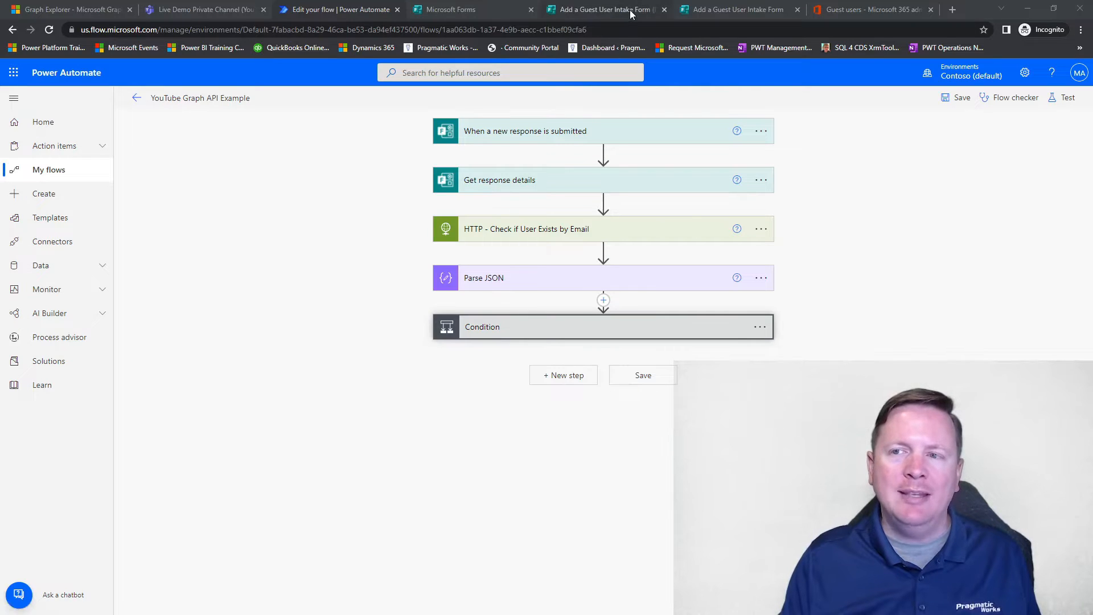
Step: Review the guest user intake form and the flow's email check, condition and HTTP - Add Guest User action
left_click(701, 9)
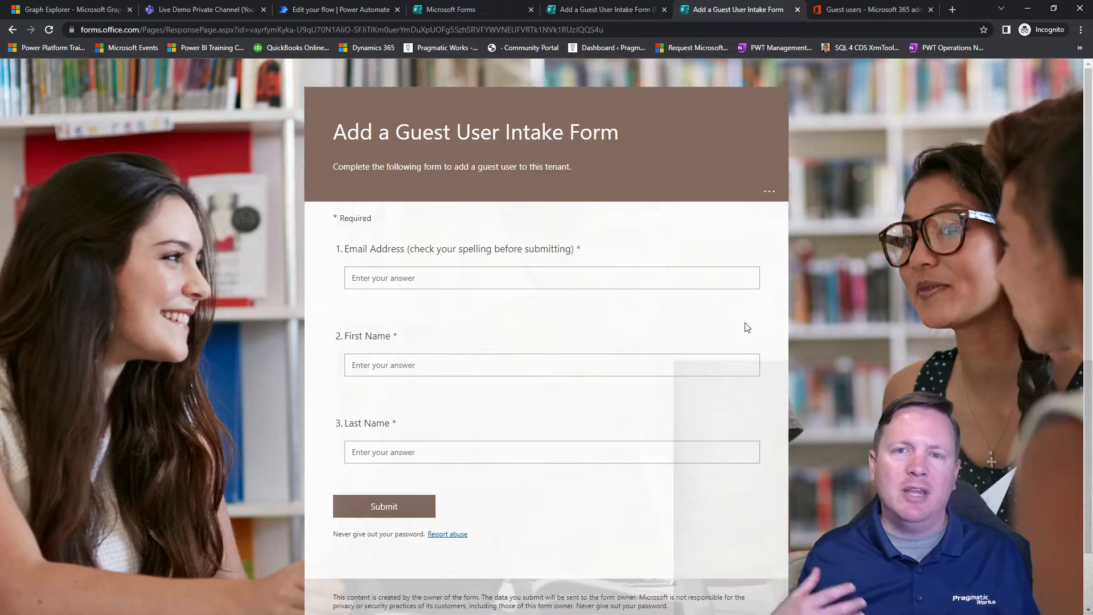
left_click(358, 11)
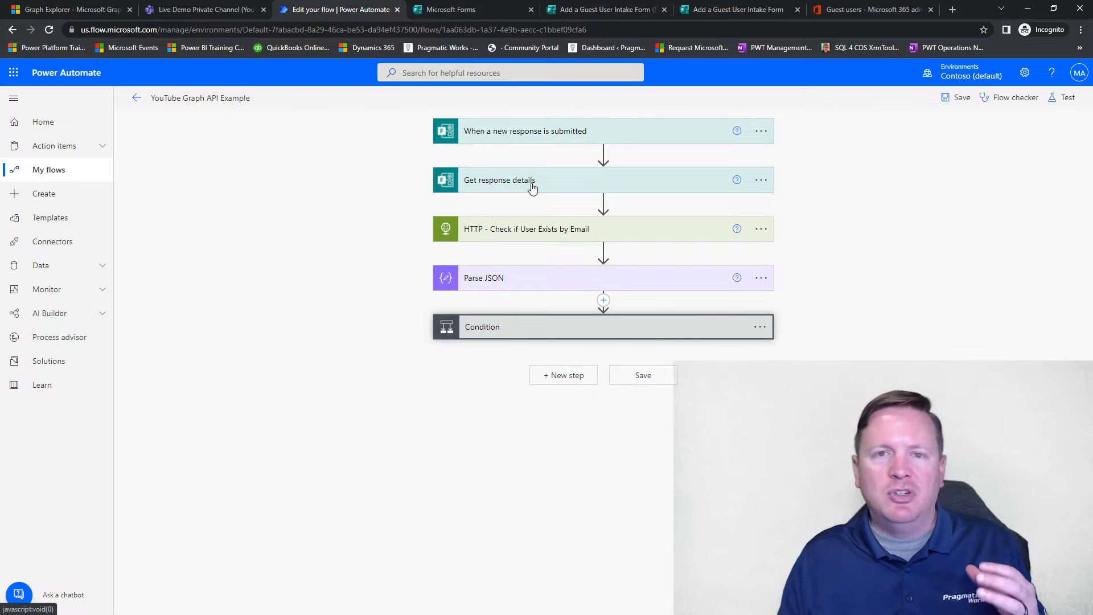
left_click(541, 233)
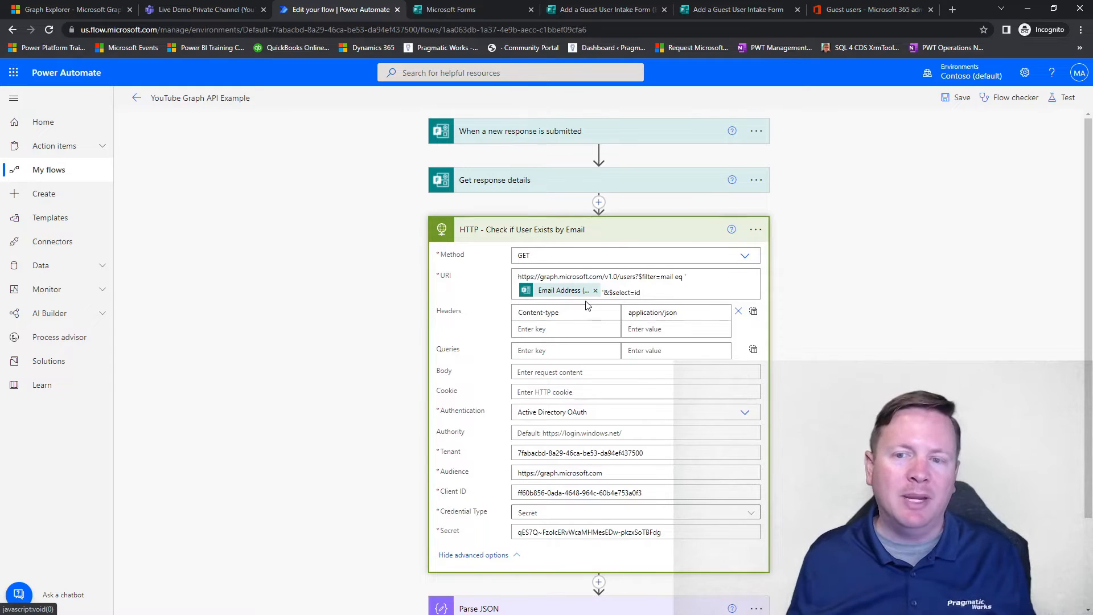
left_click(590, 233)
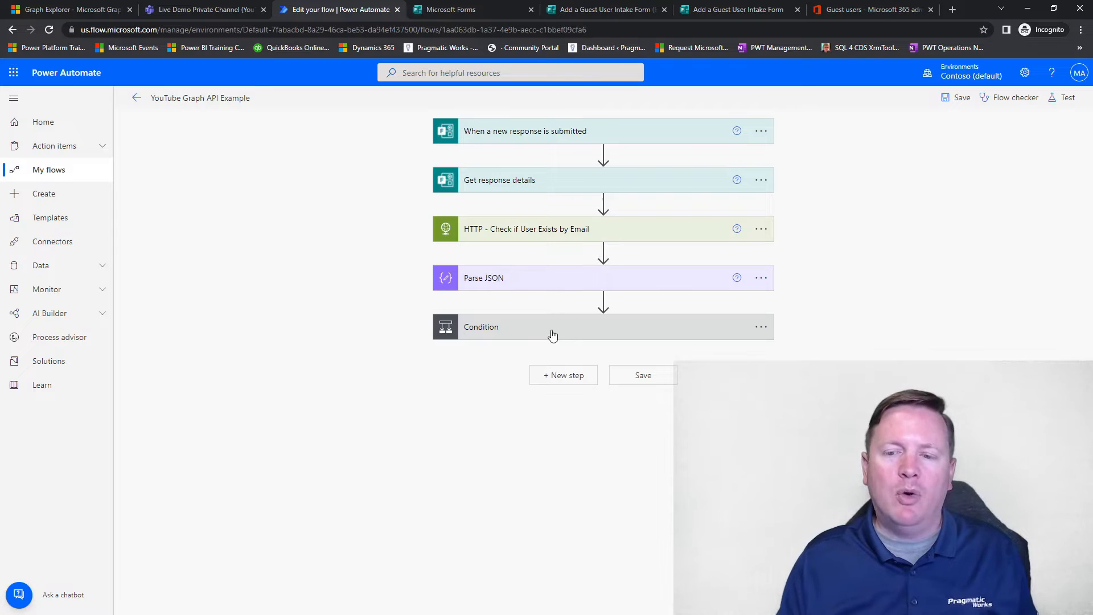
left_click(573, 336)
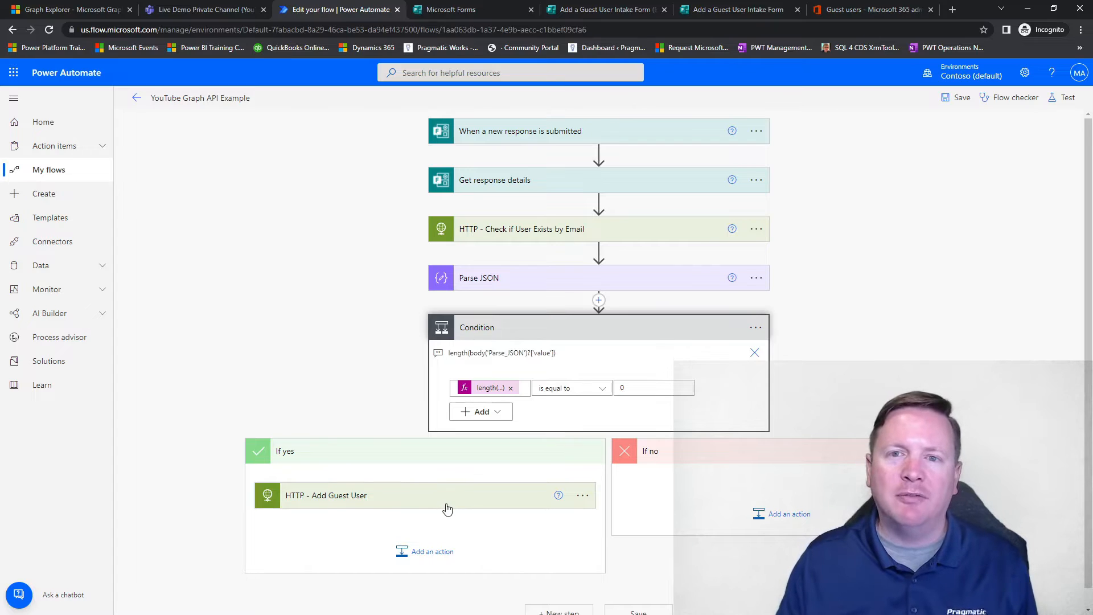
left_click(319, 495)
scroll(336, 411, "down", 3)
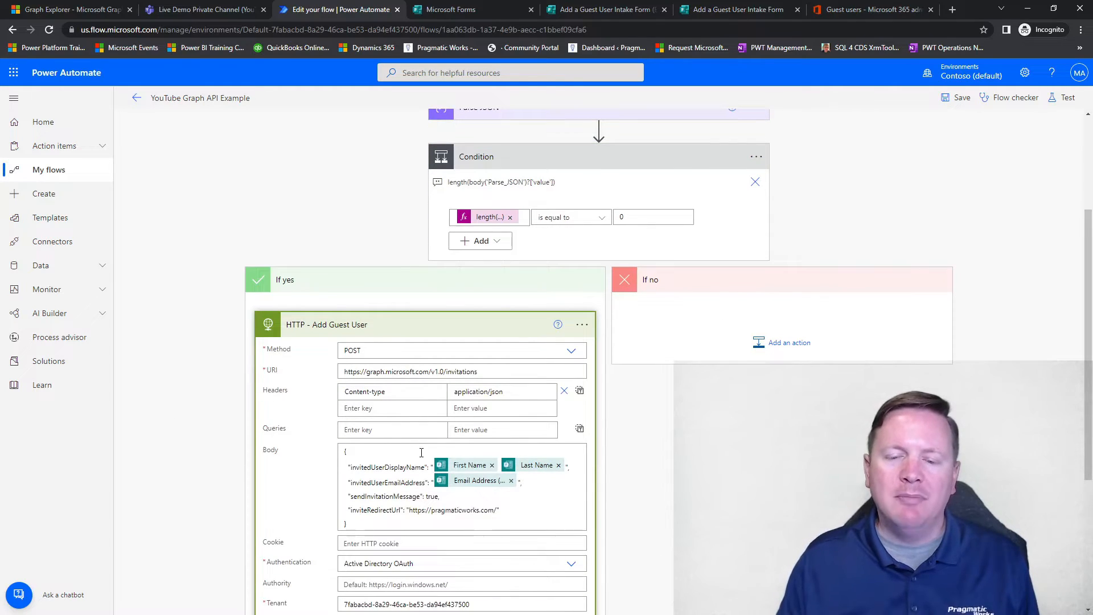
left_click(441, 336)
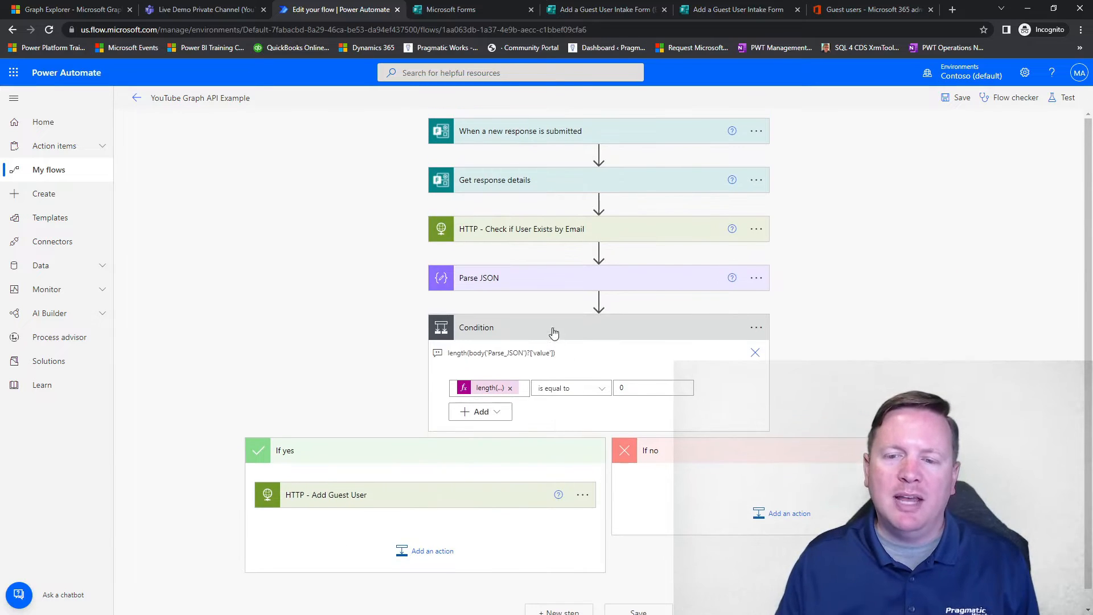
left_click(517, 333)
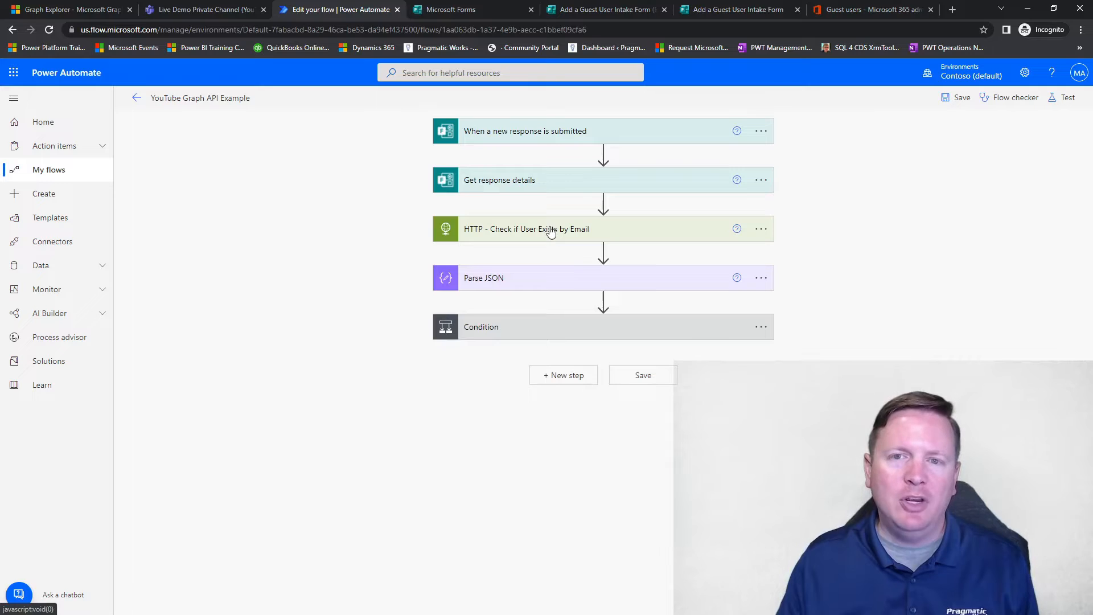
left_click(545, 338)
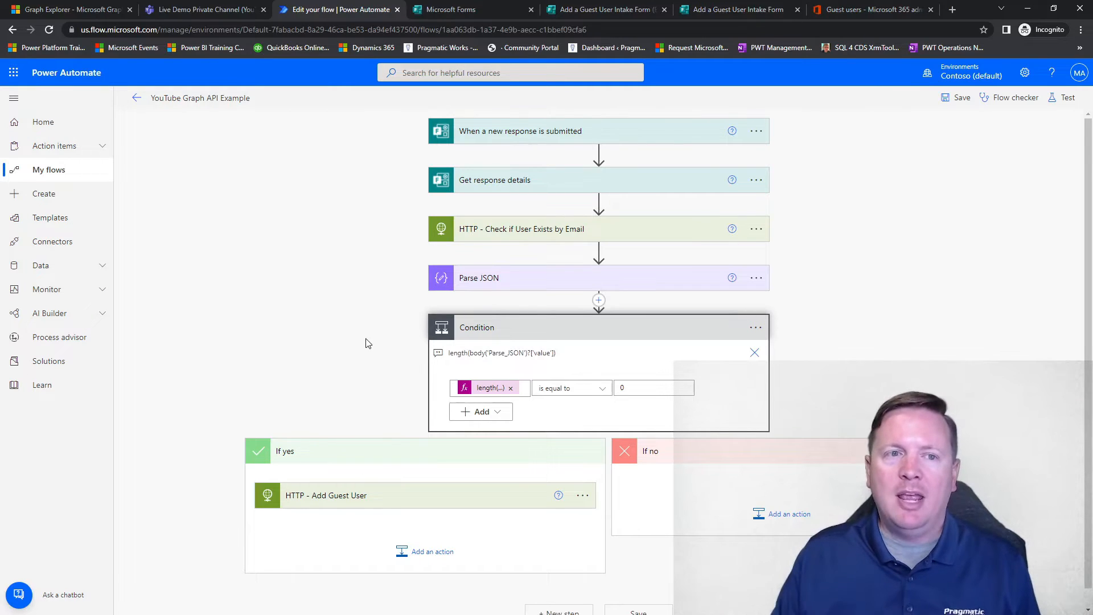
Step: Copy the team ID from the channel query's URL in Graph Explorer and return to the flow in Power Automate
left_click(72, 8)
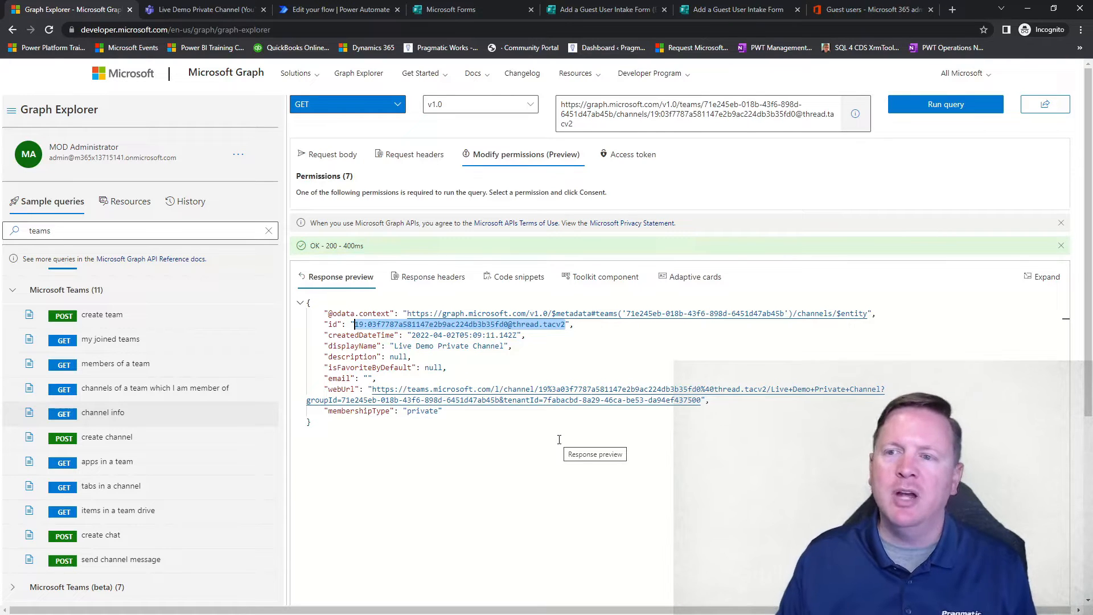
left_click_drag(705, 105, 614, 114)
left_click(651, 114)
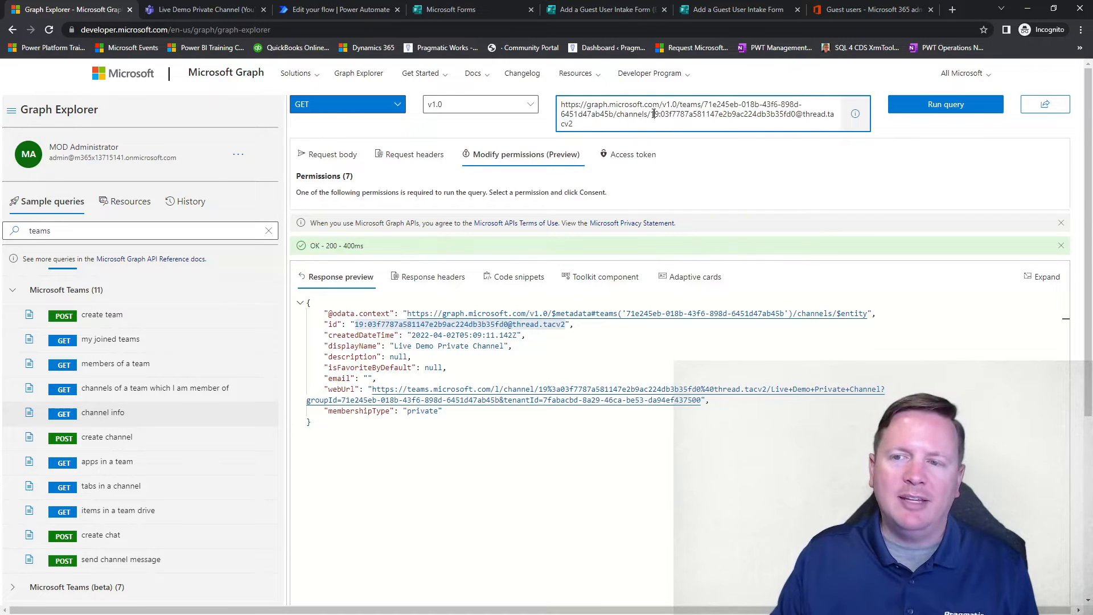
left_click_drag(650, 114, 650, 123)
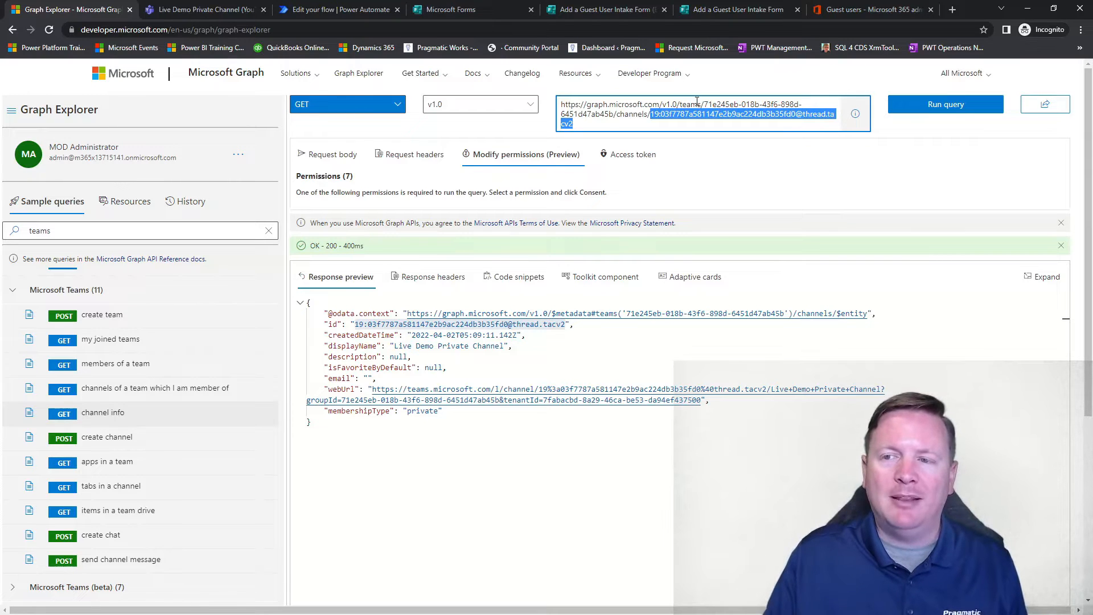
left_click_drag(705, 104, 614, 116)
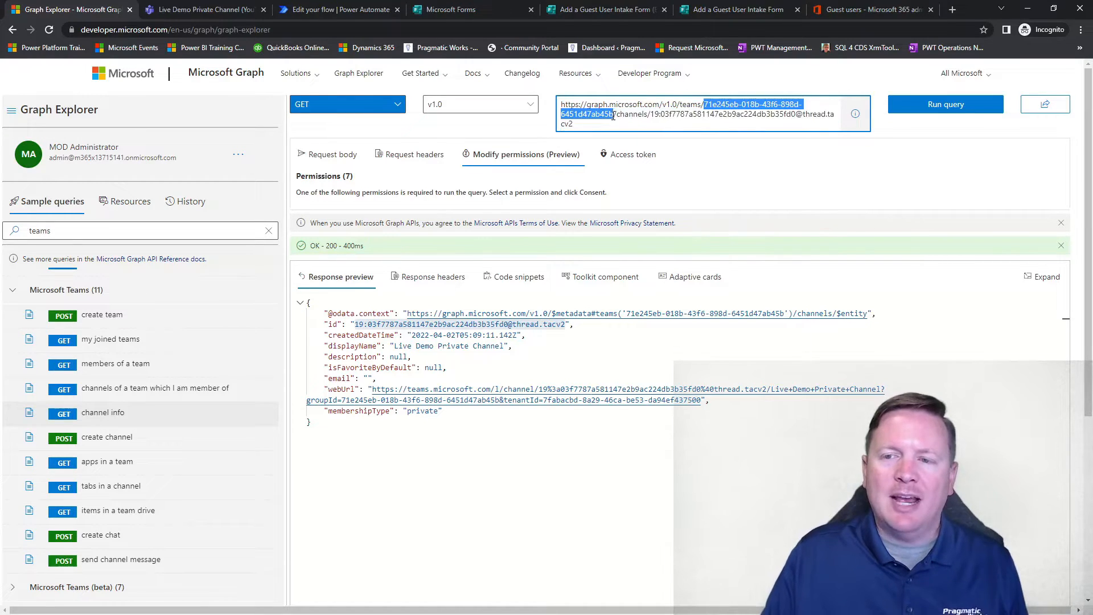
right_click(731, 108)
left_click(756, 147)
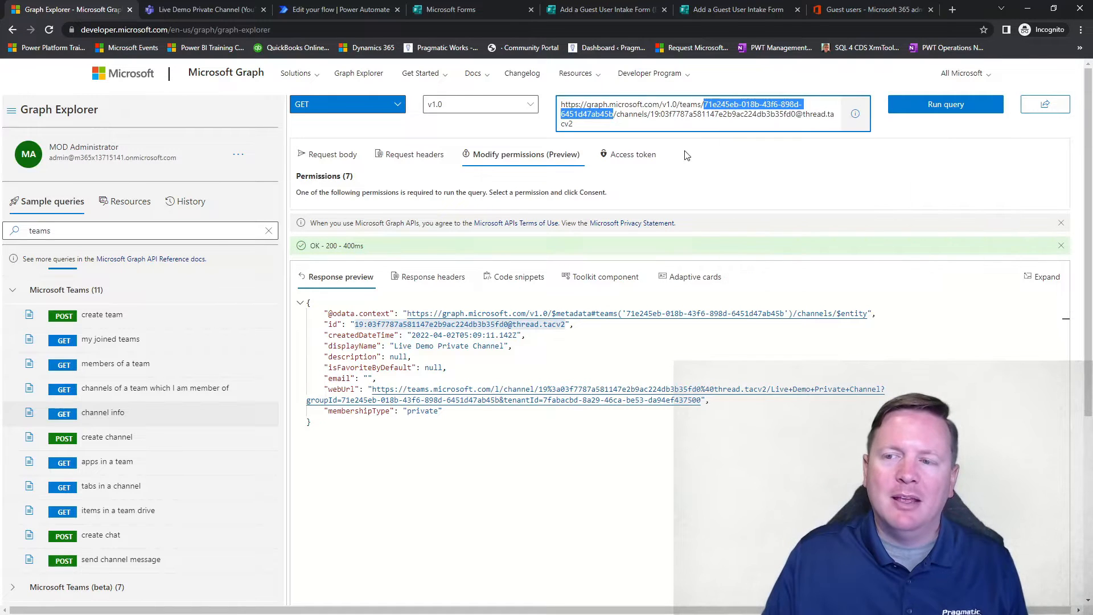
left_click(707, 108)
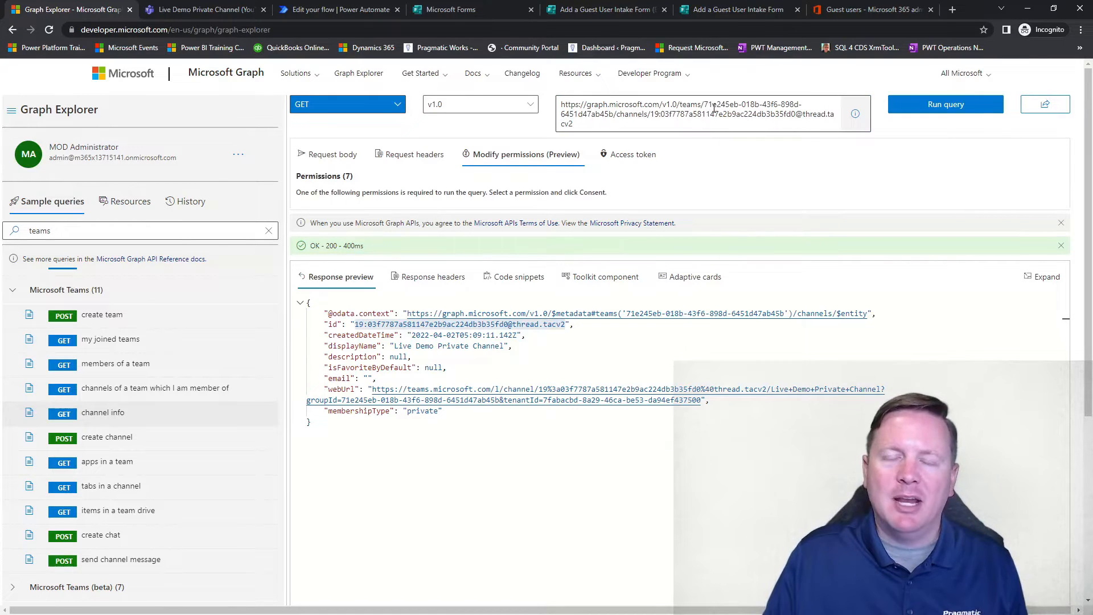
left_click(354, 14)
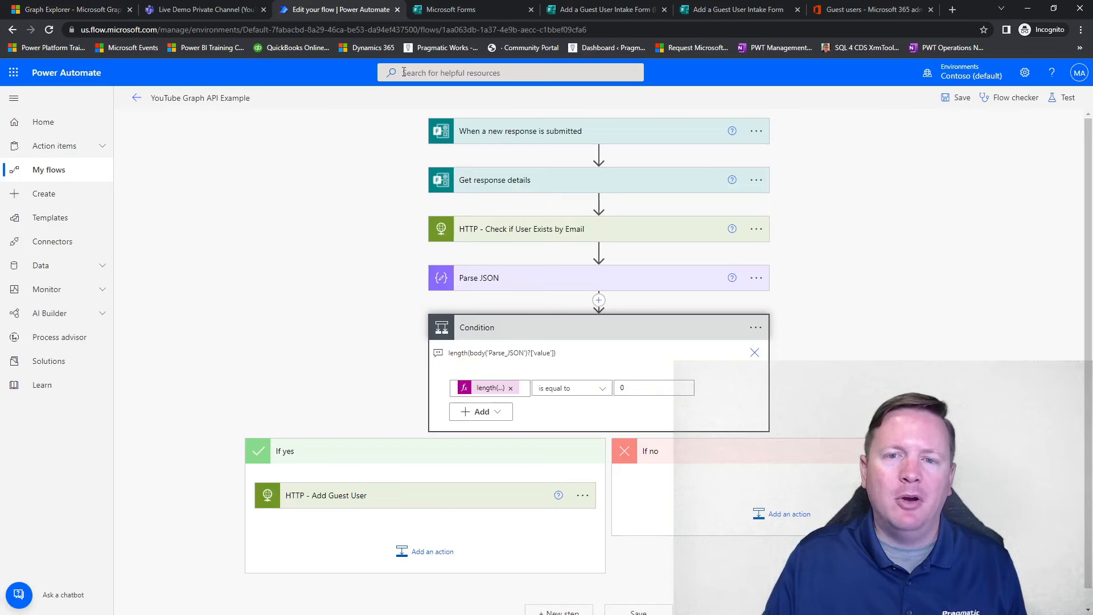
left_click(599, 203)
left_click(592, 220)
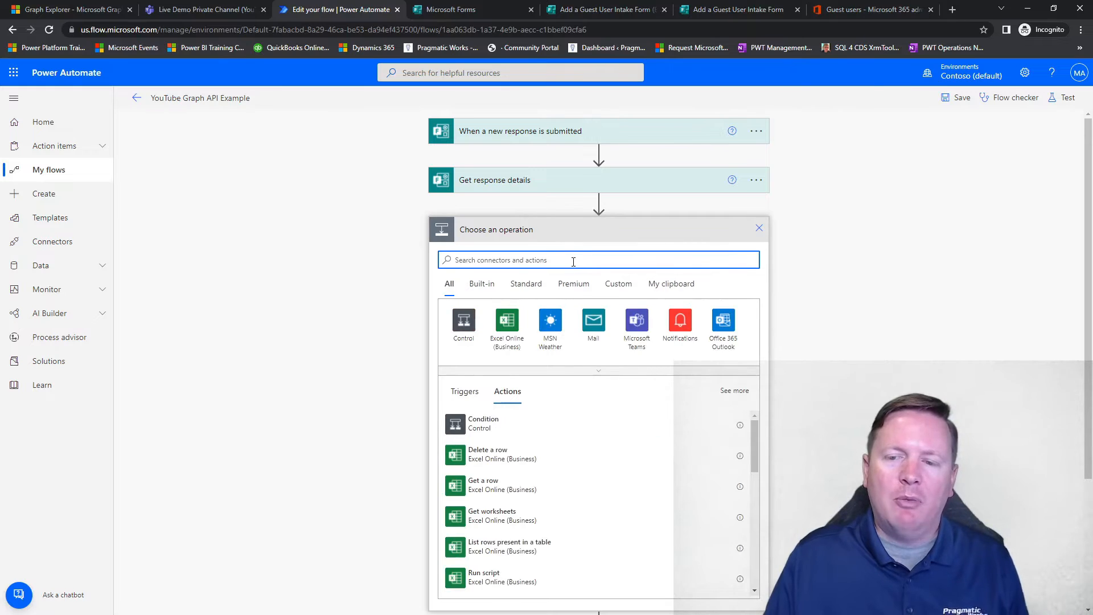
type("variable")
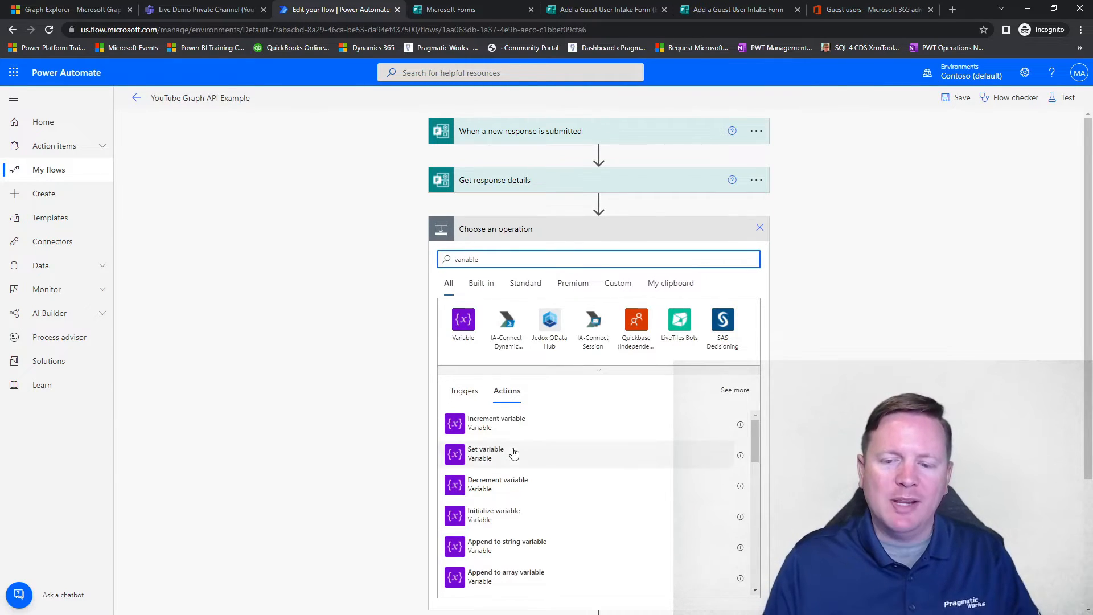
left_click(514, 453)
left_click(547, 253)
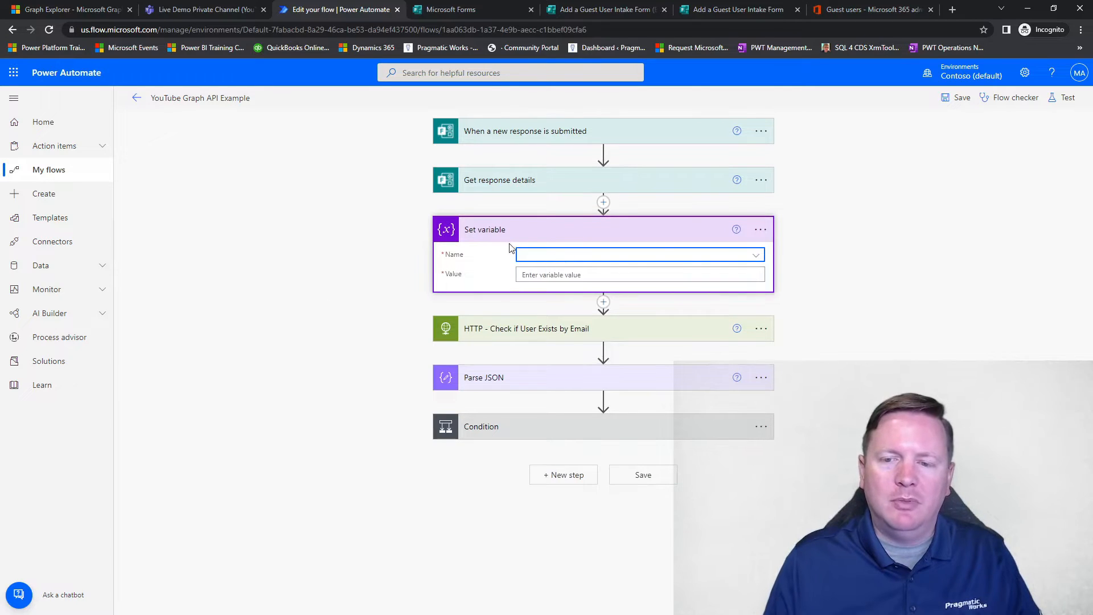
left_click(761, 229)
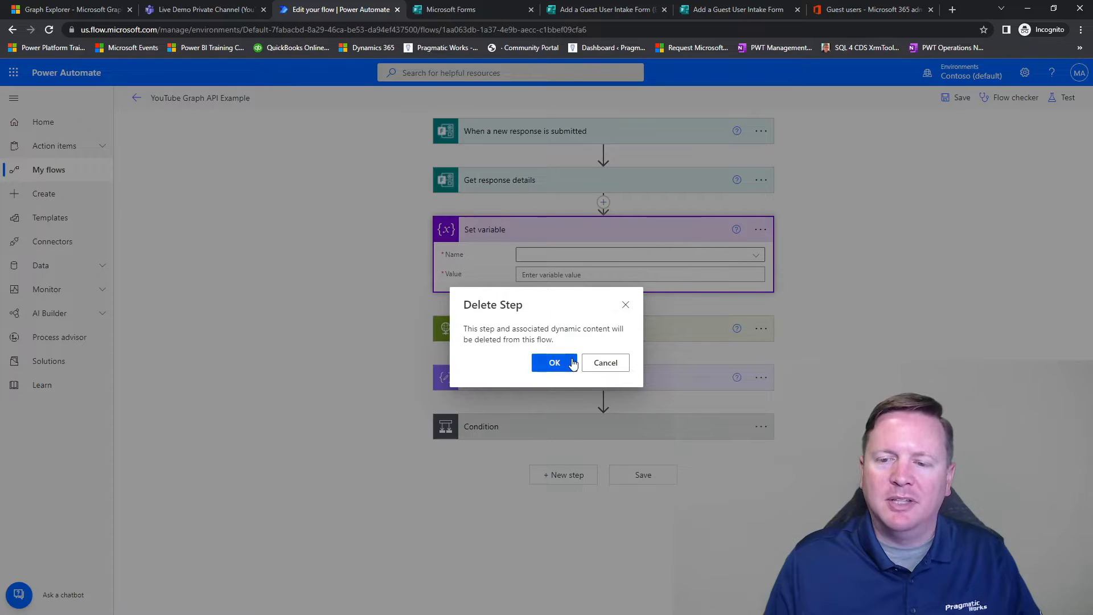
left_click(567, 364)
Step: Insert an Initialize variable action between Get response details and HTTP - Check if User Exists by Email
left_click(604, 202)
left_click(609, 220)
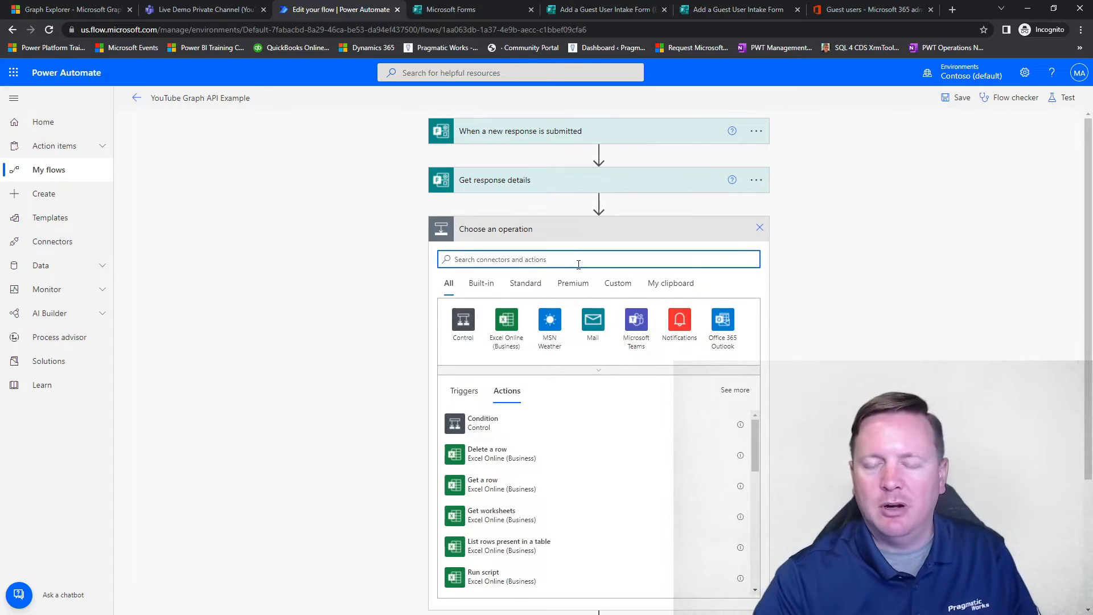
type("variable")
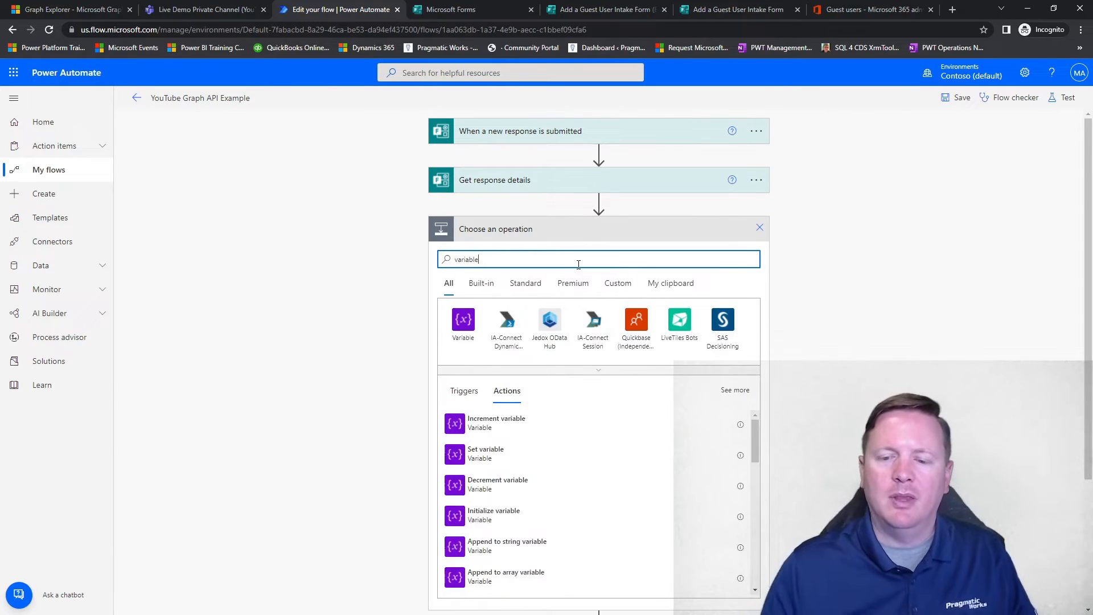
left_click(512, 519)
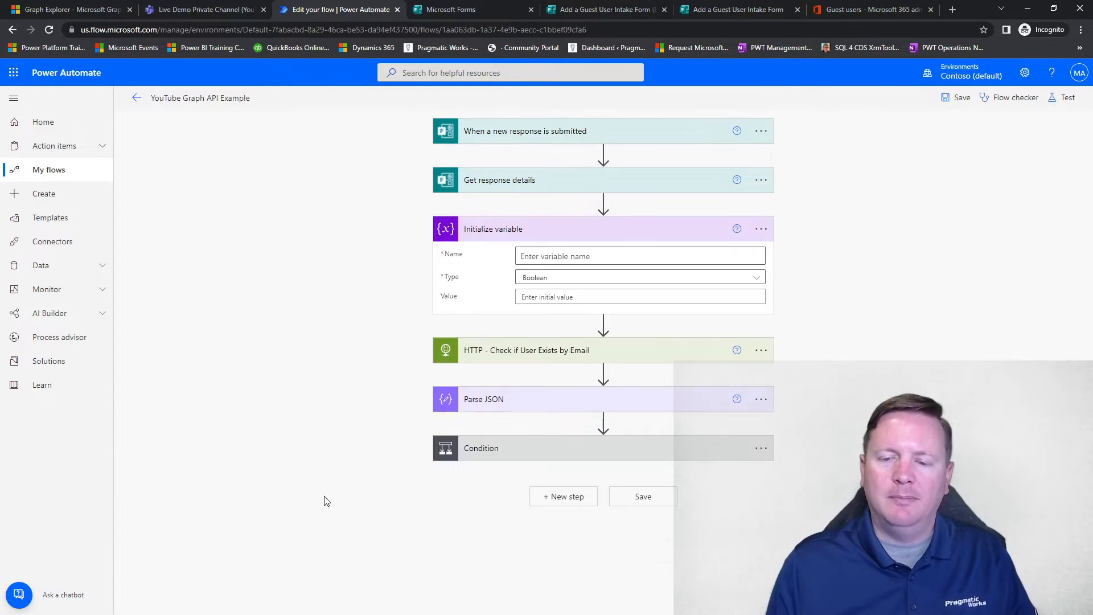
Step: Name the variable var_TeamID, set its type to String and use the copied team ID as its initial value
left_click(563, 259)
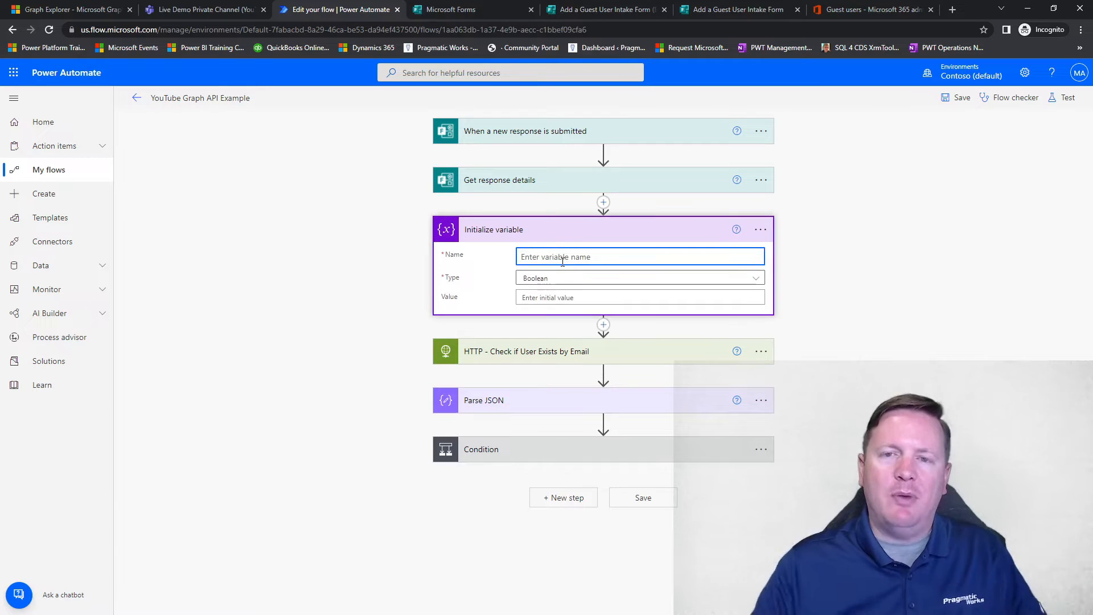
type("var_TeamsID")
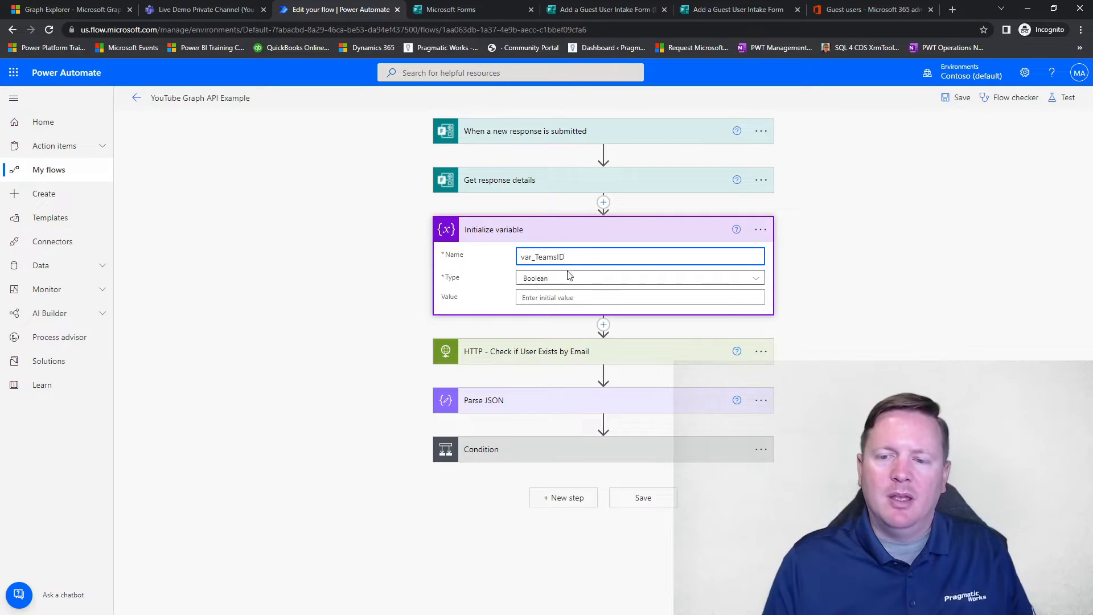
left_click(568, 279)
left_click(556, 360)
left_click(556, 258)
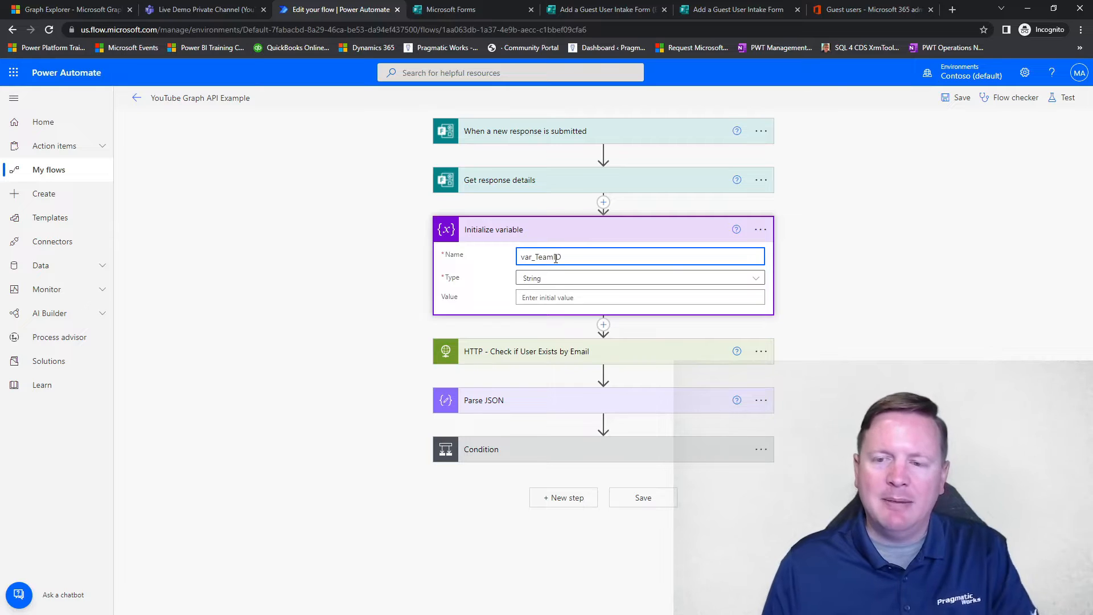
left_click(565, 299)
key("ctrl+v")
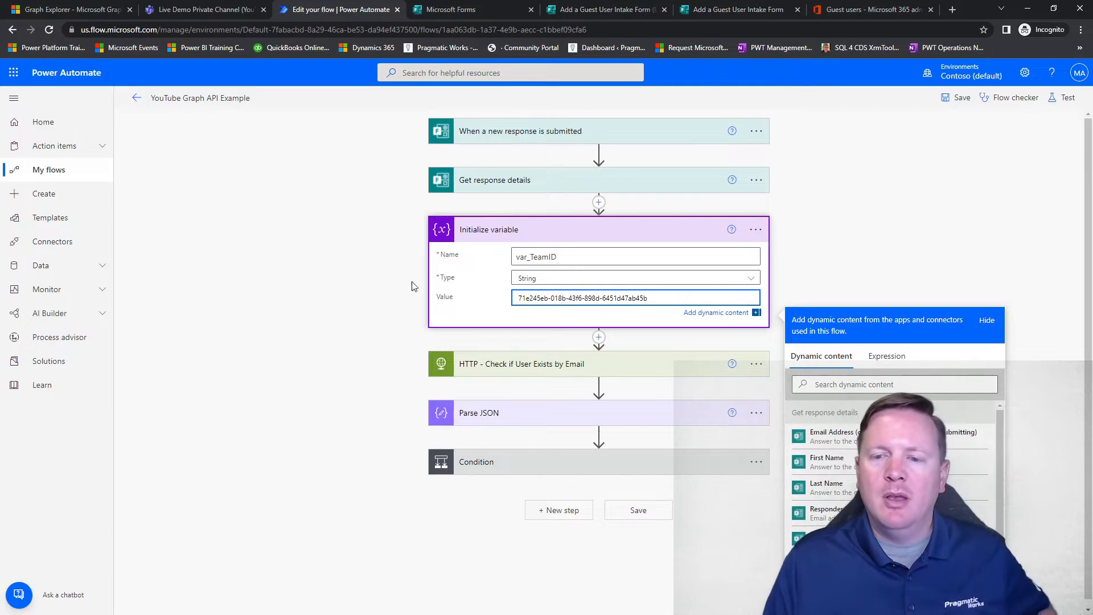
Step: Rename the action as "Initialize variable - var_TeamID", reusing the variable's name
key("shift+Tab")
key("shift+Tab")
key("ctrl+c")
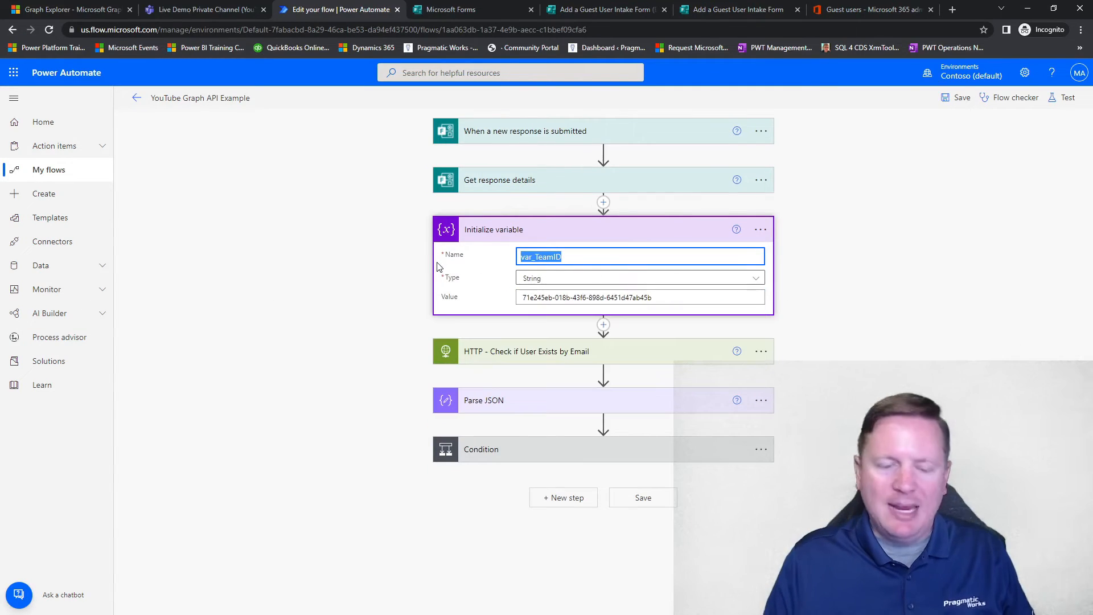
left_click(761, 230)
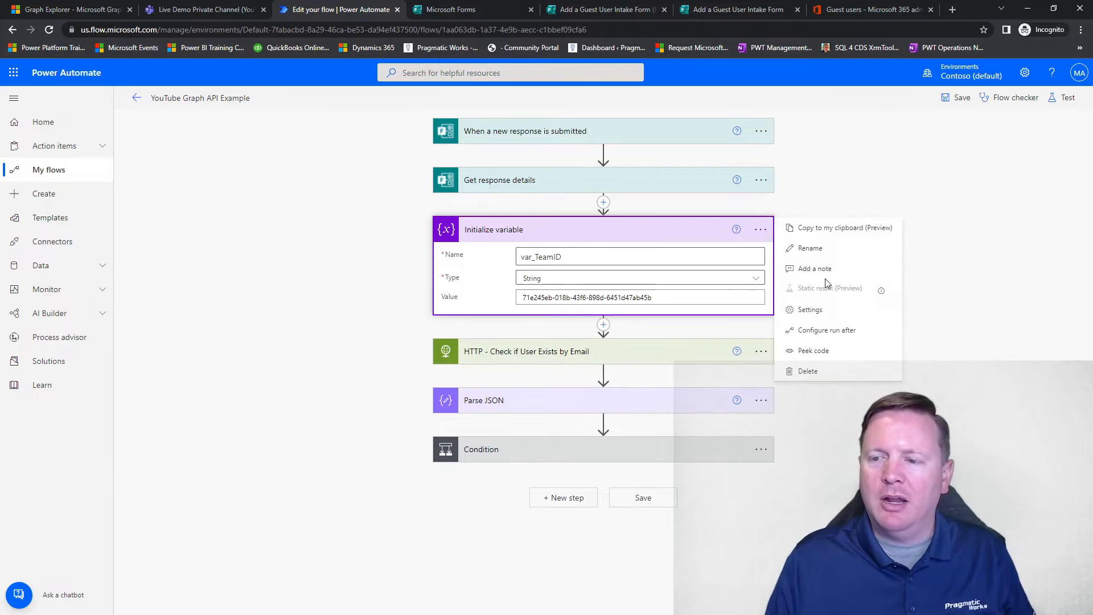
left_click(812, 249)
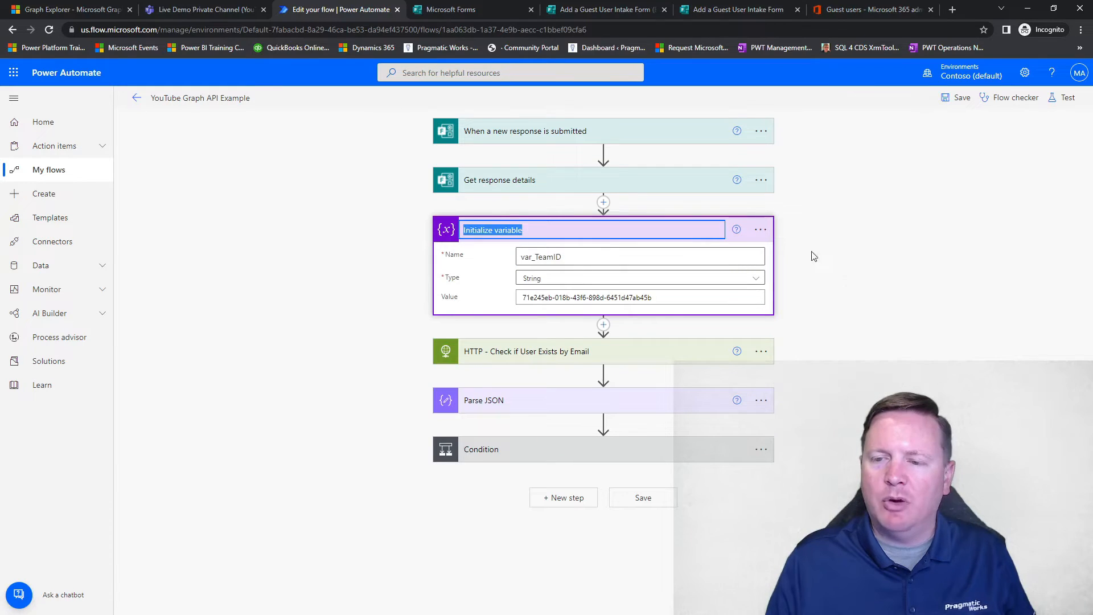
left_click(594, 230)
type("-")
key("ctrl+v")
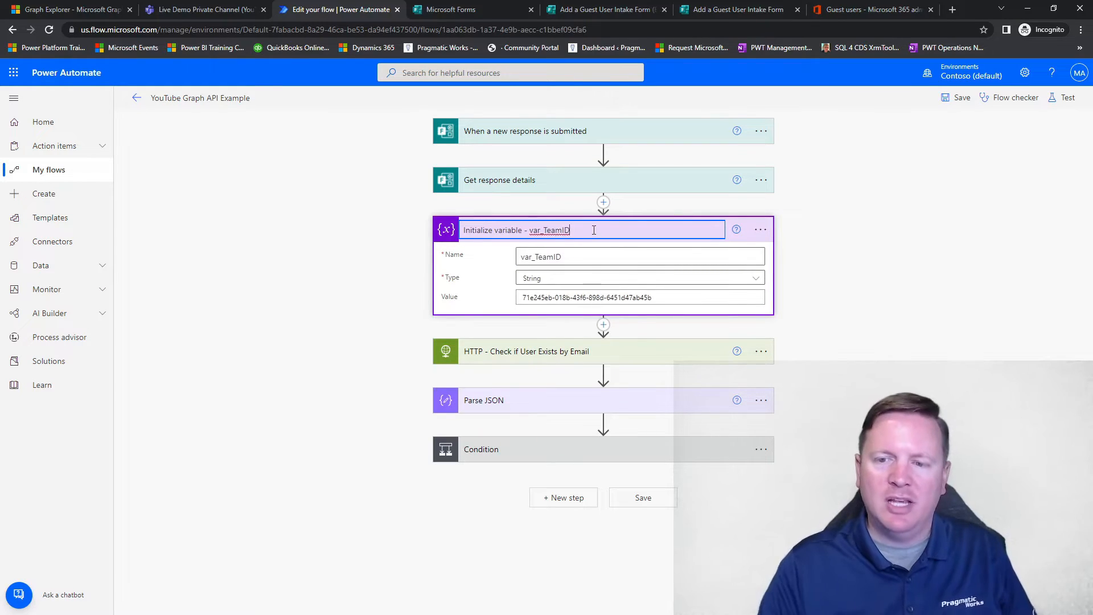
left_click(356, 254)
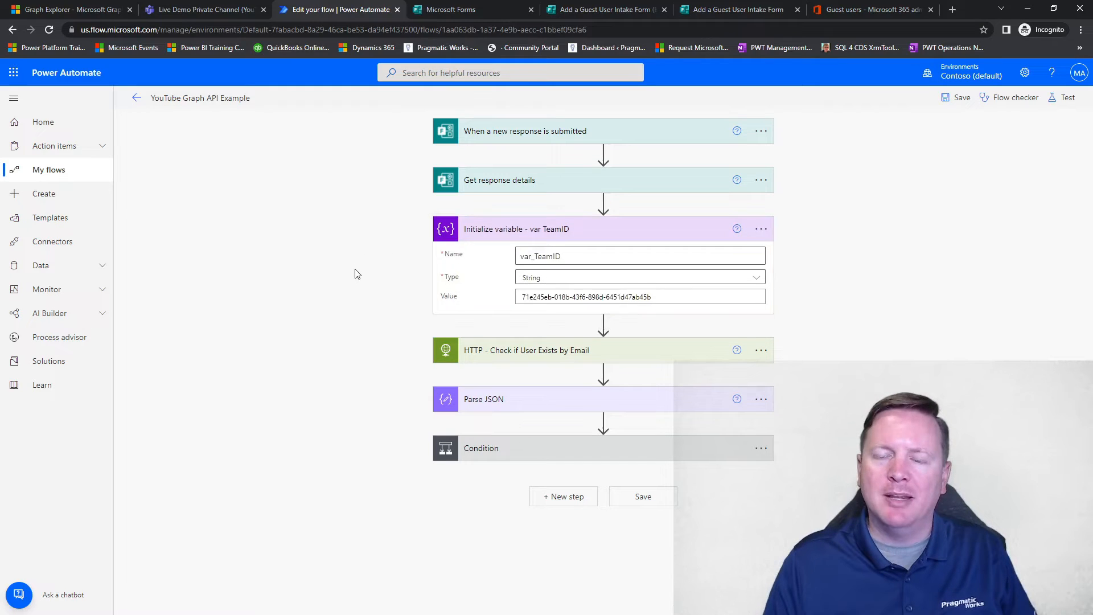
left_click(603, 323)
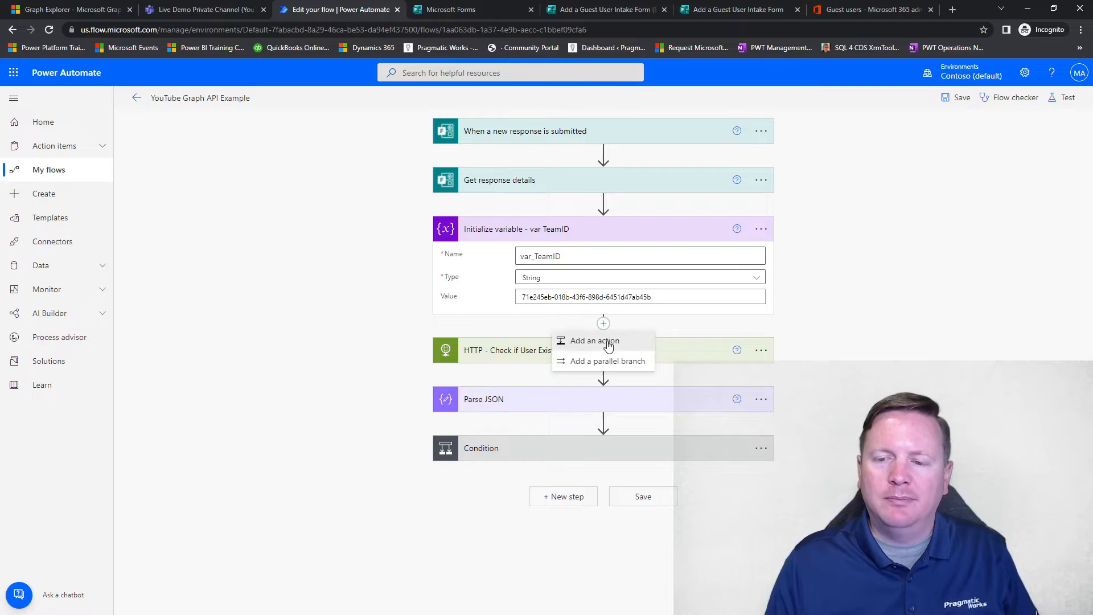
left_click(595, 340)
type("variable")
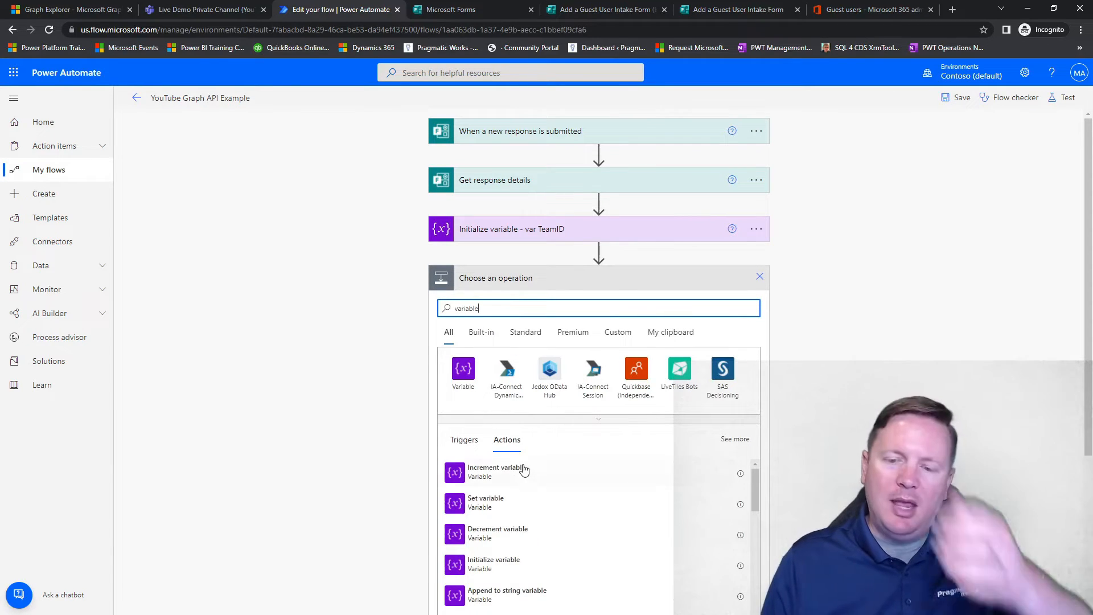
left_click(521, 468)
left_click(553, 304)
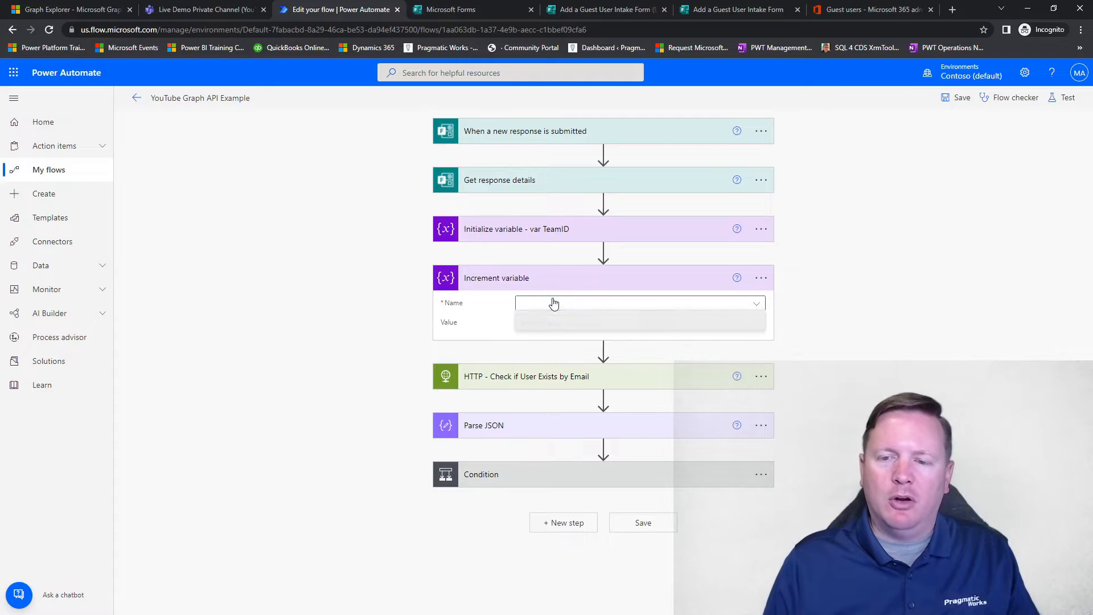
left_click(758, 281)
left_click(801, 419)
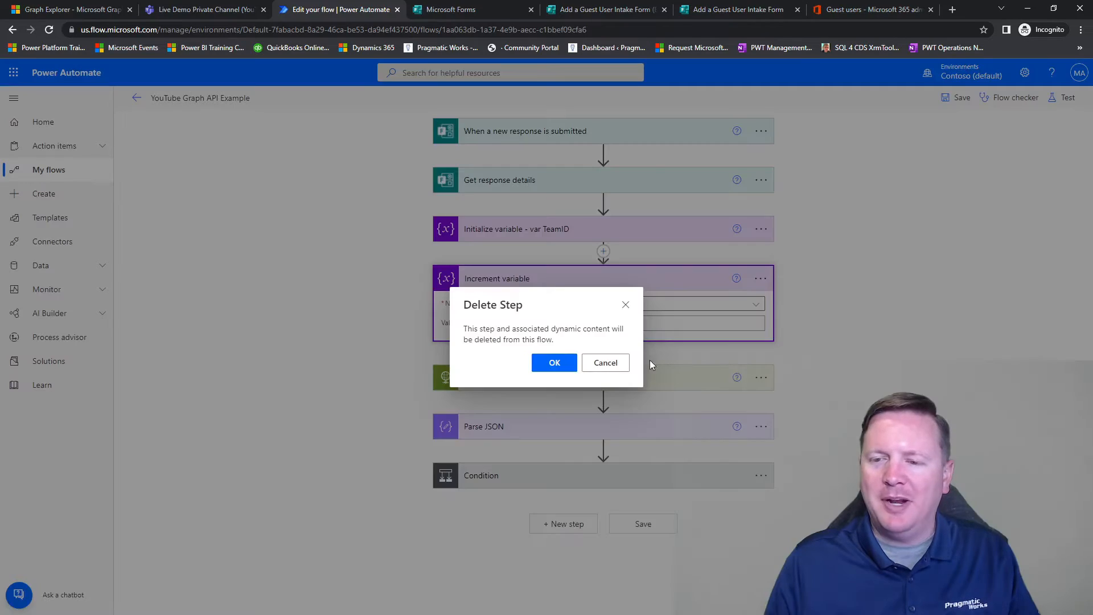
left_click(568, 369)
Step: Insert an Initialize variable action between Initialize variable - var TeamID and HTTP - Check if User Exists by Email
left_click(604, 251)
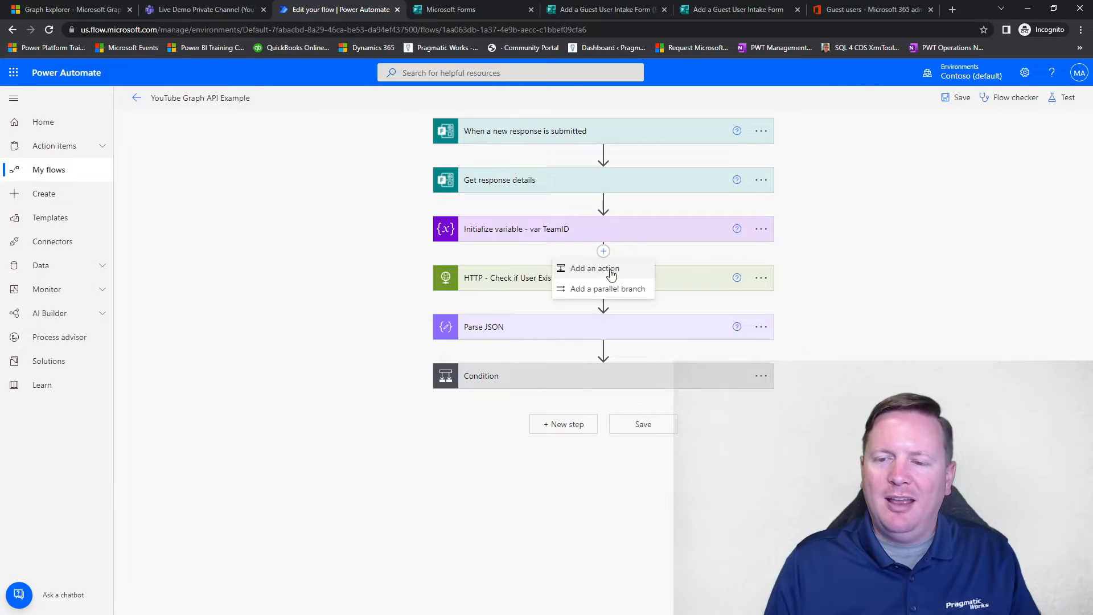
left_click(595, 268)
type("variable")
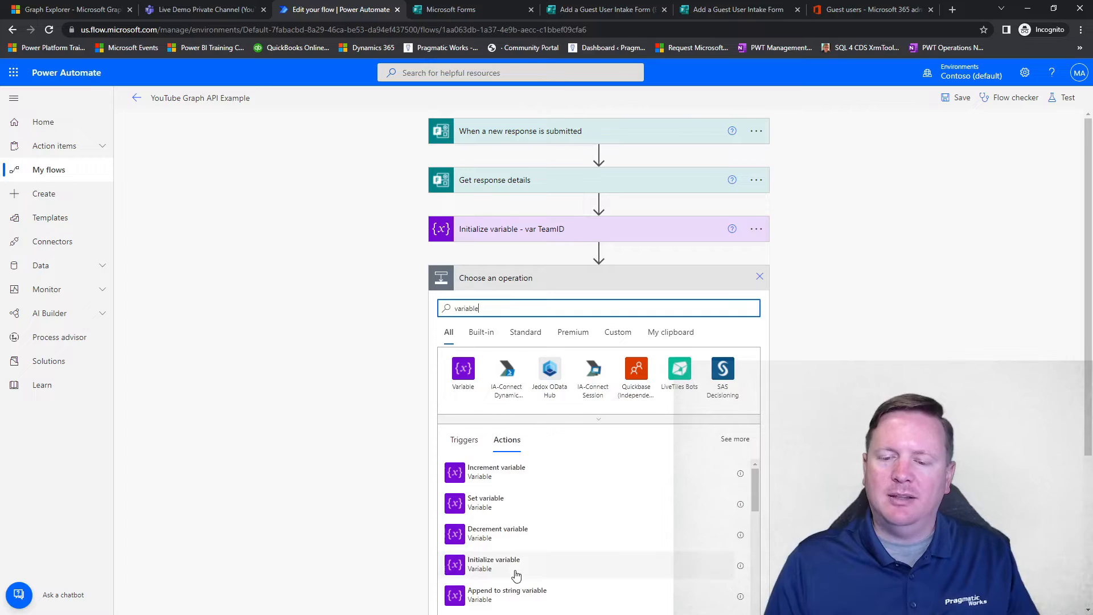
left_click(516, 575)
Step: Name the new variable var_TeamChannelID and set its type to String
left_click(545, 307)
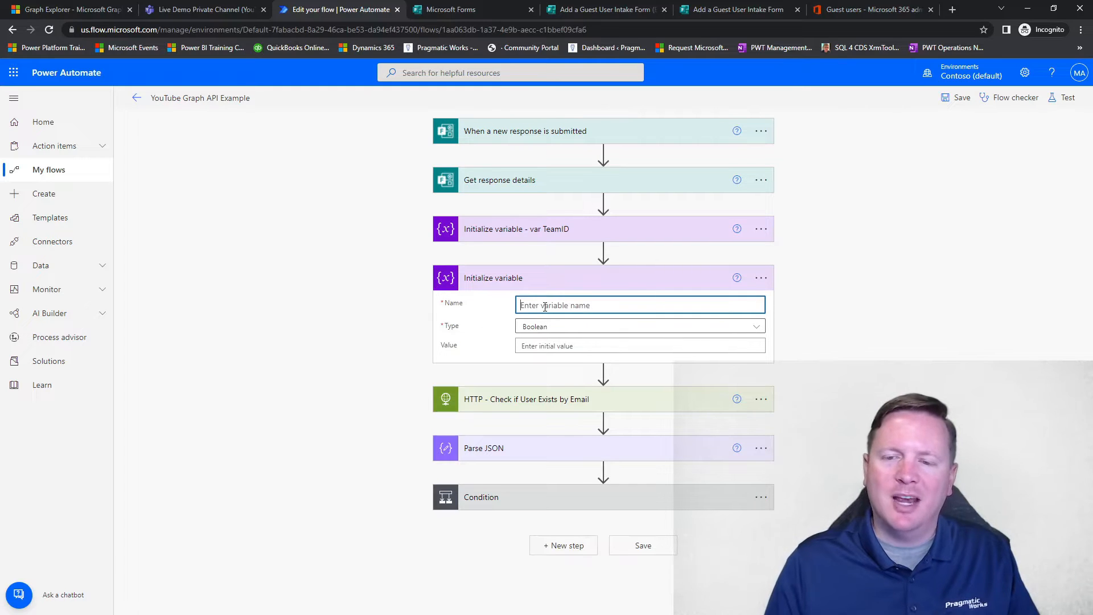
type("var_TeamChannel")
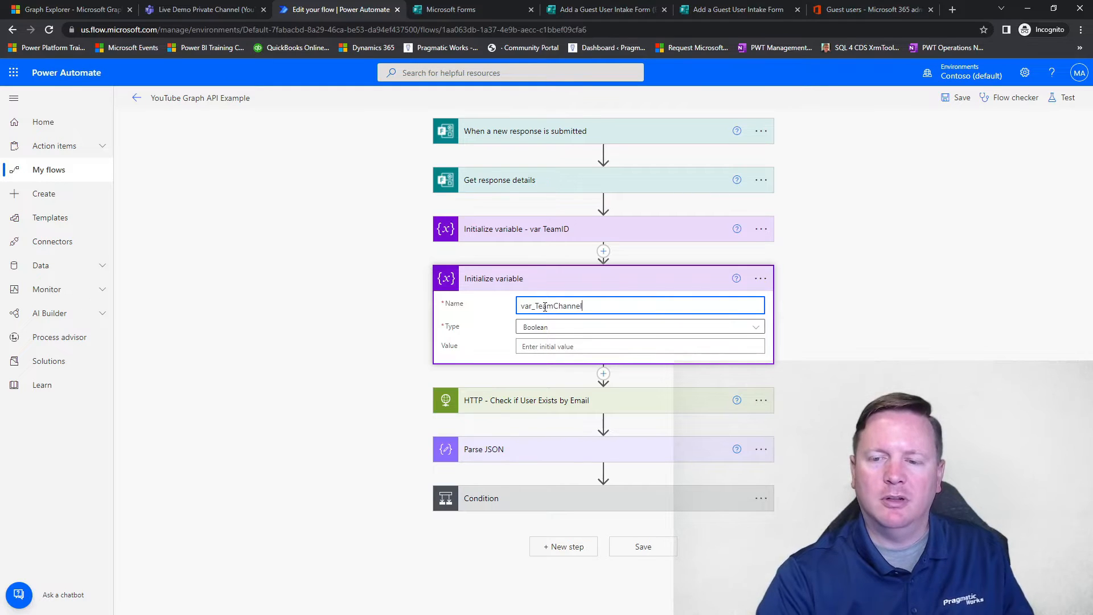
type("D")
left_click(554, 327)
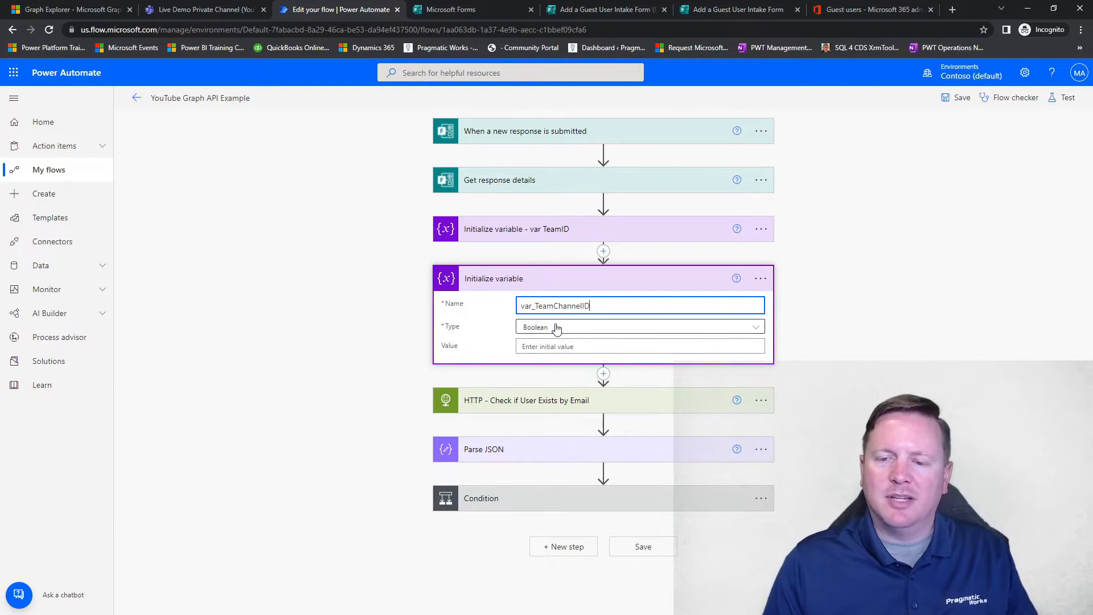
left_click(557, 407)
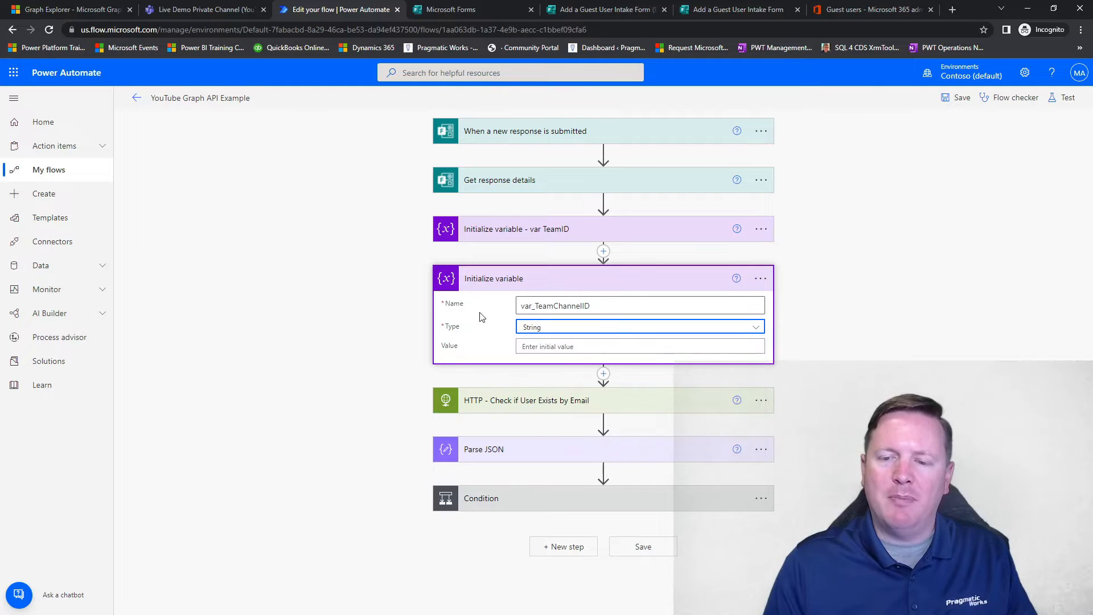
Step: Switch to Graph Explorer and copy the channel ID that follows channels/ in the query URL
left_click(199, 10)
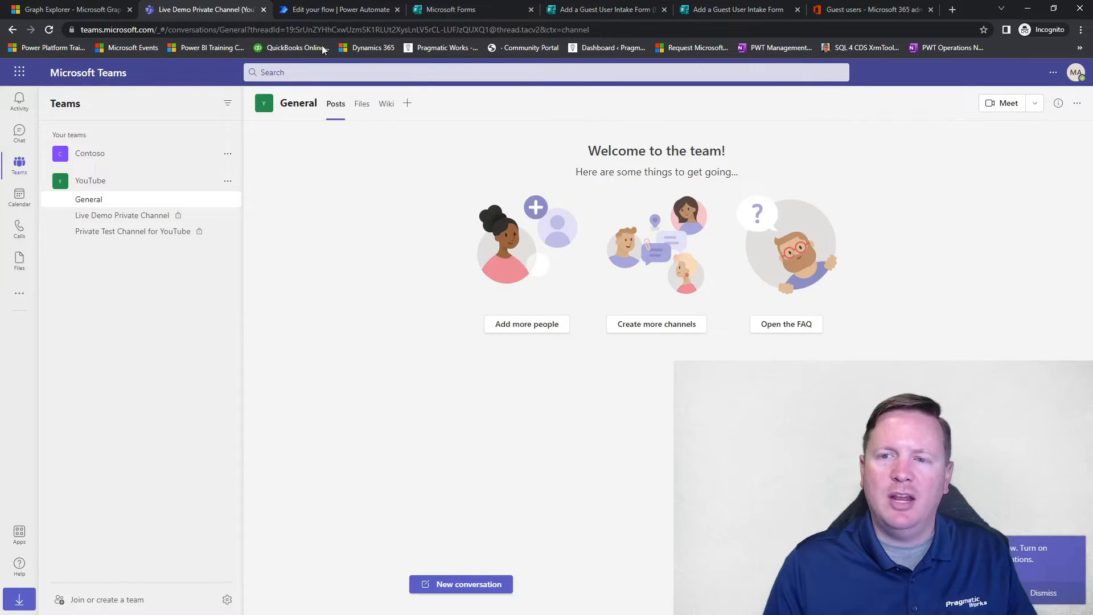
left_click(86, 10)
left_click(720, 129)
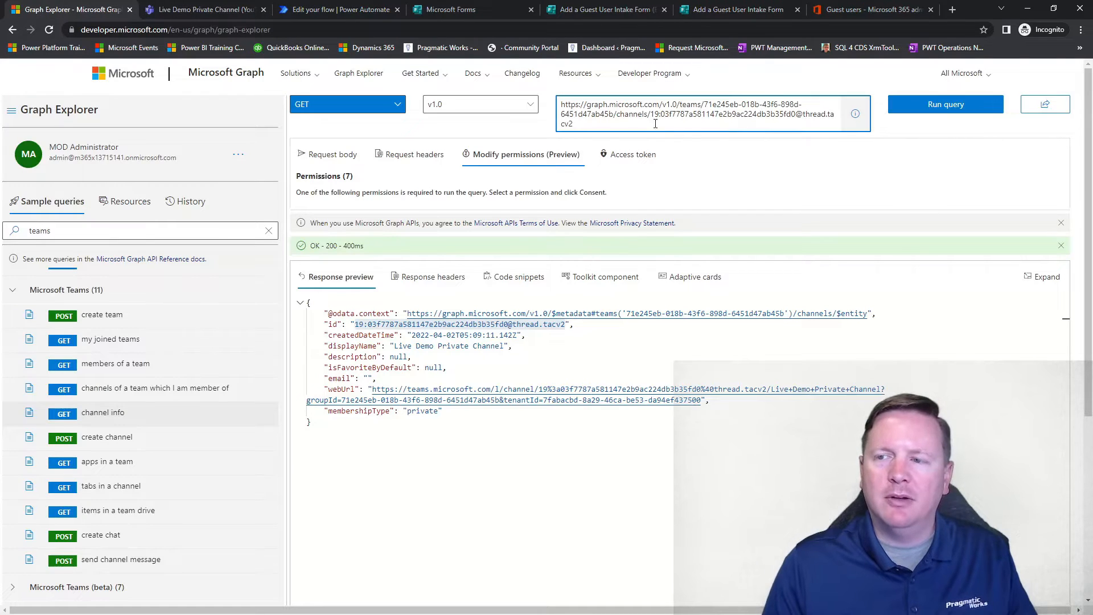
left_click_drag(650, 116, 656, 124)
key("ctrl+c")
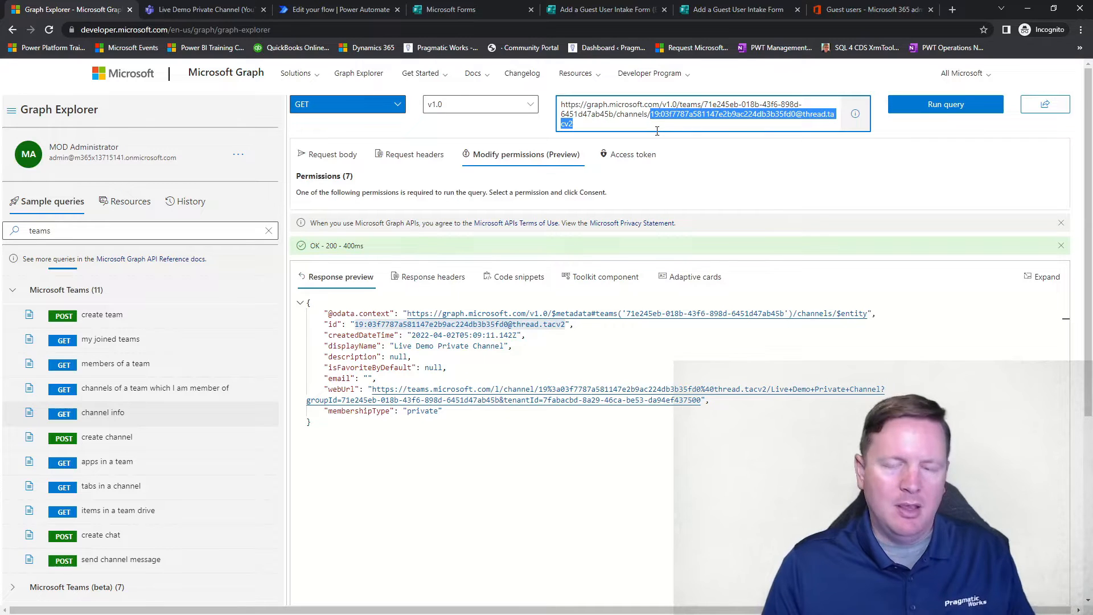
Step: Compare the channel name in the Graph Explorer response with Teams and open Live Demo Private Channel under the YouTube team
left_click(193, 15)
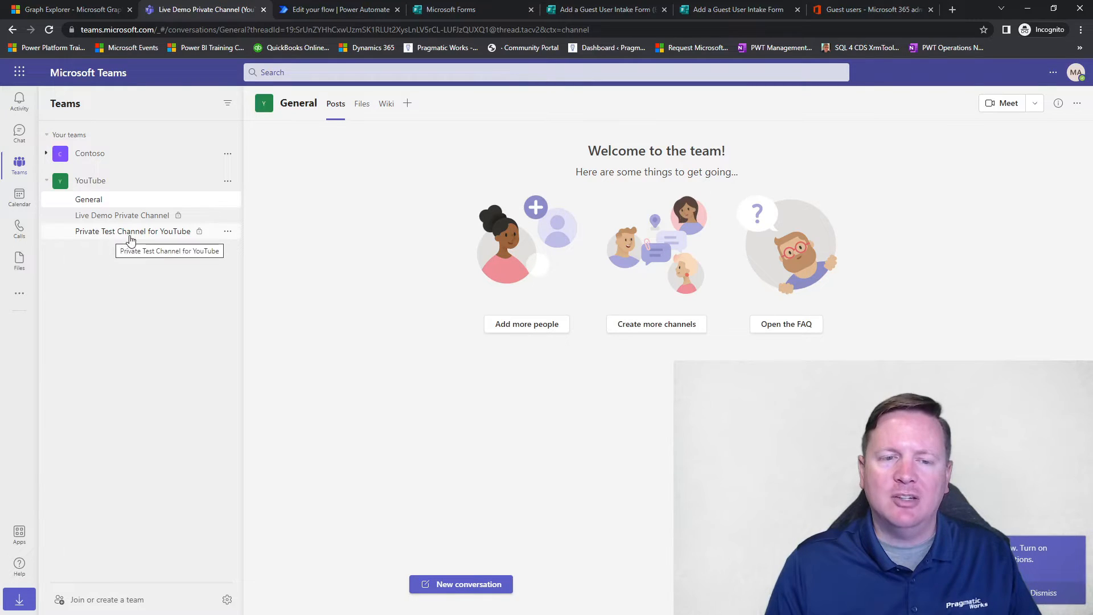
left_click(72, 11)
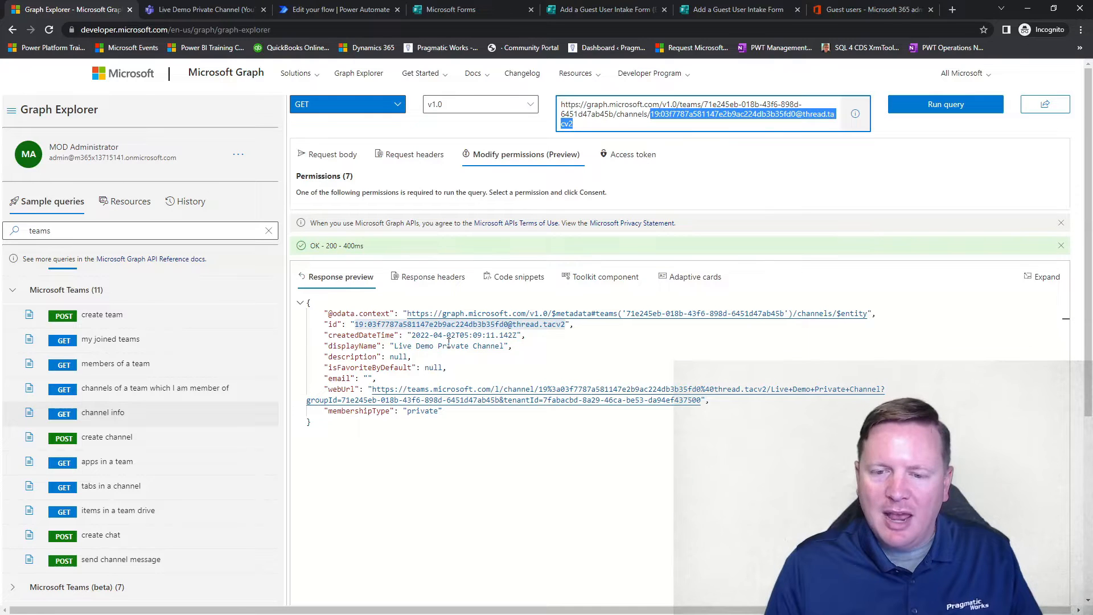
left_click(179, 9)
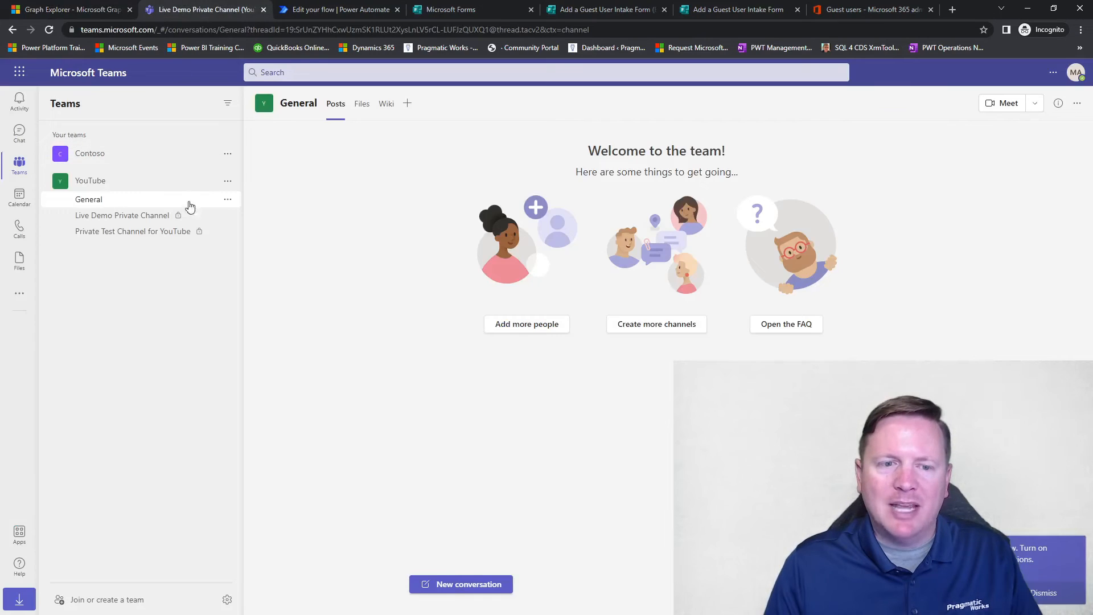
left_click(127, 221)
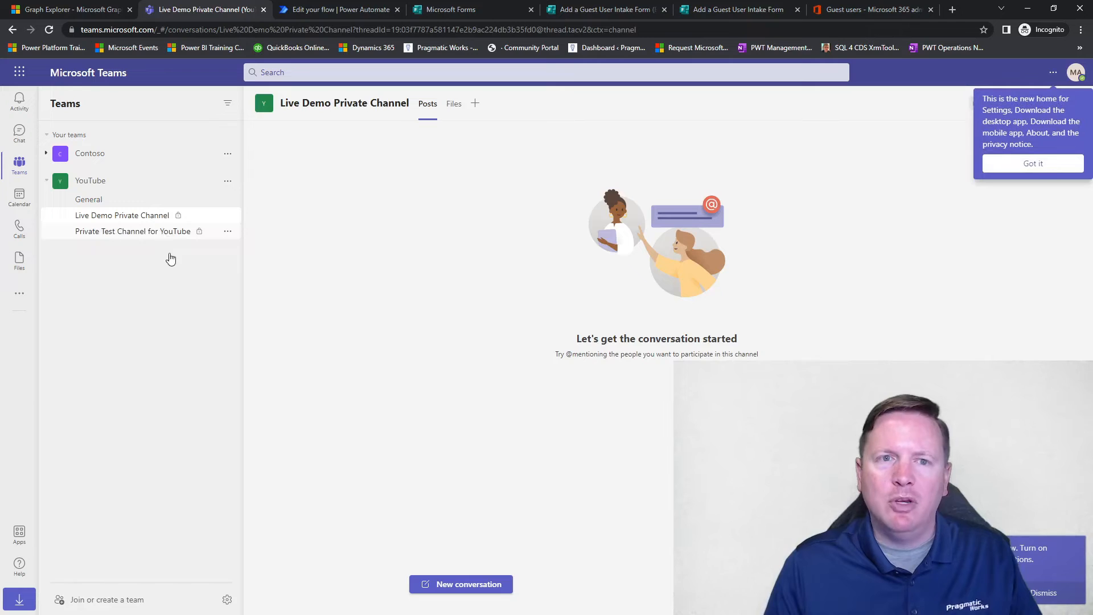
Step: Return to the flow in Power Automate and use the copied channel ID as var_TeamChannelID's initial value
left_click(329, 8)
left_click(570, 346)
key("ctrl+v")
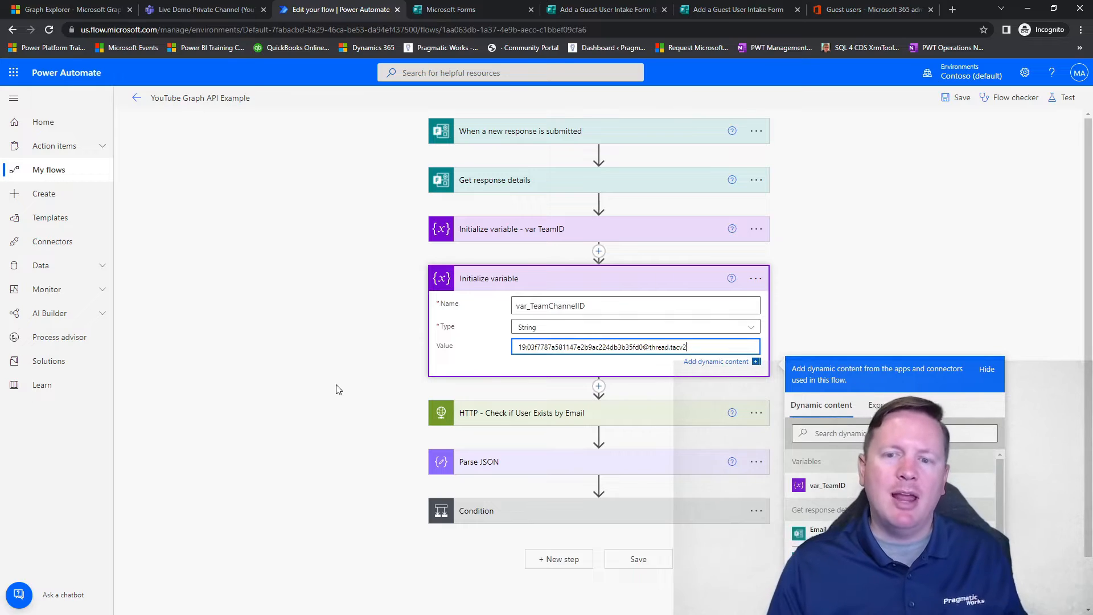
Step: Rename the channel variable's action as "Initialize variable - var_TeamChannelID", reusing the copied variable name
double_click(555, 306)
key("ctrl+c")
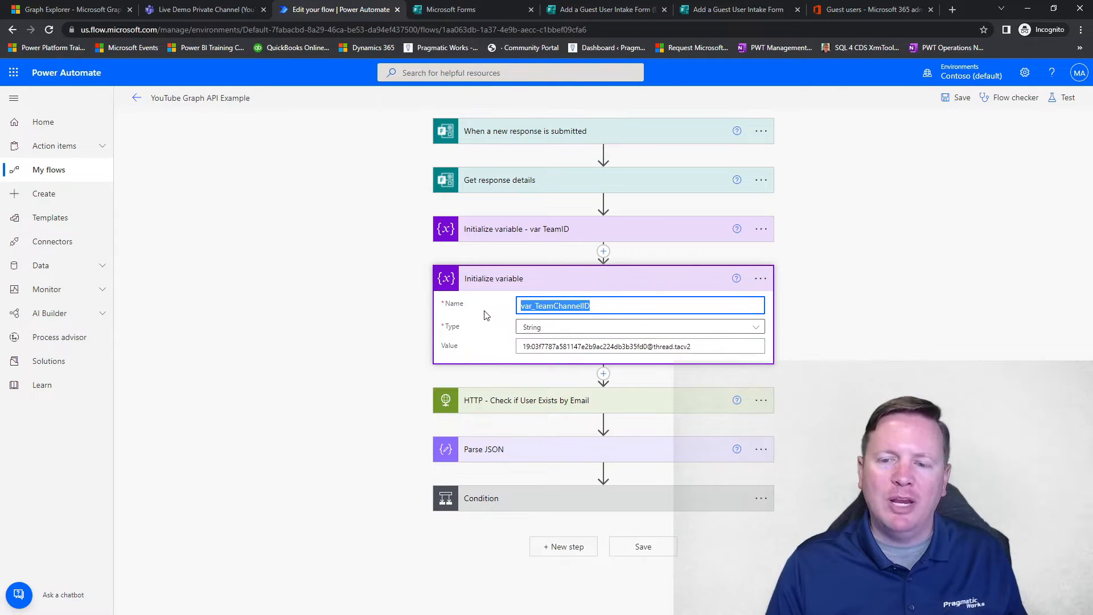
left_click(804, 293)
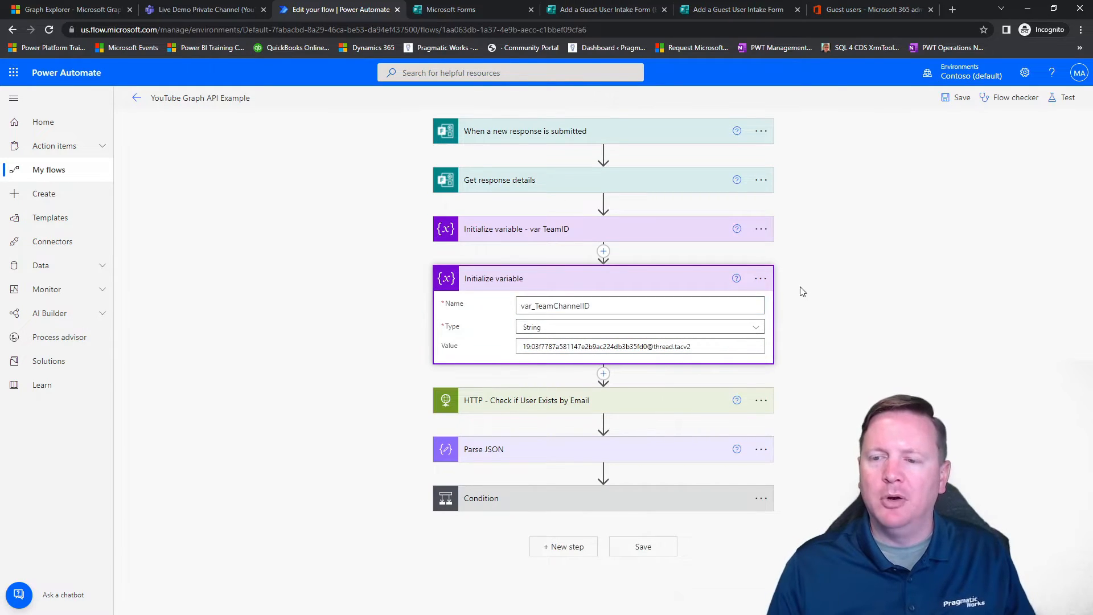
left_click(762, 281)
left_click(803, 315)
left_click(558, 279)
key("ctrl+v")
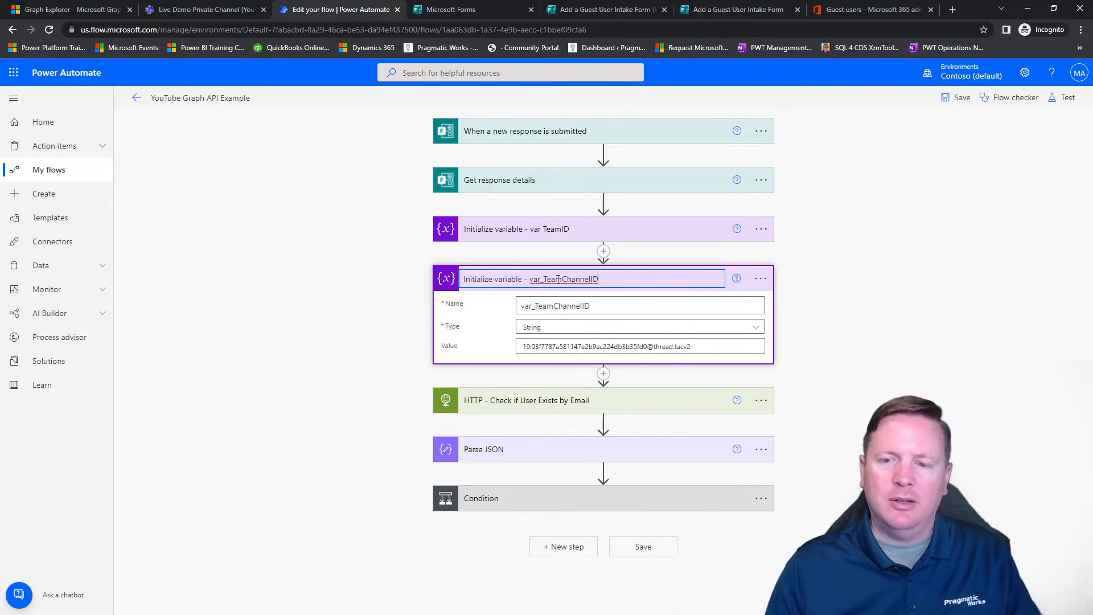
left_click(811, 356)
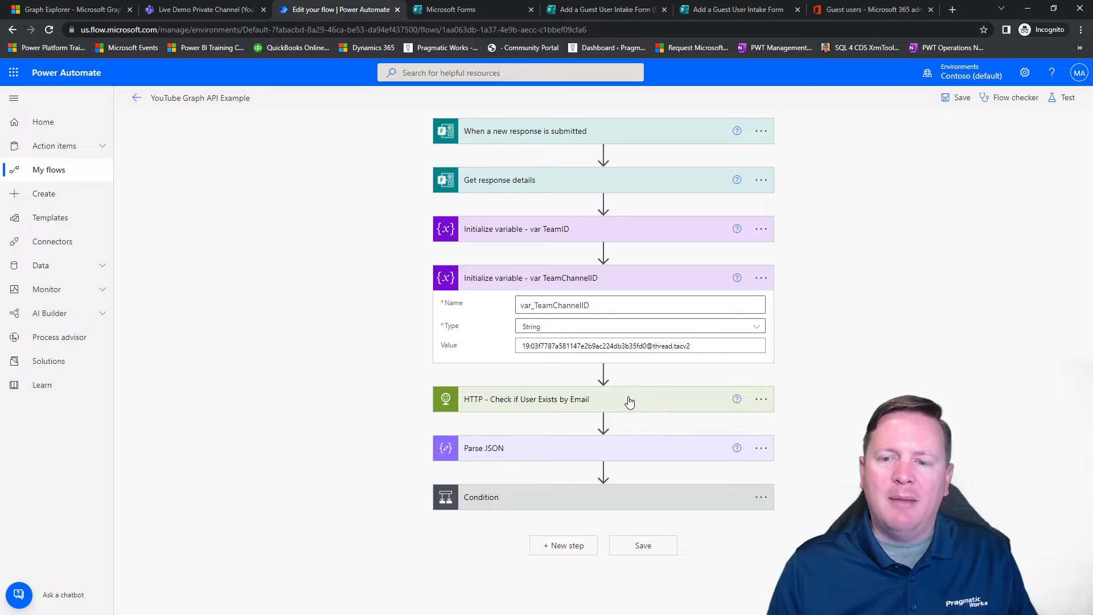
Step: Insert another Initialize variable action between Initialize variable - var TeamChannelID and HTTP - Check if User Exists by Email
mouse_move(604, 376)
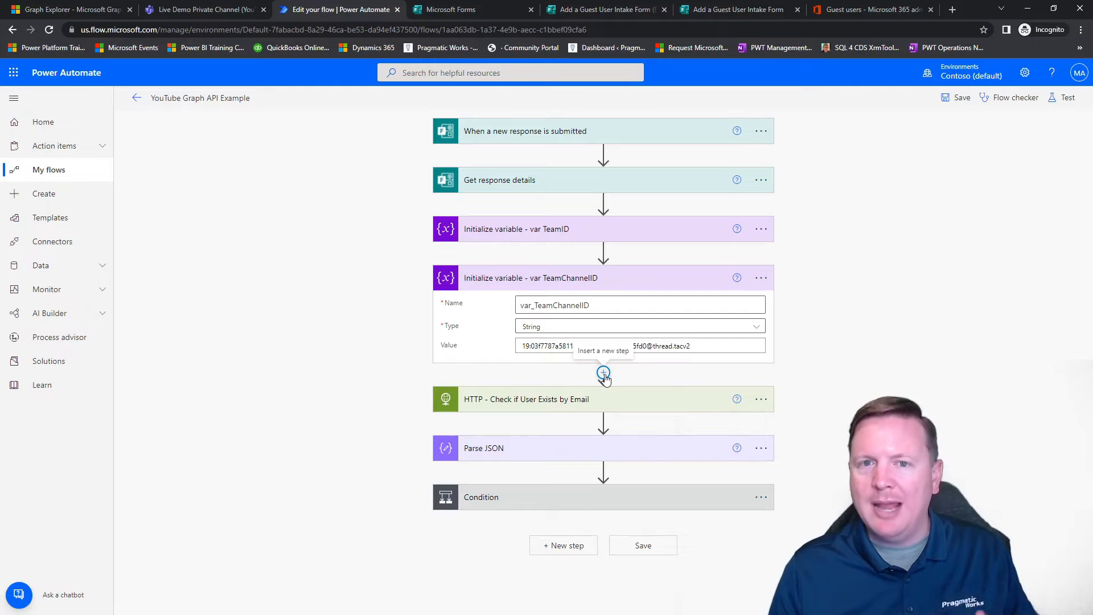
left_click(604, 374)
left_click(625, 392)
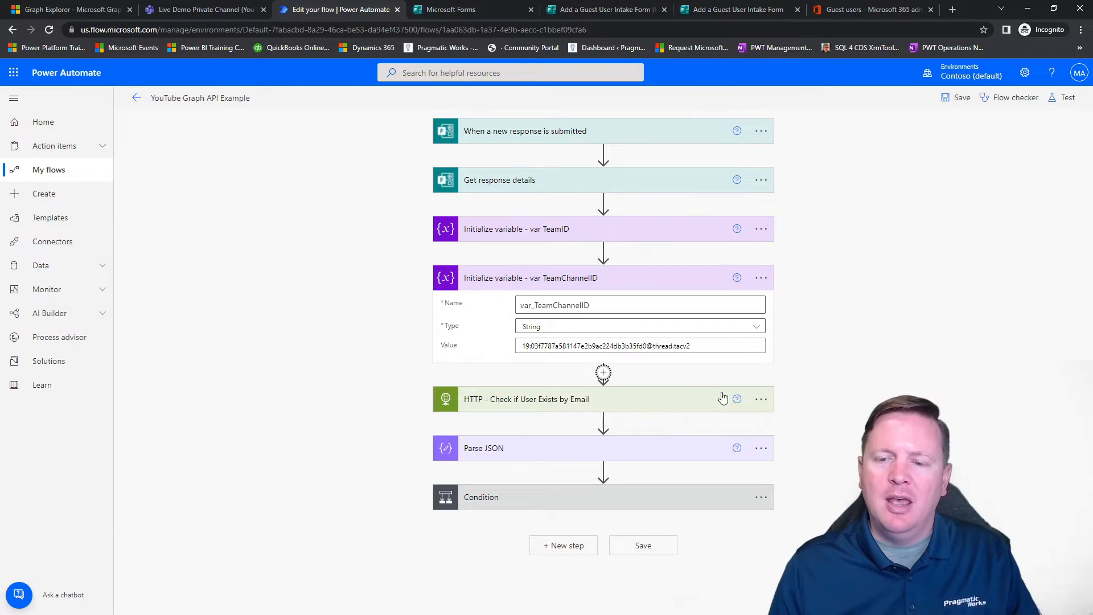
type("variable")
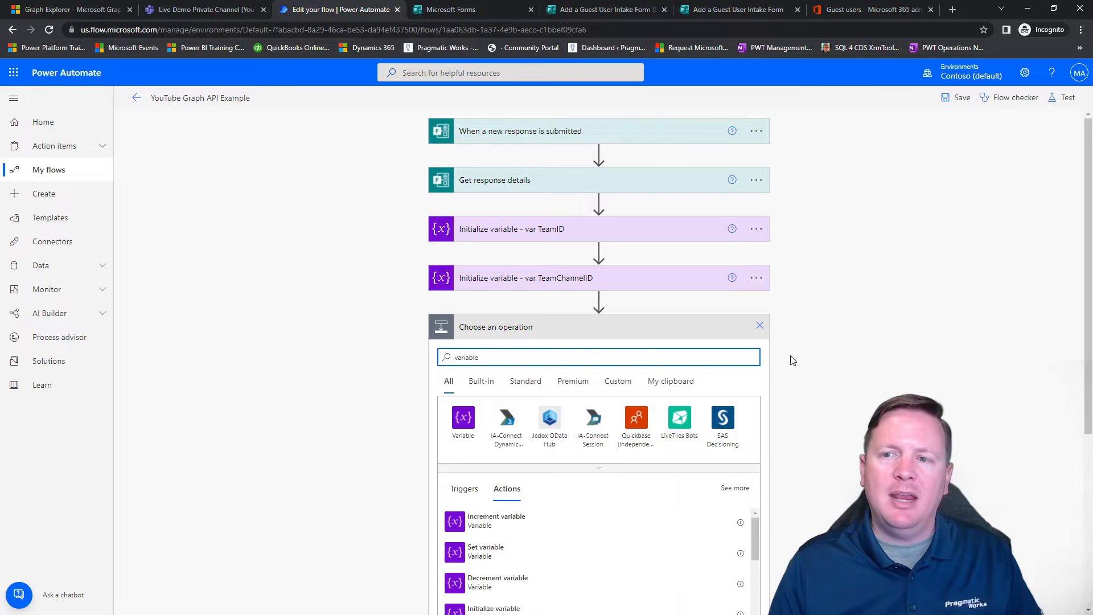
scroll(829, 359, "down", 3)
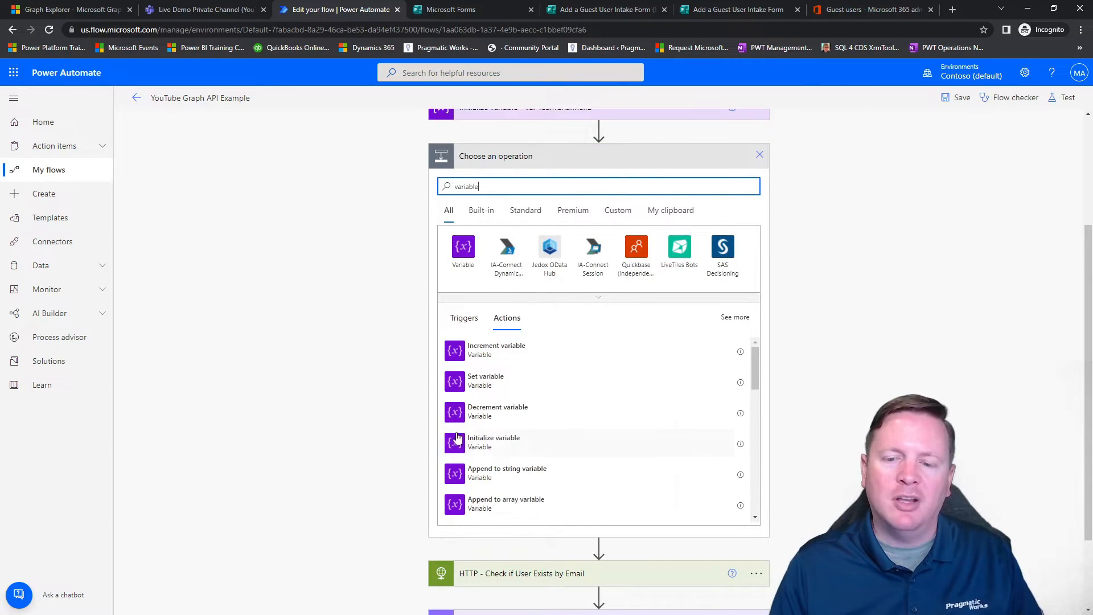
left_click(488, 450)
Step: Name the third variable var_MemberBody and set its type to String
left_click(537, 355)
type("var")
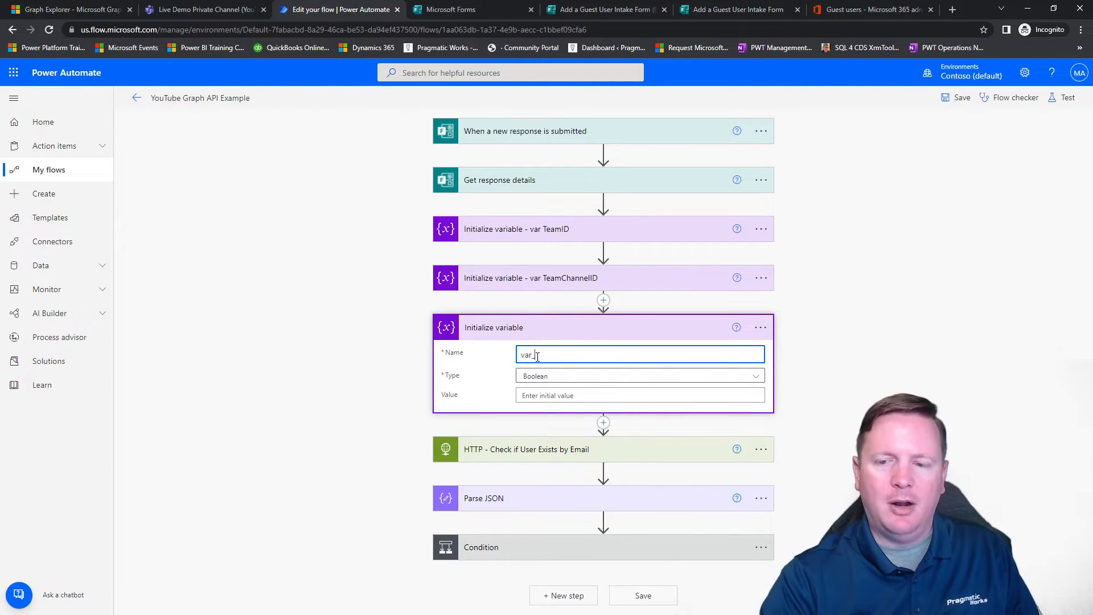
type("_MemberBody")
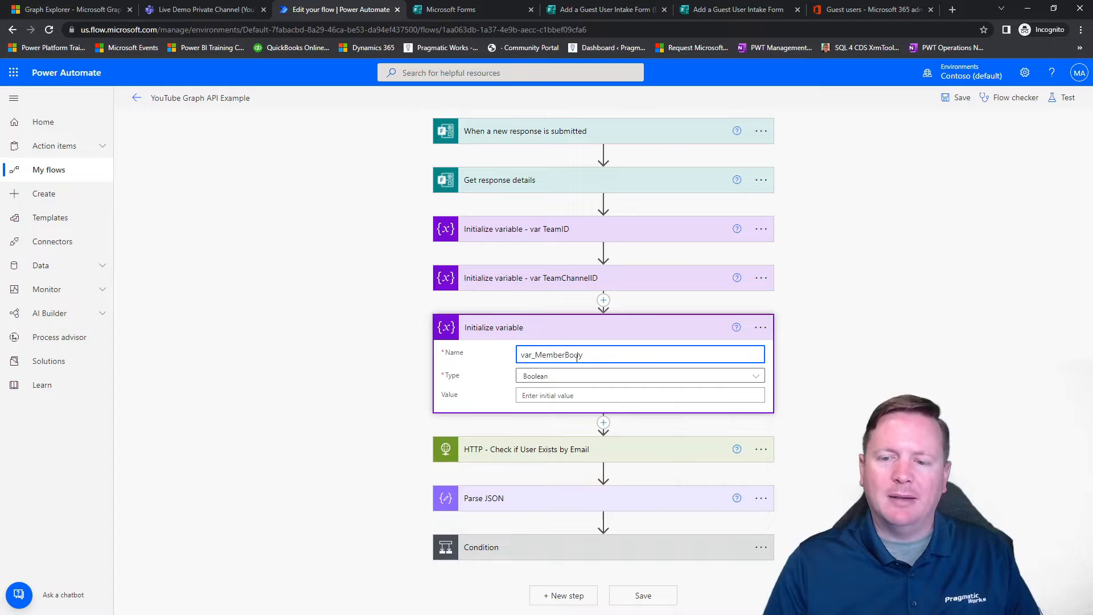
left_click(600, 380)
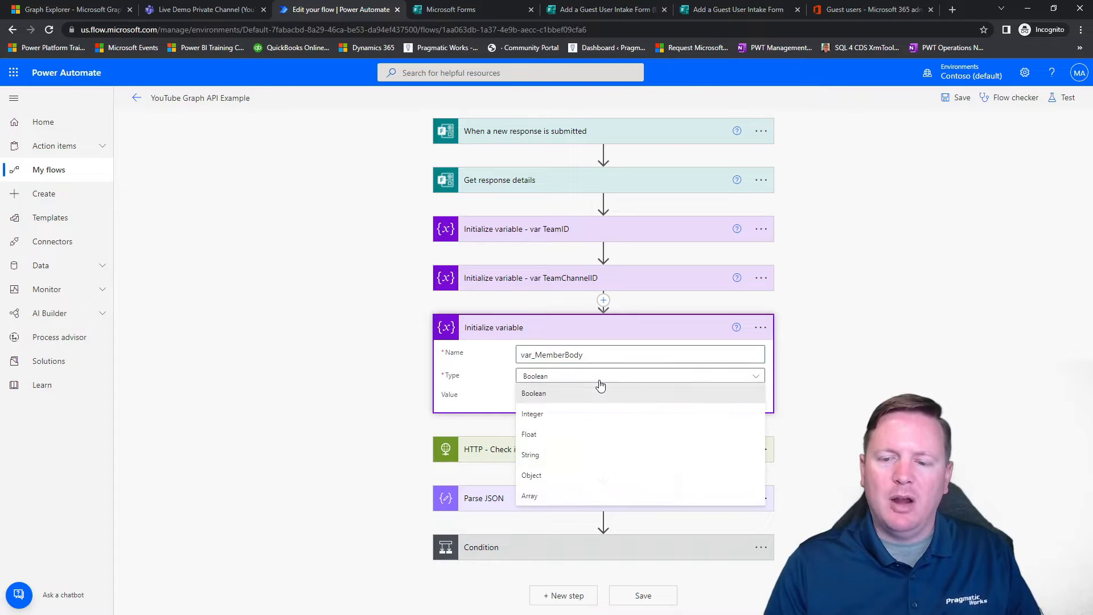
left_click(556, 455)
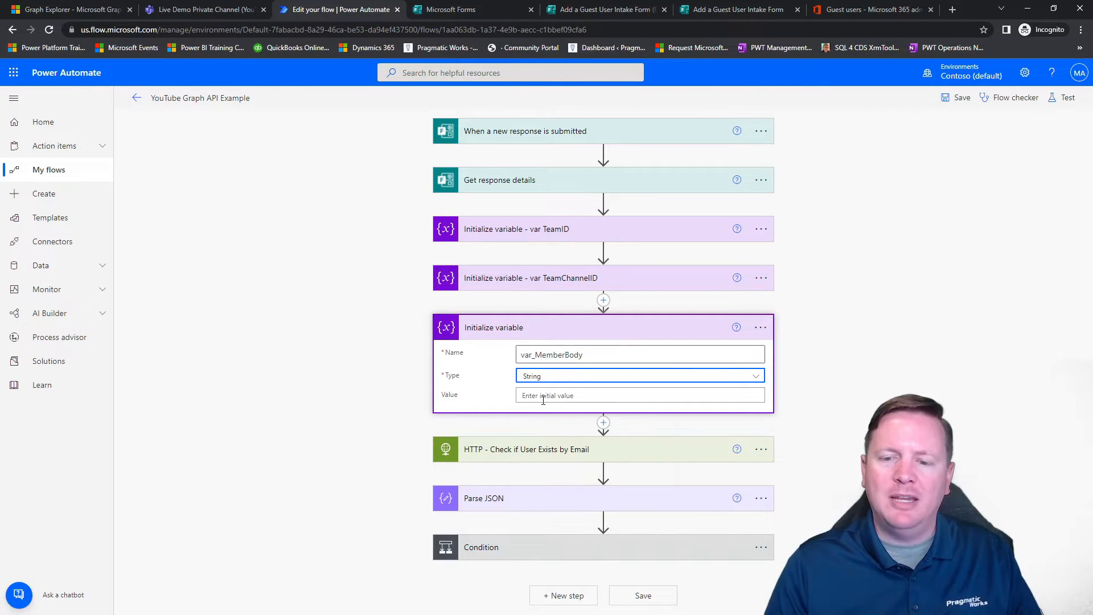
Step: Rename the third variable's action as "Initialize variable - var_MemberBody" and collapse it
left_click(592, 359)
double_click(592, 359)
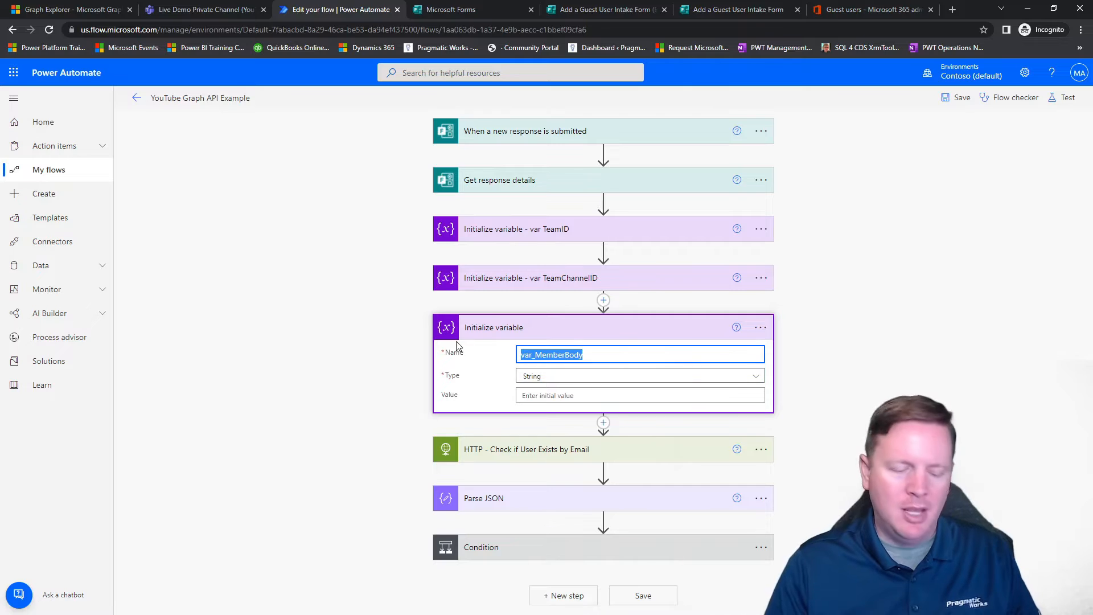
left_click(760, 329)
left_click(787, 344)
left_click(612, 335)
type("- var MemberBody")
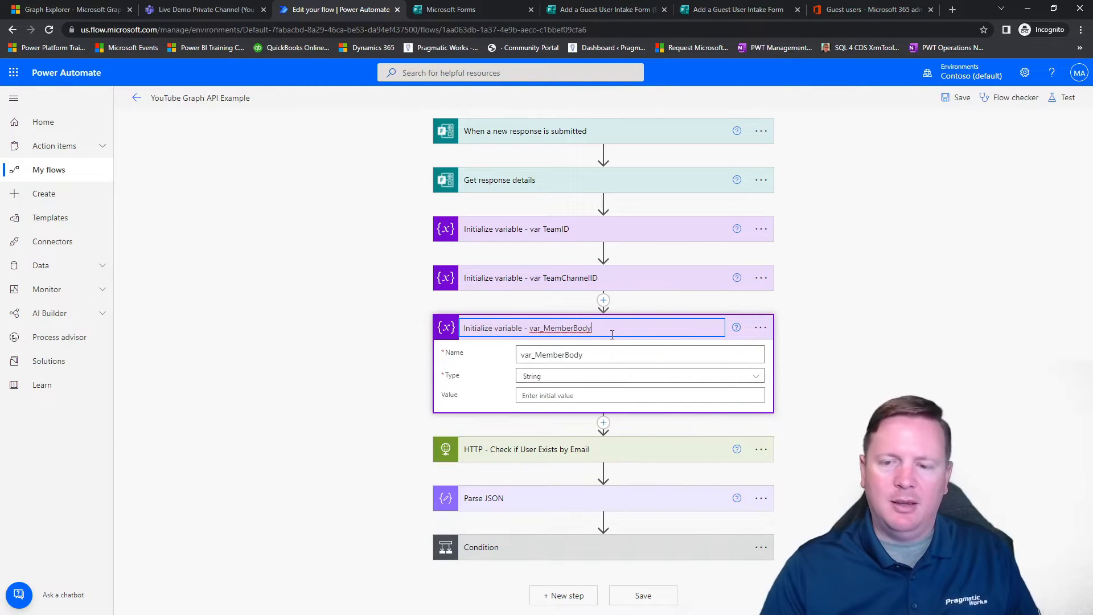
left_click(865, 353)
left_click(692, 333)
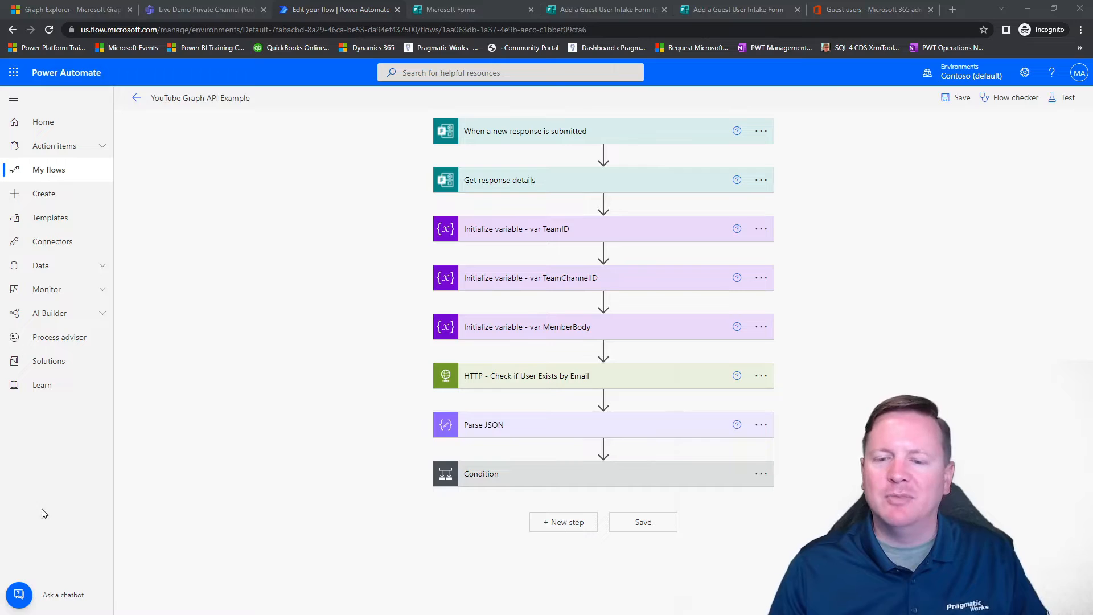
Step: Add the Microsoft Teams action Add a member to a team after HTTP - Add Guest User in the condition's If yes branch
left_click(598, 470)
scroll(848, 449, "down", 3)
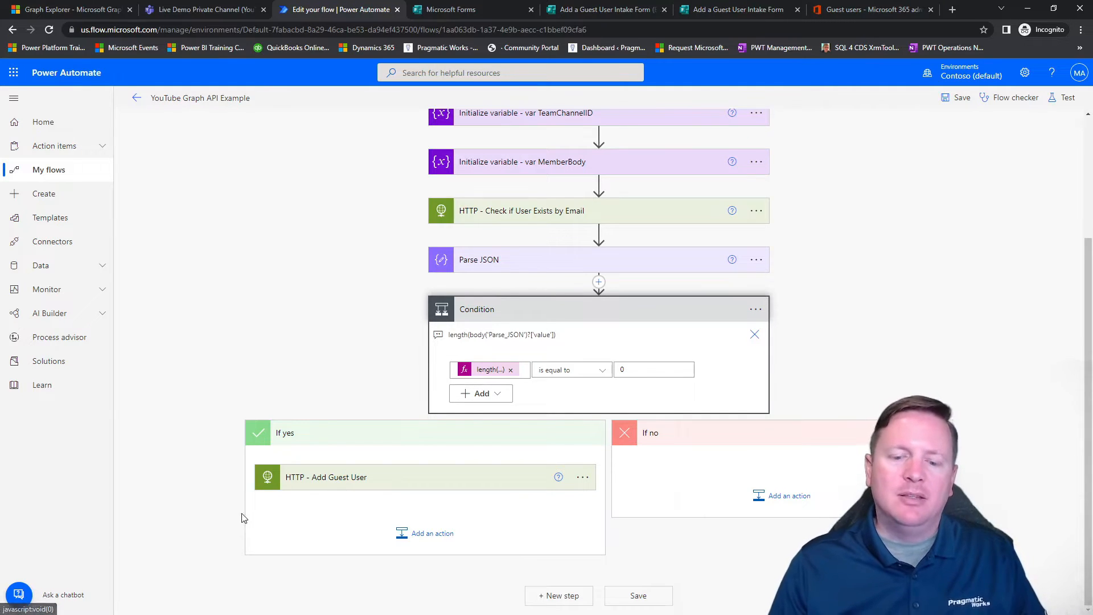
left_click(429, 535)
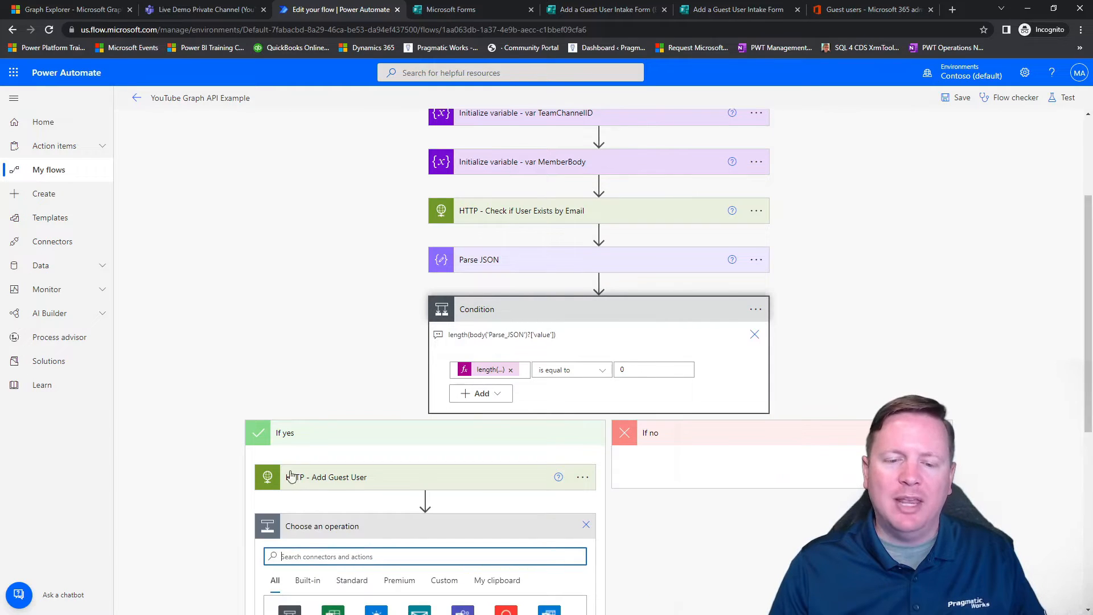
scroll(215, 468, "down", 6)
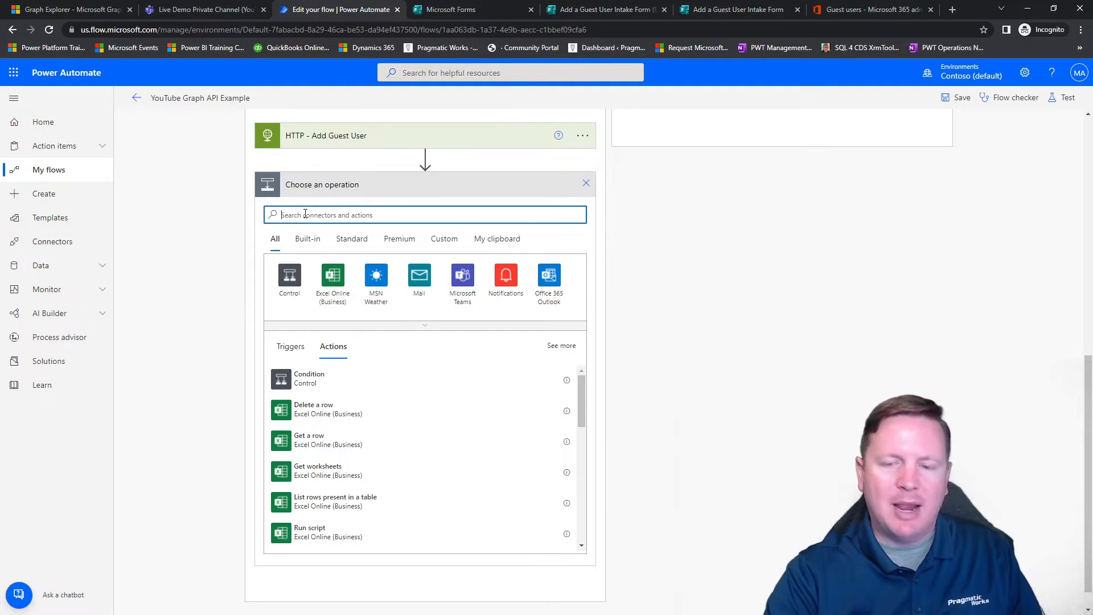
left_click(463, 276)
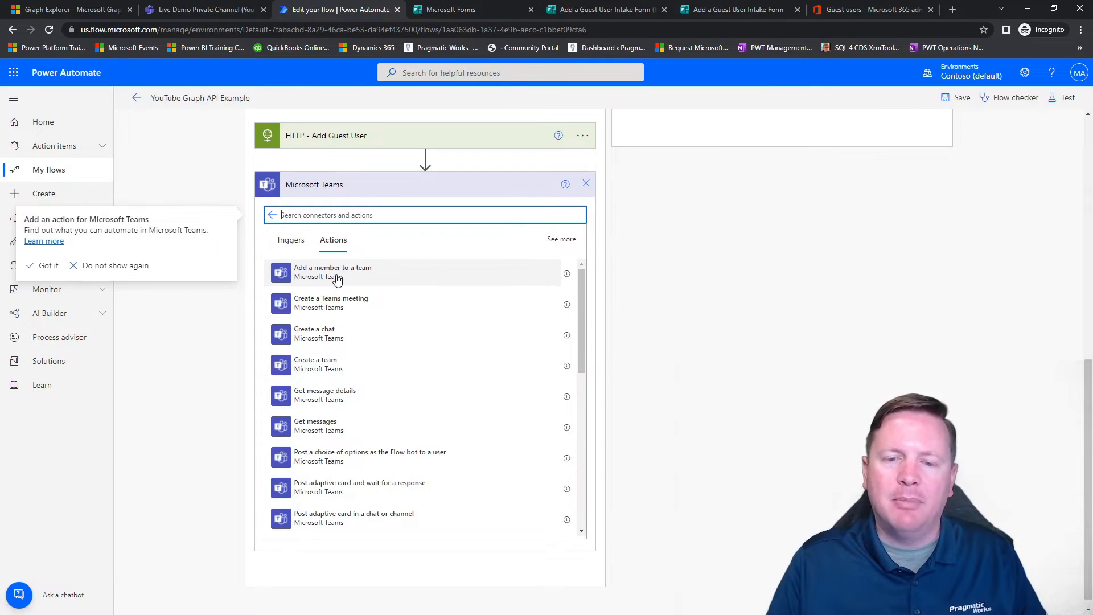
left_click(337, 278)
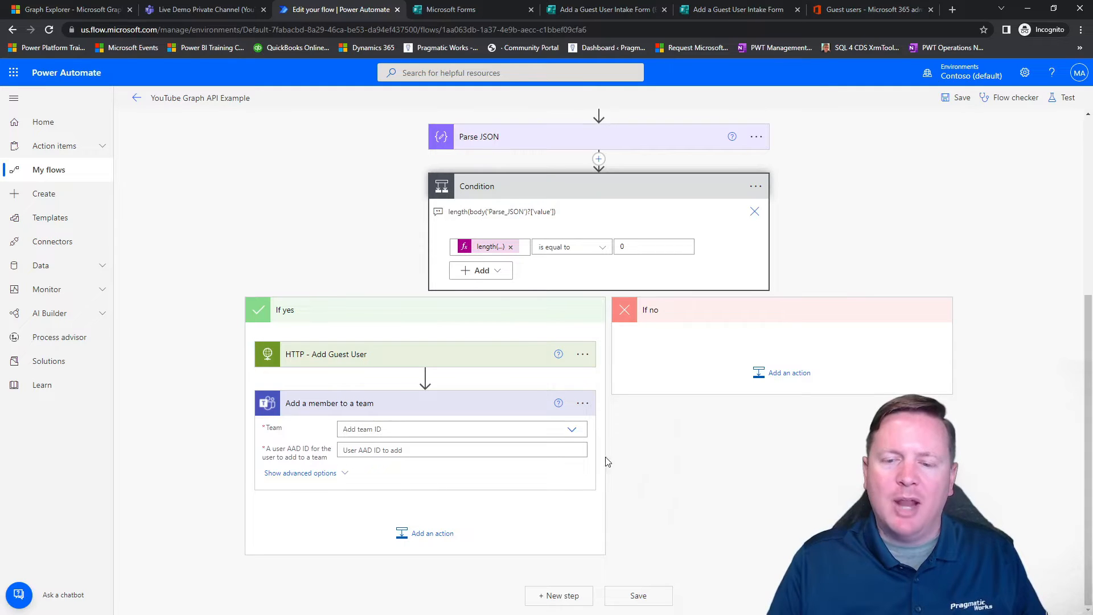
Step: Check the team's name in Microsoft Teams and select YouTube as the team in the Add a member to a team action
left_click(572, 430)
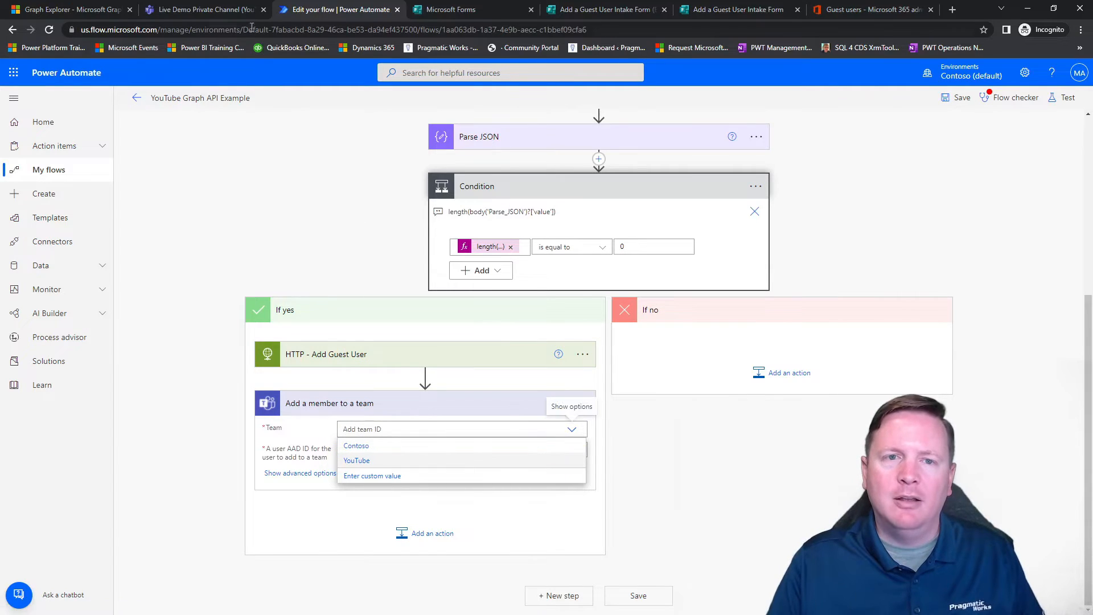
left_click(228, 9)
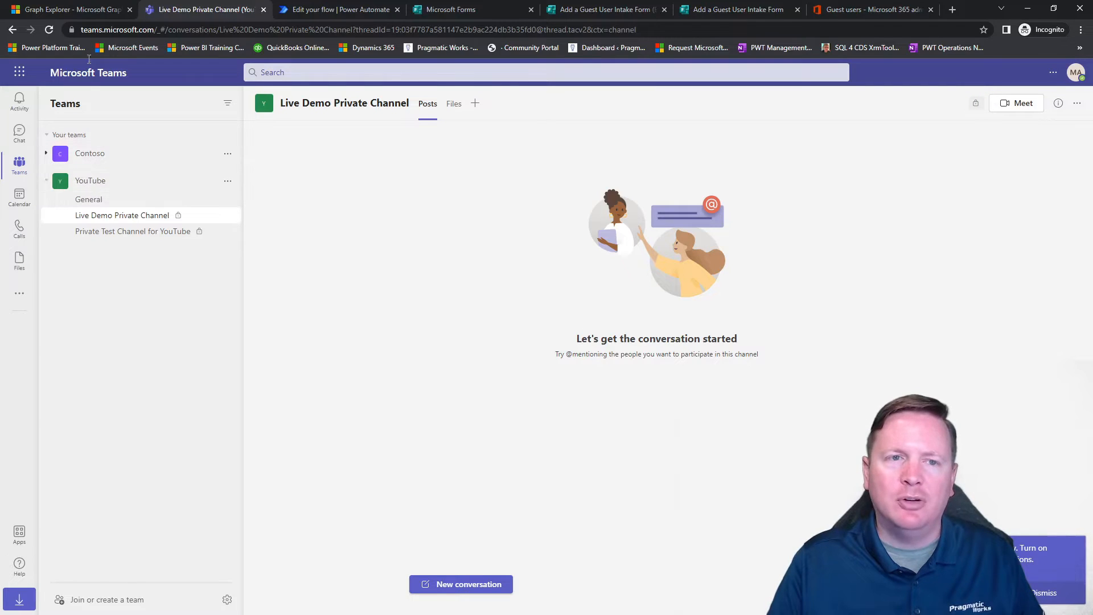
left_click(324, 9)
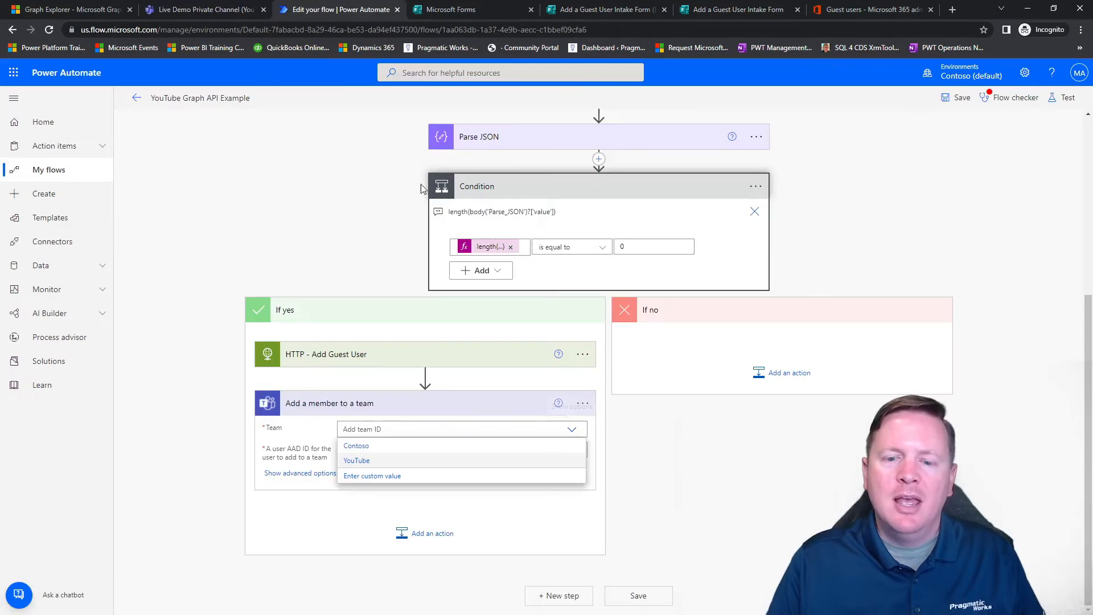
left_click(358, 461)
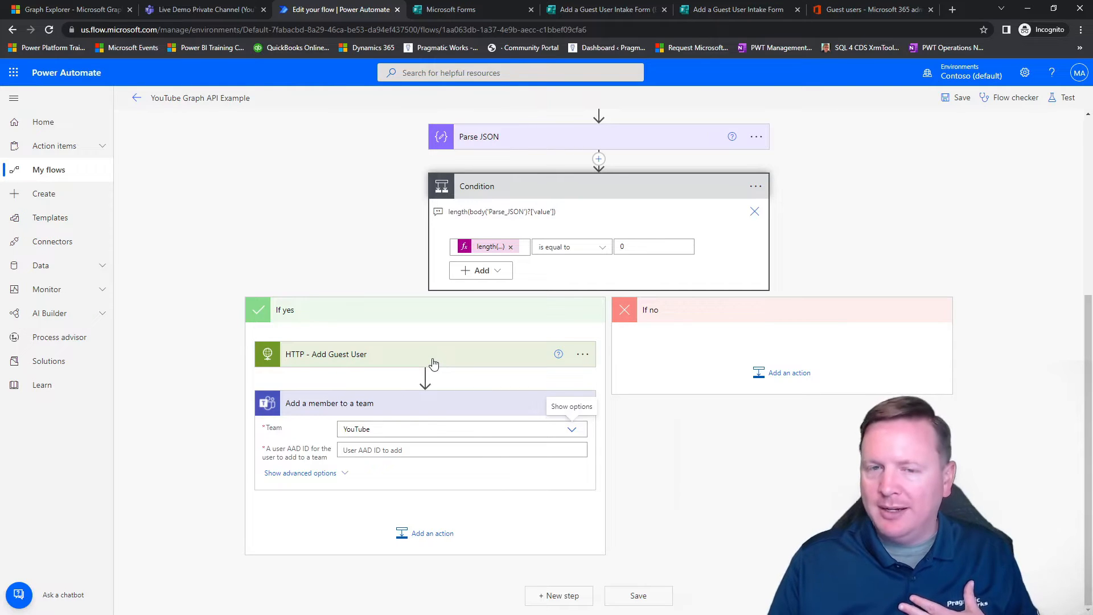
Step: Examine the request URI of HTTP - Check if User Exists by Email, especially its $select=id part, and return to the If yes branch
scroll(461, 317, "up", 5)
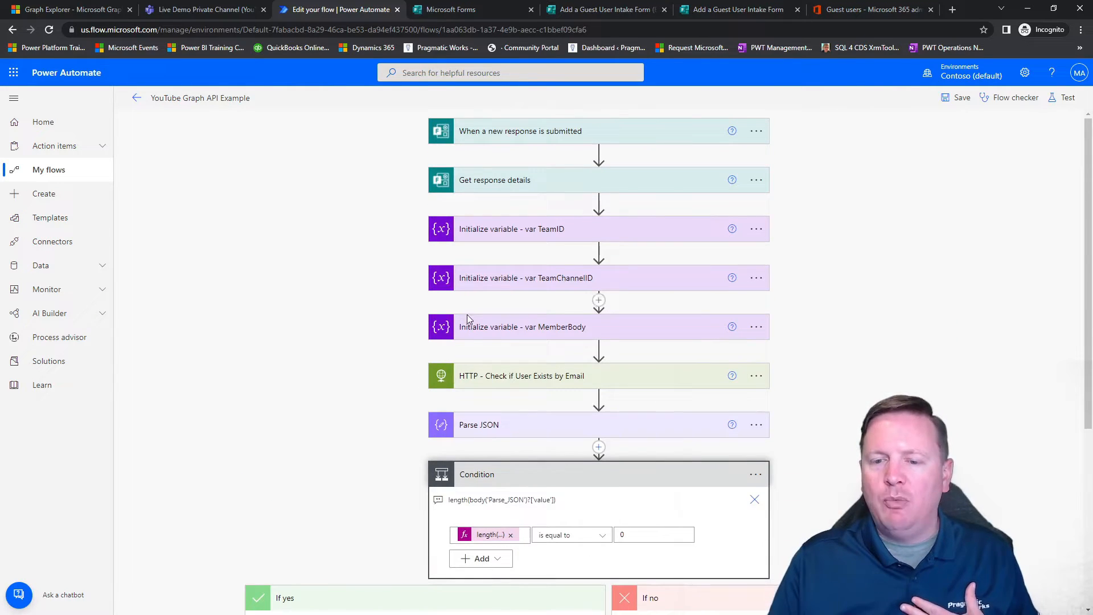
mouse_move(414, 354)
left_mouse_down()
mouse_move(683, 411)
mouse_move(791, 415)
left_mouse_up()
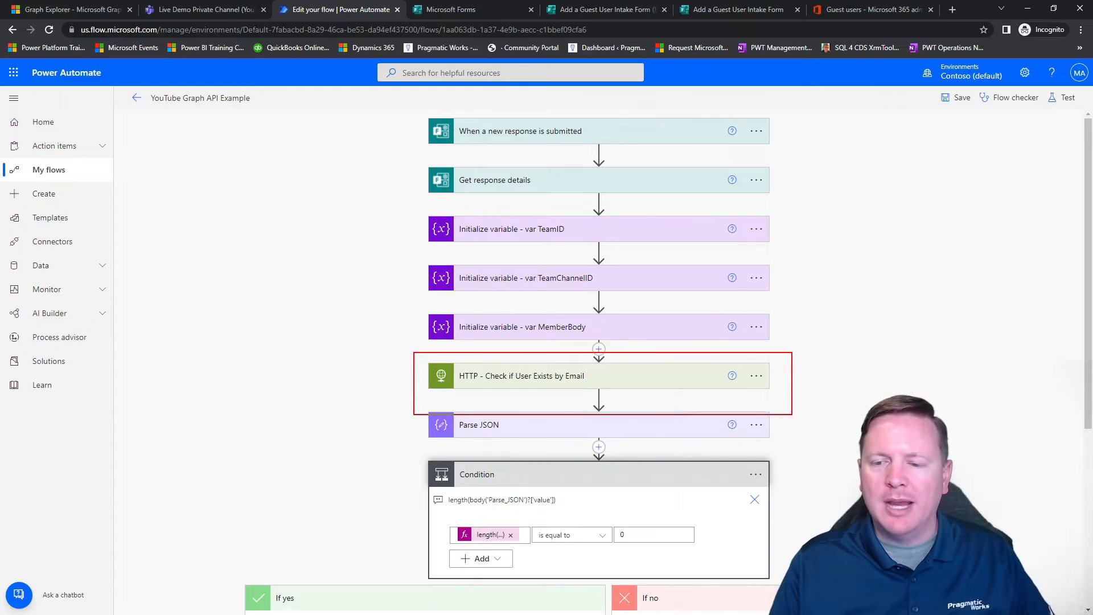
left_click(493, 378)
key("ctrl+2")
left_click_drag(662, 257, 608, 278)
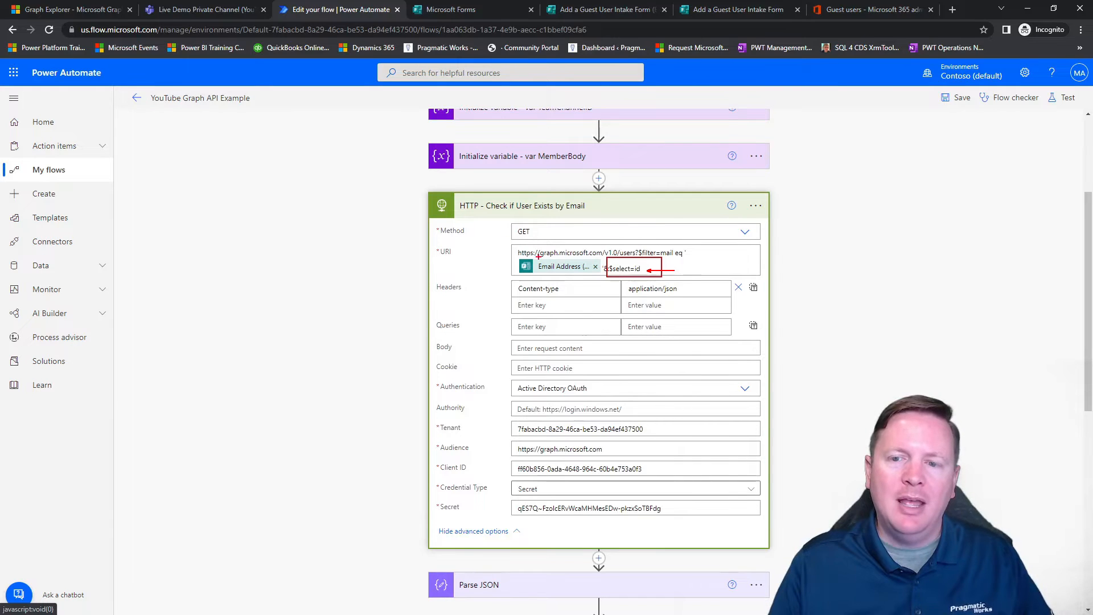
key("Escape")
left_click(519, 206)
scroll(387, 279, "down", 1)
scroll(386, 279, "down", 2)
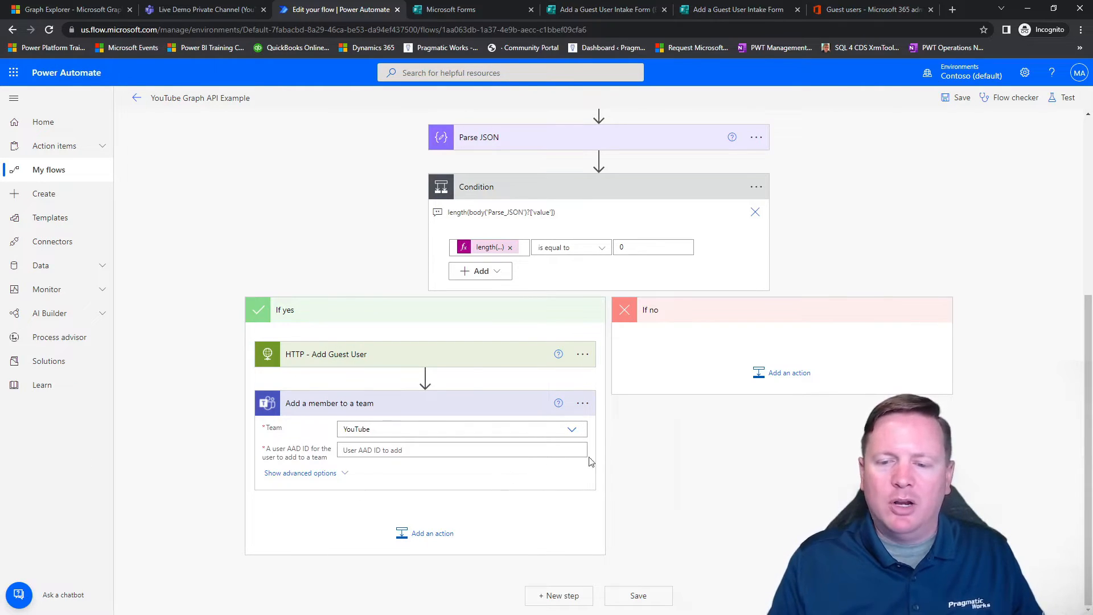
scroll(638, 454, "up", 1)
scroll(371, 497, "up", 3)
scroll(378, 459, "down", 3)
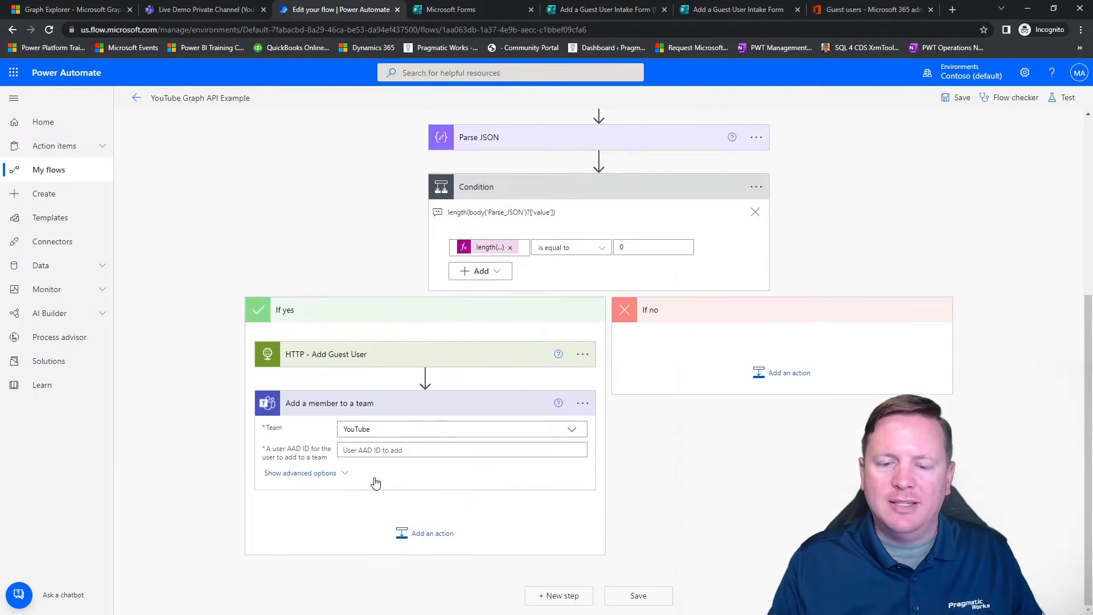
left_click(382, 454)
scroll(854, 475, "down", 3)
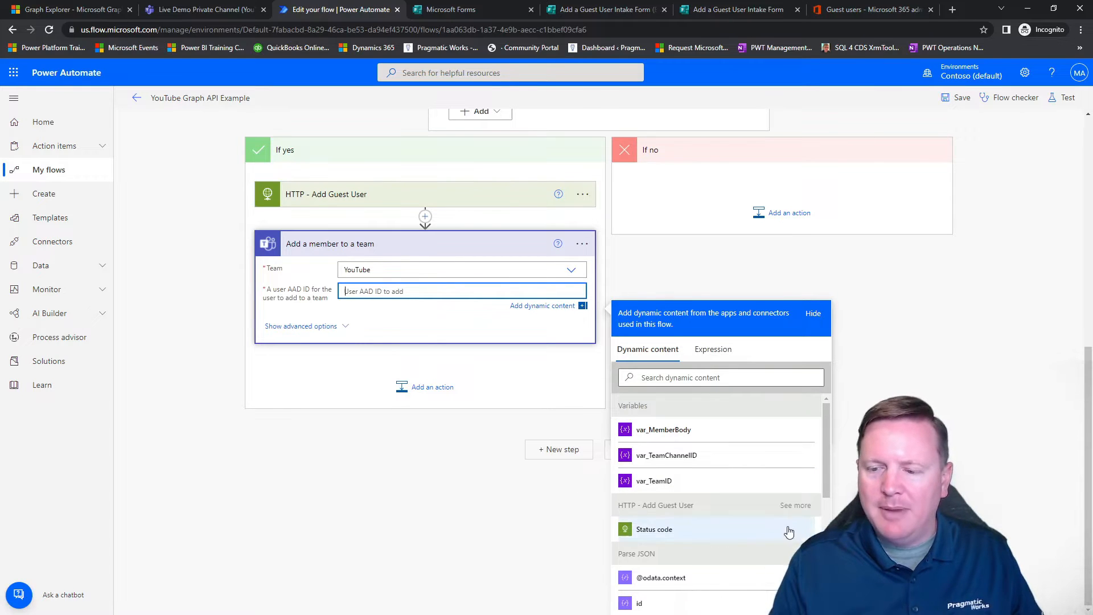
scroll(799, 521, "down", 5)
scroll(800, 517, "up", 4)
scroll(800, 517, "down", 5)
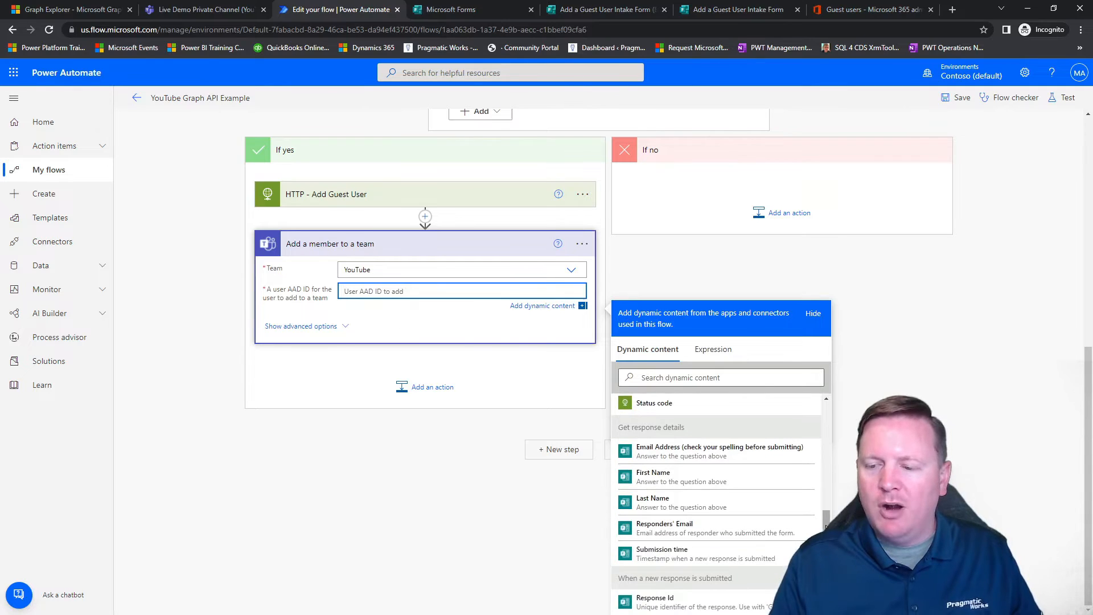
scroll(830, 515, "up", 1)
left_click_drag(829, 516, 829, 488)
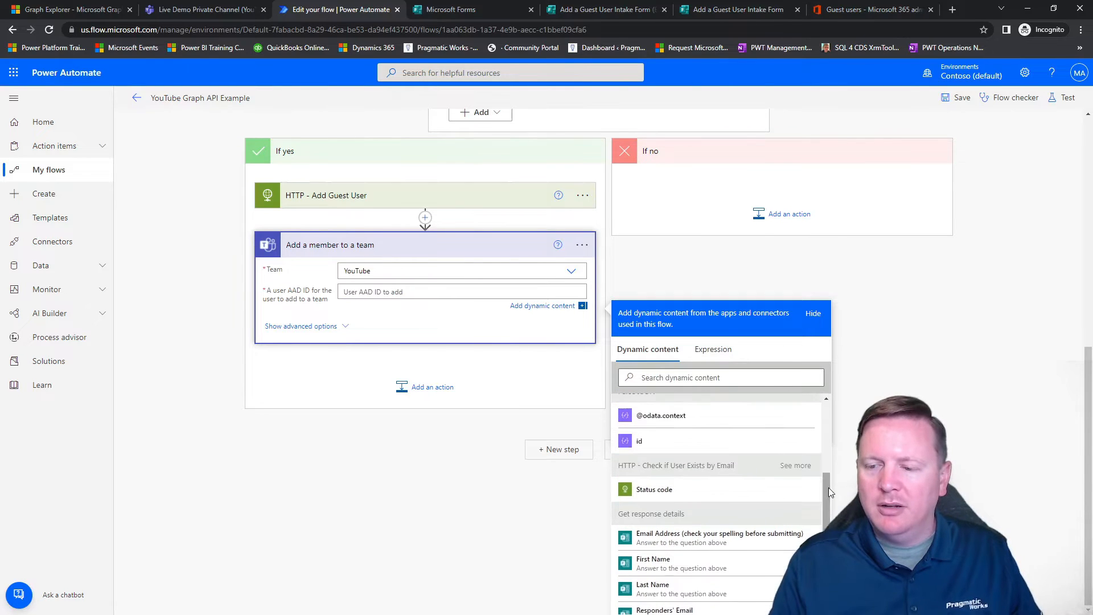
left_click(804, 467)
left_click(645, 515)
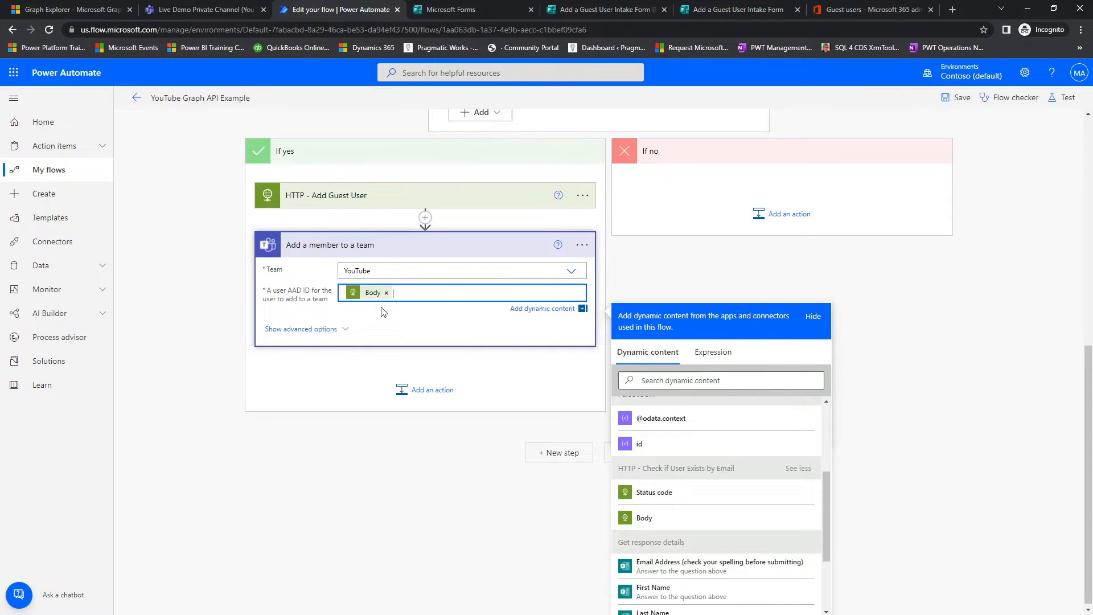
left_click(386, 292)
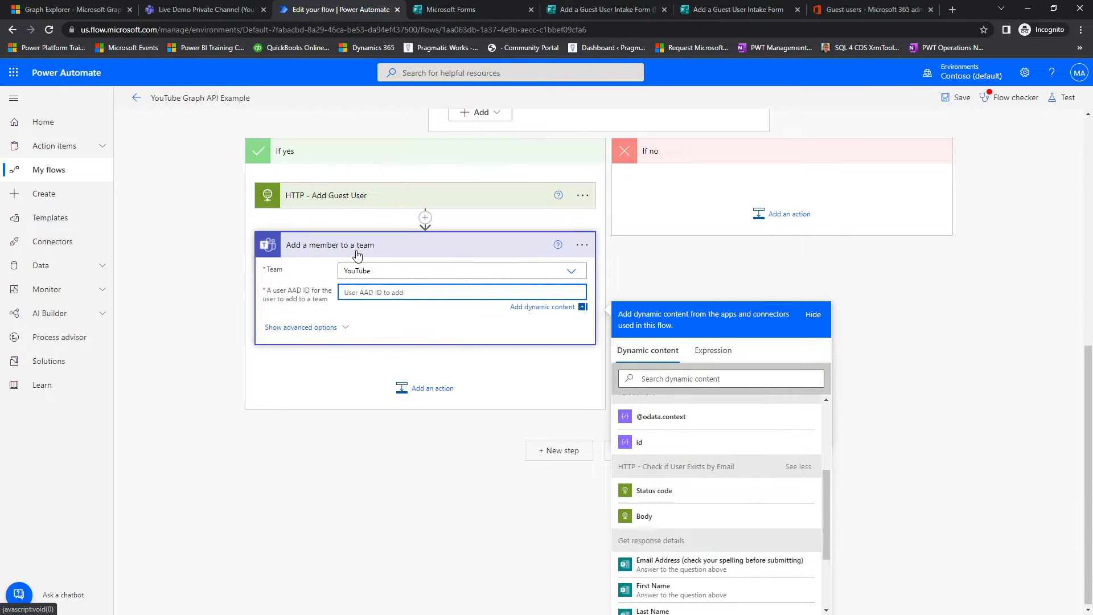
mouse_move(247, 174)
left_mouse_down()
mouse_move(537, 224)
mouse_move(596, 217)
left_mouse_up()
mouse_move(763, 459)
left_mouse_down()
mouse_move(651, 434)
mouse_move(683, 499)
mouse_move(726, 460)
left_mouse_up()
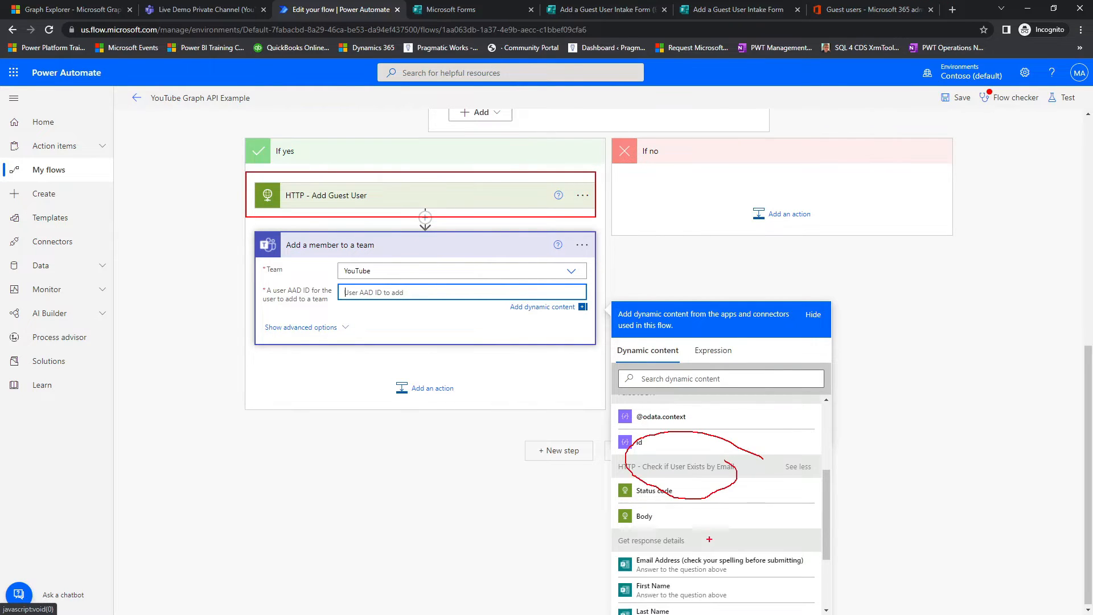
key("Escape")
Step: Move the Body output of HTTP - Add Guest User from the user AAD ID field into an expression reading body('HTTP_-_Add_Guest_User')
left_click_drag(825, 528, 825, 474)
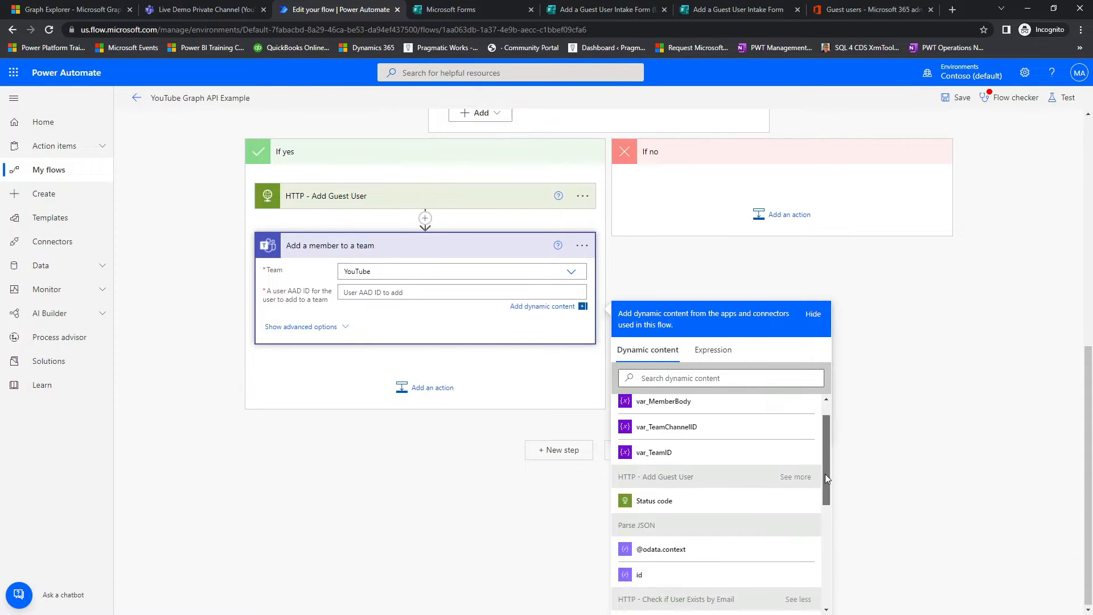
left_click(783, 480)
left_click(656, 530)
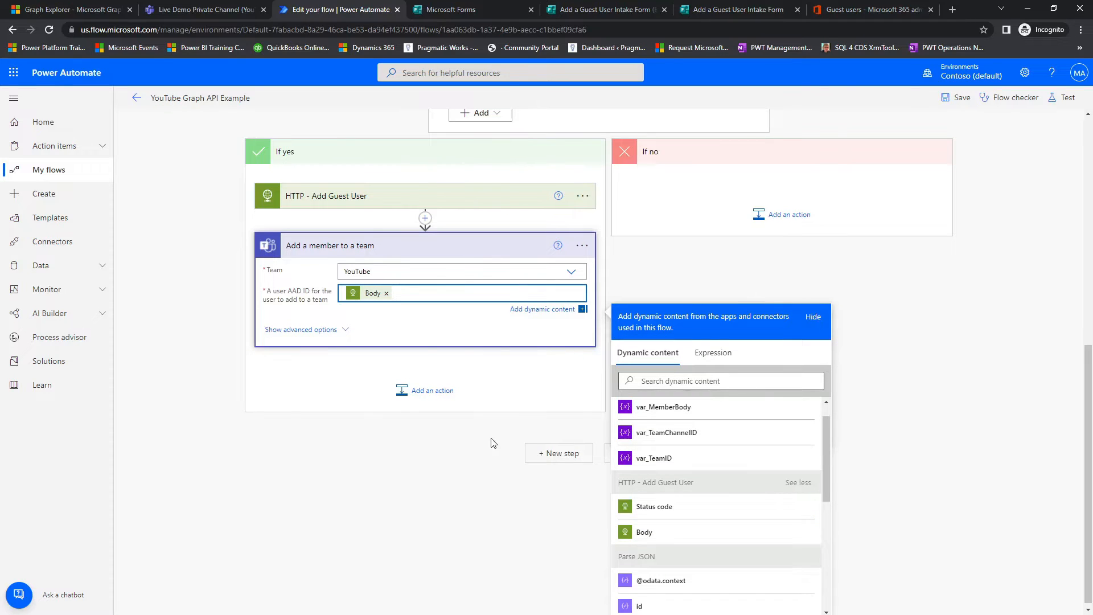
left_click(370, 293)
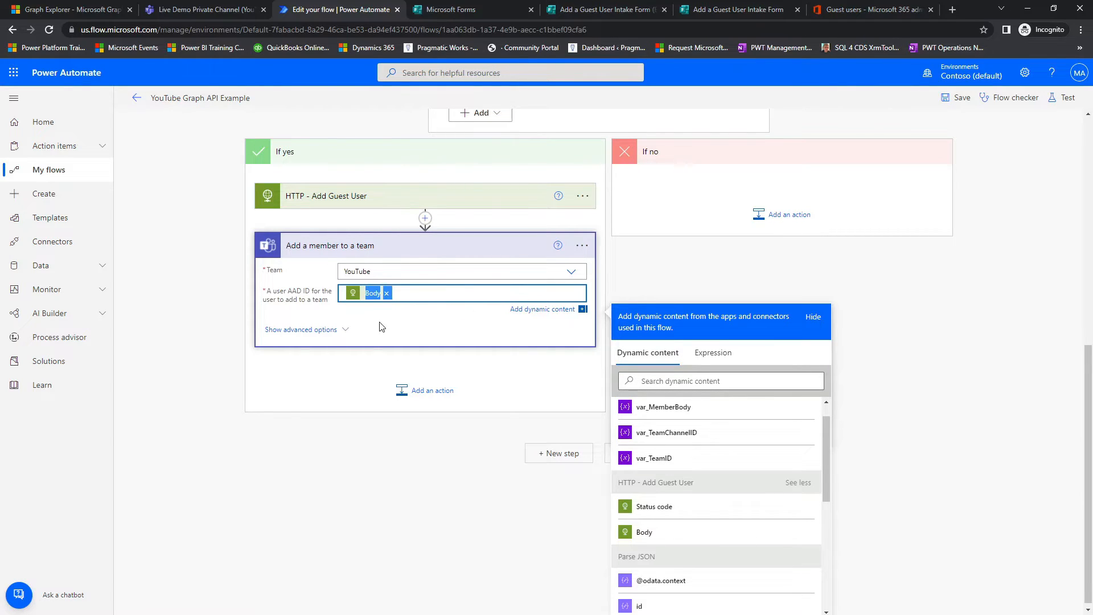
key("Delete")
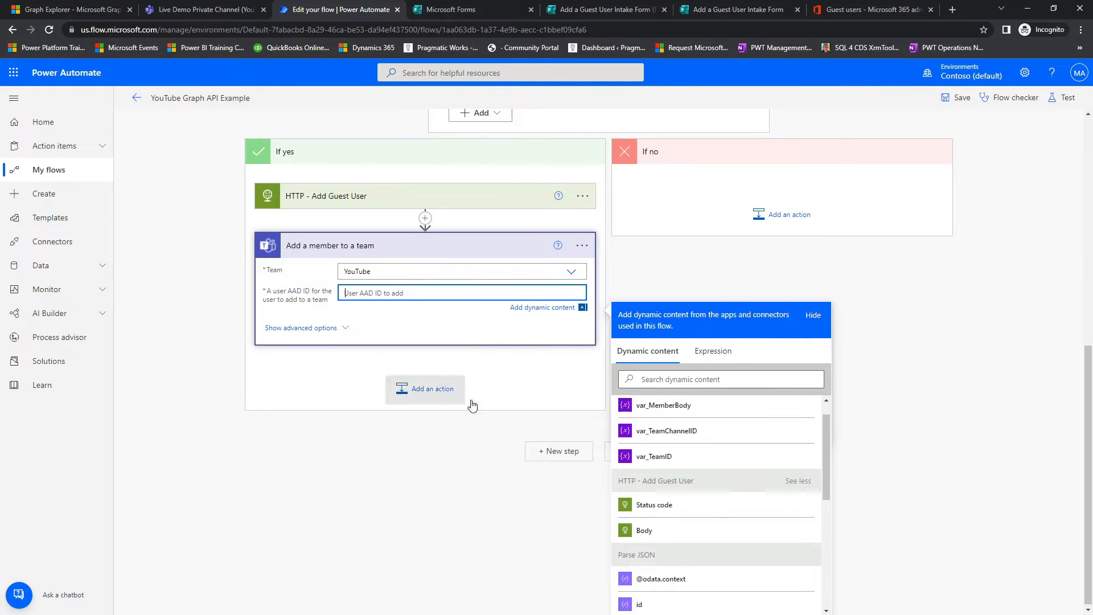
left_click(713, 351)
type("@{body('HTTP_-_Add_Guest_User')}")
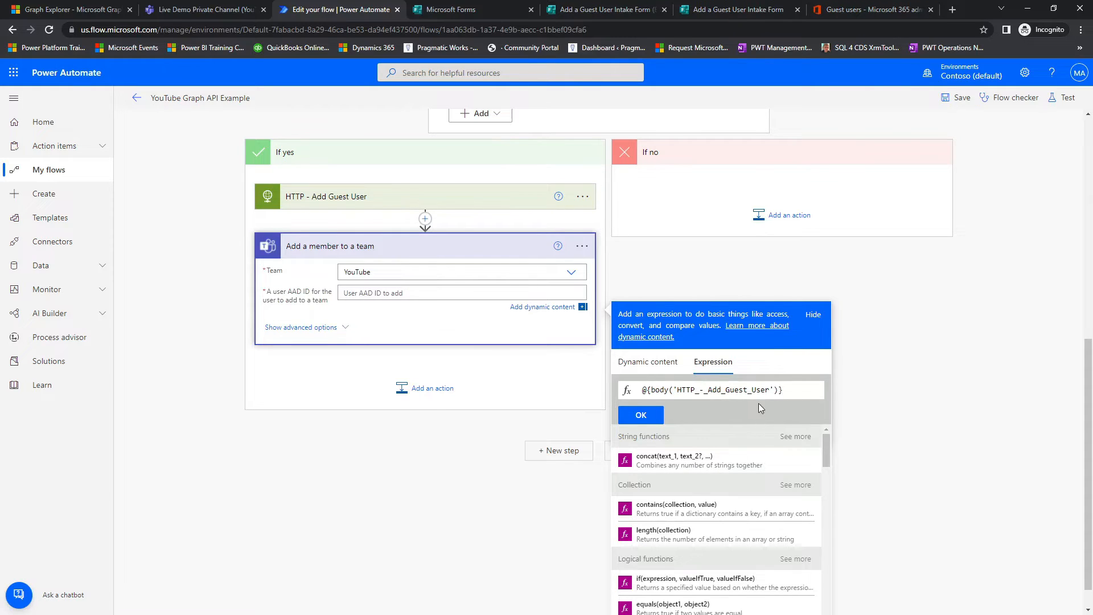
left_click(650, 390)
key("BackSpace")
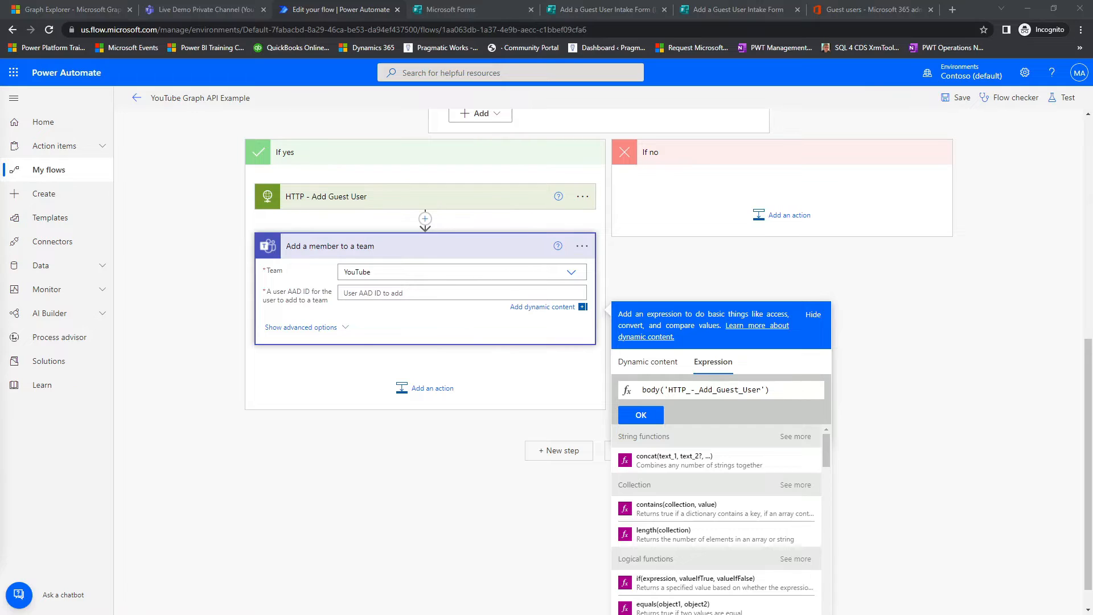
Step: Extend the expression to body('HTTP_-_Add_Guest_User')?['invitedUser']?['id'] and apply it as the user AAD ID to add
left_click_drag(771, 390, 576, 383)
type("body('HTTP_-_Add_Guest_User')?['invitedUser']?['id']")
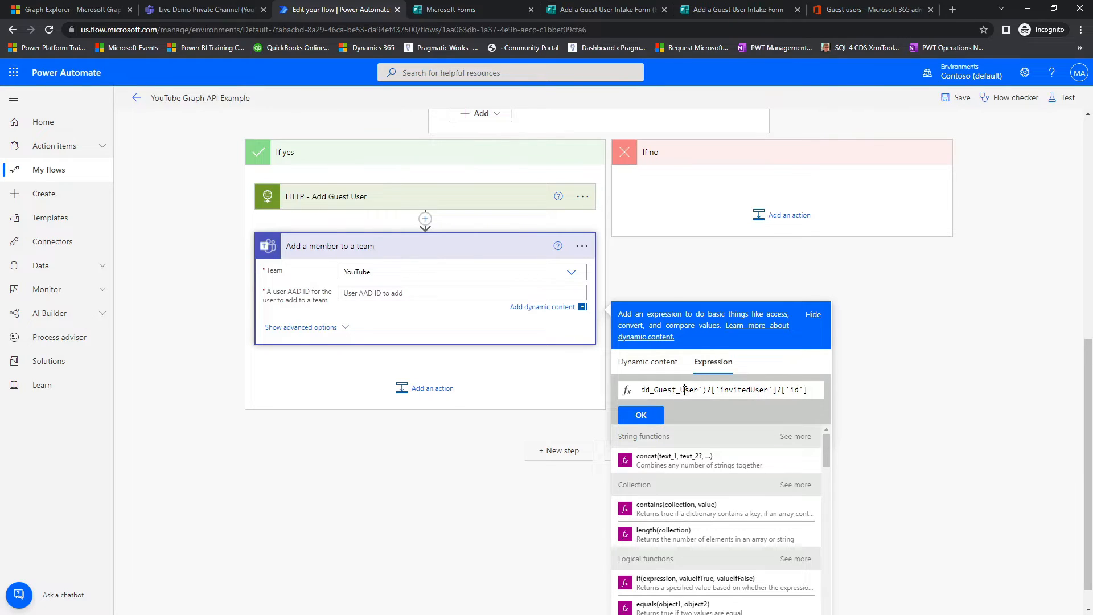
left_click_drag(685, 390, 642, 391)
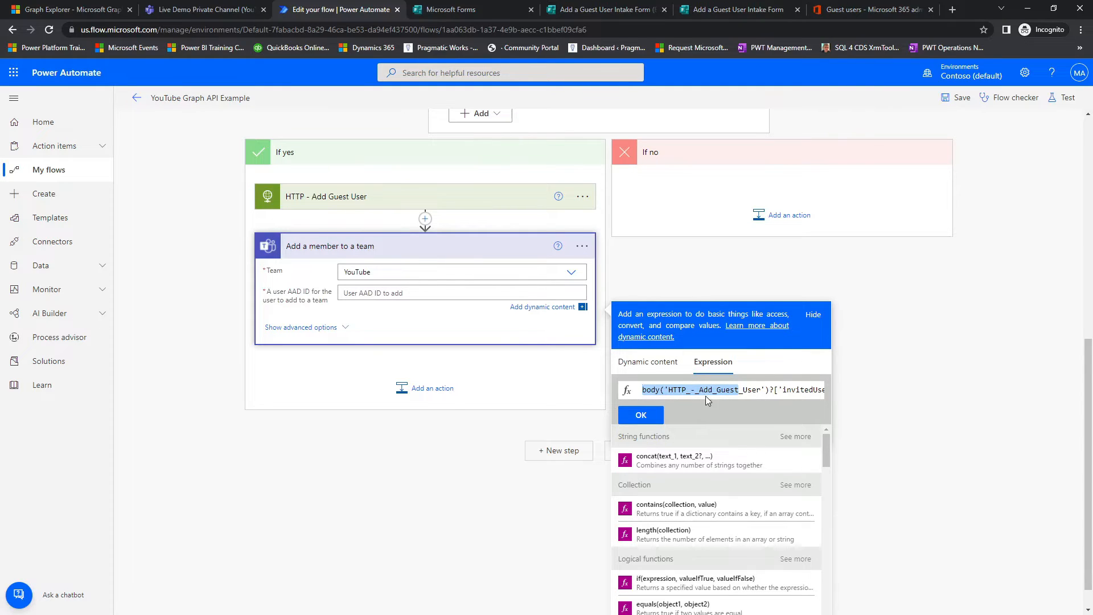
left_click(635, 417)
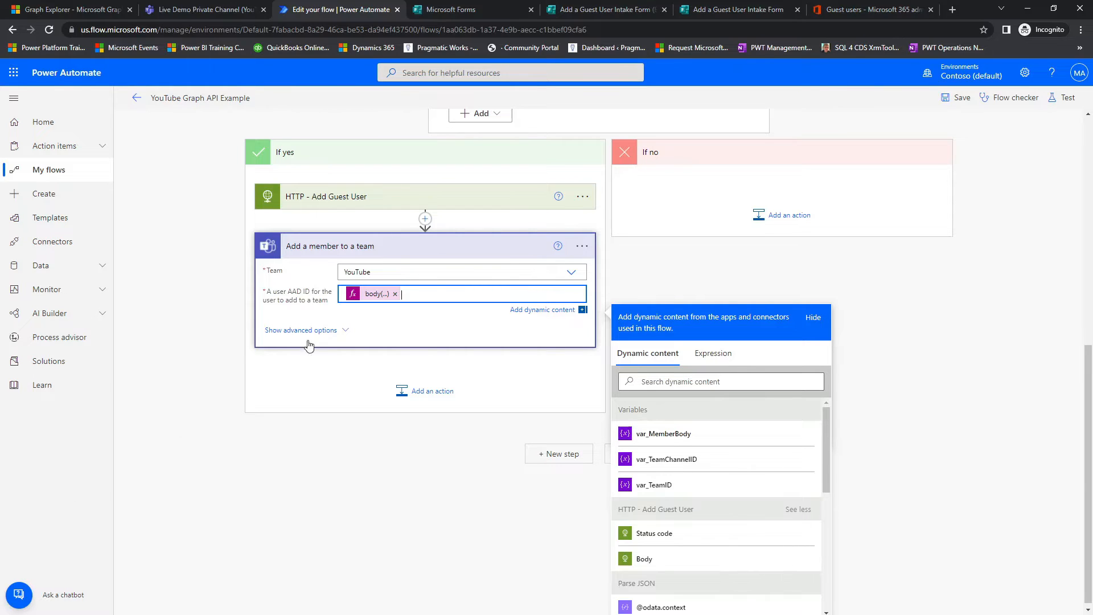
left_click(655, 275)
Step: Check the var_MemberBody initialization and add a Set variable action after Add a member to a team in the If yes branch
scroll(655, 276, "up", 6)
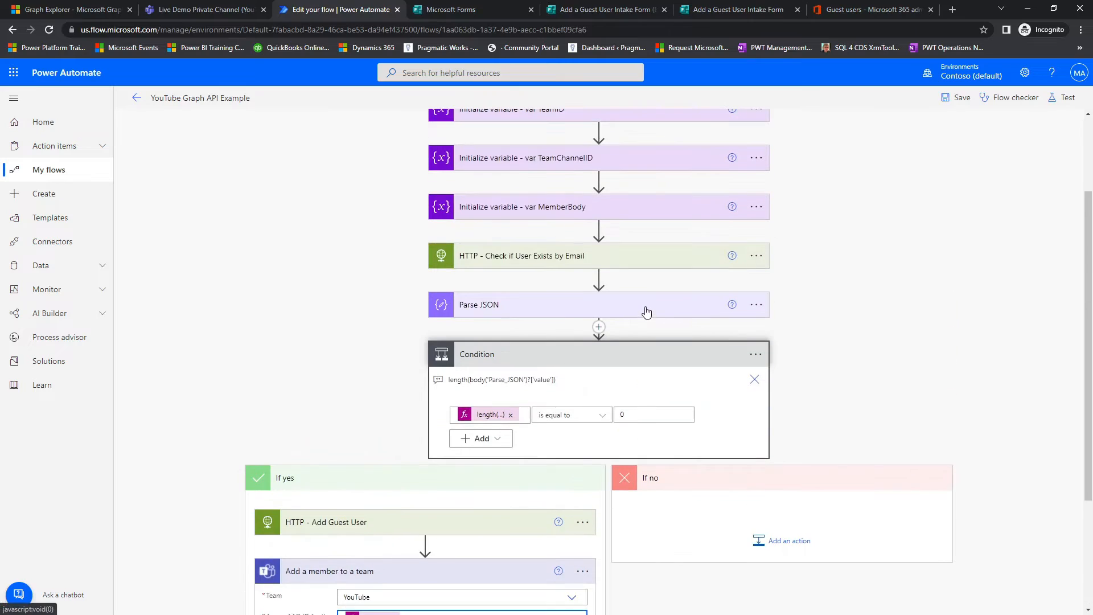
left_click(555, 215)
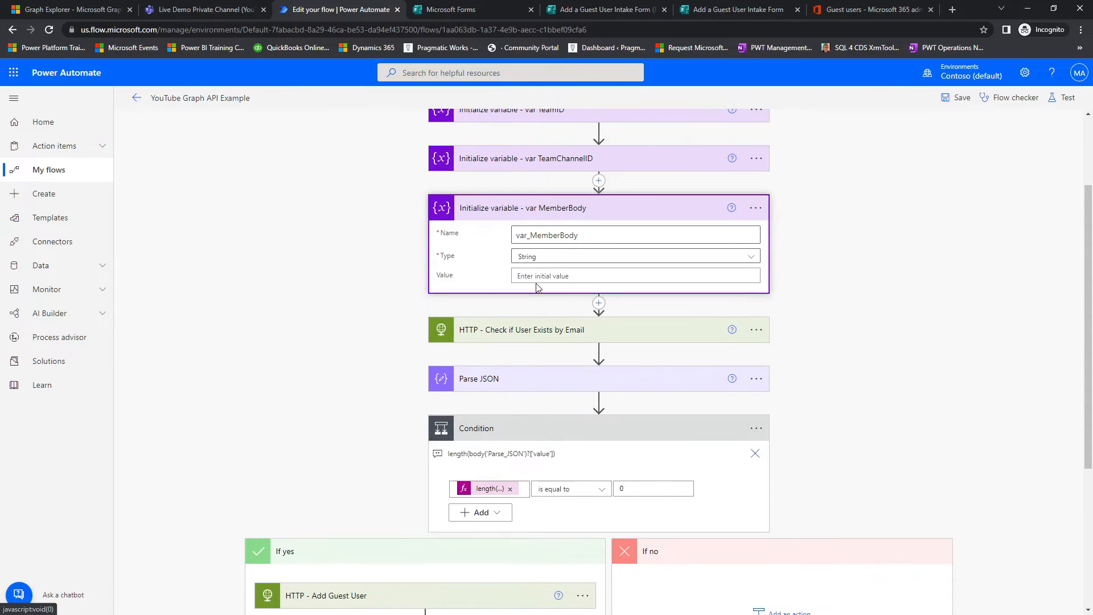
left_click(504, 220)
scroll(387, 284, "down", 3)
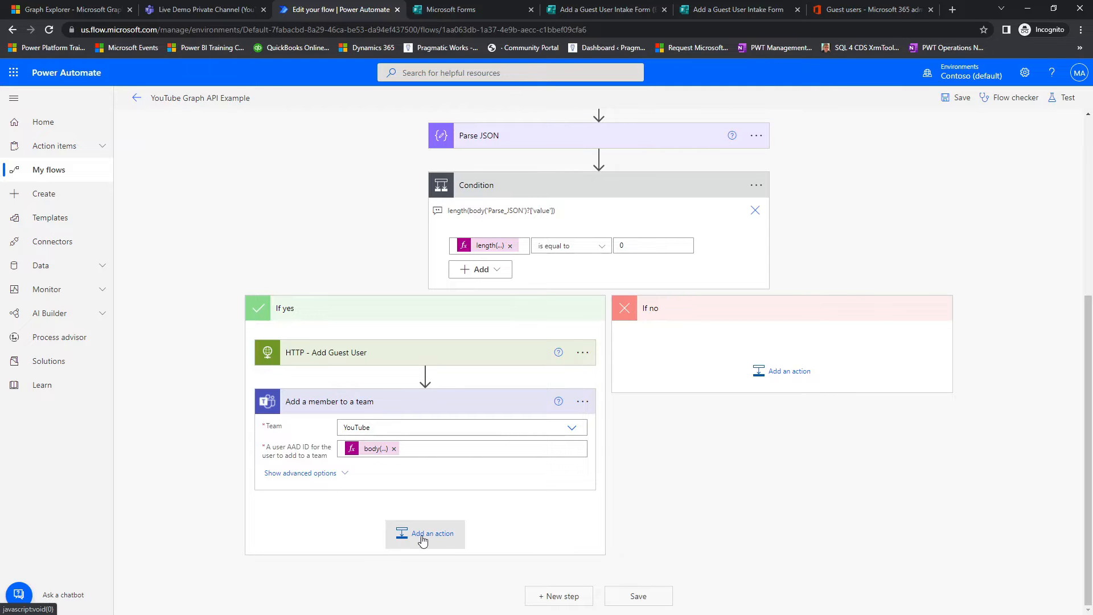
left_click(426, 536)
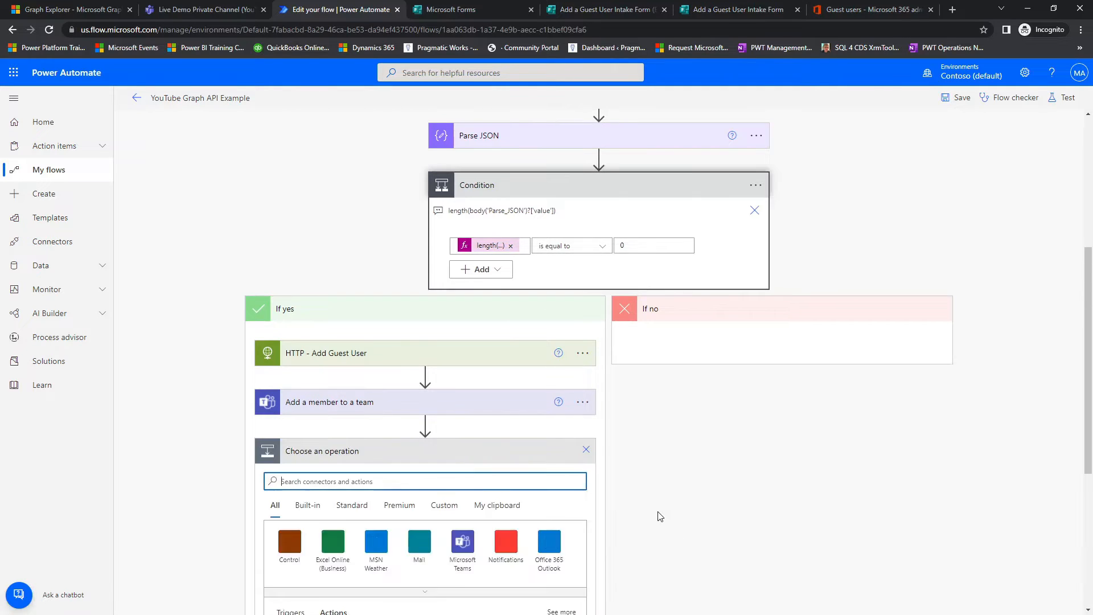
type("variable")
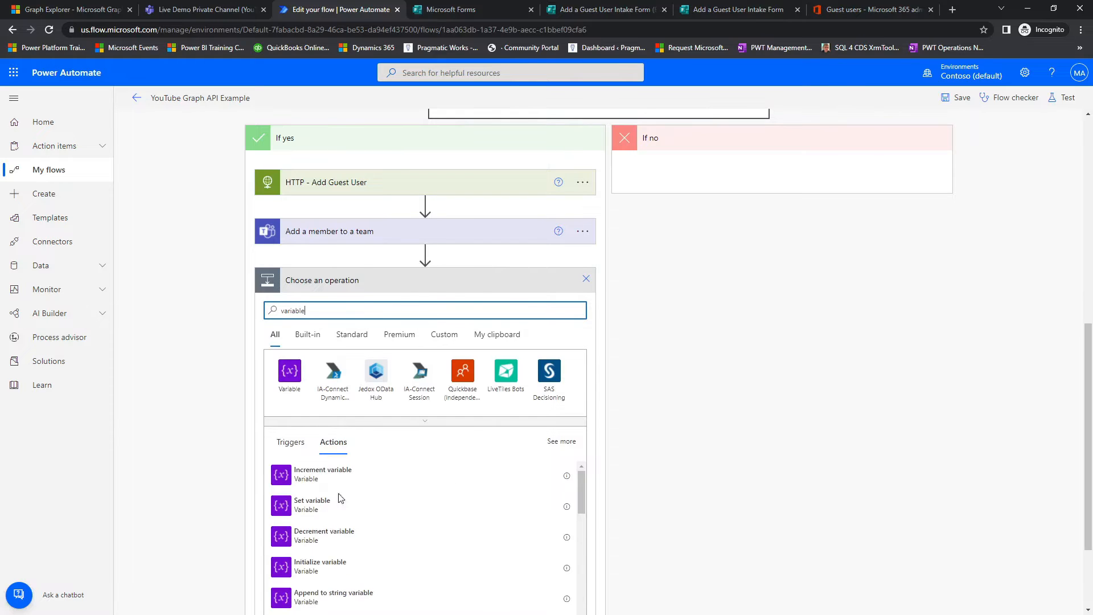
left_click(426, 515)
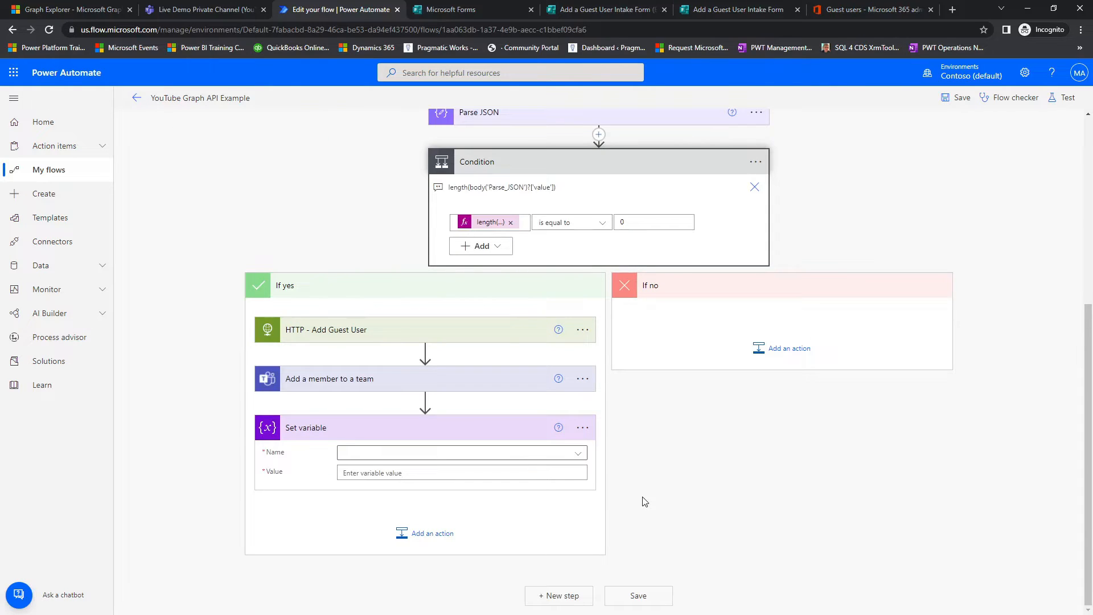
Step: Choose var_MemberBody as the variable that the new Set variable action assigns
left_click(577, 454)
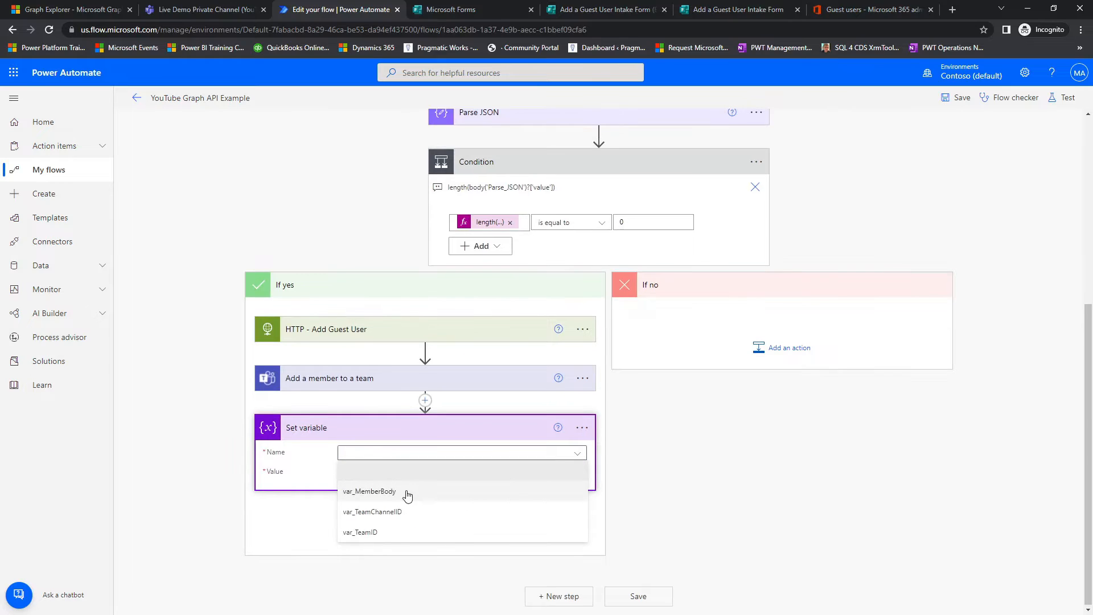
left_click(369, 491)
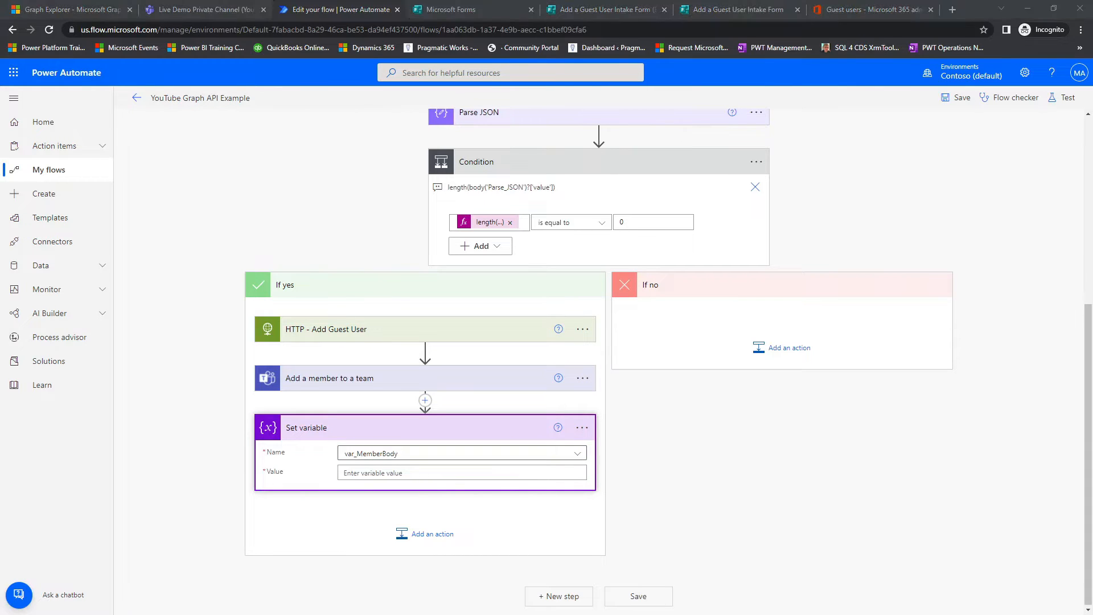
Step: Switch to the Microsoft Graph Add member to channel documentation and examine the HTTP request, request body properties and Example 1 JSON
left_click_drag(370, 614, 428, 1)
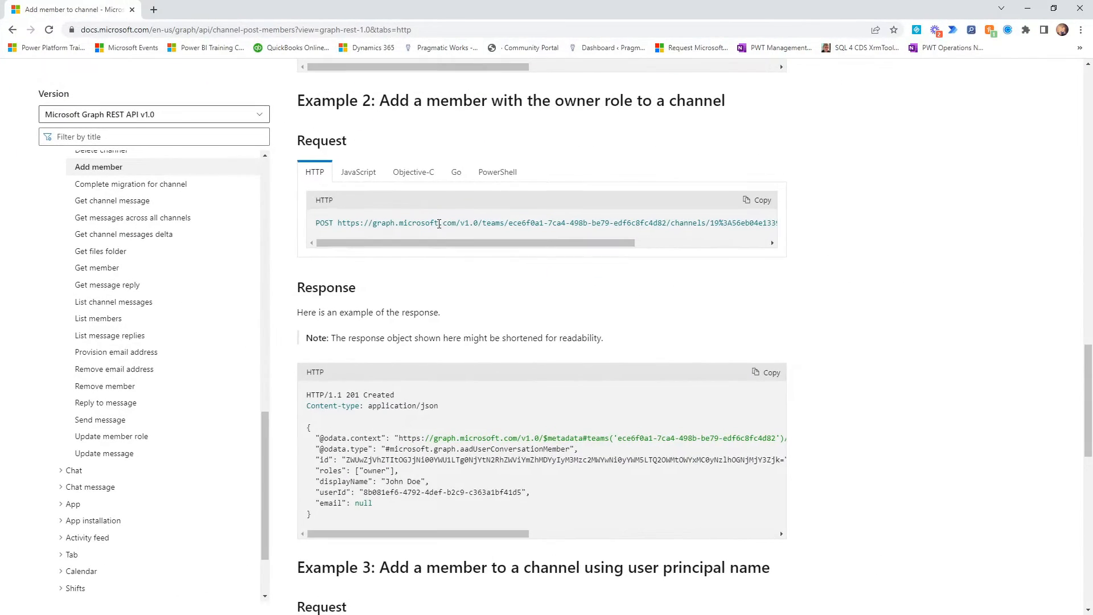
scroll(435, 228, "up", 3)
scroll(432, 244, "up", 20)
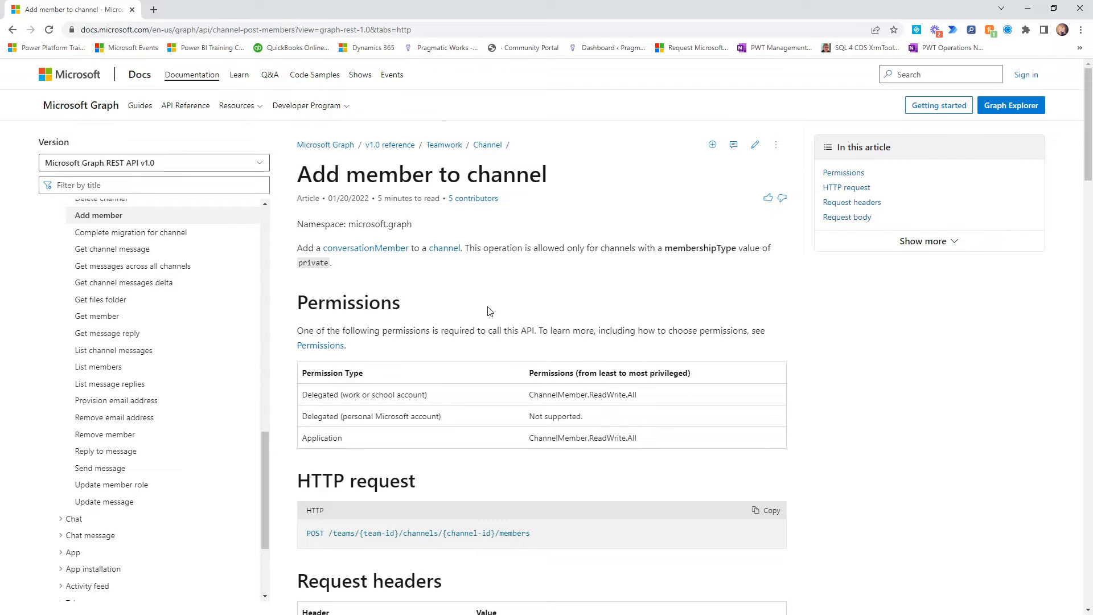
scroll(474, 325, "down", 3)
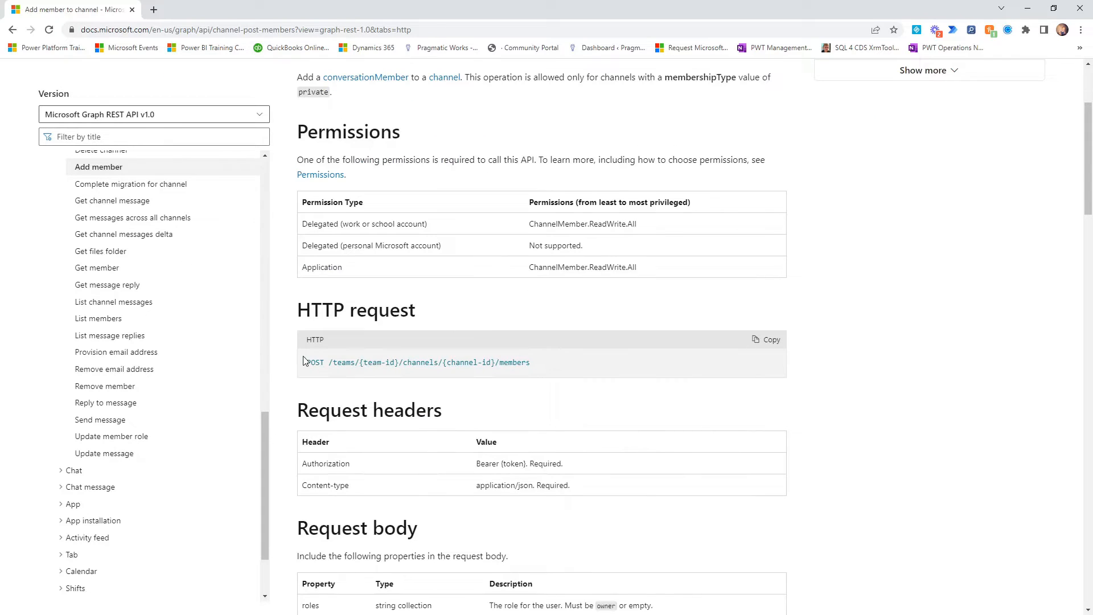
scroll(350, 395, "down", 1)
scroll(350, 395, "down", 8)
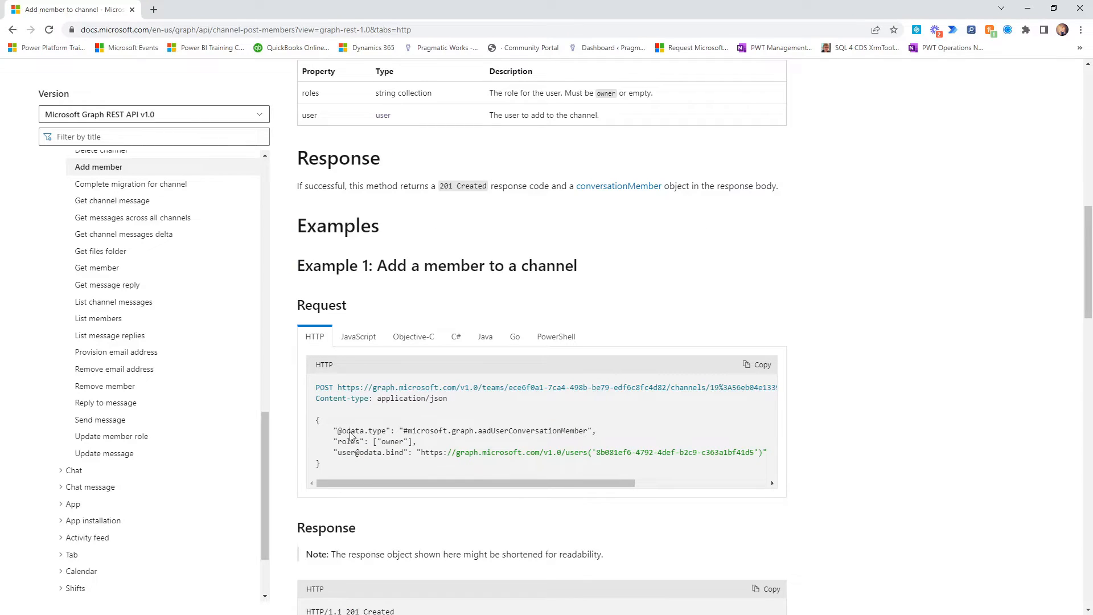
scroll(337, 466, "down", 3)
left_click(392, 557)
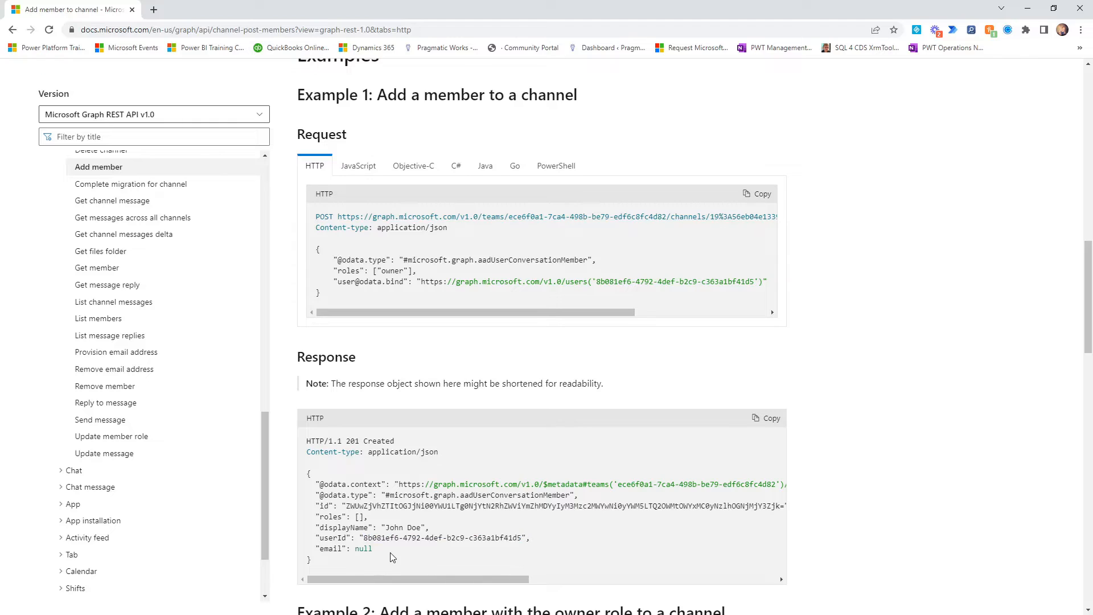
left_click_drag(394, 556, 308, 473)
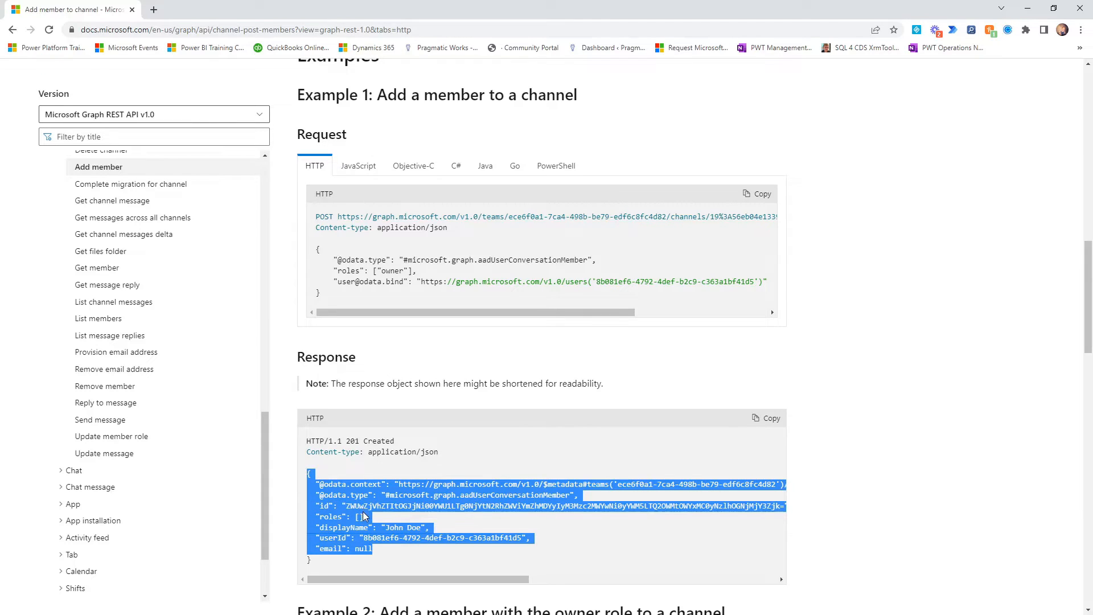
scroll(386, 518, "up", 3)
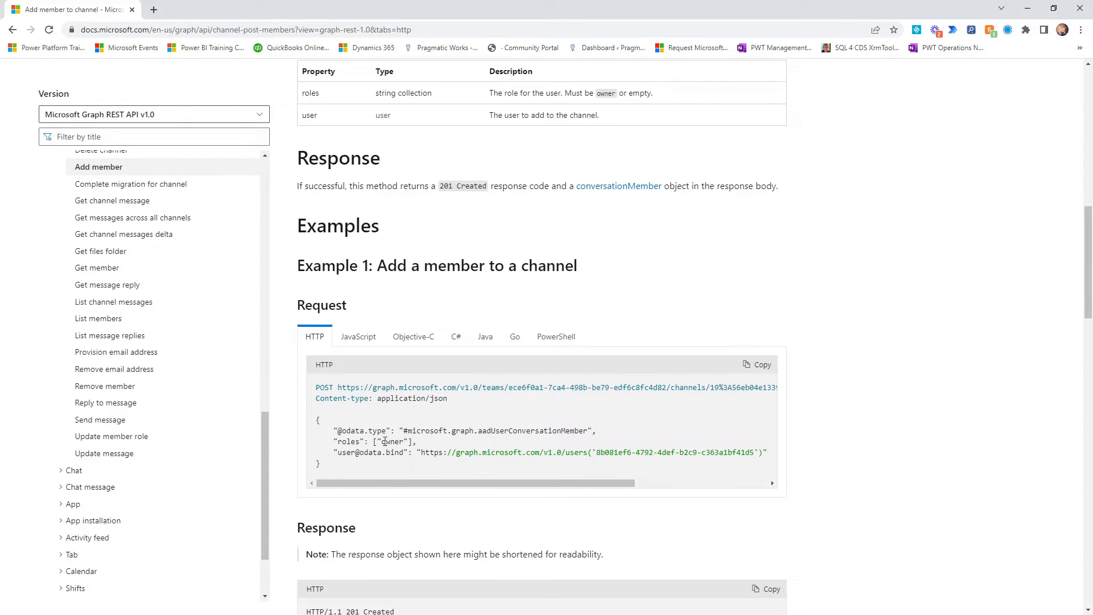
scroll(385, 450, "up", 3)
scroll(385, 429, "up", 3)
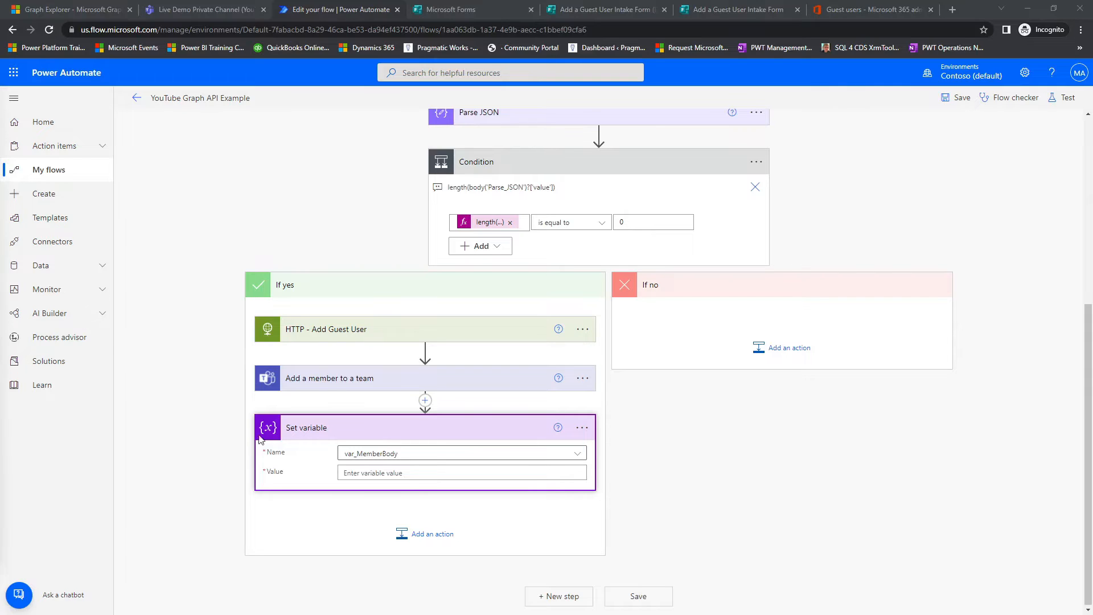
left_click(441, 473)
key("ctrl+v")
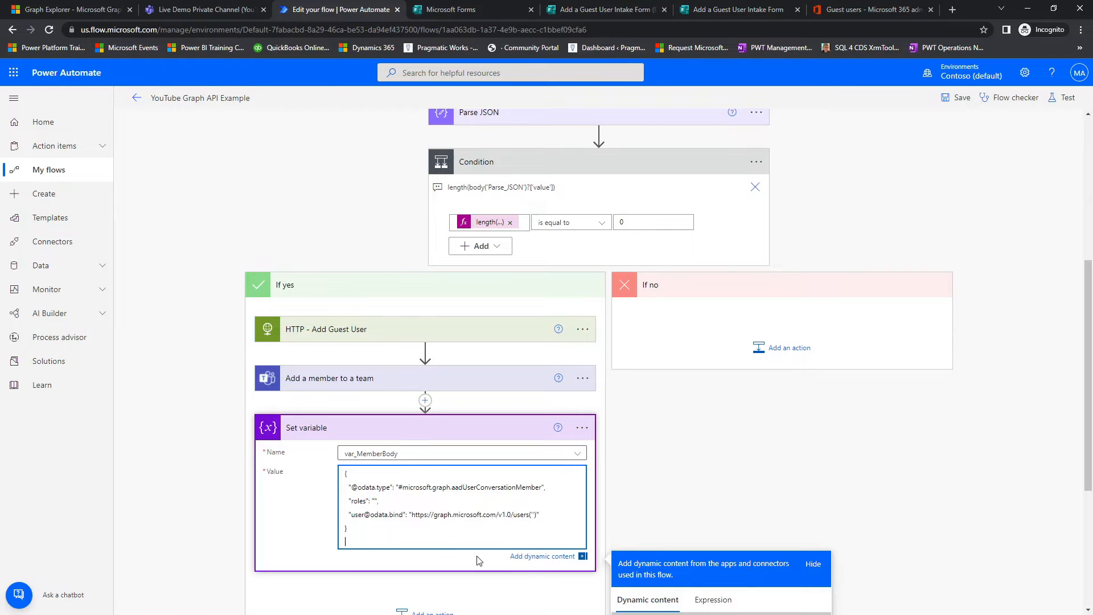
scroll(655, 468, "down", 3)
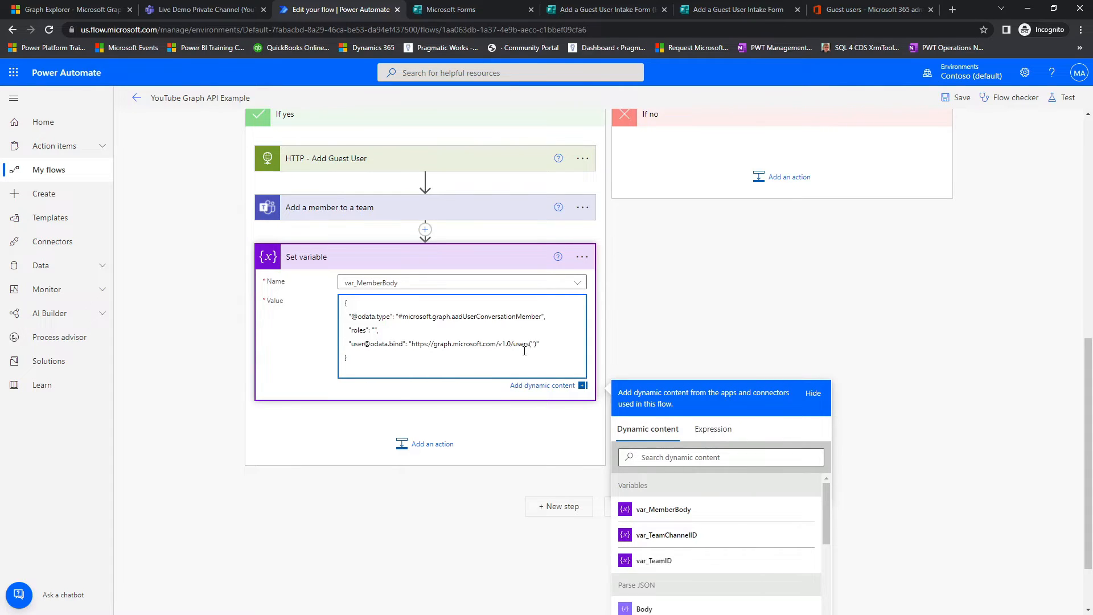
Step: Copy the invited user ID expression from the user AAD ID field of Add a member to a team
left_click(357, 209)
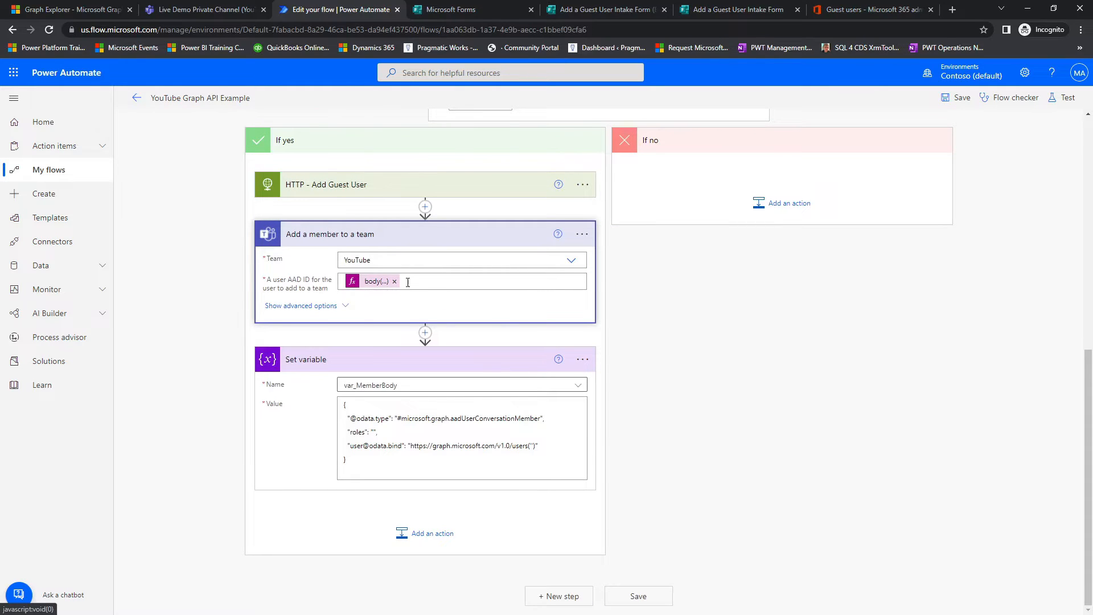
left_click(353, 285)
left_click(373, 282)
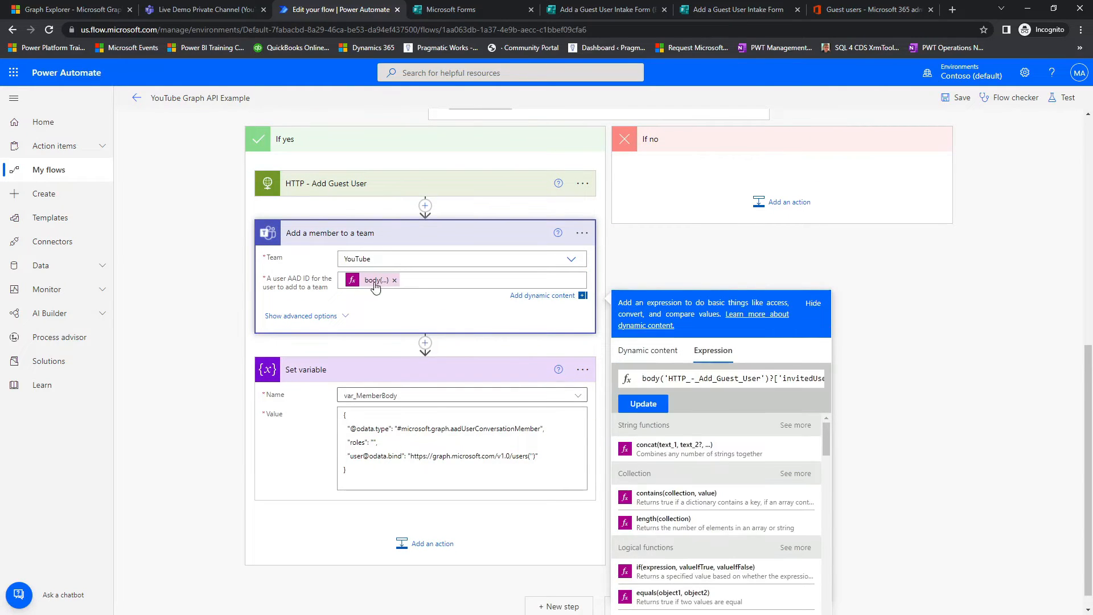
triple_click(651, 379)
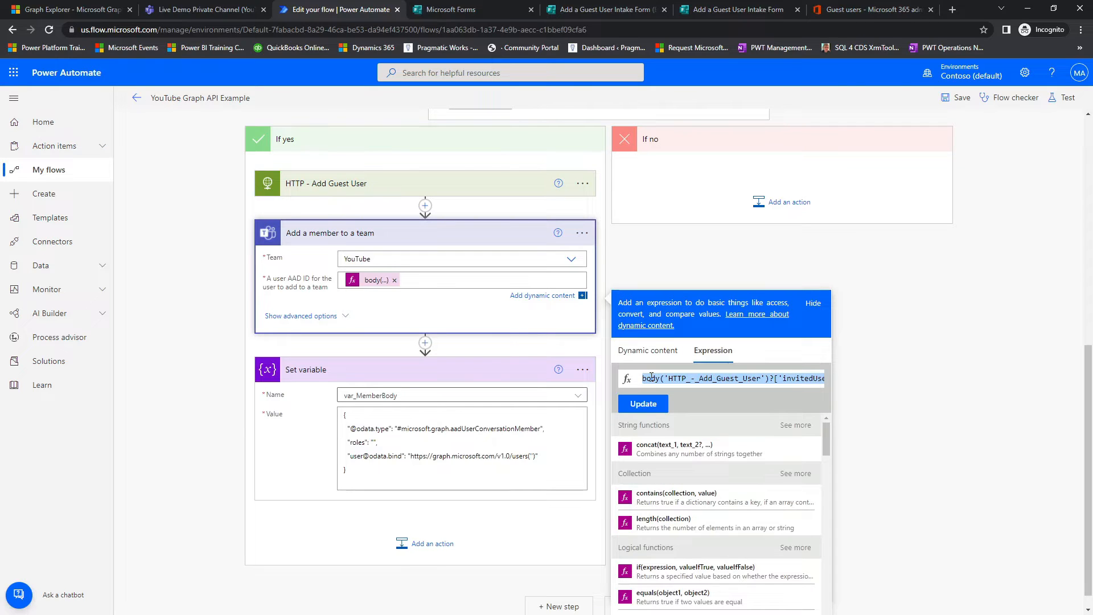
Step: Insert the copied body('HTTP_-_Add_Guest_User') expression between the quotes of users('') in the var_MemberBody value
left_click(530, 458)
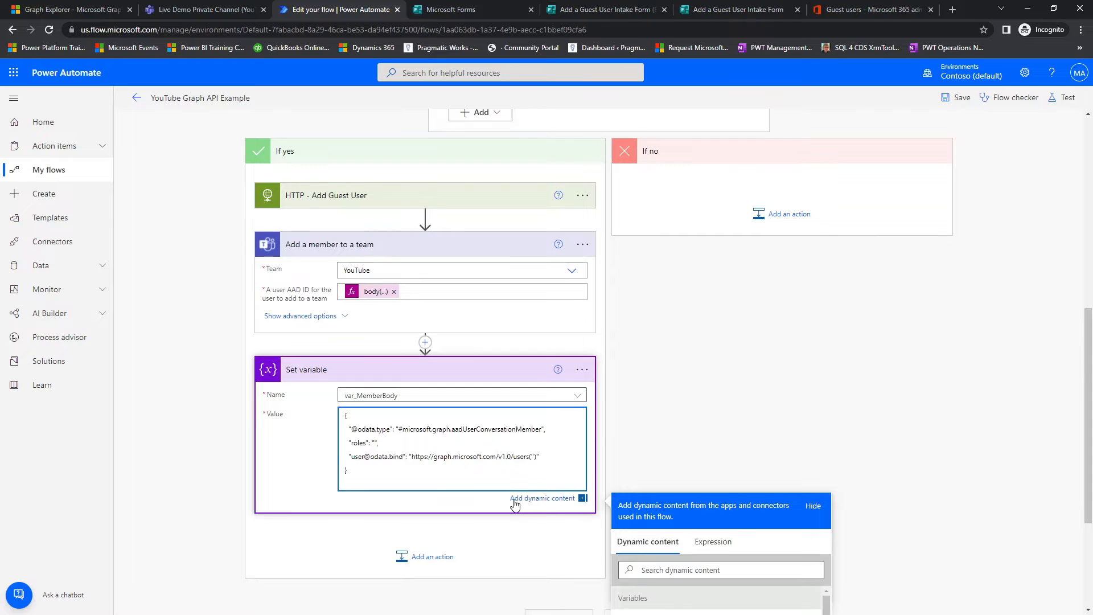
scroll(516, 506, "down", 3)
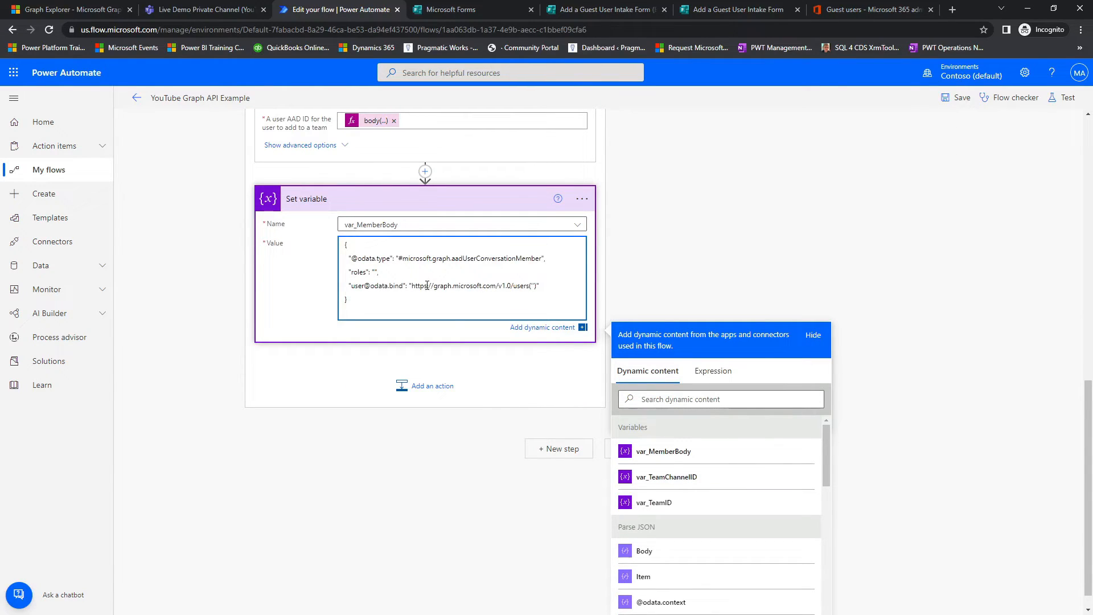
left_click(713, 371)
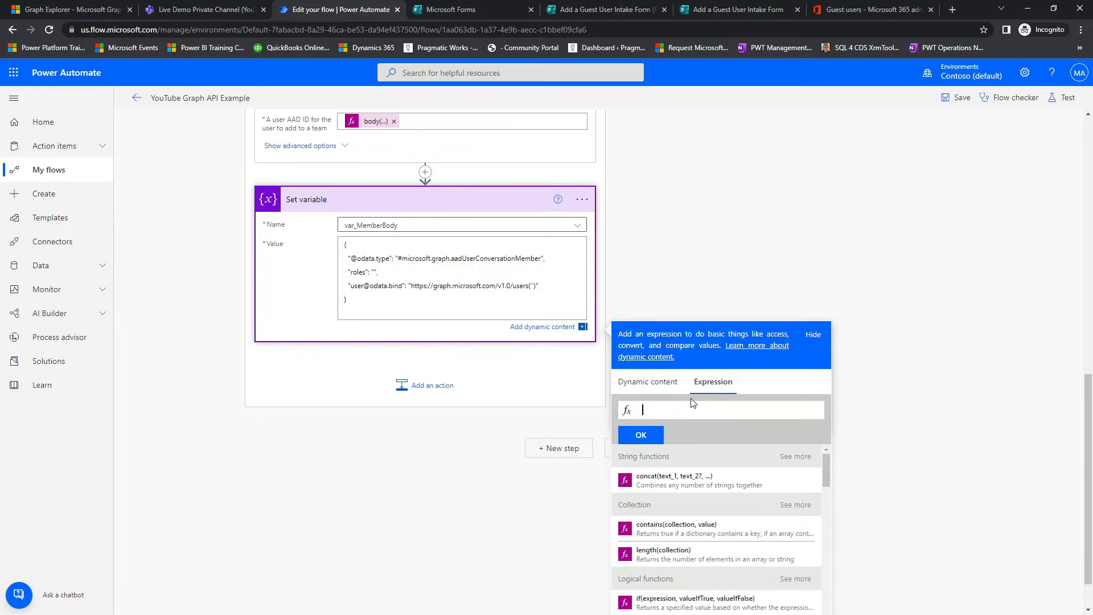
key("ctrl+v")
left_click(642, 435)
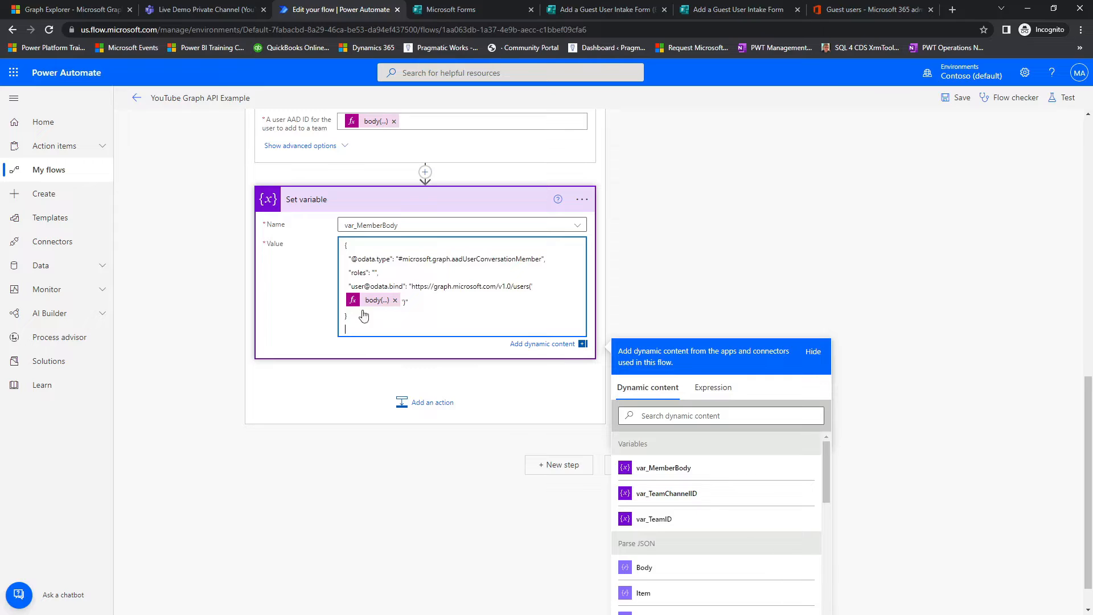
Step: Review the method, URI, body and authentication settings of HTTP - Add Guest User, then collapse the action
scroll(397, 335, "up", 6)
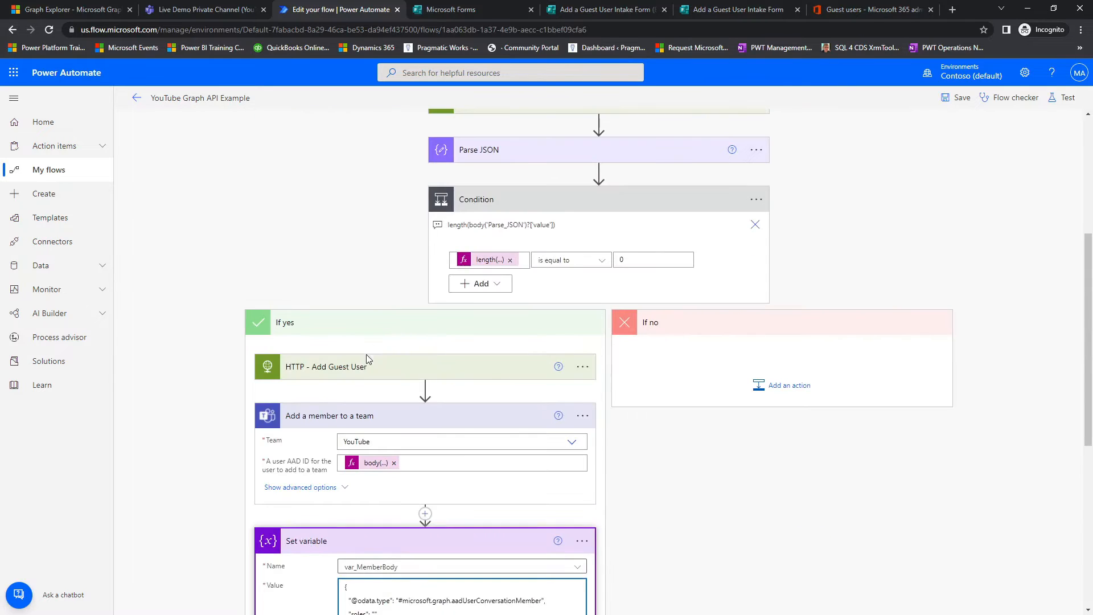
left_click(376, 366)
scroll(400, 379, "up", 6)
scroll(370, 364, "down", 3)
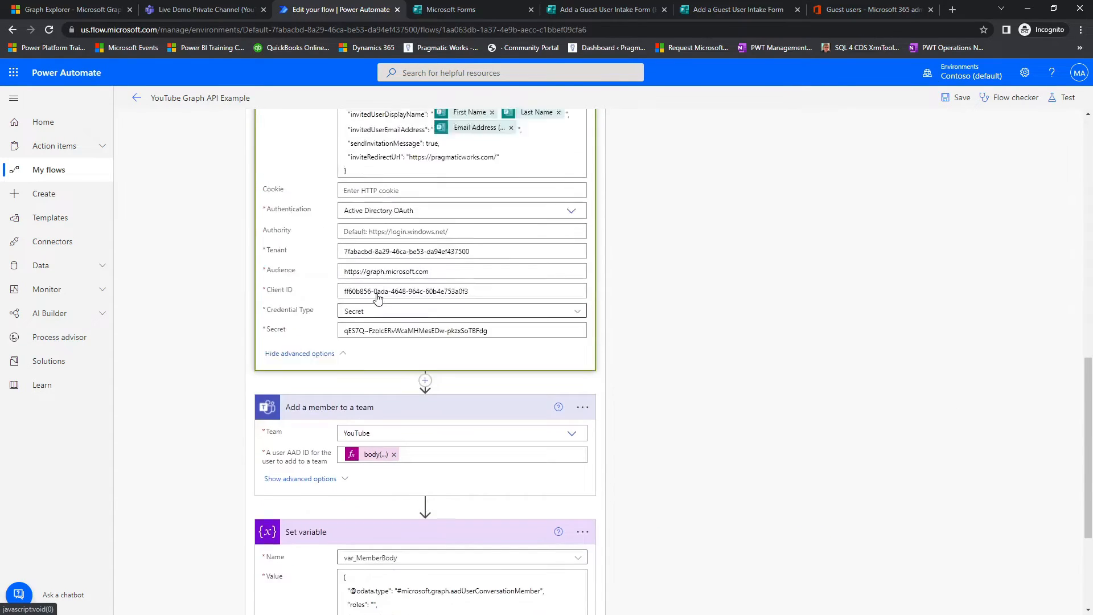
scroll(348, 352, "up", 3)
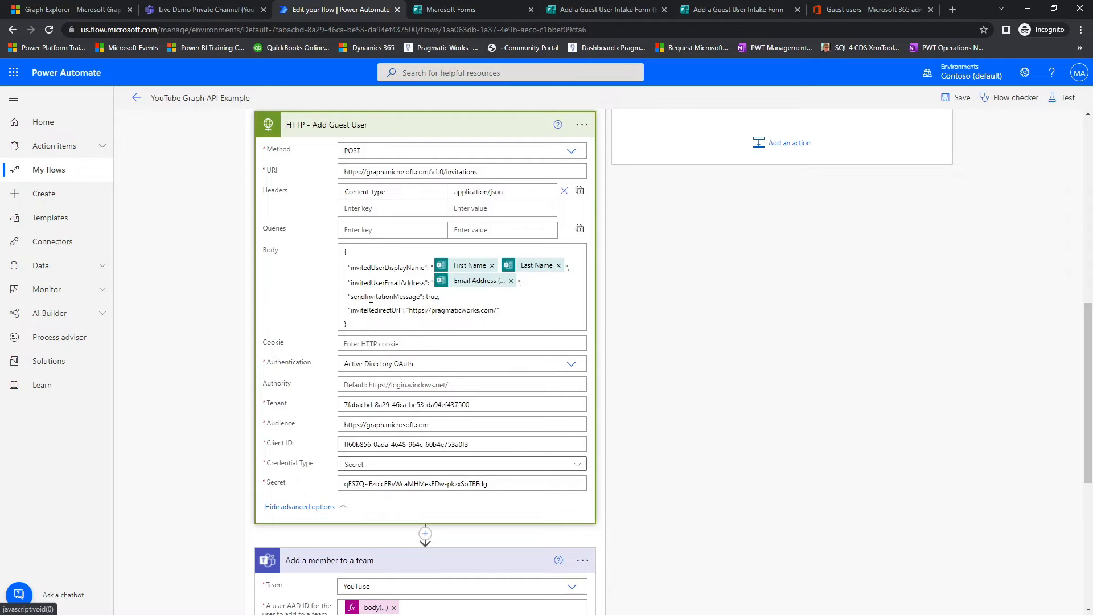
left_click(360, 126)
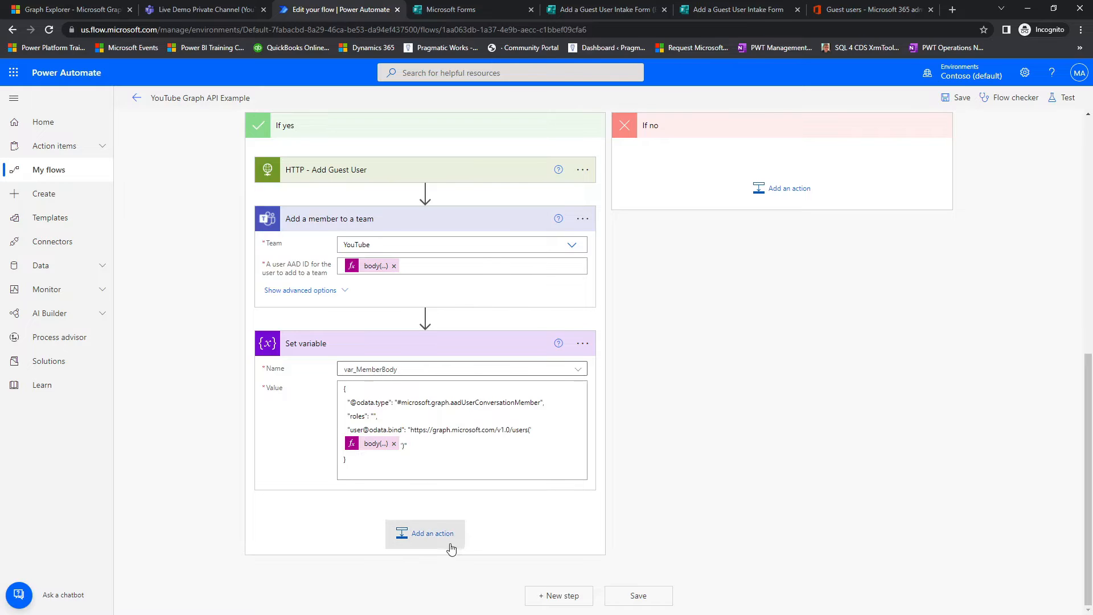
Step: Add the premium HTTP action after Set variable in the If yes branch
left_click(428, 546)
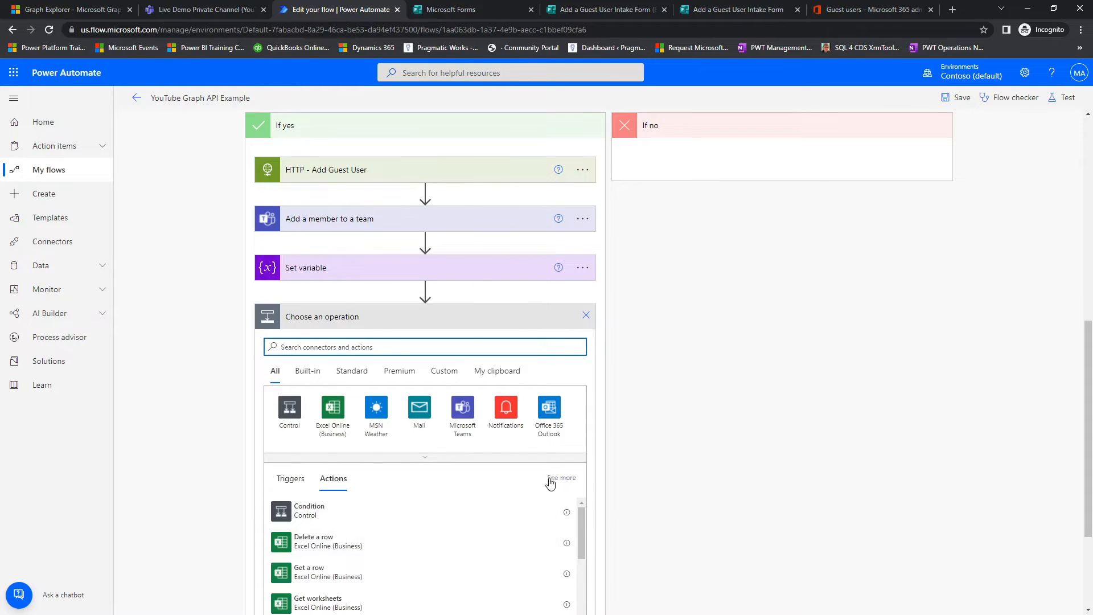
type("hh")
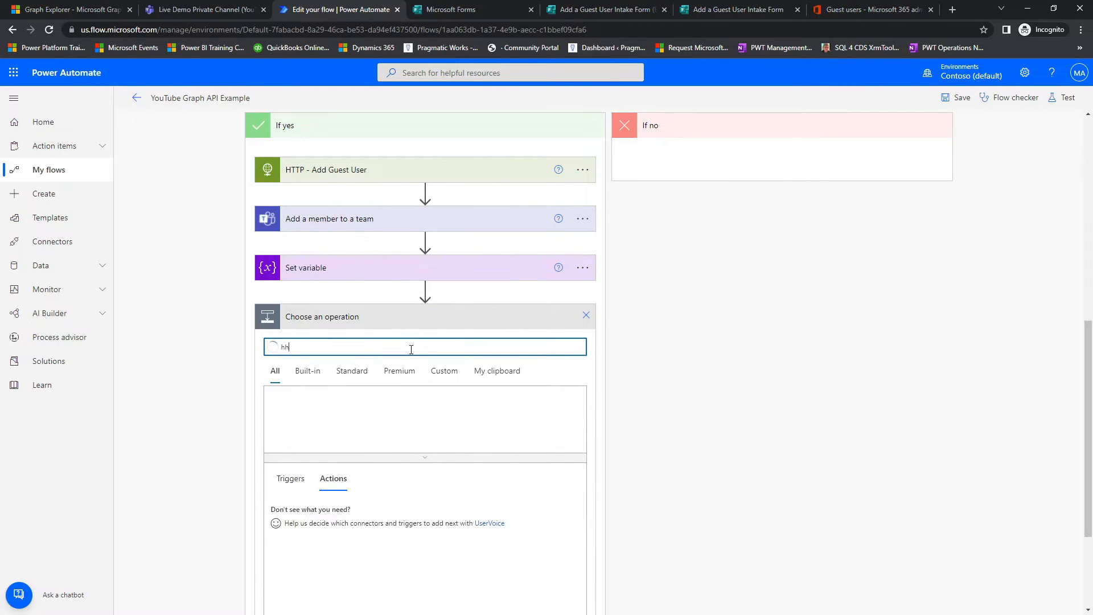
type("tp")
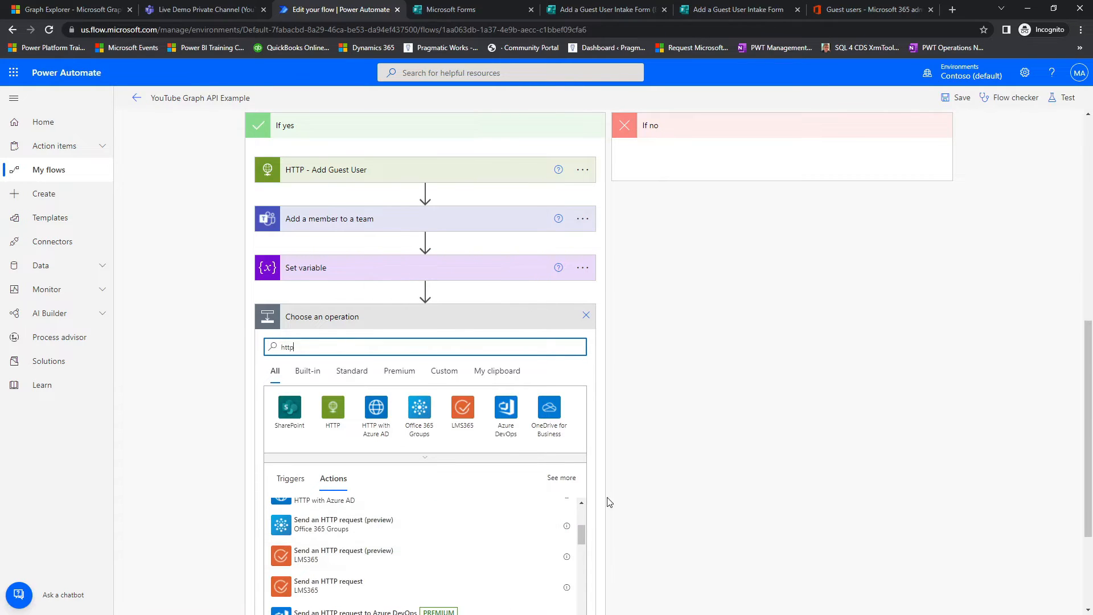
scroll(609, 500, "down", 3)
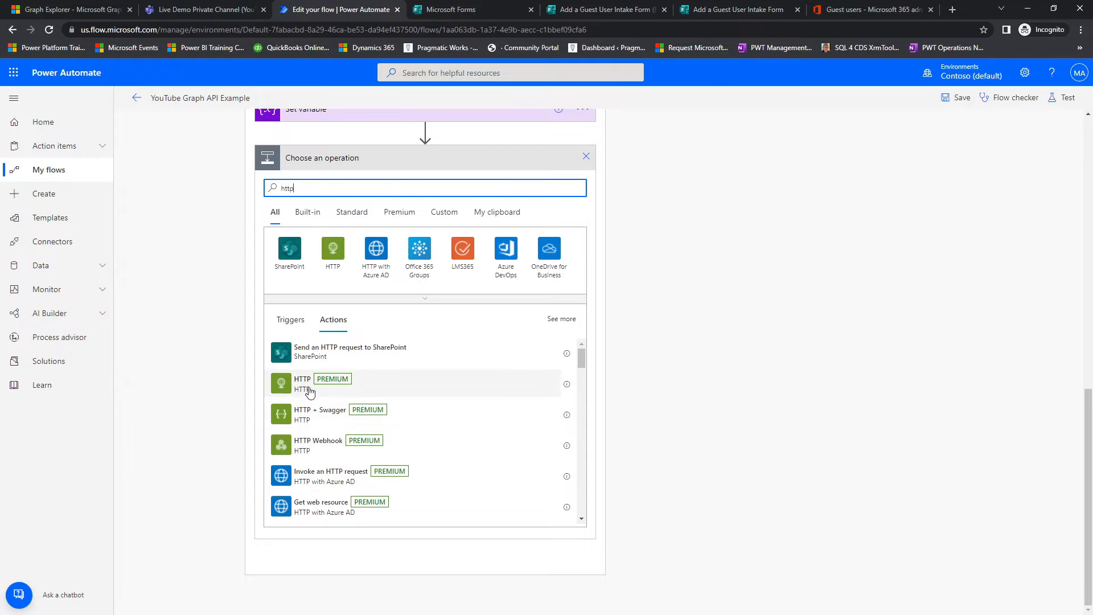
left_click(304, 389)
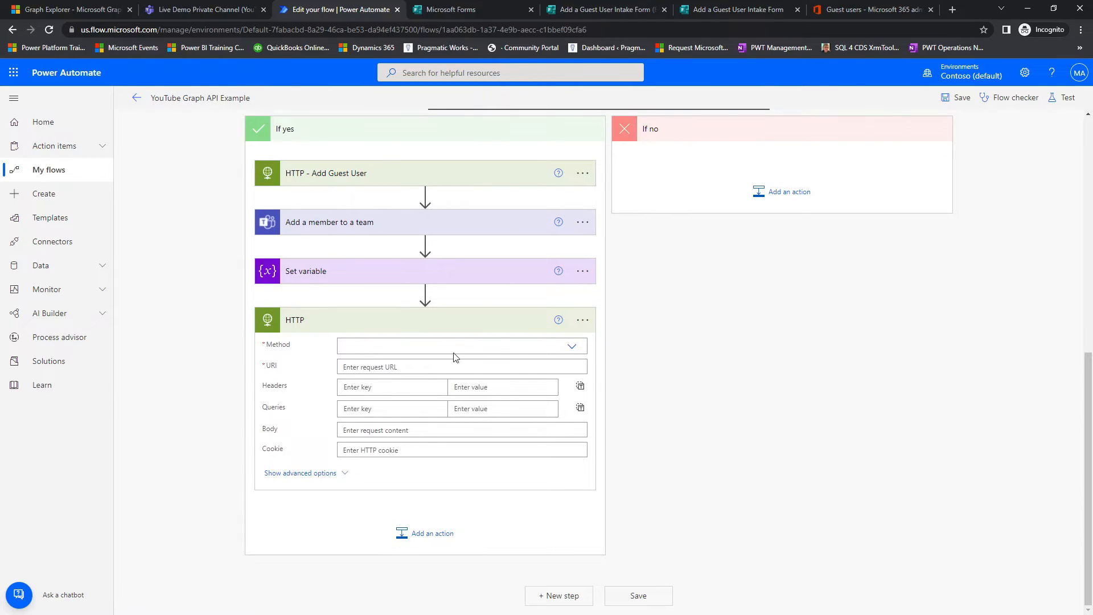
left_click(572, 346)
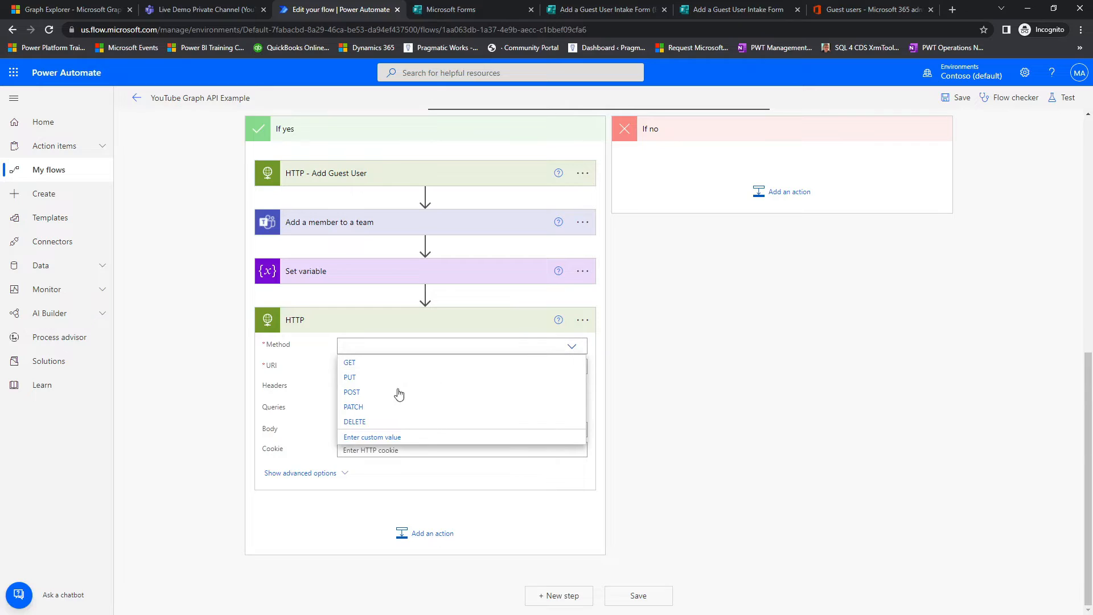
left_click(365, 393)
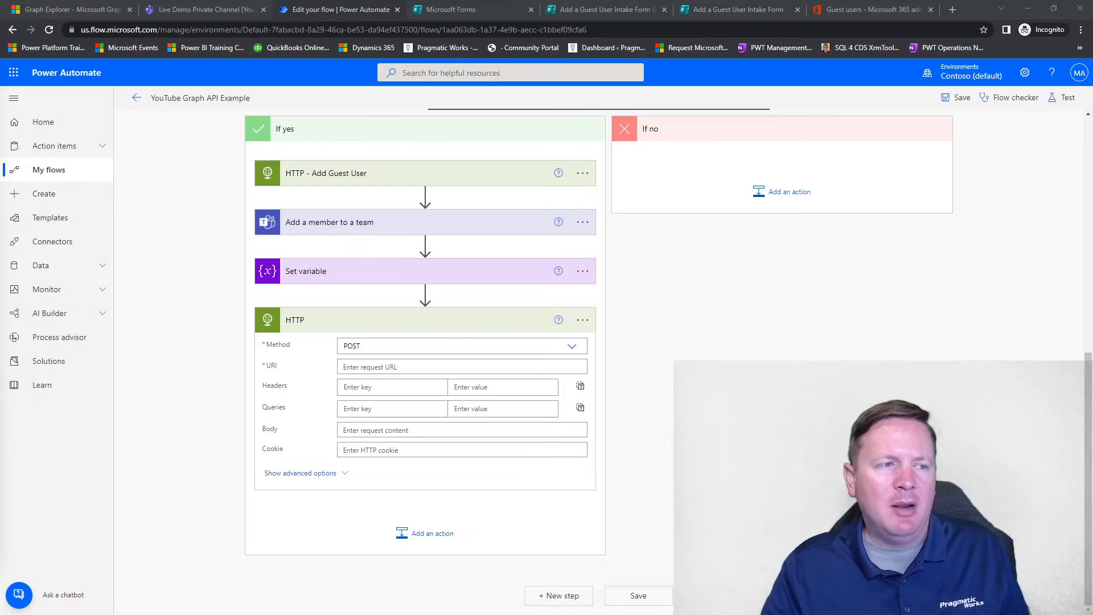
left_click(377, 368)
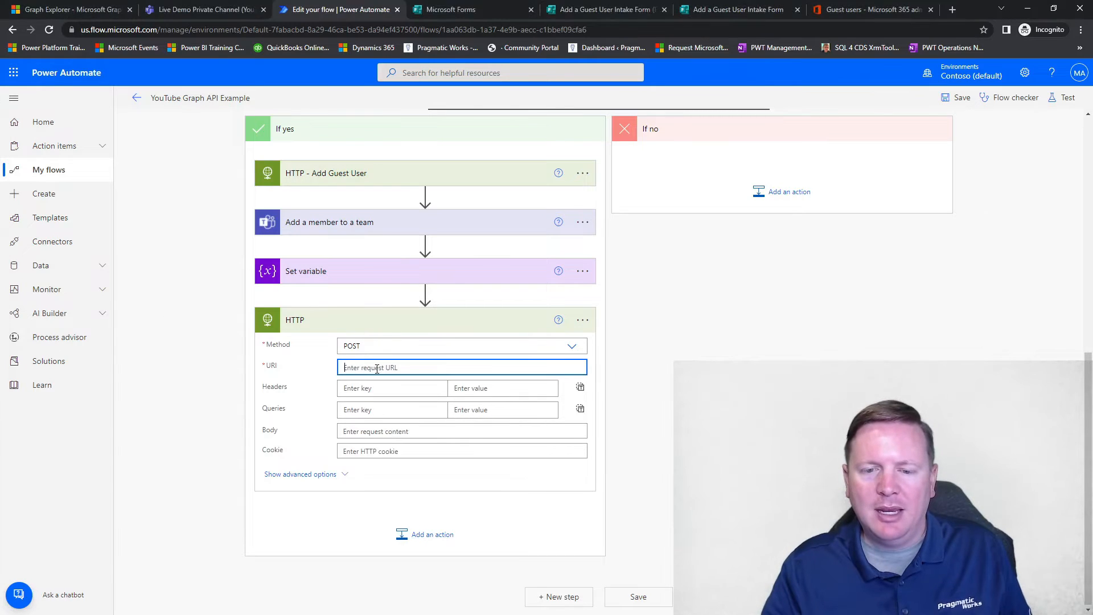
type("https://graph.microsoft.com/v1.0/teams//channels//members")
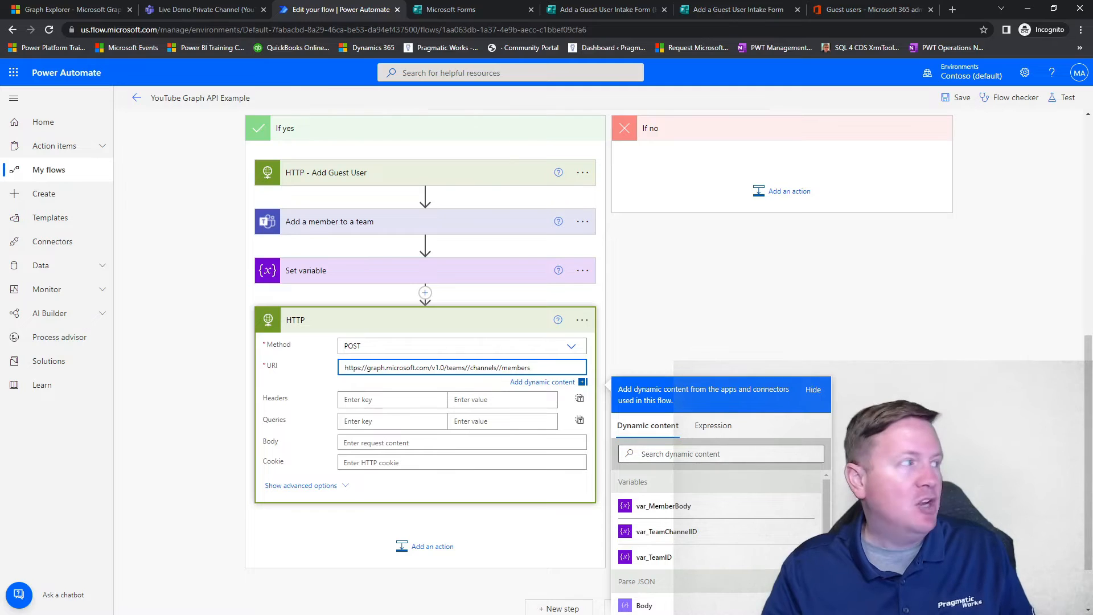
Step: Complete the new HTTP action's URI by inserting var_TeamID after teams/ and var_TeamChannelID after channels/
key("alt+Tab")
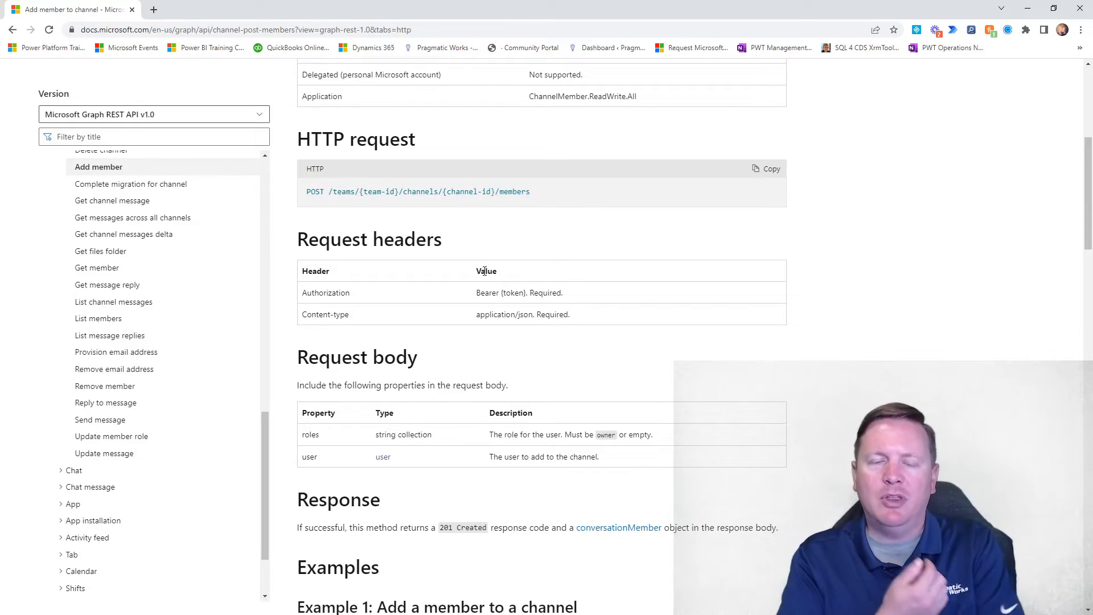
left_click_drag(832, 9, 0, 171)
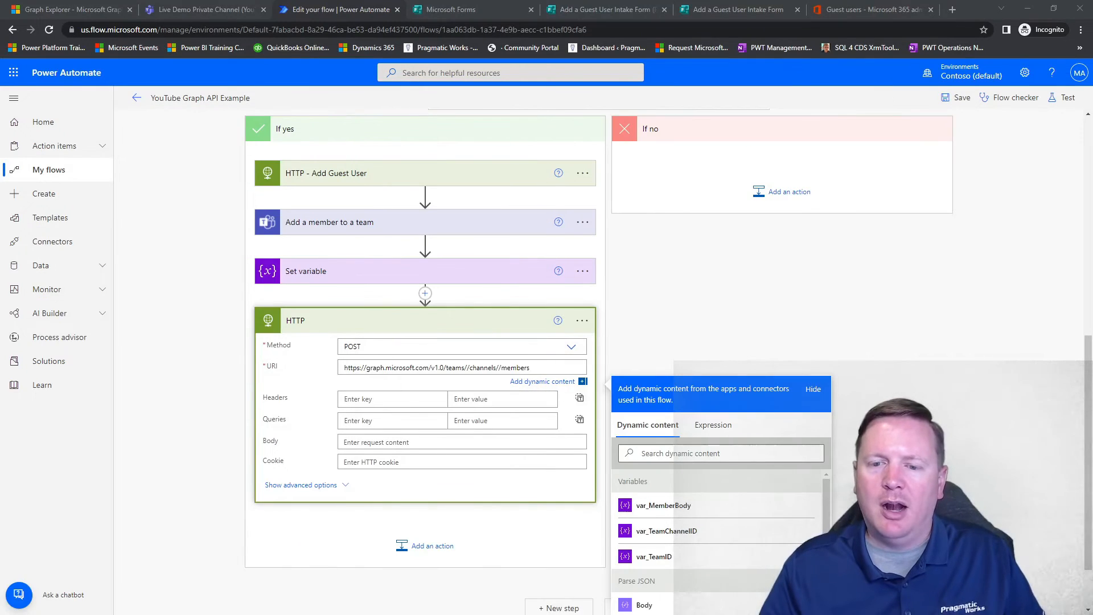
left_click(465, 367)
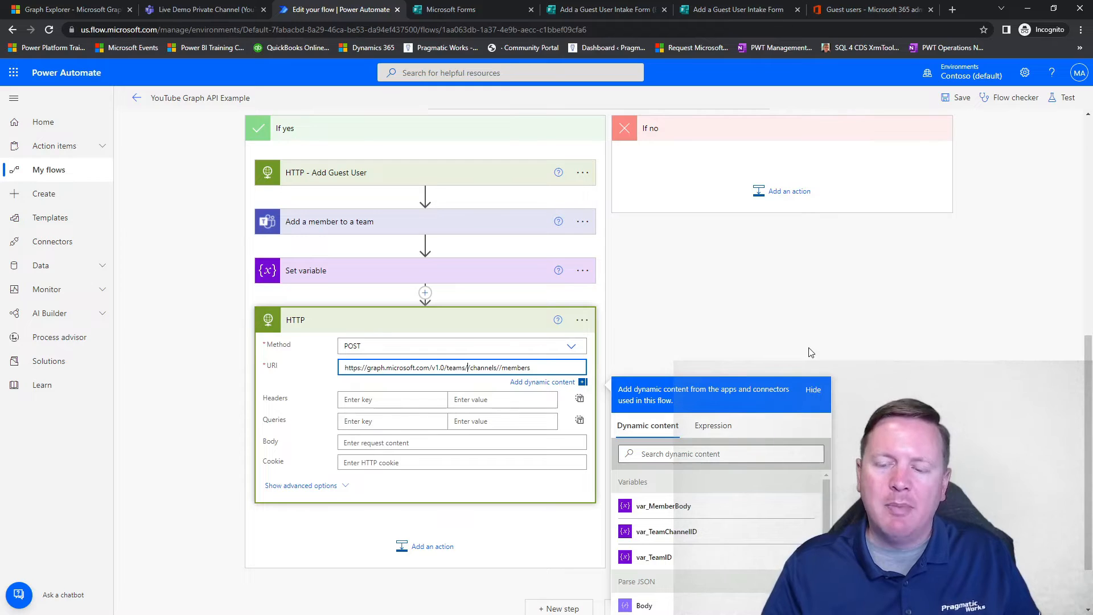
scroll(934, 362, "down", 1)
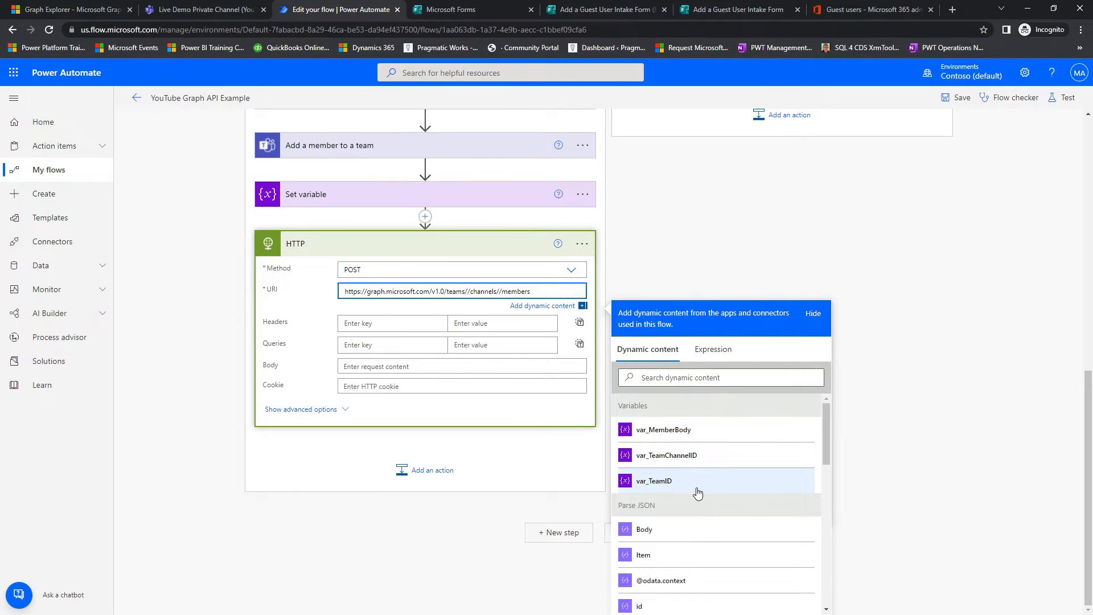
left_click(695, 489)
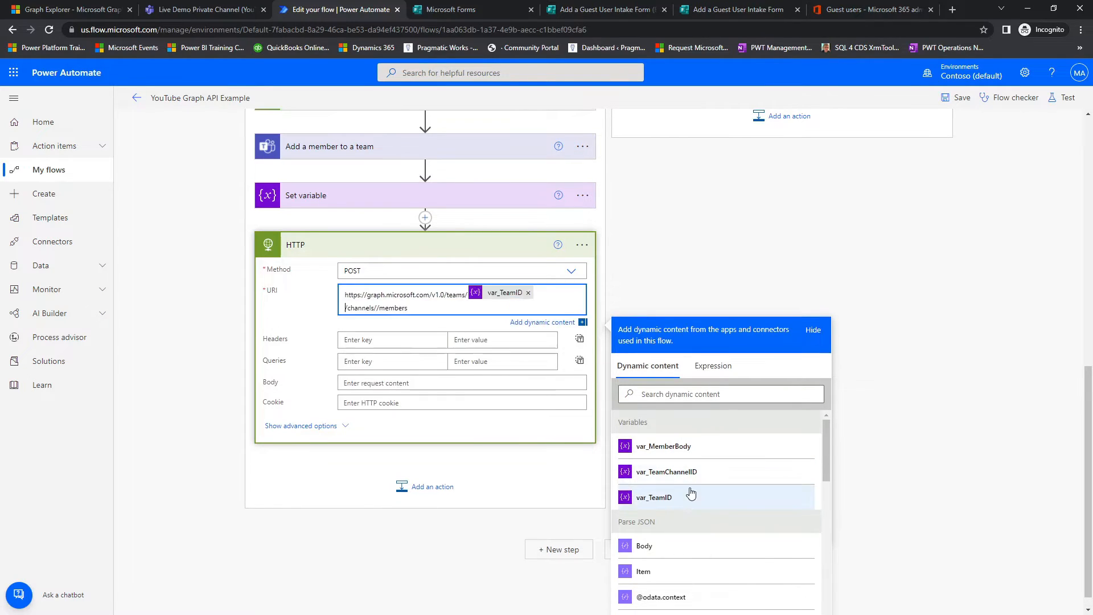
left_click(377, 308)
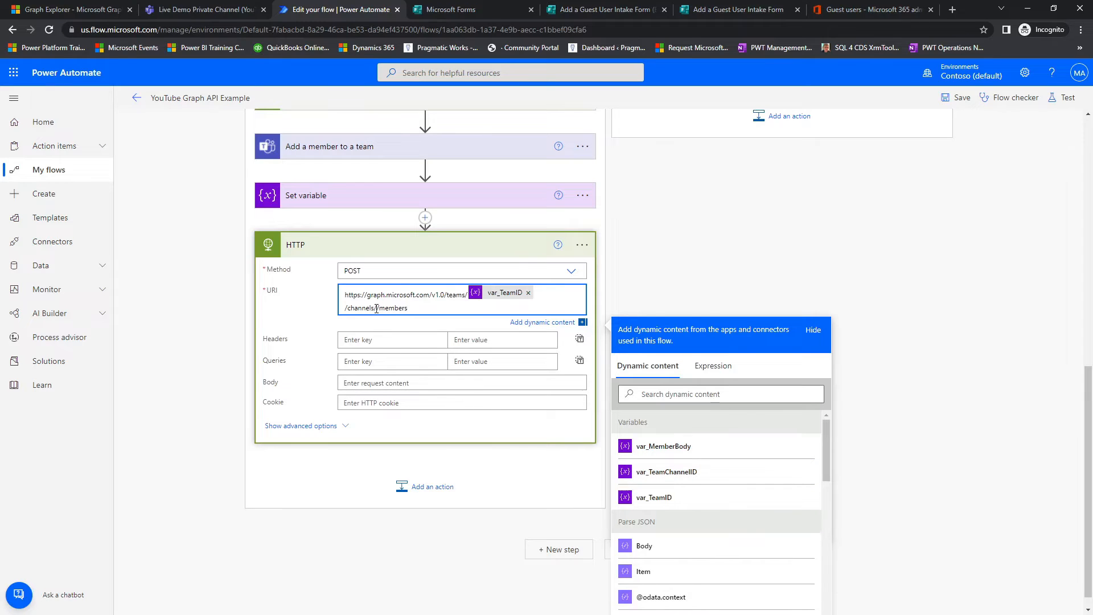
left_click(664, 472)
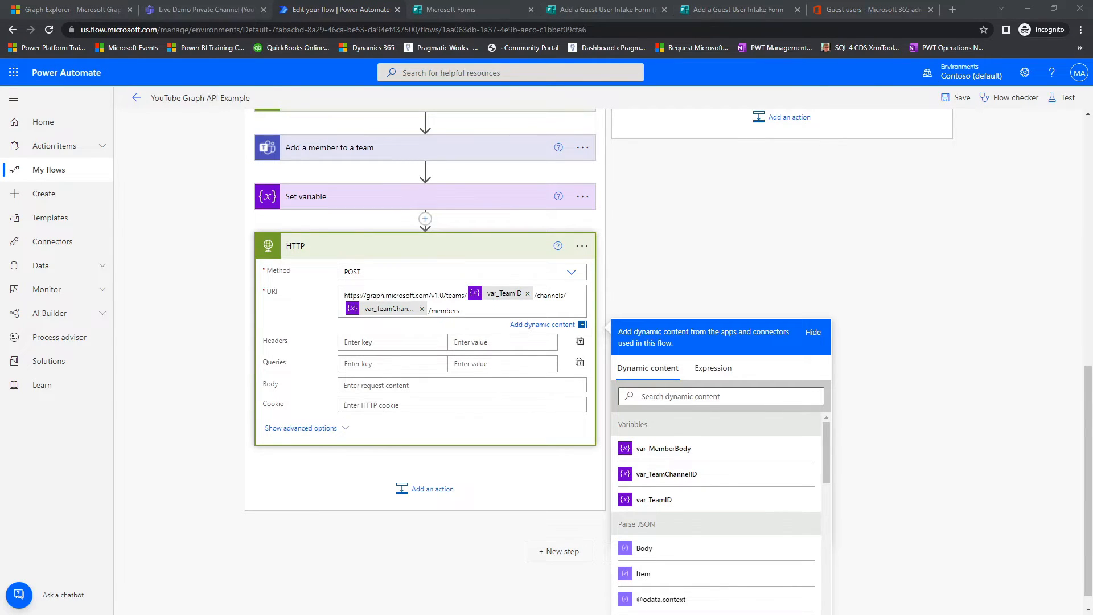
Step: Add a header to the new HTTP action with key Content-type and value application/json
left_click(410, 347)
type("Content-type")
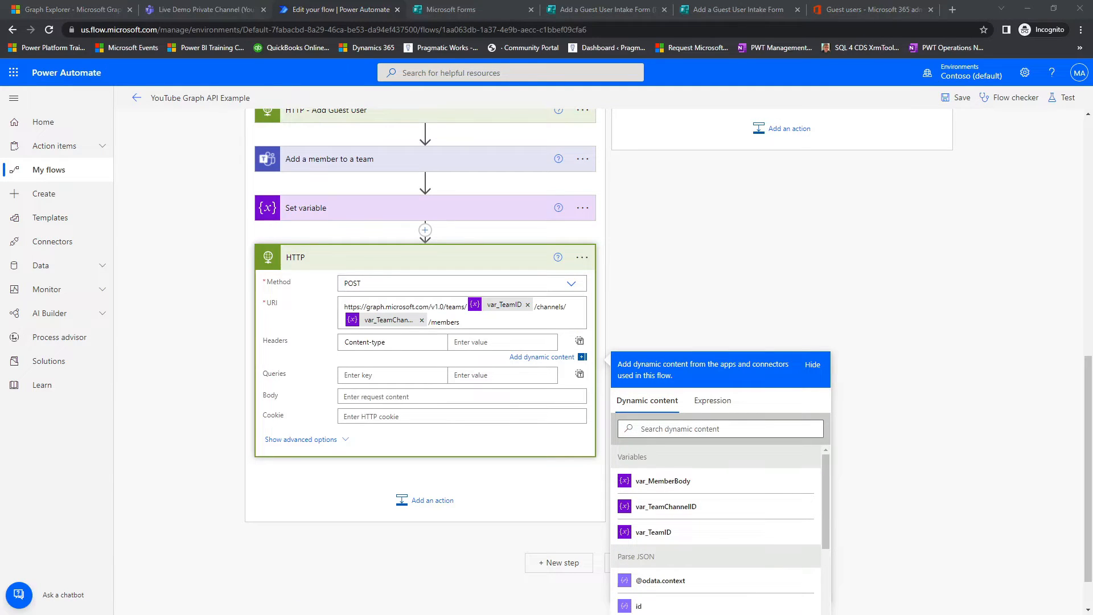
left_click(479, 344)
type("application/json")
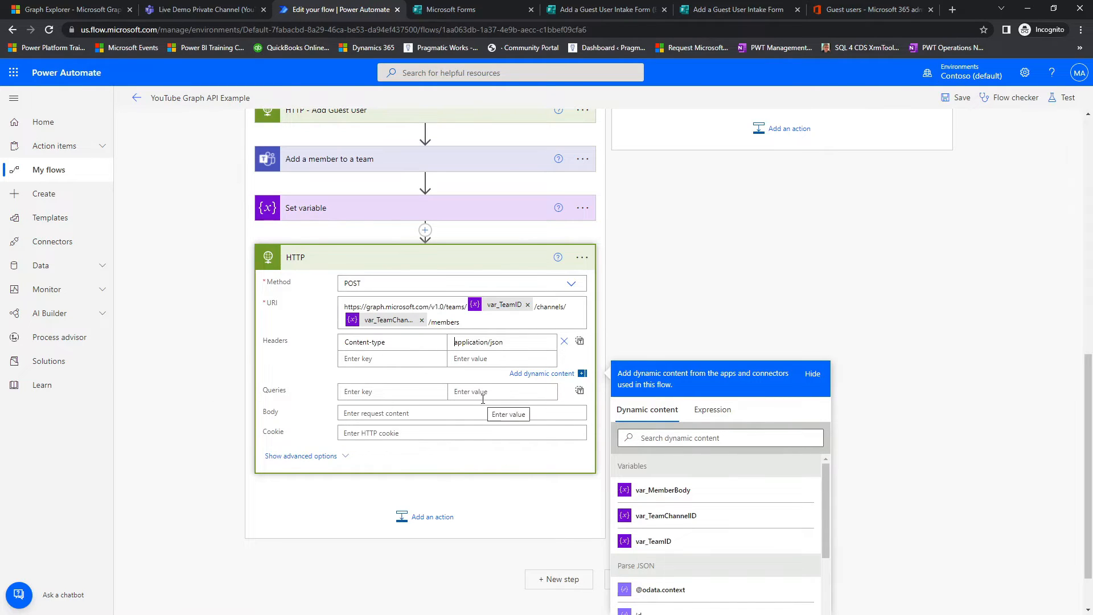
Step: Expand HTTP - Add Guest User and review its authentication settings for reuse in the new HTTP action
scroll(363, 277, "up", 3)
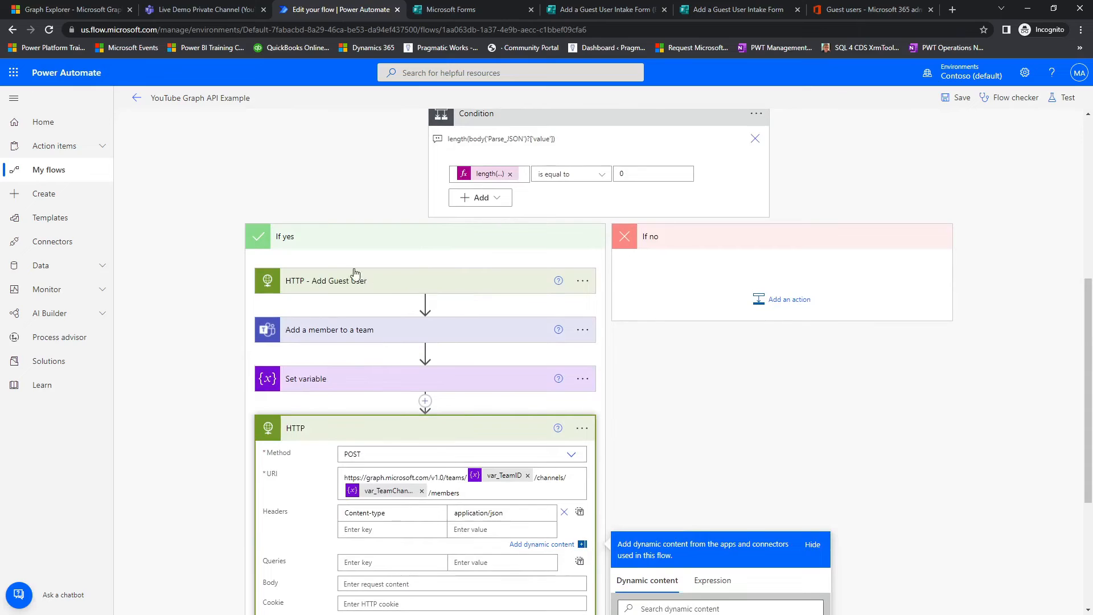
left_click(353, 291)
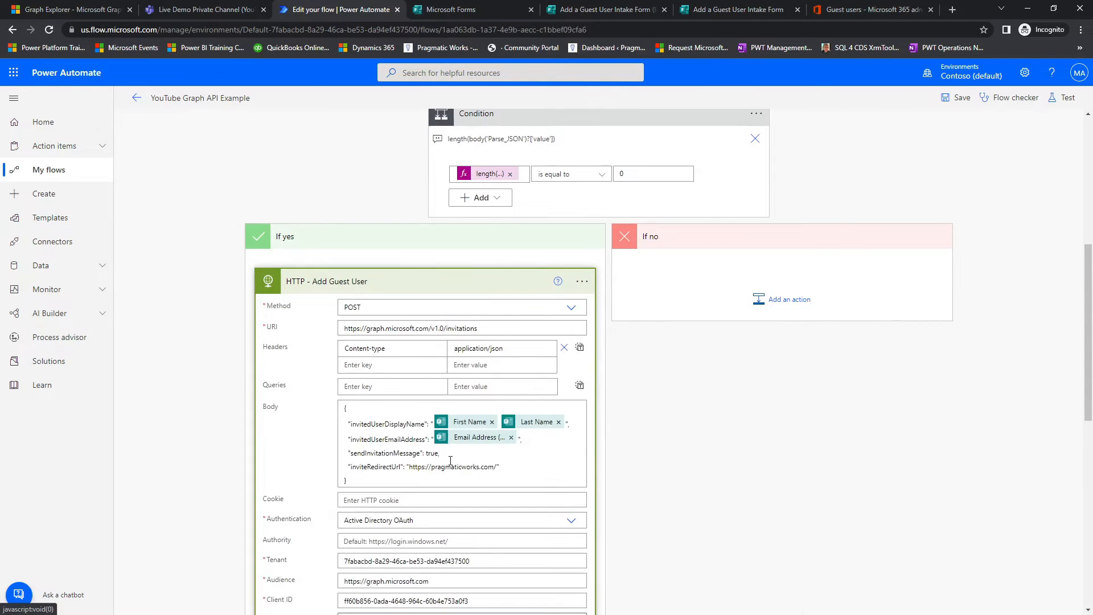
scroll(450, 460, "down", 6)
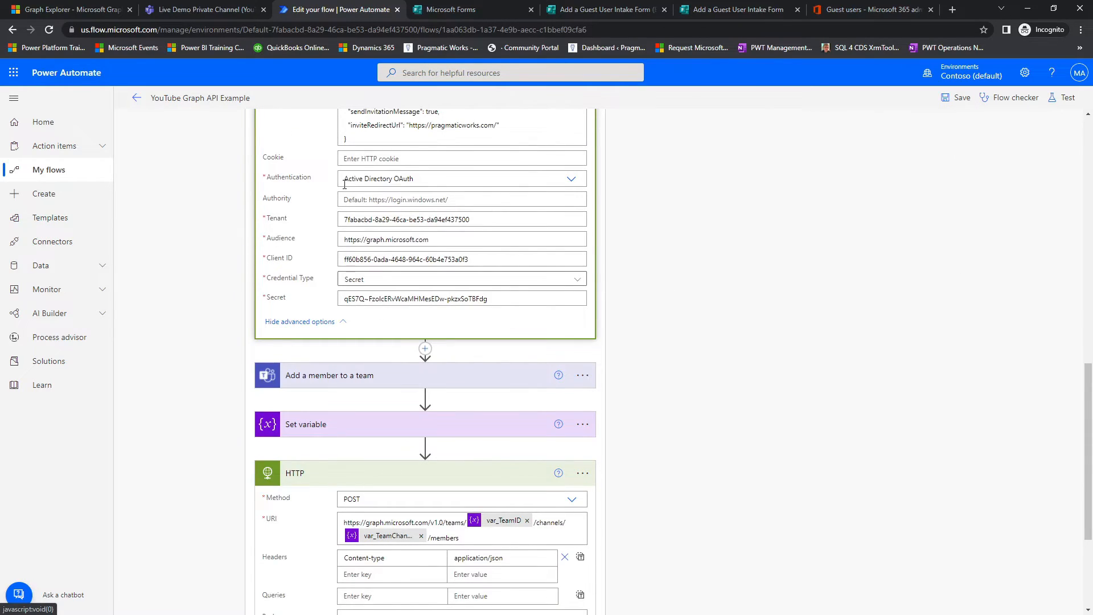
left_click_drag(209, 158, 645, 336)
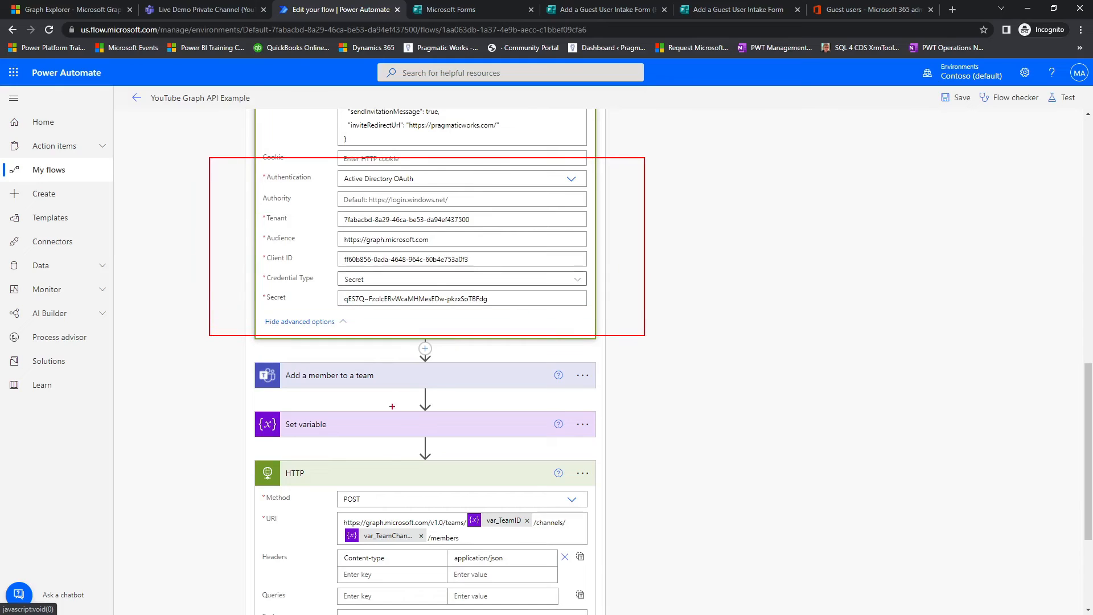
left_click_drag(365, 559, 405, 363)
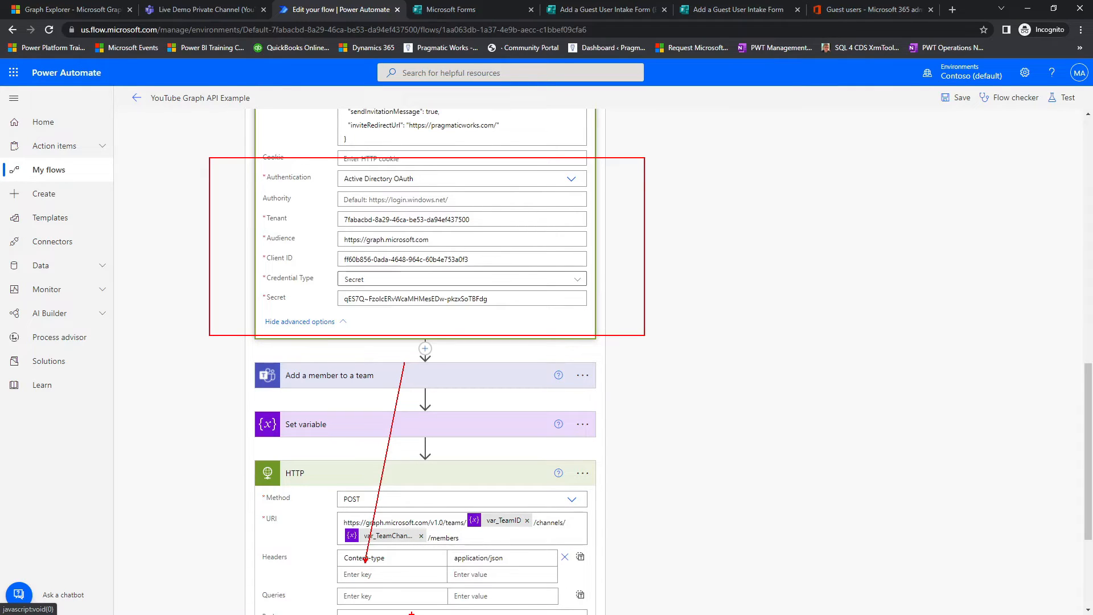
key("Escape")
Step: Show the new HTTP action's advanced options and set its authentication to Active Directory OAuth
scroll(635, 474, "down", 3)
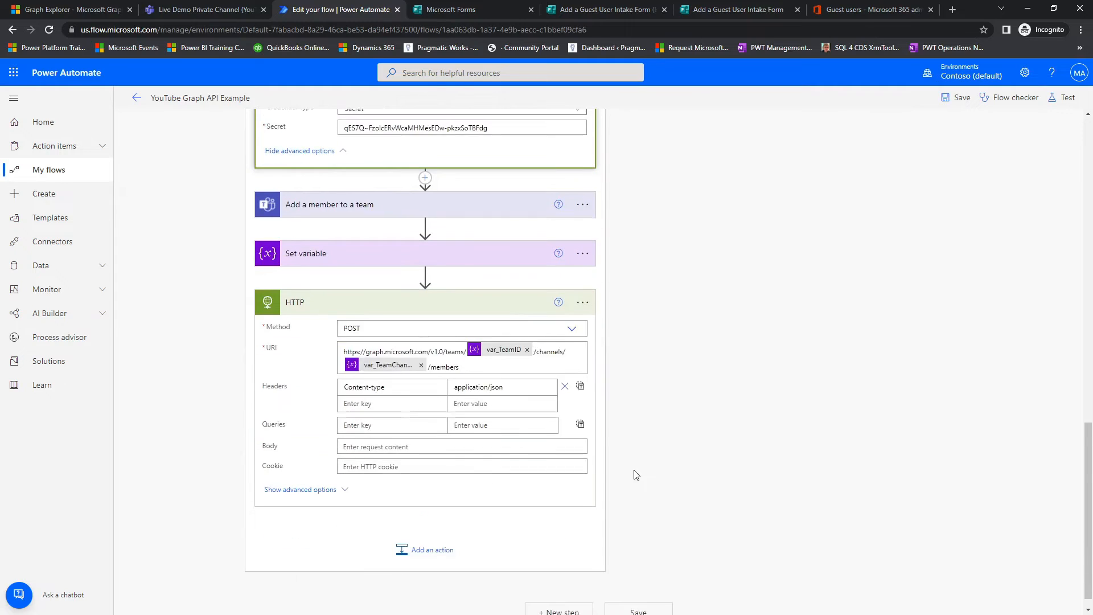
left_click(340, 491)
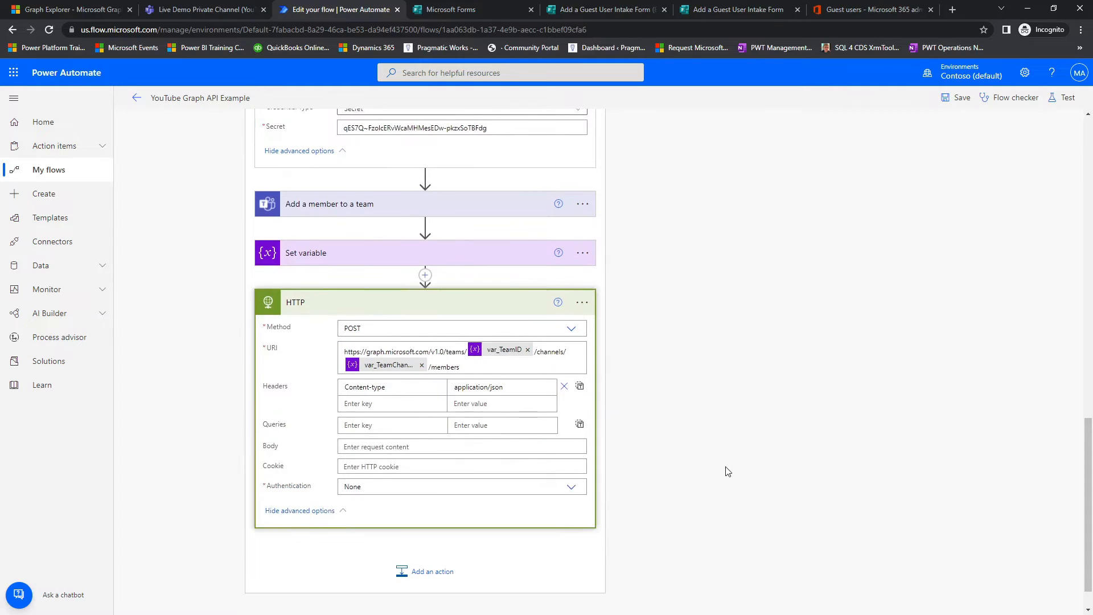
scroll(684, 473, "down", 1)
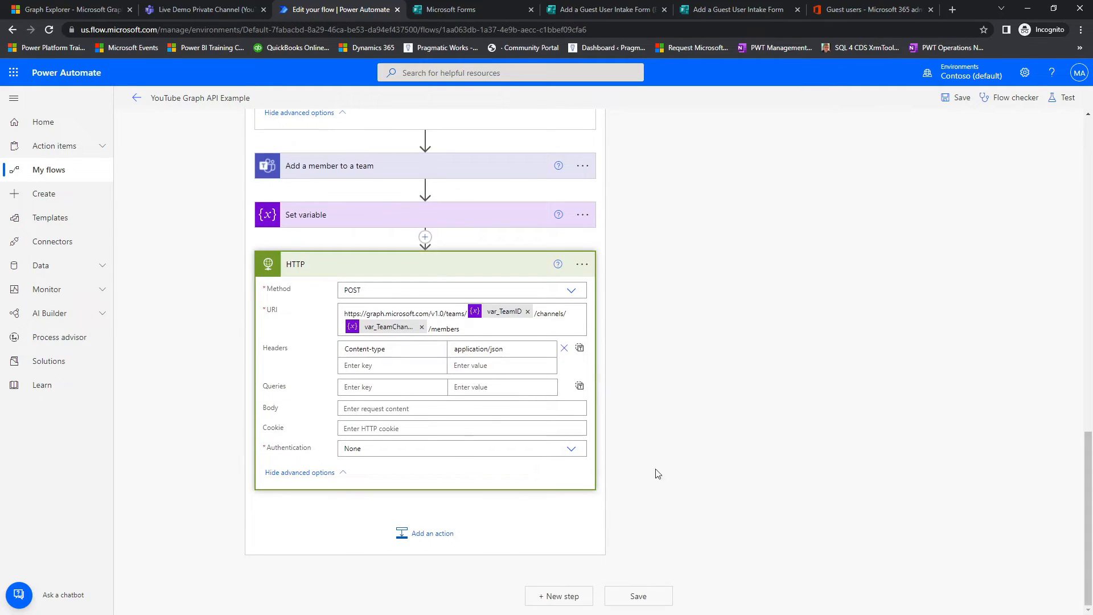
left_click(571, 450)
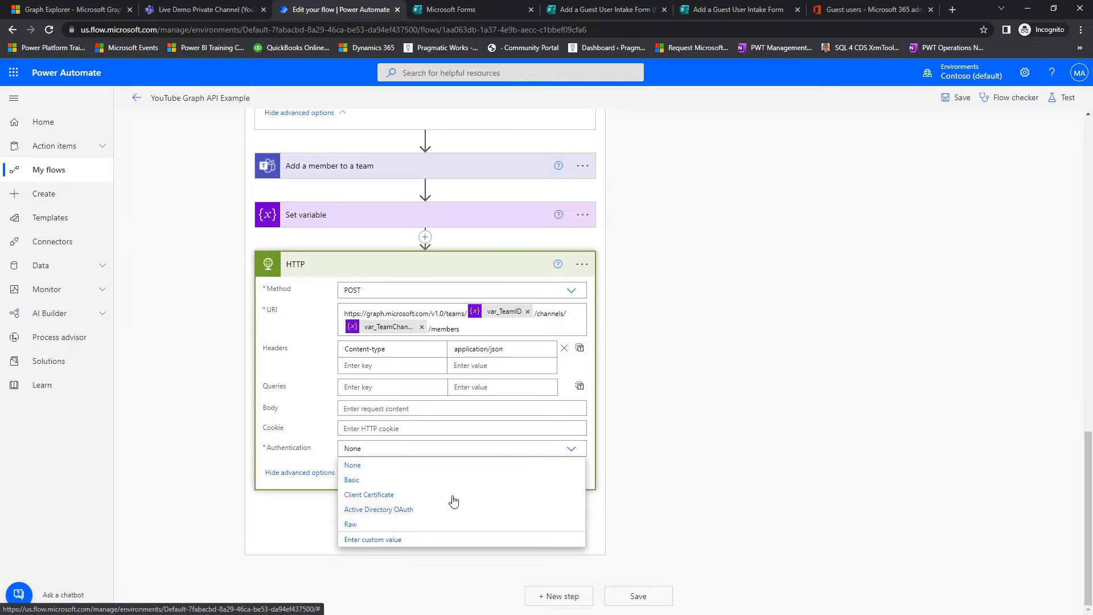
left_click(409, 512)
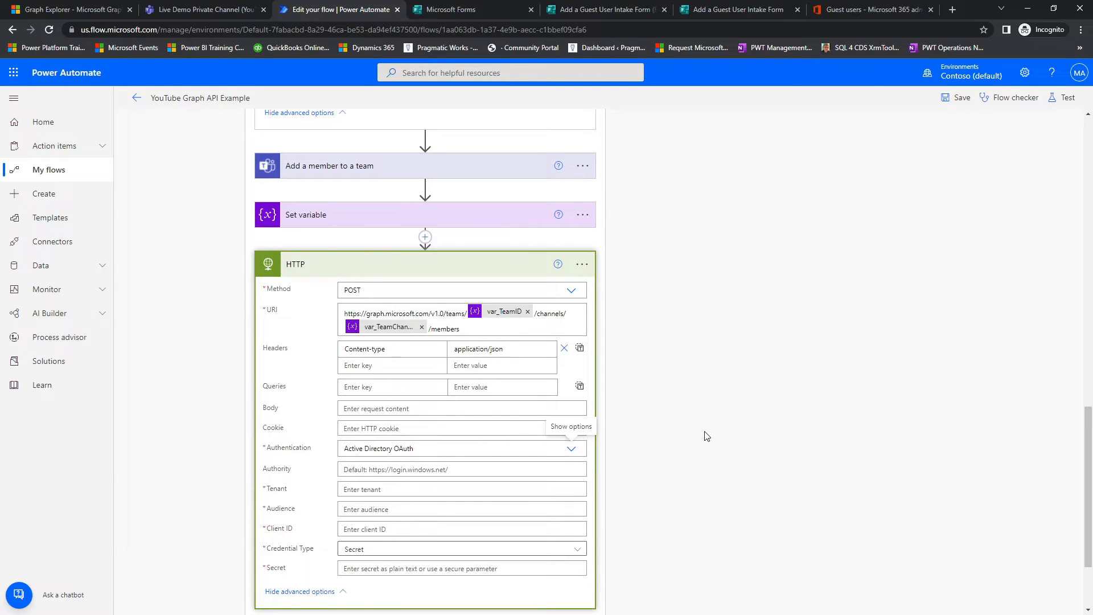
Step: Copy the tenant ID from HTTP - Add Guest User into the new HTTP action's Tenant field
scroll(707, 436, "down", 3)
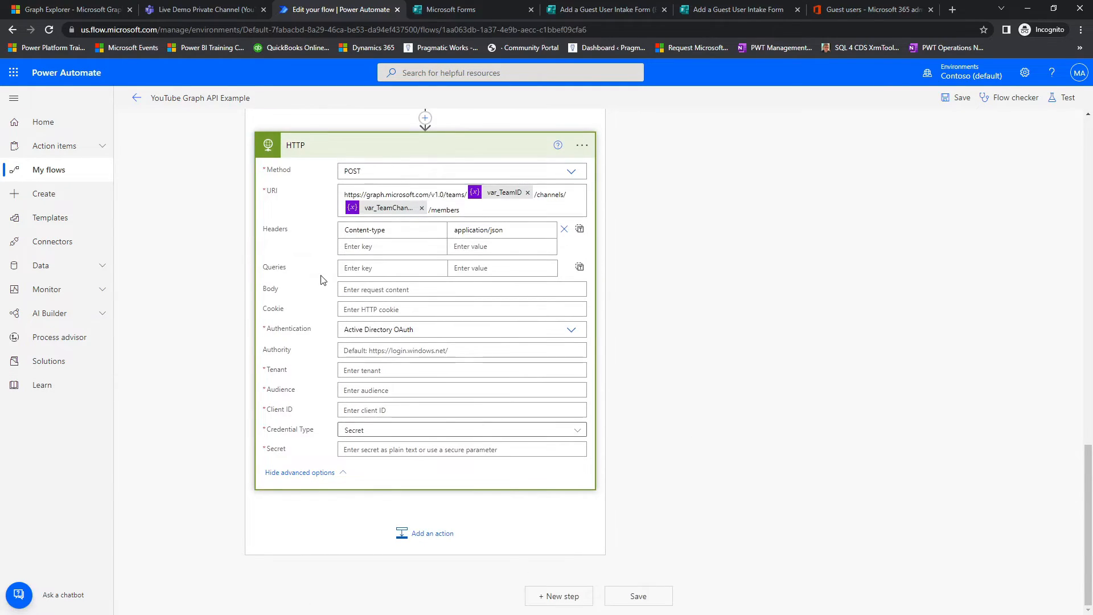
scroll(320, 279, "up", 8)
left_click_drag(488, 231, 285, 228)
key("ctrl+c")
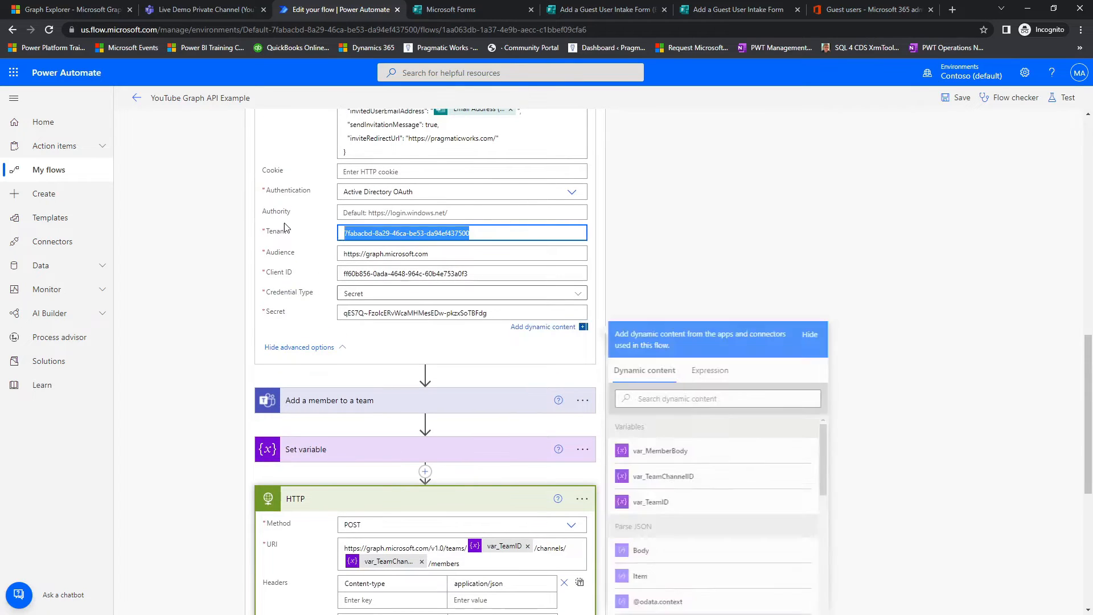
left_click(251, 292)
scroll(267, 297, "down", 8)
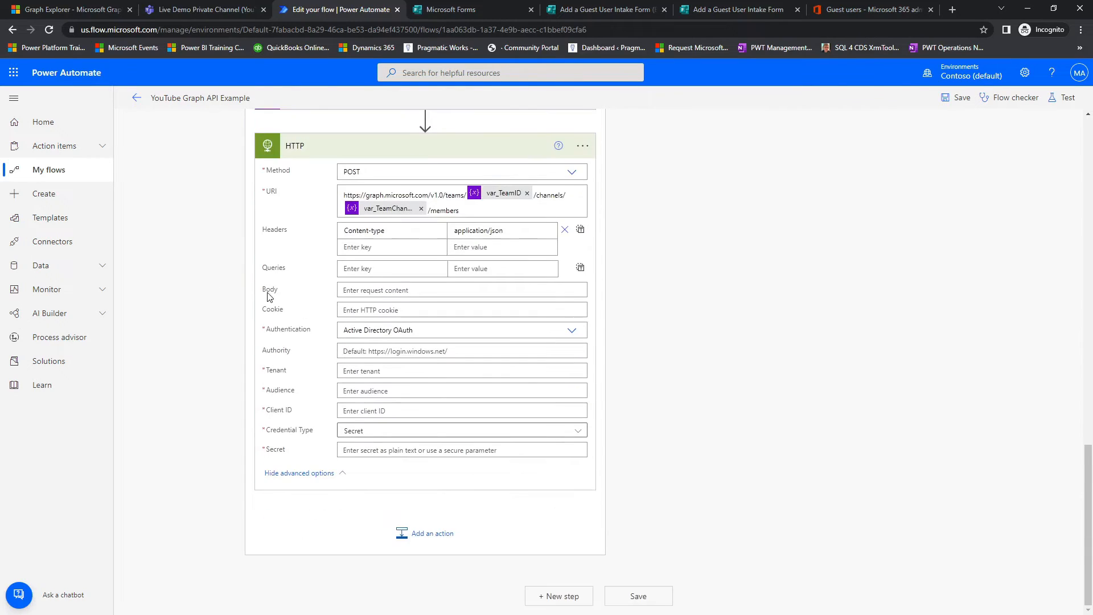
left_click(370, 374)
key("ctrl+v")
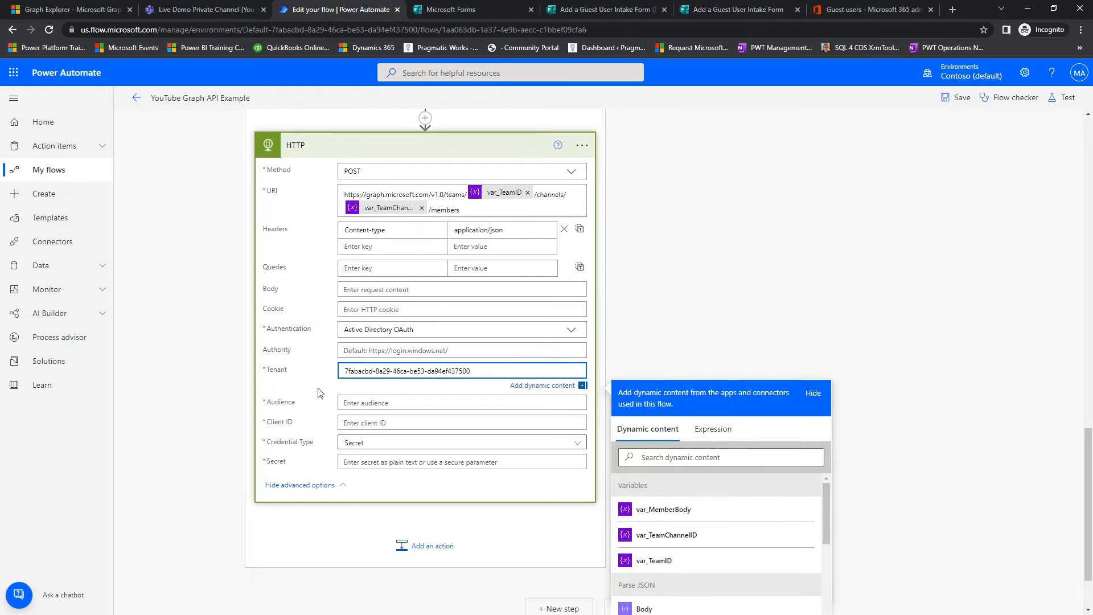
scroll(358, 347, "up", 6)
left_click_drag(418, 259, 276, 251)
key("ctrl+c")
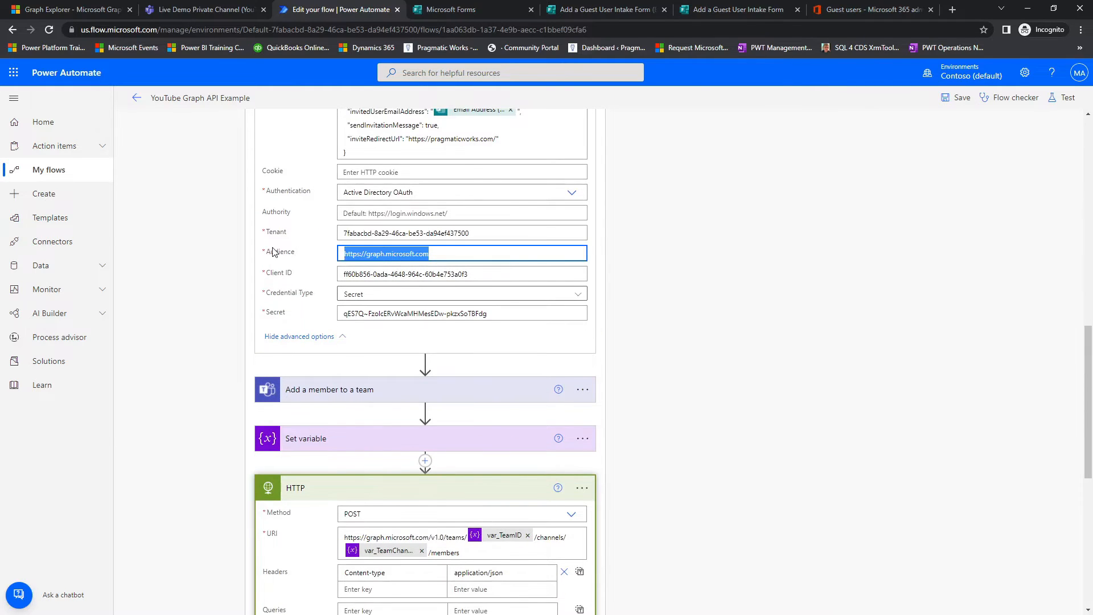
left_click(205, 303)
scroll(229, 329, "down", 6)
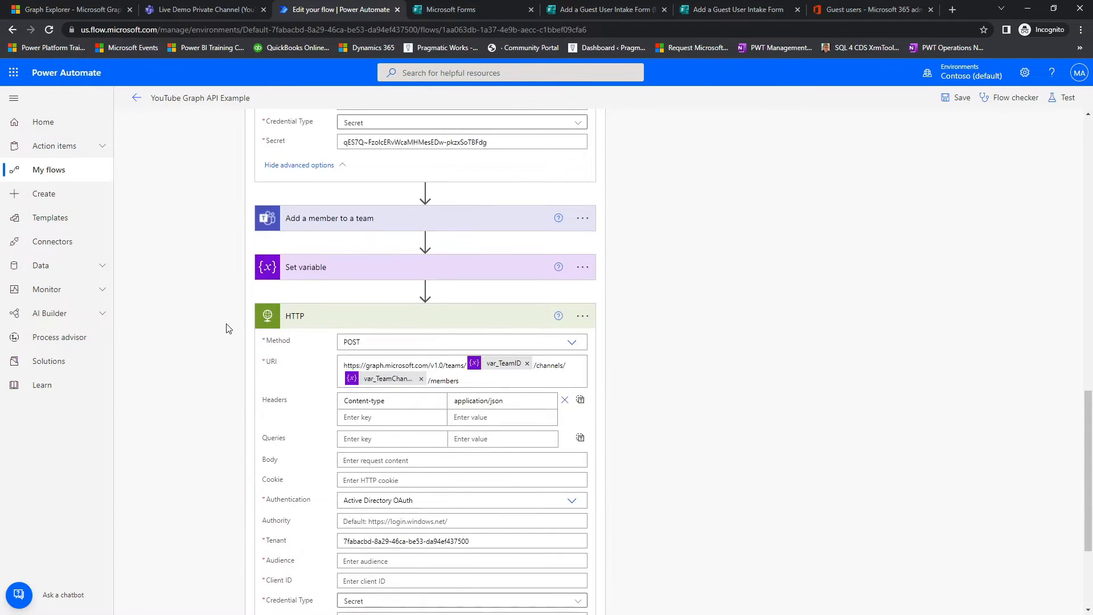
left_click(376, 390)
key("ctrl+v")
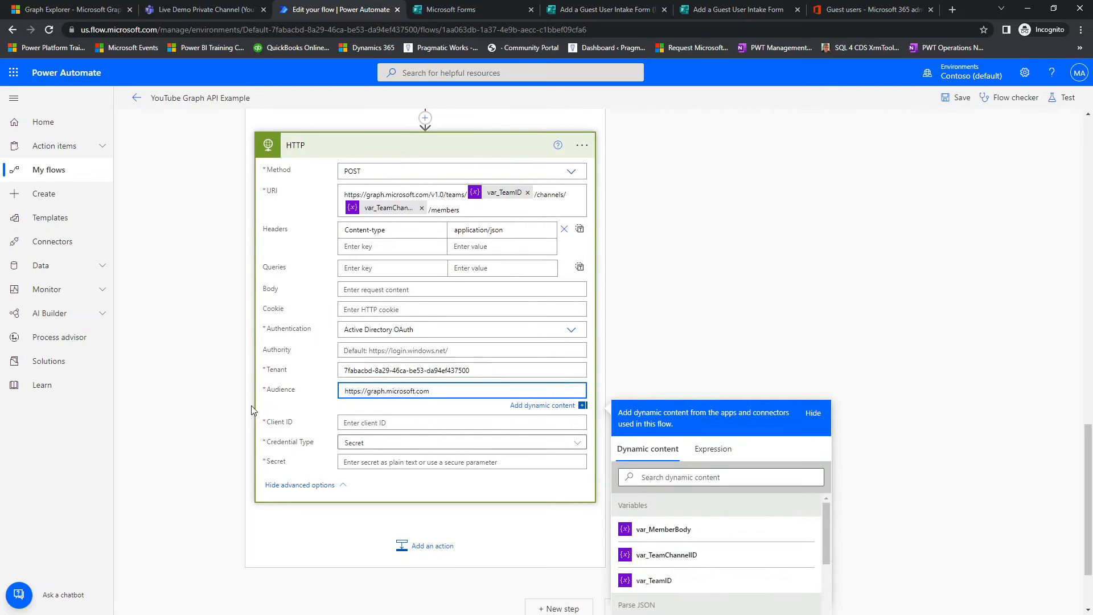
Step: Copy the client ID from HTTP - Add Guest User into the new HTTP action's Client ID field
left_click(231, 352)
scroll(232, 349, "up", 6)
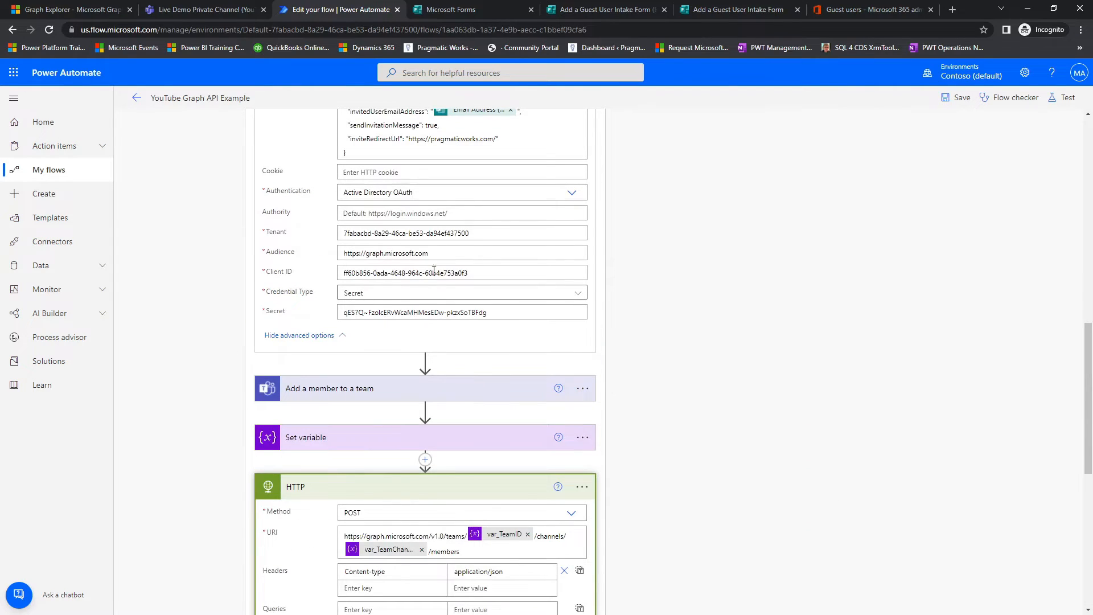
triple_click(479, 273)
key("ctrl+c")
scroll(246, 291, "down", 6)
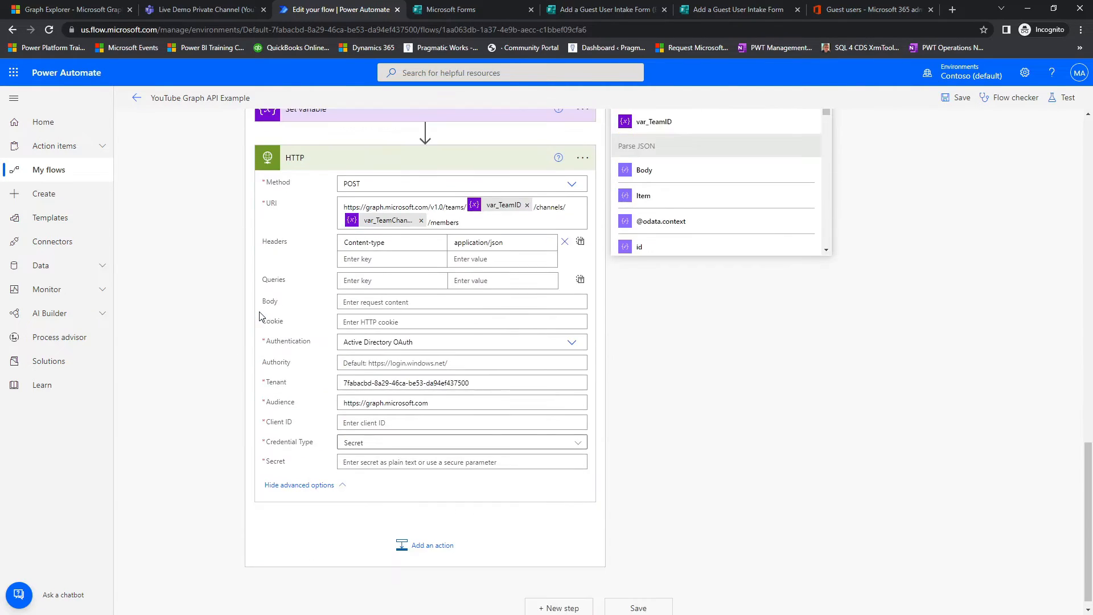
left_click(364, 421)
key("ctrl+v")
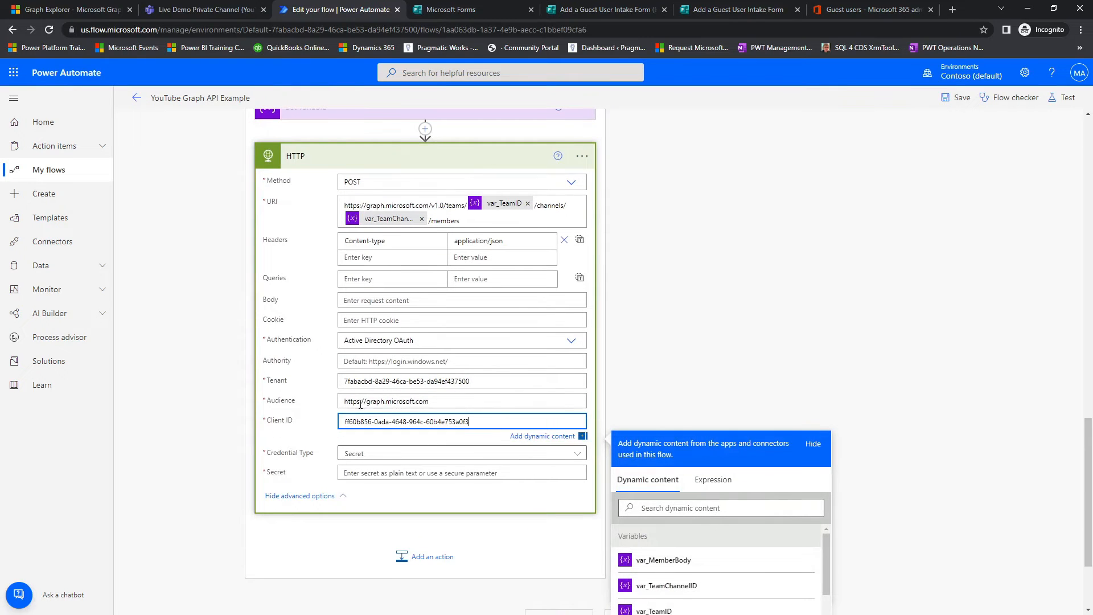
Step: Copy the client secret from HTTP - Add Guest User into the new HTTP action's Secret field
scroll(365, 386, "up", 3)
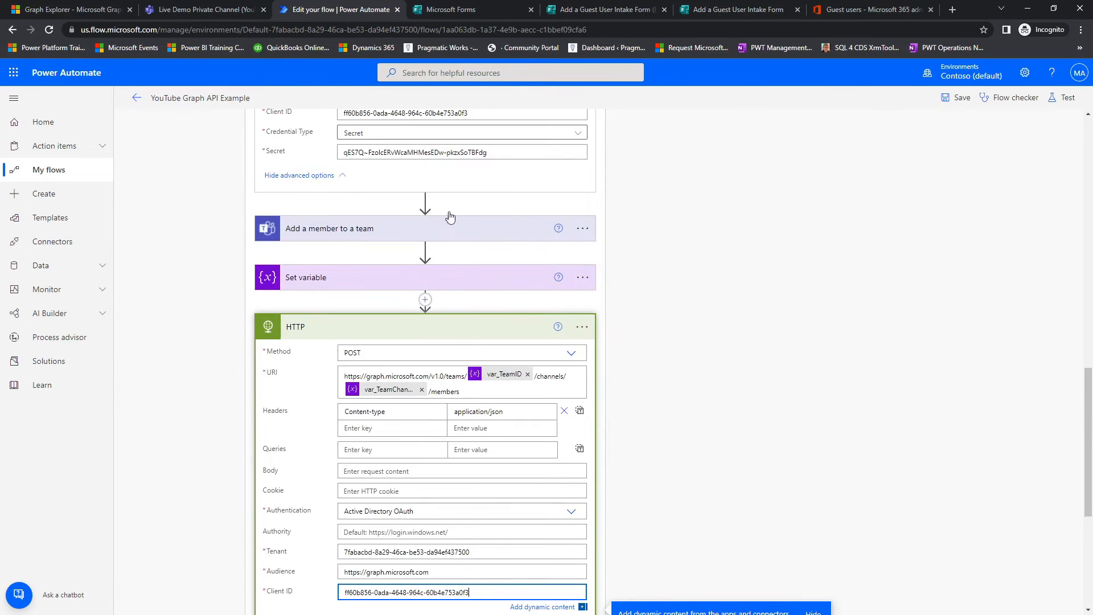
left_click_drag(491, 152, 397, 153)
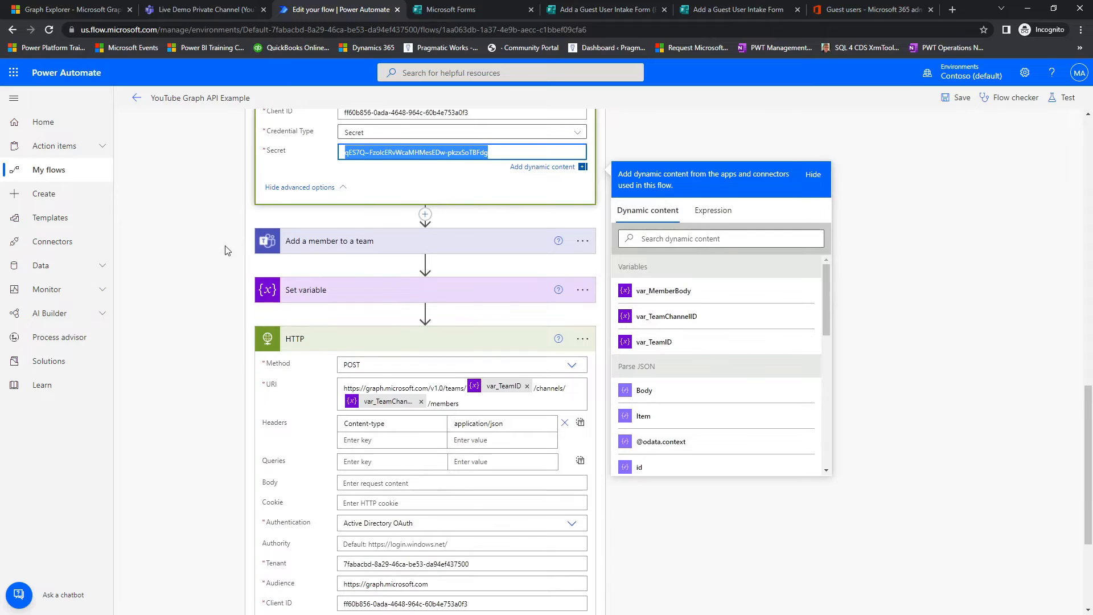
scroll(384, 439, "down", 3)
left_click(399, 472)
key("ctrl+v")
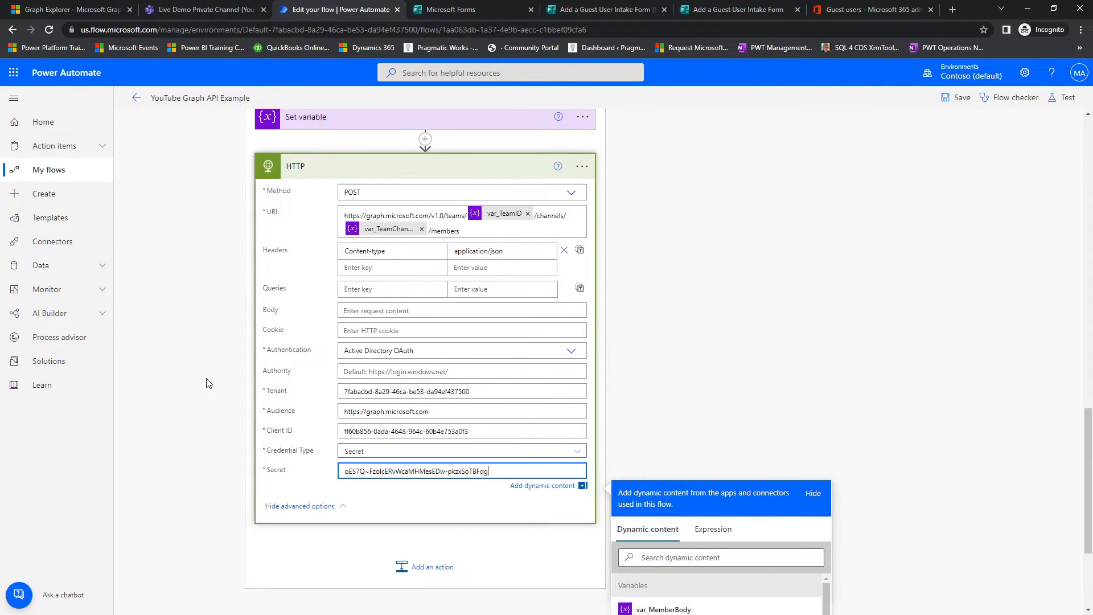
mouse_move(246, 295)
left_mouse_down()
mouse_move(482, 340)
mouse_move(604, 323)
left_mouse_up()
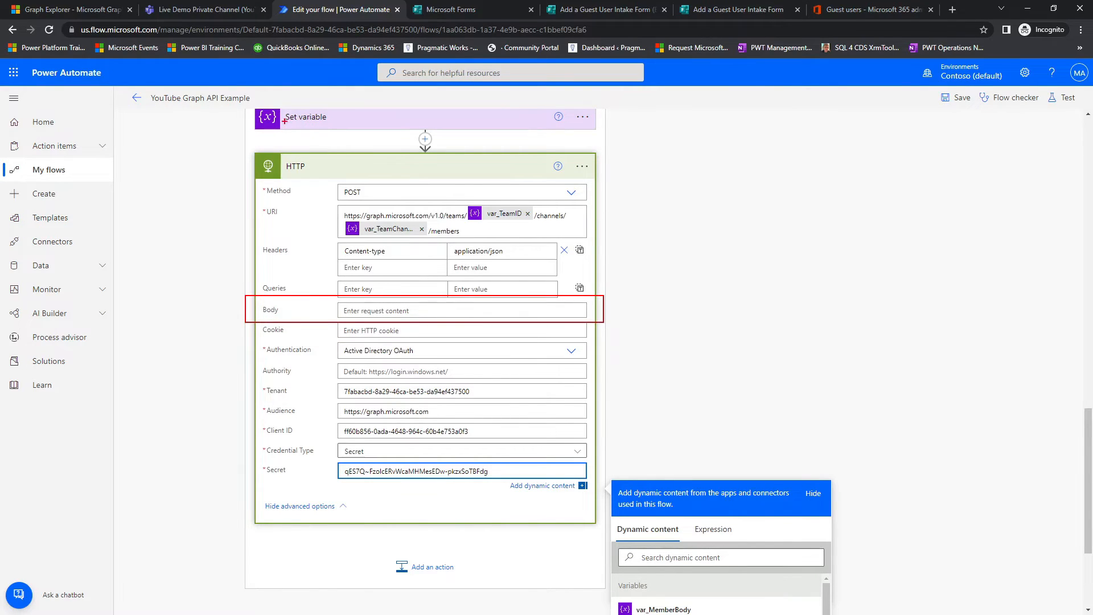
mouse_move(310, 116)
left_mouse_down()
mouse_move(263, 113)
mouse_move(314, 116)
left_mouse_up()
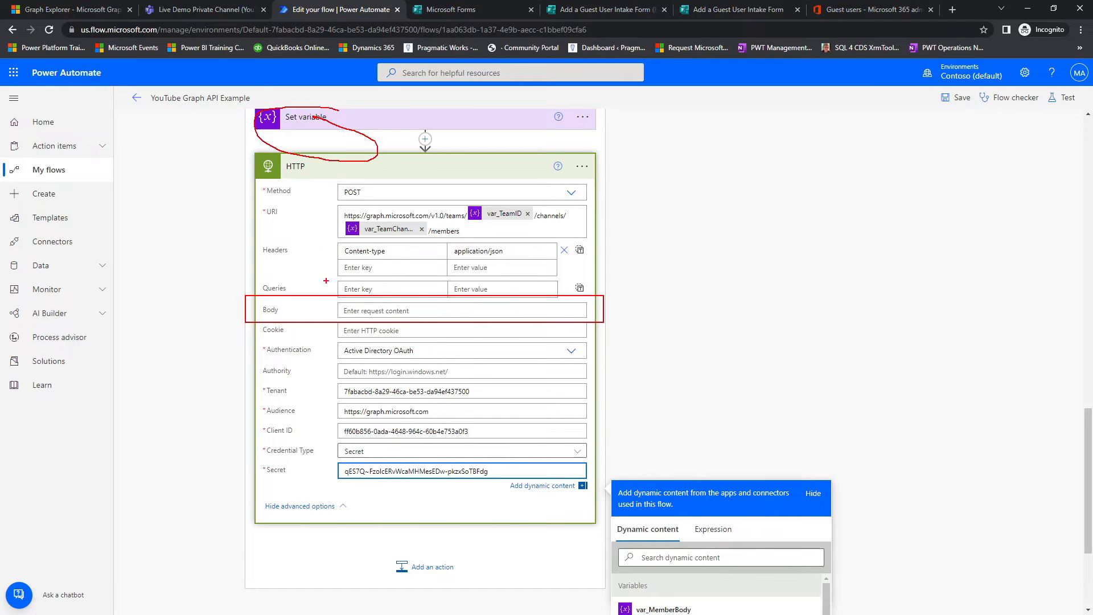
left_click_drag(332, 303, 308, 154)
key("Escape")
scroll(344, 176, "up", 3)
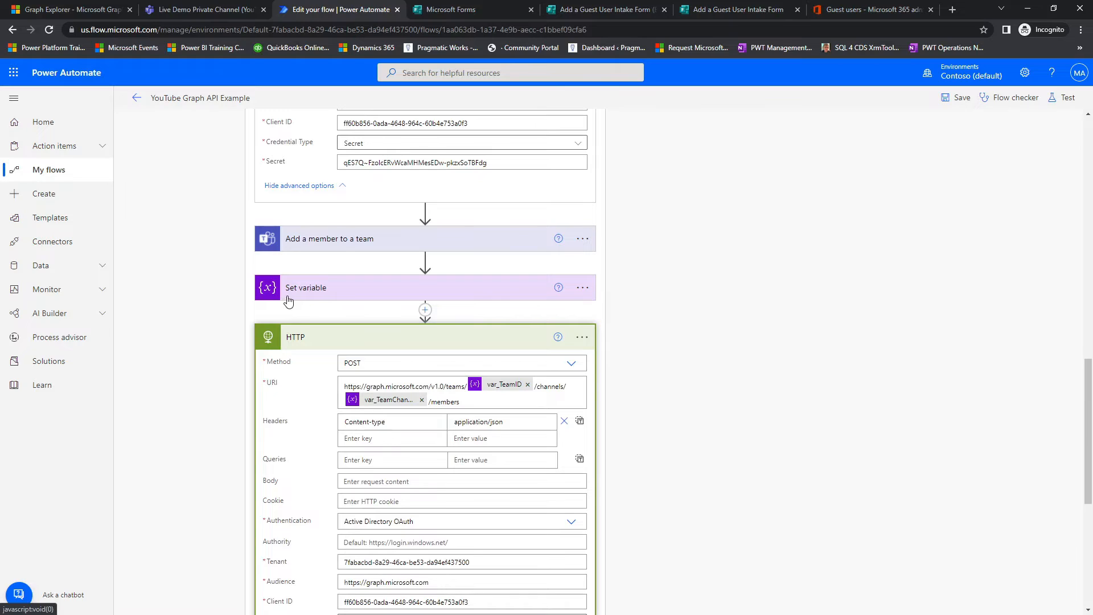
Step: Expand the Set variable action and rename the new HTTP action below it to "HTTP - Add Member to Channel"
left_click(320, 293)
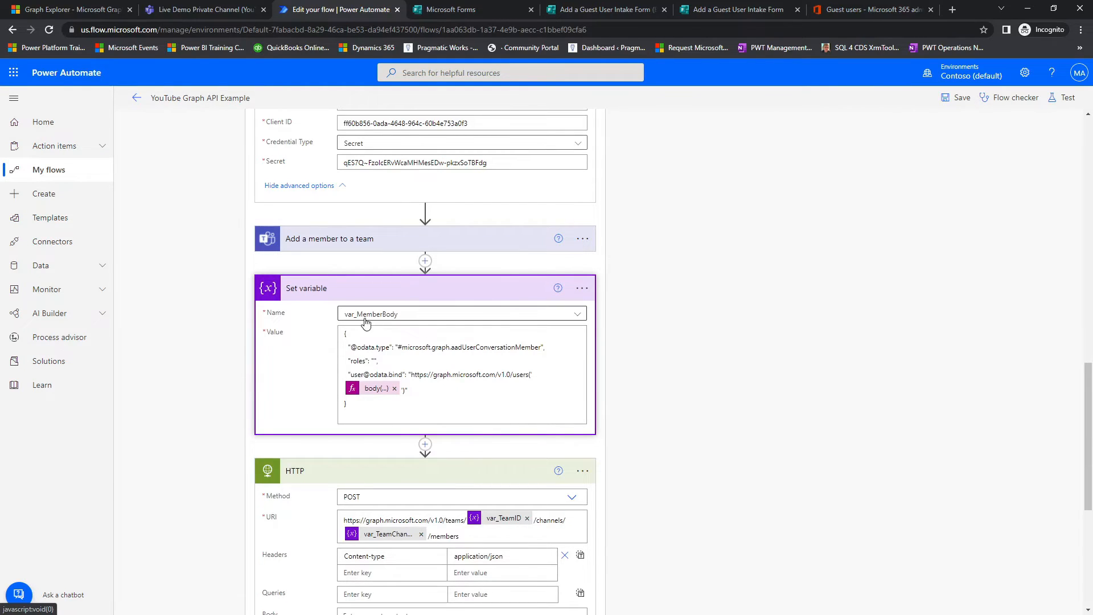
scroll(352, 451, "down", 3)
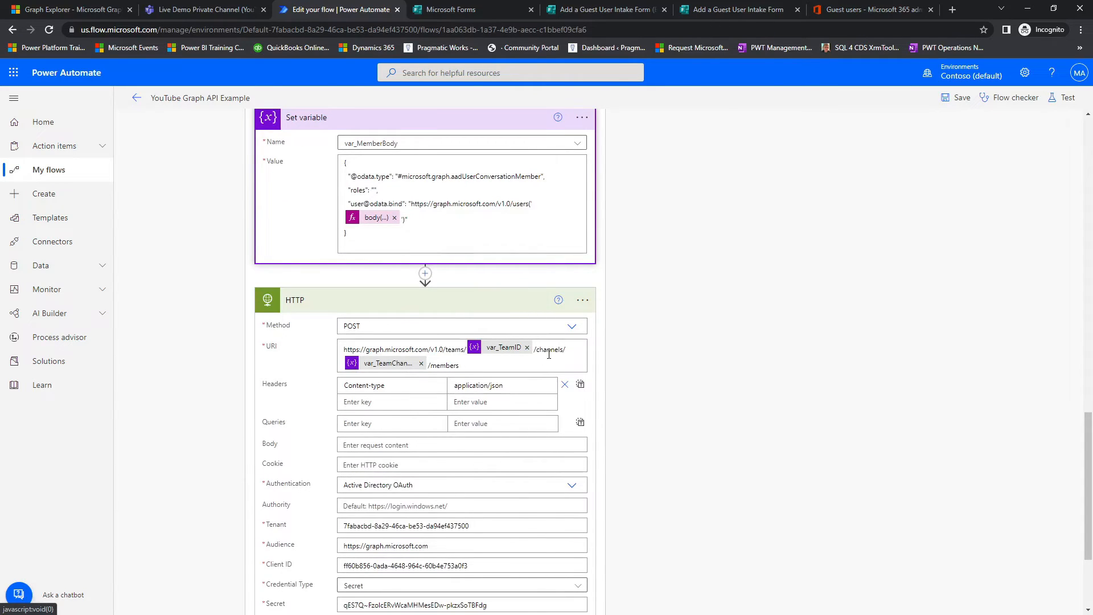
left_click(582, 300)
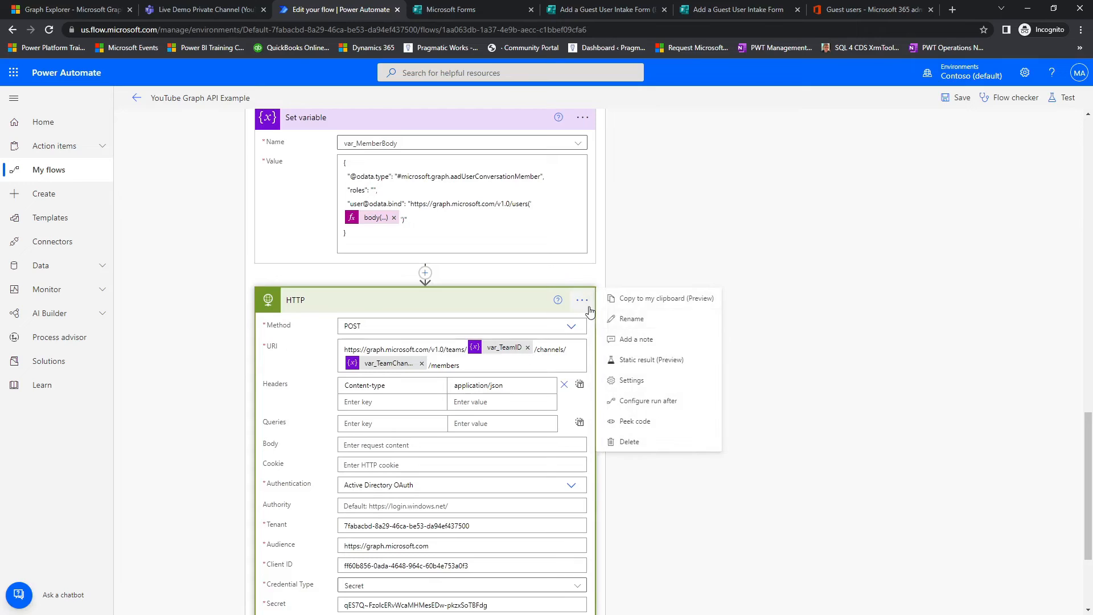
left_click(631, 319)
key("End")
type("- Add Member to Chann")
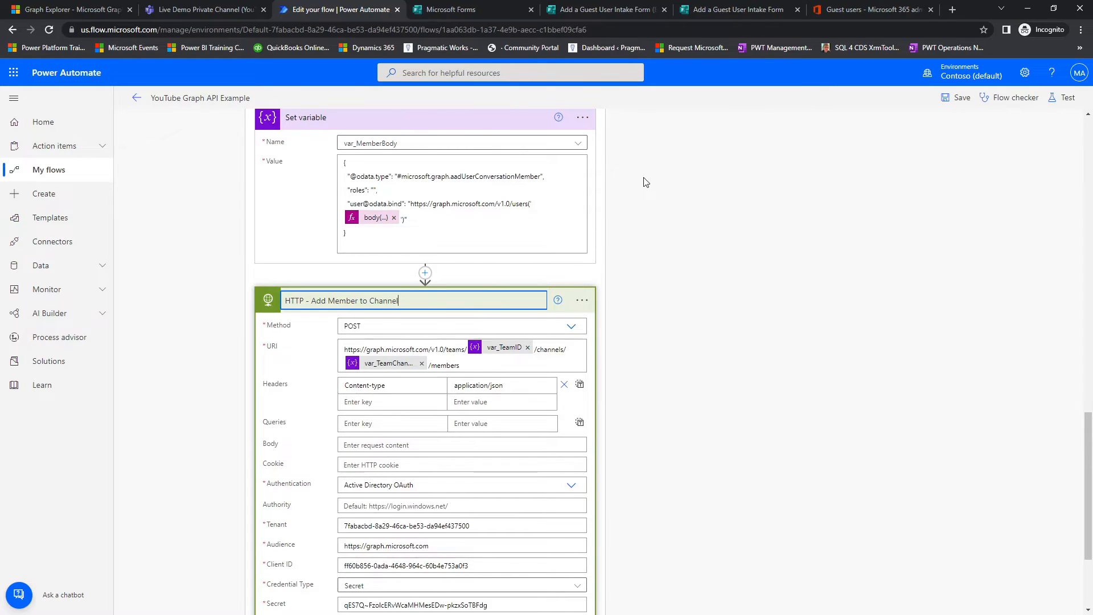
Step: Rename the Set variable action to "Set variable - var MemberBody"
left_click(590, 117)
left_click(590, 119)
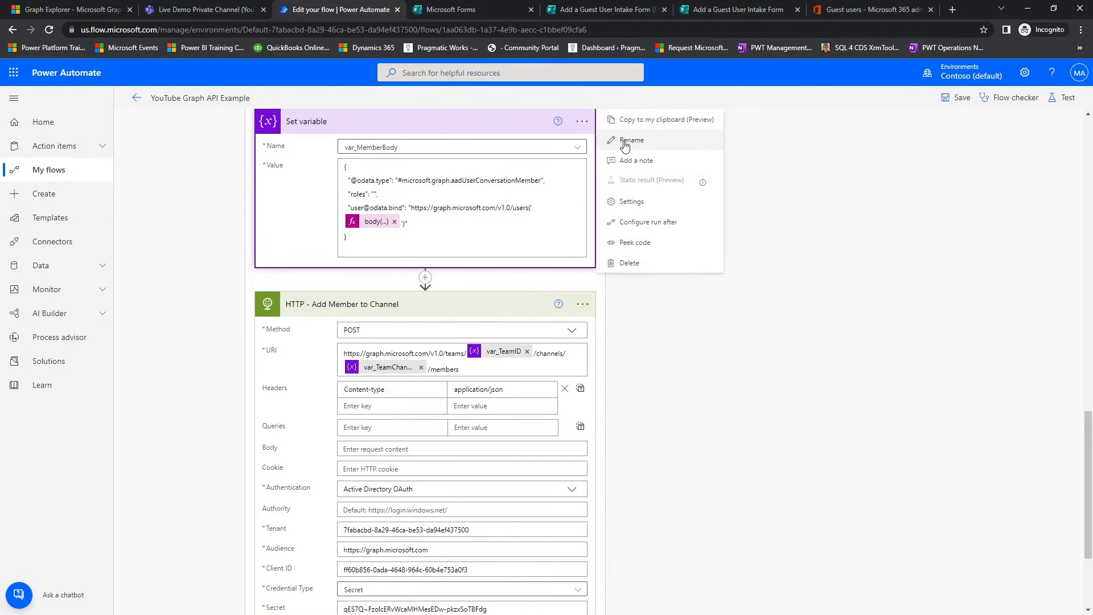
left_click(625, 146)
left_click(446, 116)
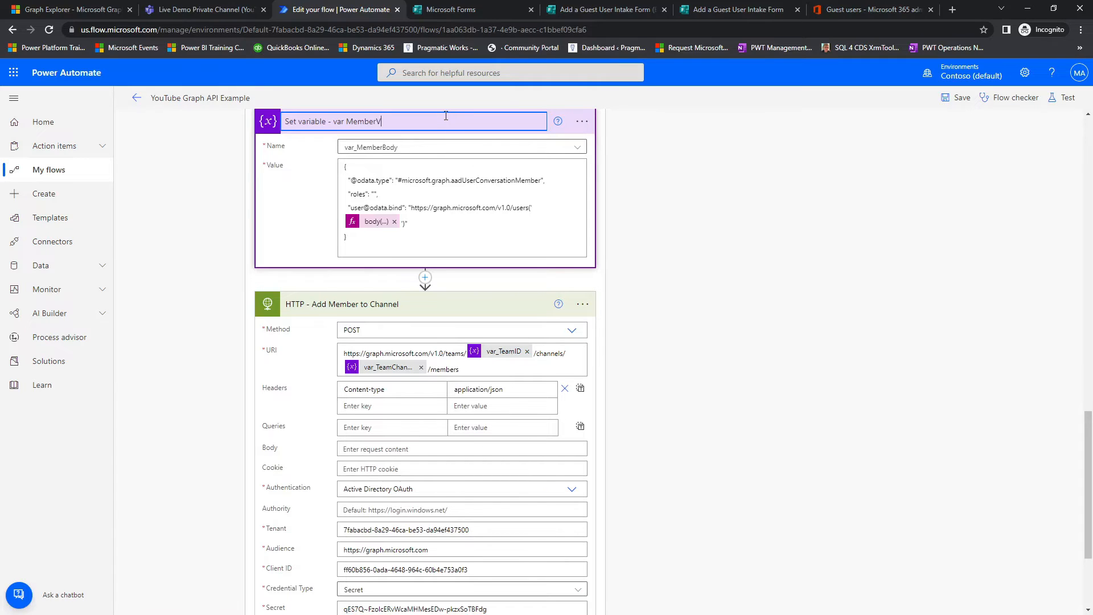
type("ody")
left_click(760, 236)
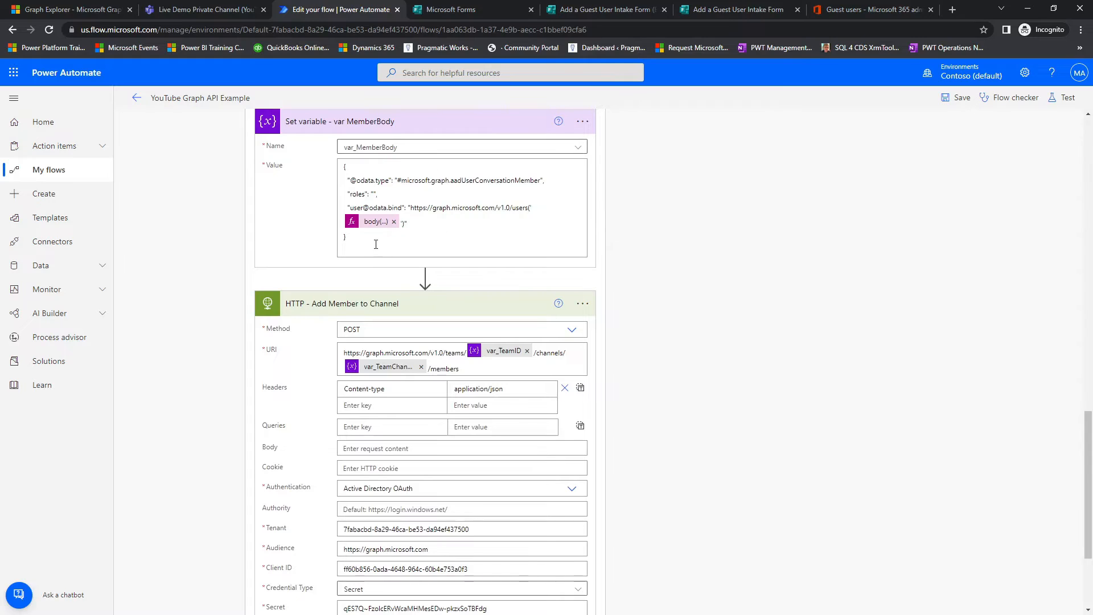
scroll(370, 299, "down", 3)
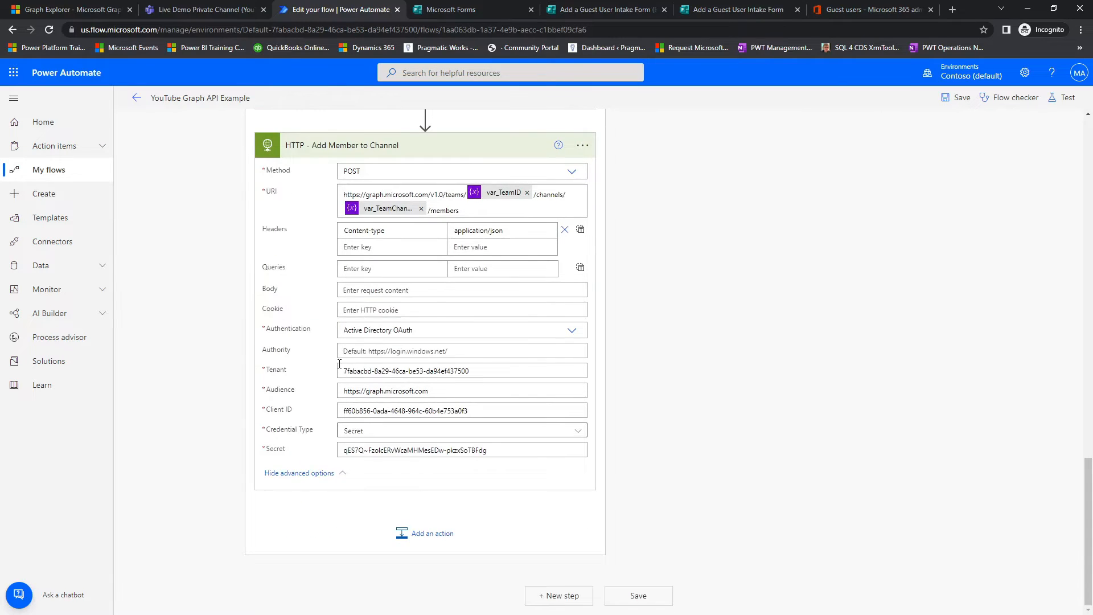
left_click(357, 291)
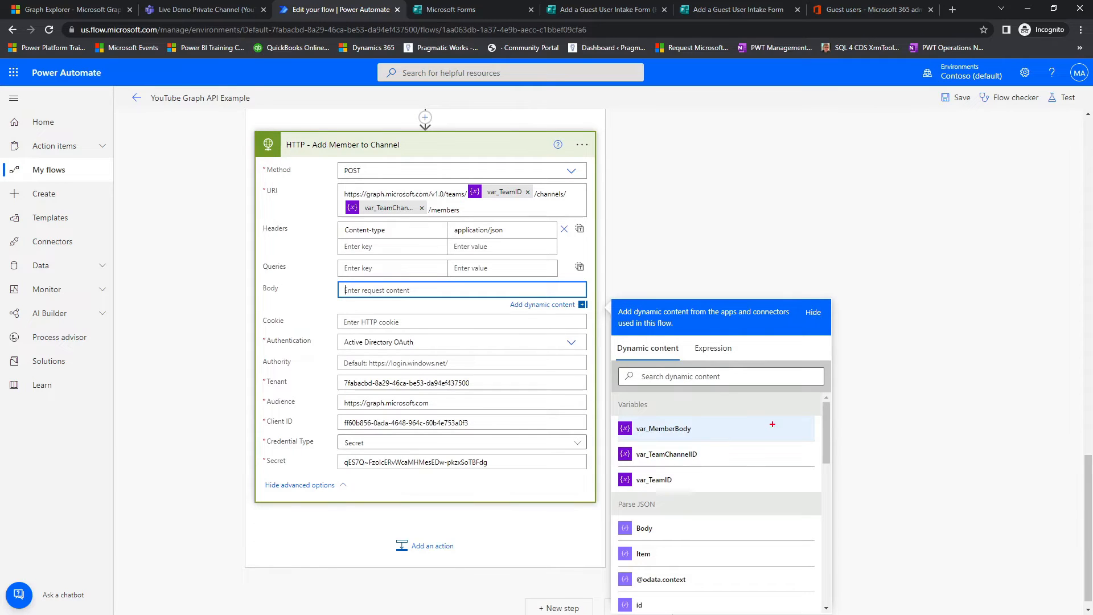
left_click_drag(599, 455, 596, 451)
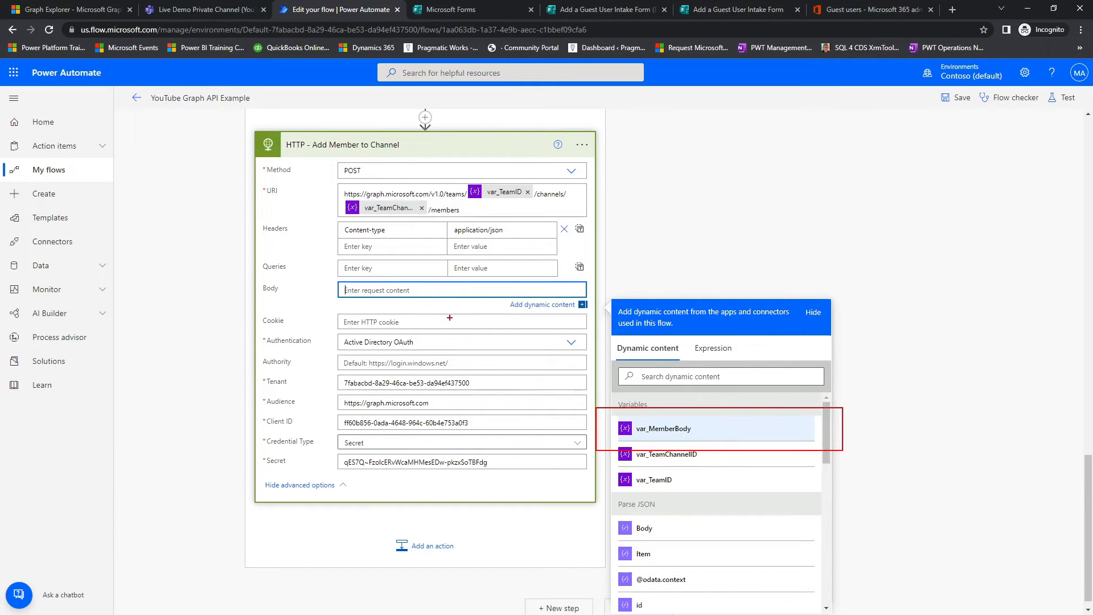
left_click_drag(417, 295, 596, 425)
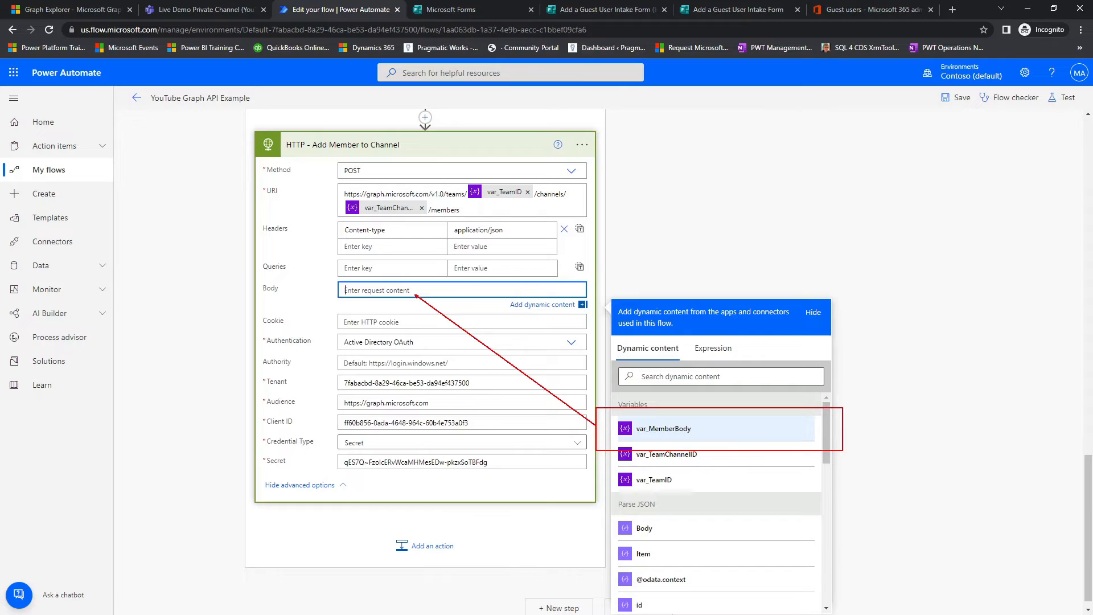
scroll(415, 196, "up", 3)
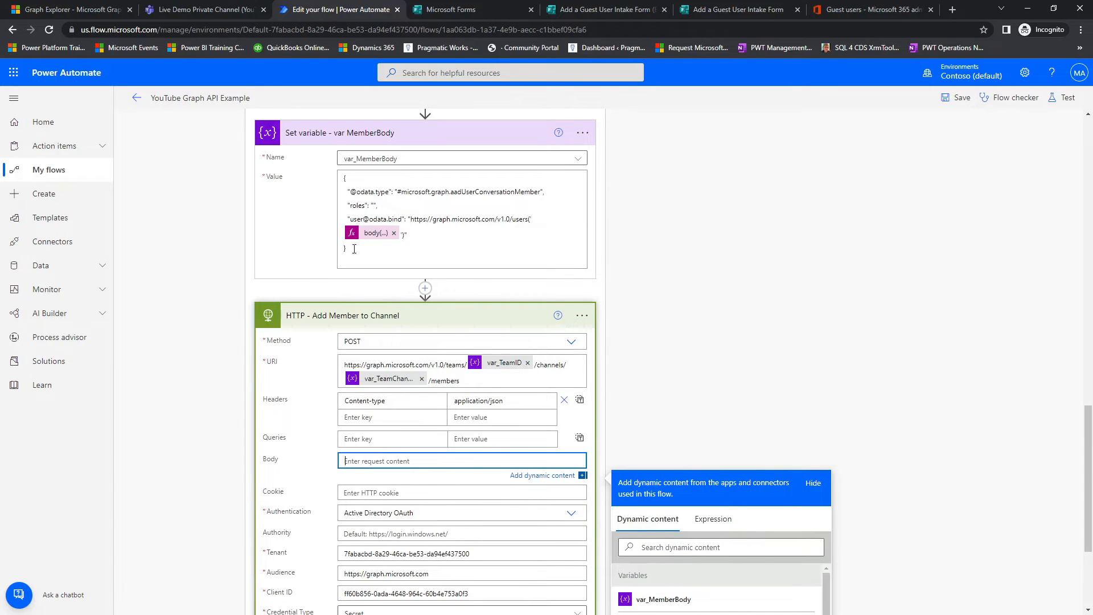
mouse_move(321, 218)
left_mouse_down()
mouse_move(437, 246)
mouse_move(438, 260)
left_mouse_up()
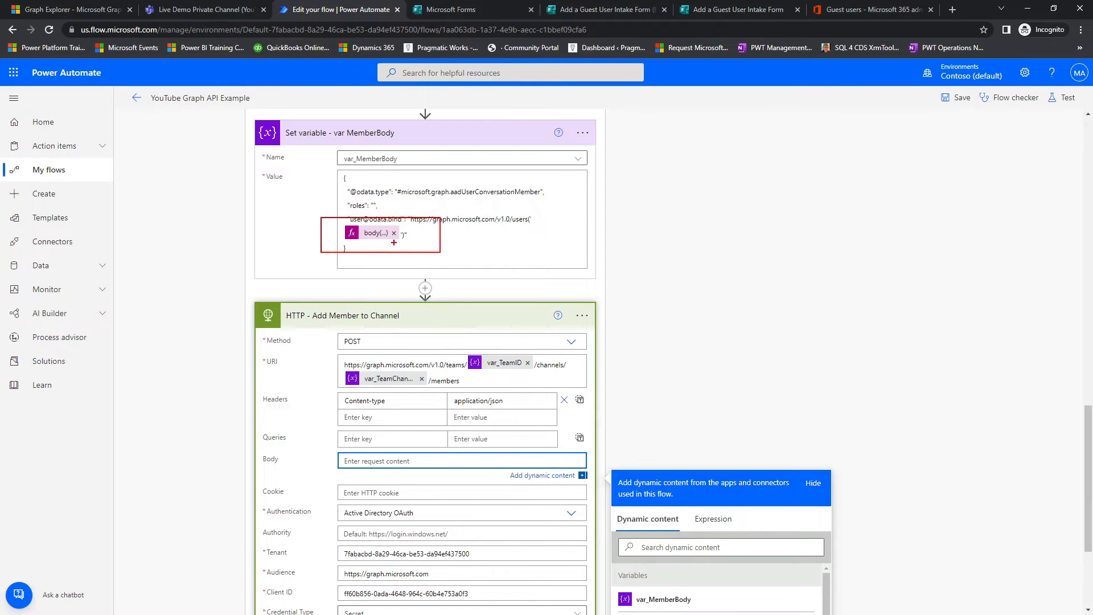
key("Escape")
Step: Try copying the var_MemberBody JSON directly into the Body of HTTP - Add Member to Channel and check the flow for errors
left_click_drag(352, 253, 329, 178)
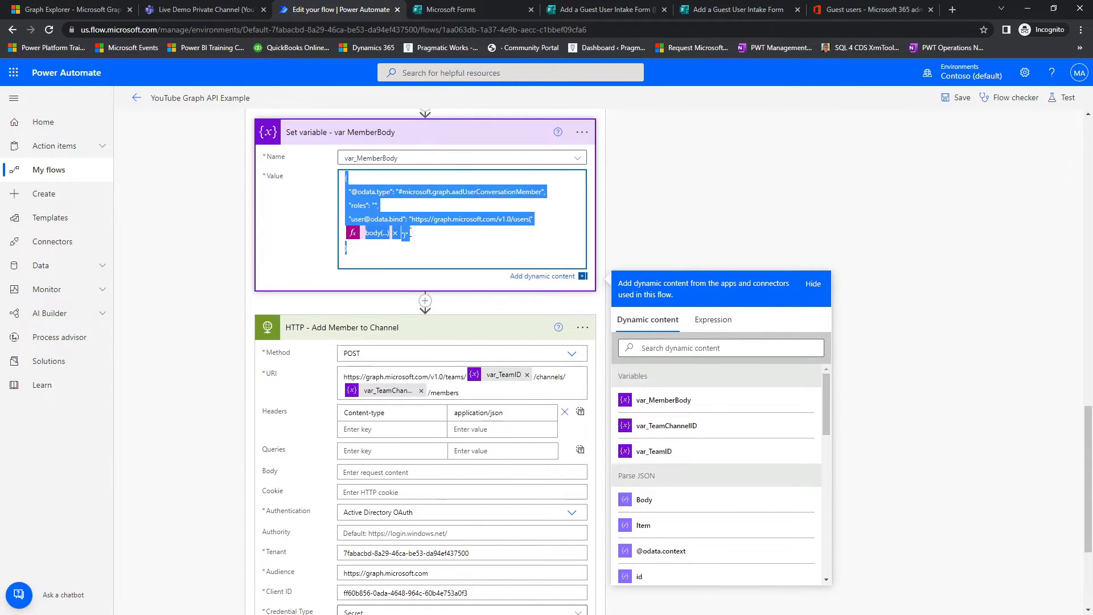
left_click(357, 472)
key("ctrl+v")
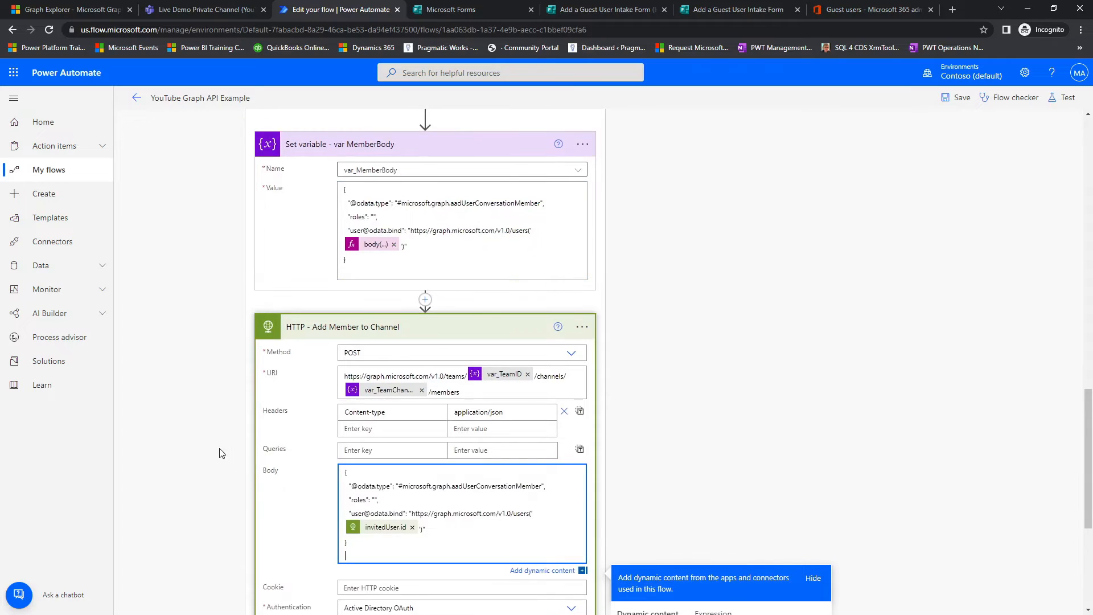
left_click(190, 418)
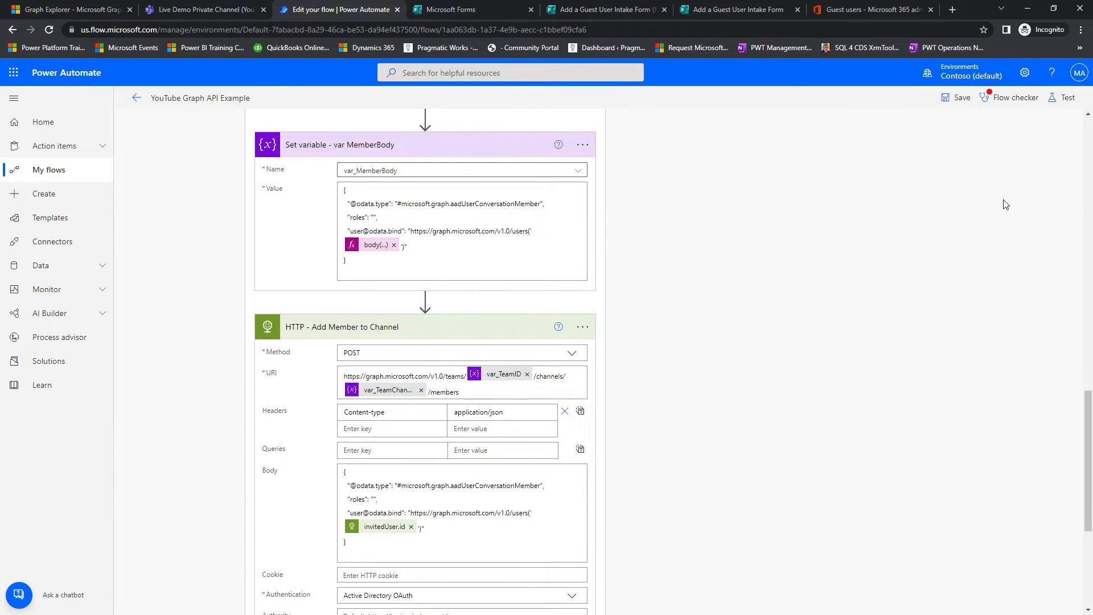
left_click(1003, 101)
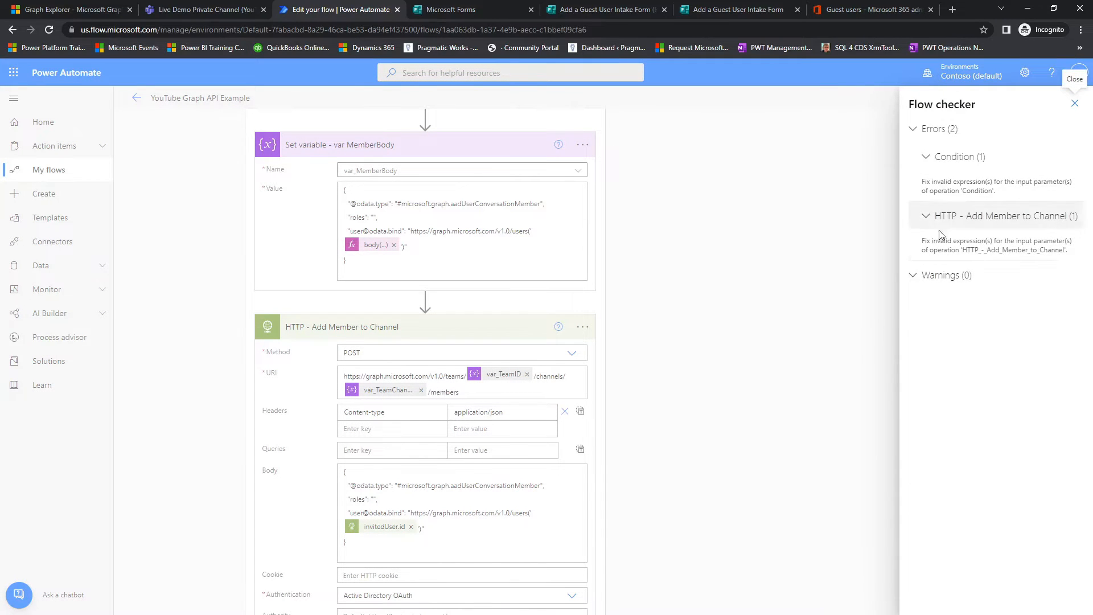
left_click(1075, 104)
Step: Replace the Body of HTTP - Add Member to Channel with the var_MemberBody variable and recheck the flow for errors
left_click(366, 561)
key("ctrl+a")
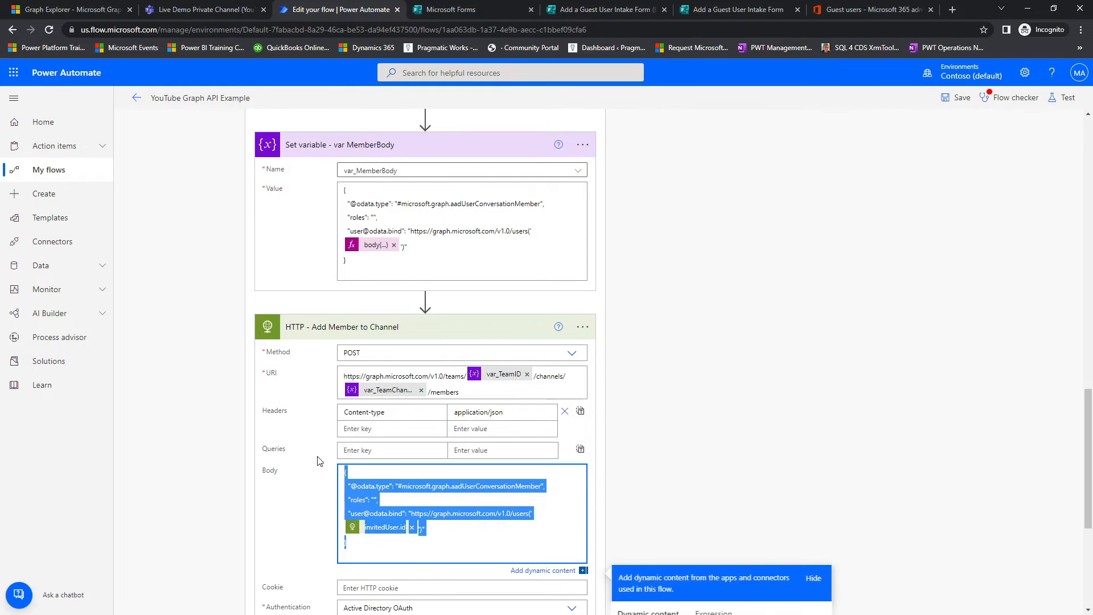
key("Delete")
scroll(706, 414, "down", 3)
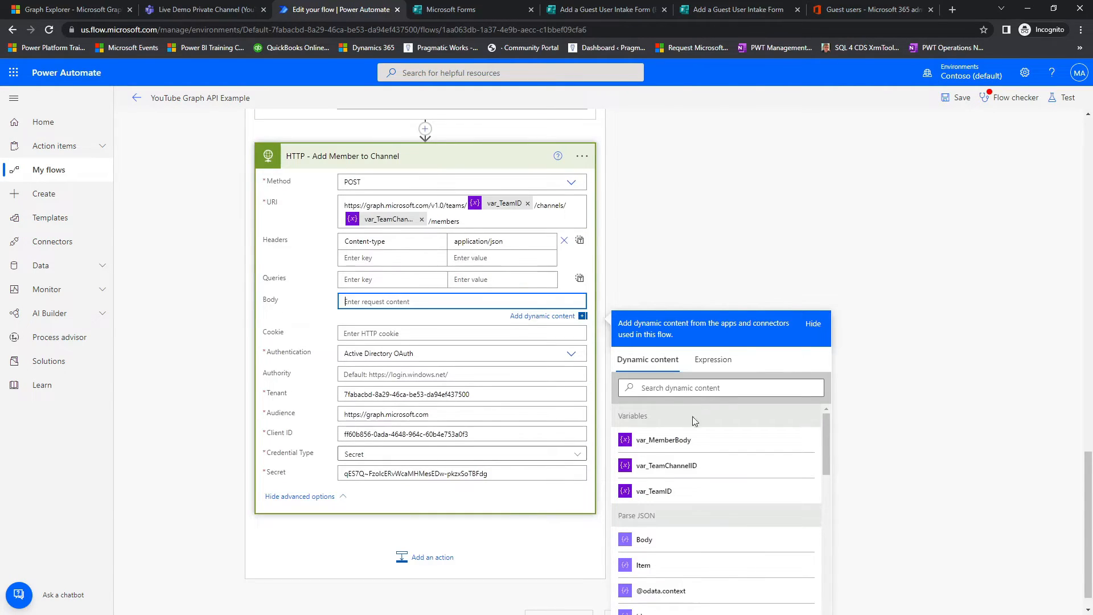
left_click(664, 444)
left_click(721, 238)
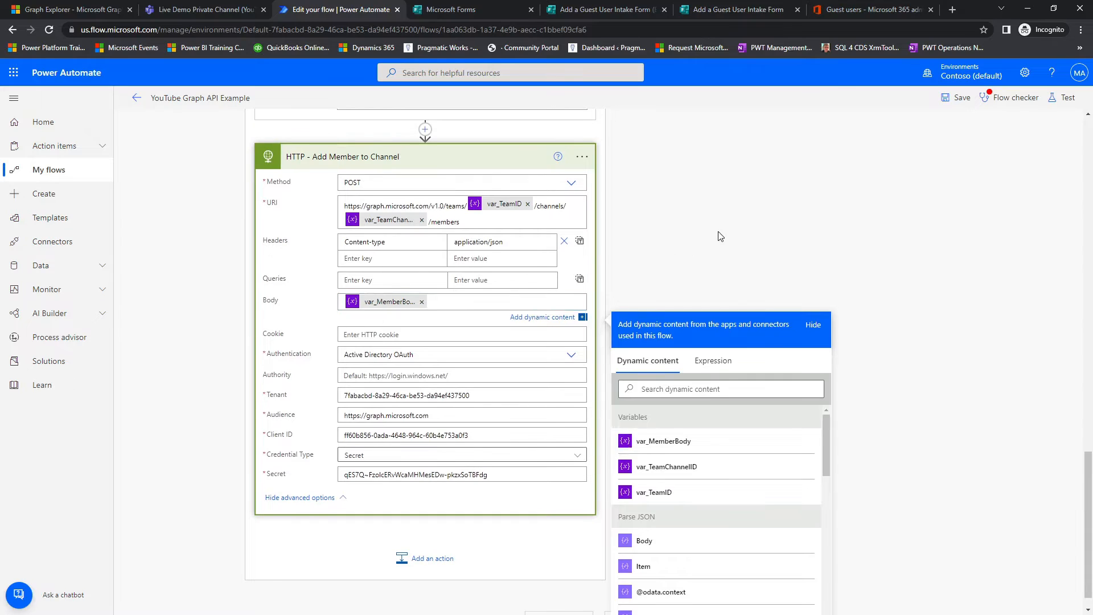
left_click(1010, 100)
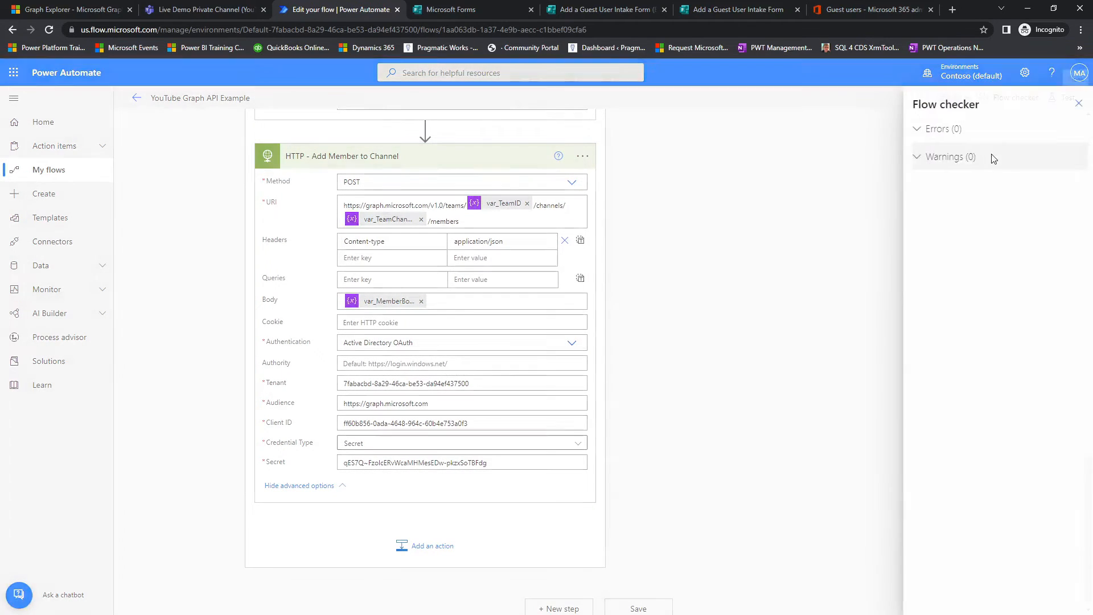
left_click(1075, 103)
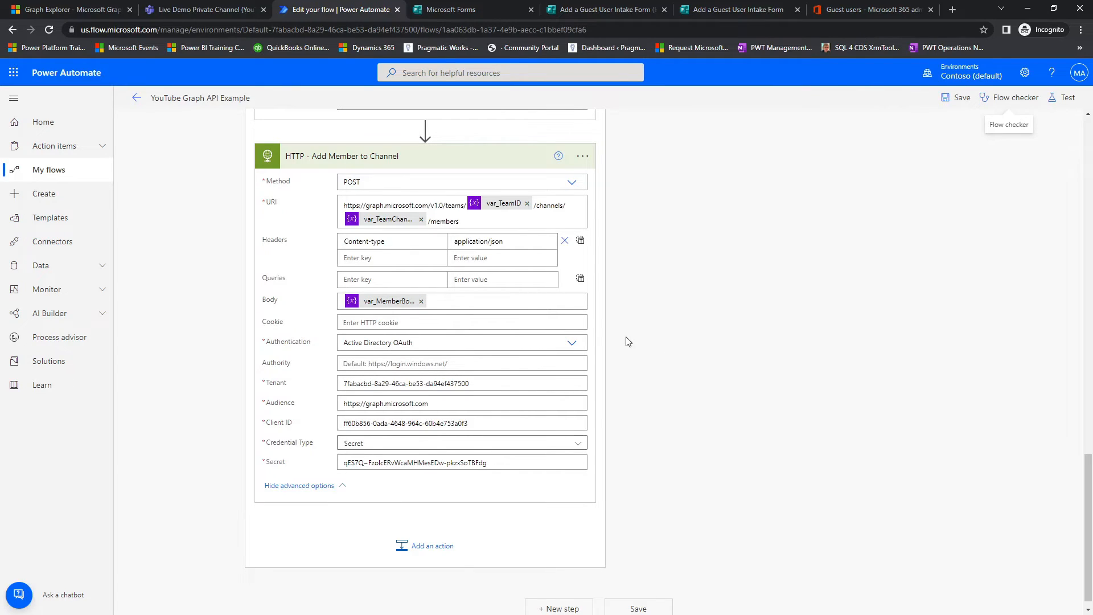
Step: Collapse the HTTP - Add Member to Channel, Set variable - var MemberBody and HTTP - Add Guest User actions
scroll(640, 340, "up", 3)
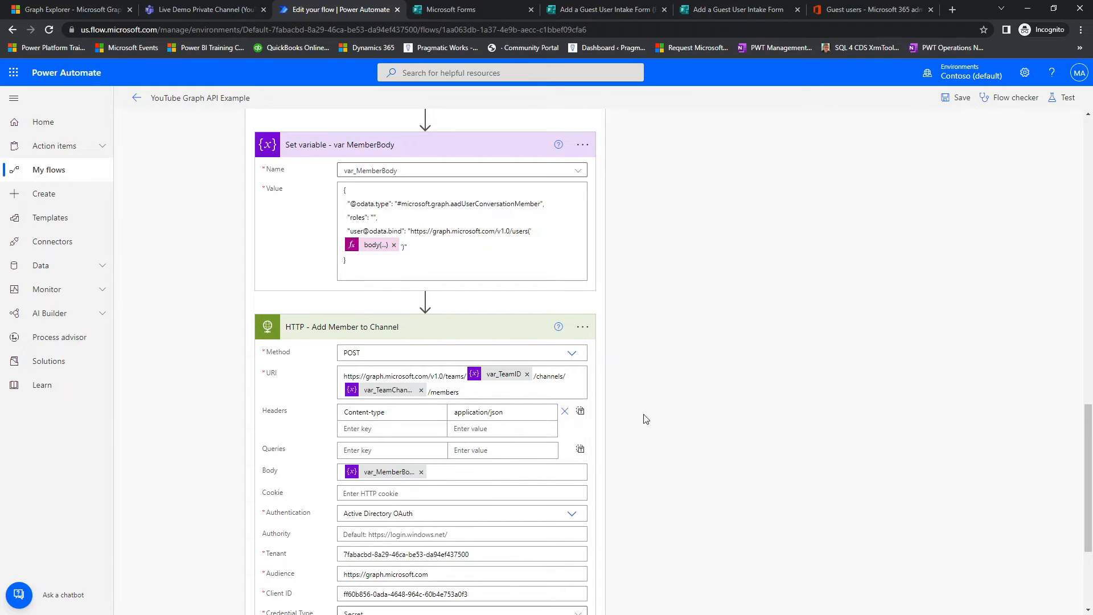
left_click(530, 323)
left_click(504, 307)
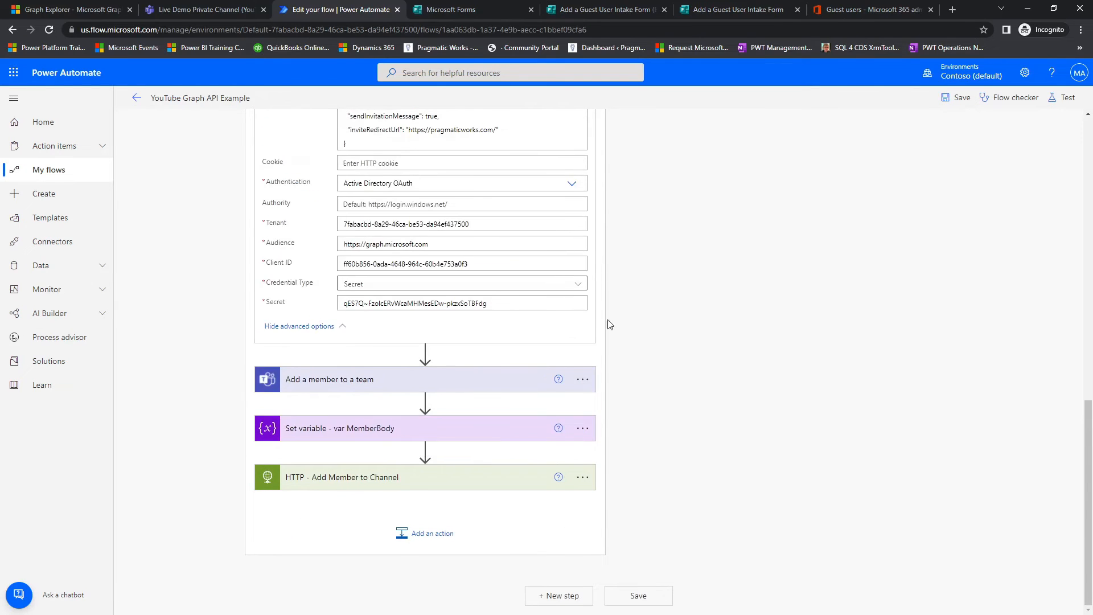
scroll(615, 325, "up", 5)
left_click(525, 290)
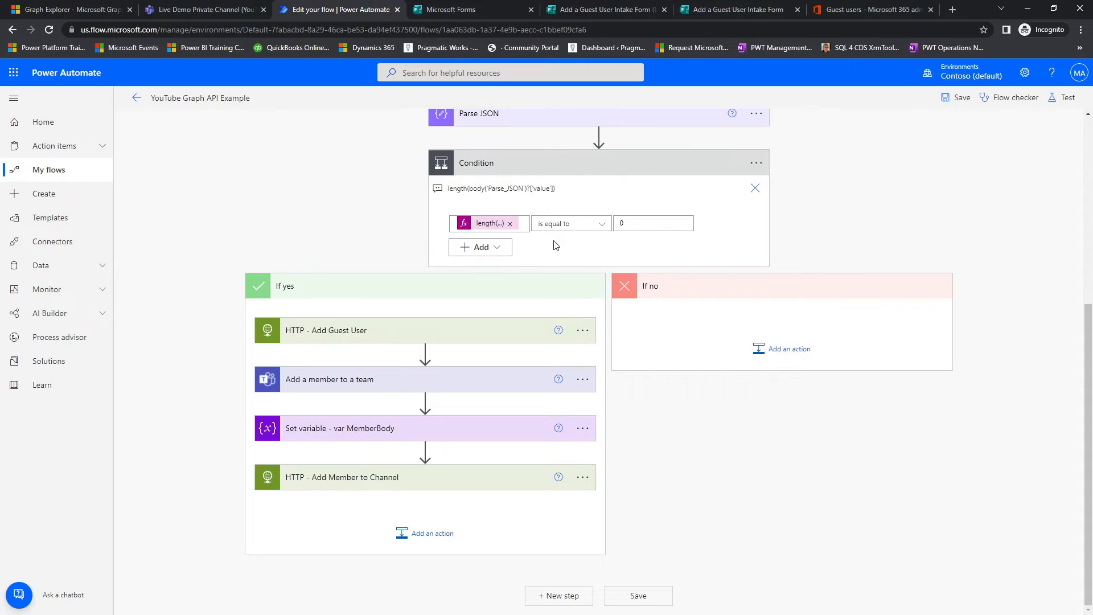
Step: Review the flow's If yes actions, the TeamID and TeamChannelID variable initializations, and which actions the If no branch could reuse
mouse_move(219, 305)
left_mouse_down()
mouse_move(696, 385)
mouse_move(601, 357)
left_mouse_up()
left_click_drag(234, 336, 195, 342)
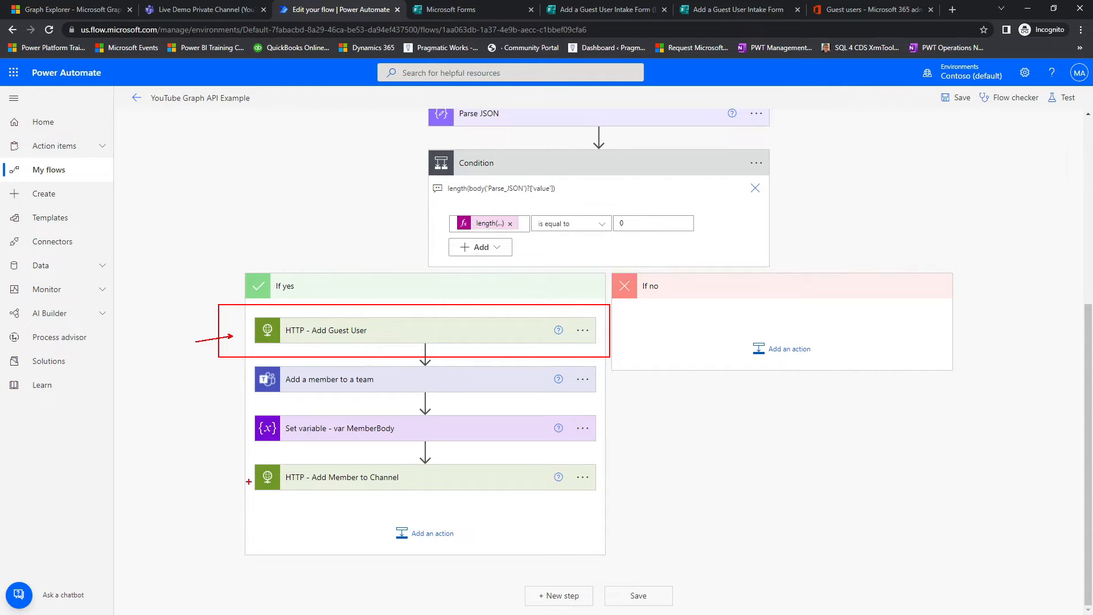
key("Escape")
key("ctrl+2")
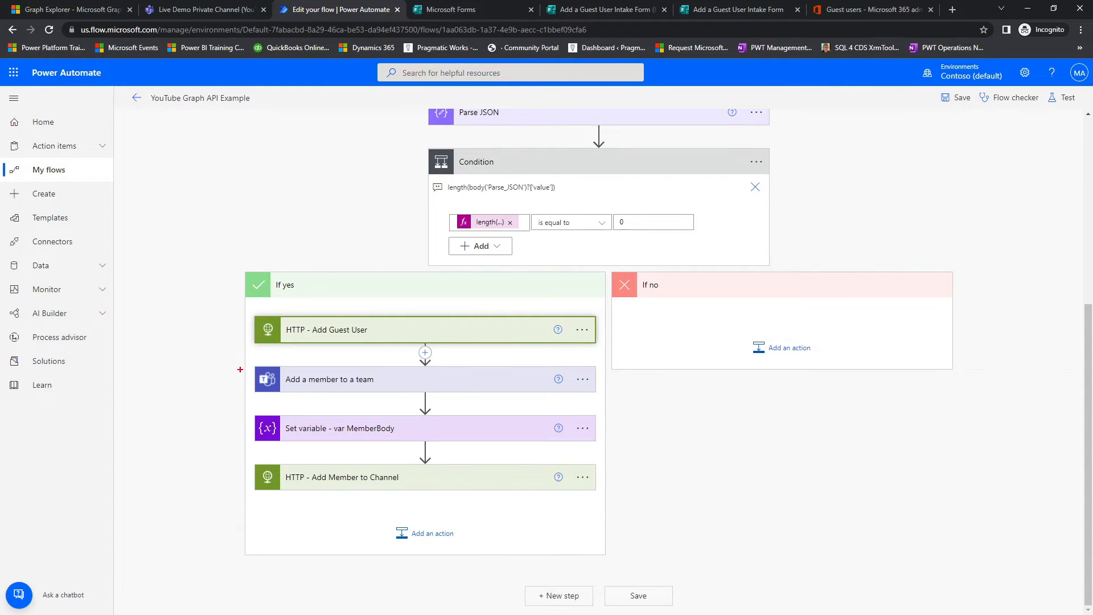
left_click_drag(251, 389, 215, 402)
mouse_move(418, 464)
left_mouse_down()
mouse_move(268, 449)
mouse_move(357, 503)
mouse_move(426, 462)
left_mouse_up()
left_click_drag(254, 485, 191, 525)
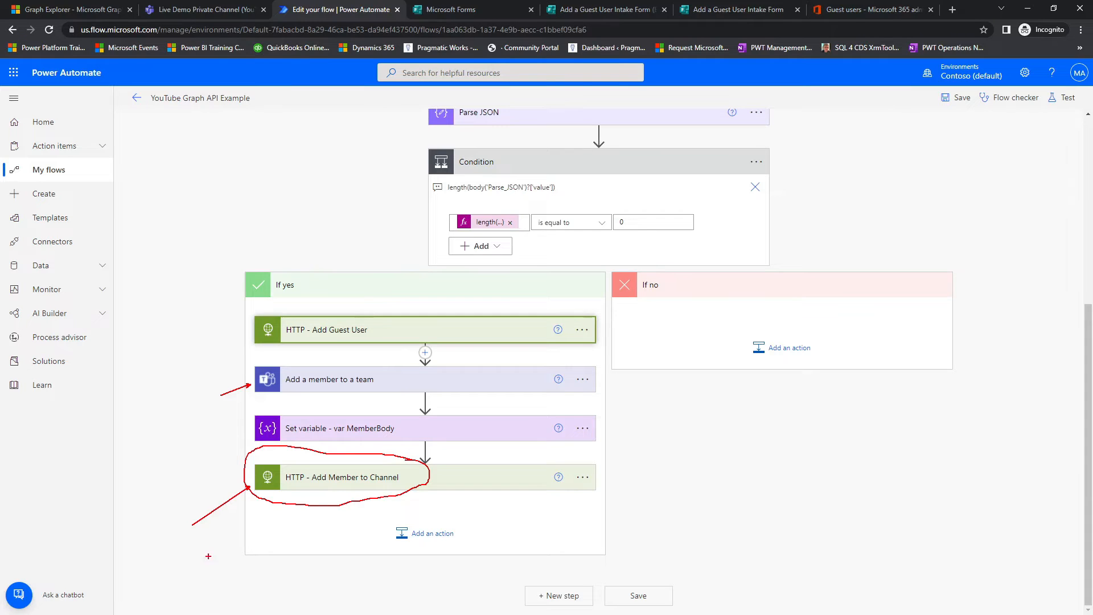
key("Escape")
scroll(416, 355, "up", 5)
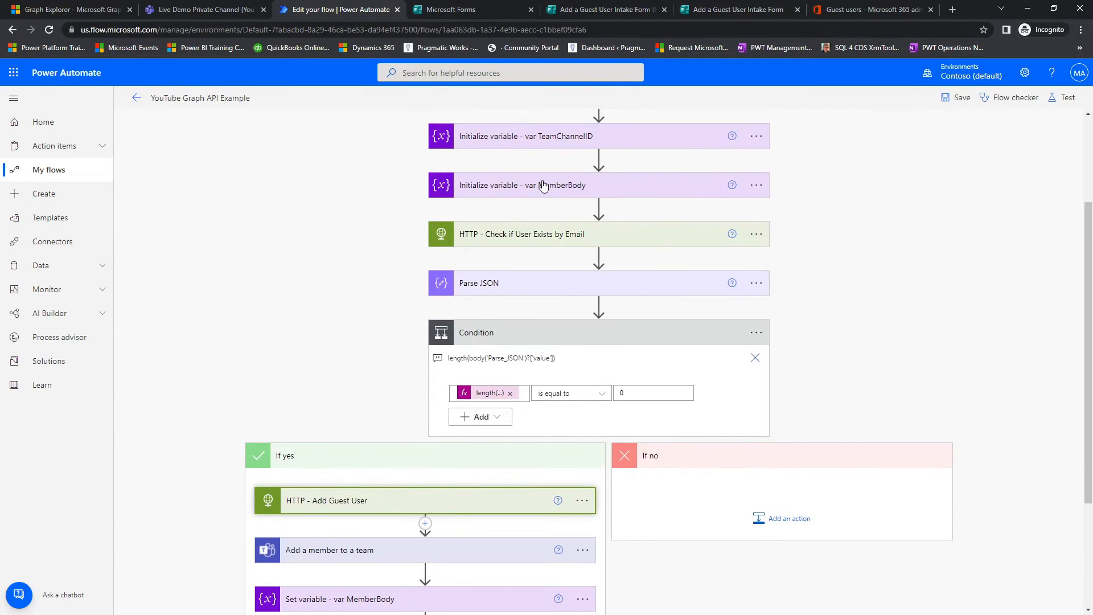
scroll(544, 185, "up", 1)
key("ctrl+2")
mouse_move(421, 213)
left_mouse_down()
mouse_move(445, 228)
mouse_move(781, 299)
left_mouse_up()
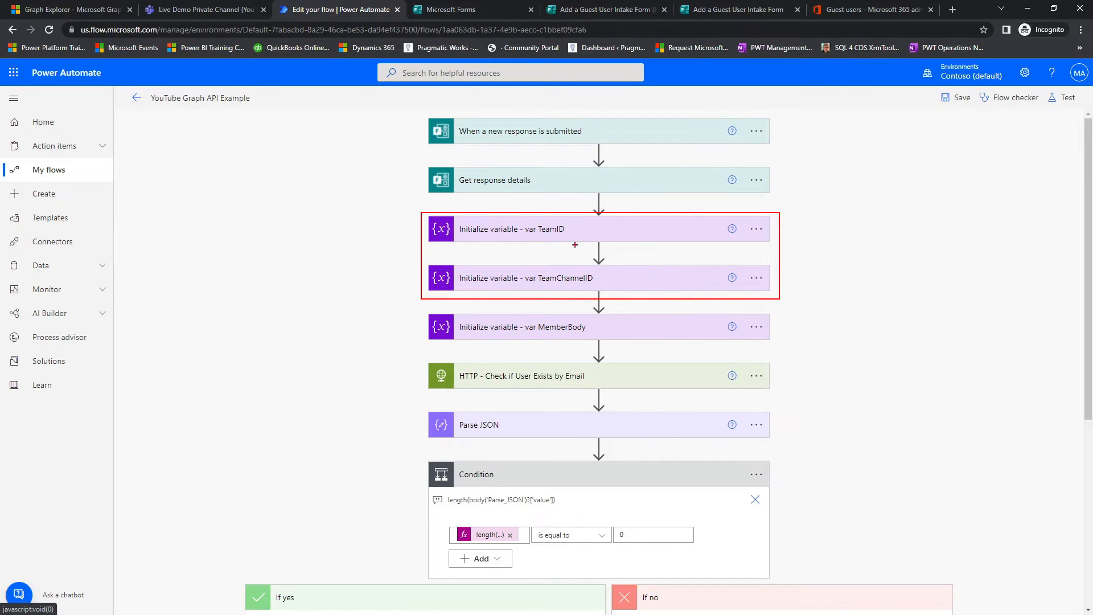
key("Escape")
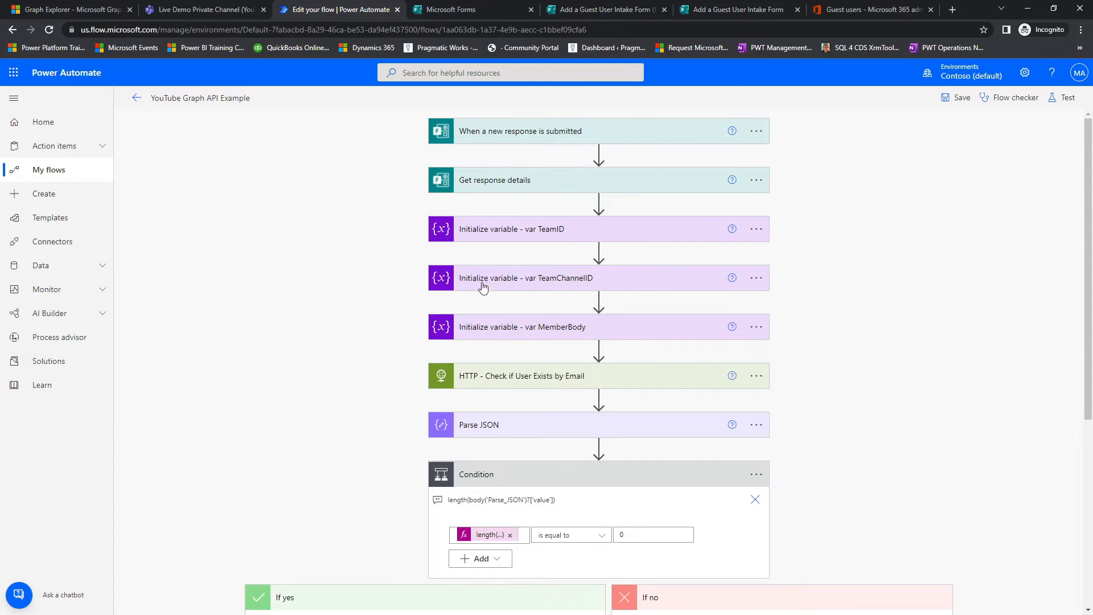
scroll(451, 281, "down", 5)
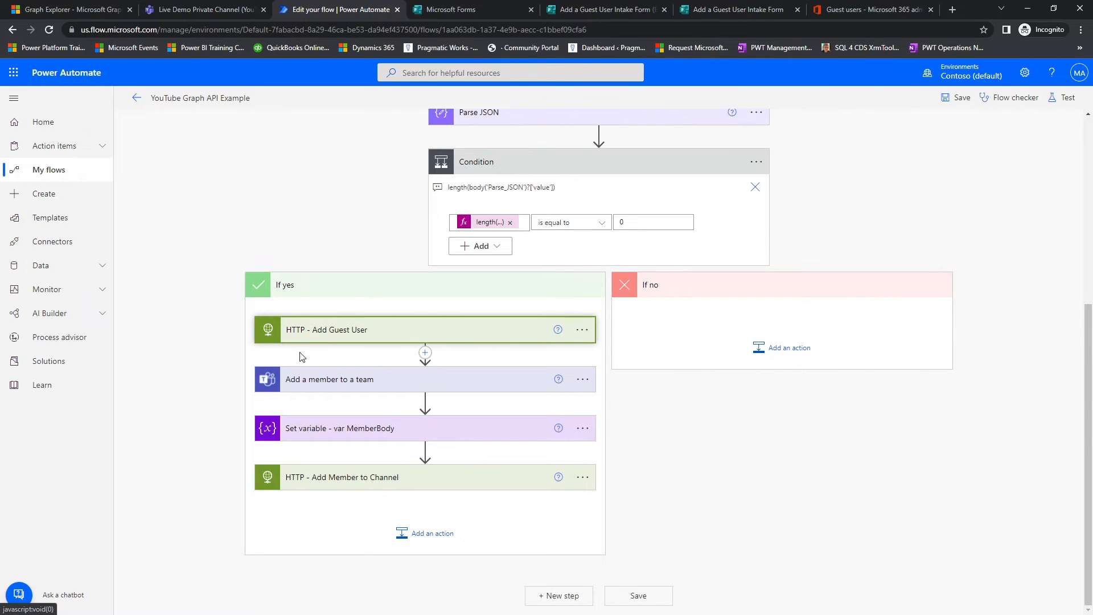
left_click_drag(259, 343, 597, 305)
left_click_drag(253, 307, 575, 341)
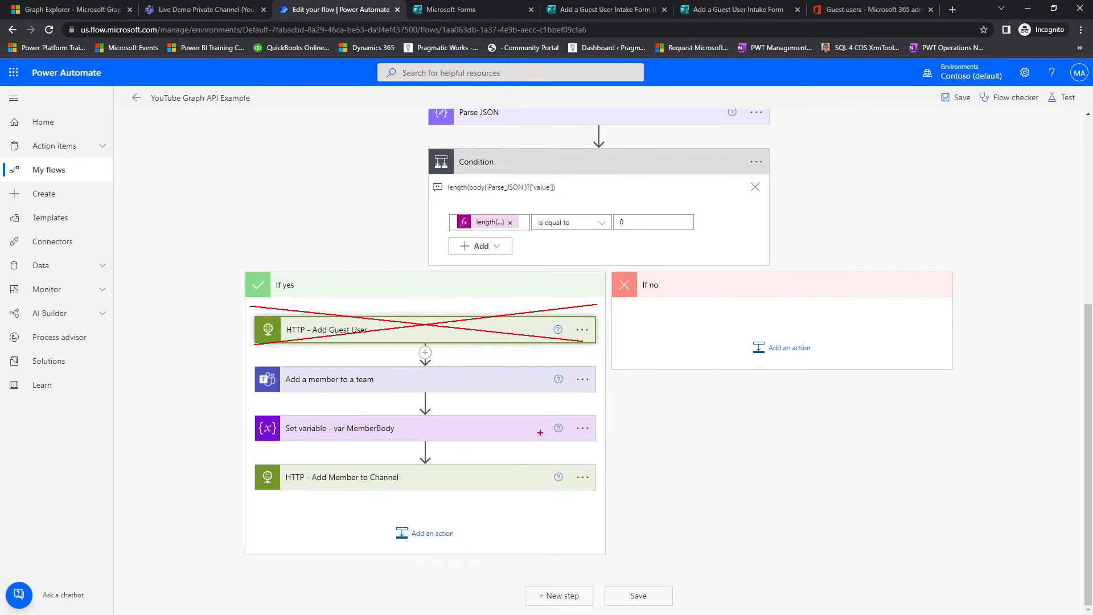
mouse_move(244, 358)
left_mouse_down()
mouse_move(379, 465)
mouse_move(581, 540)
mouse_move(598, 513)
left_mouse_up()
left_click_drag(648, 346, 587, 405)
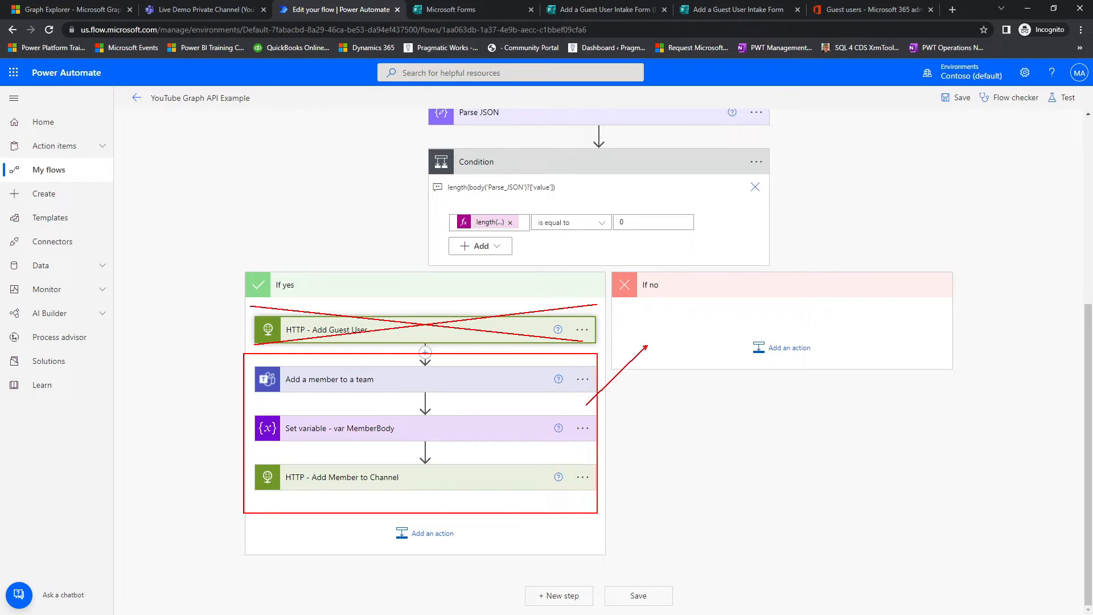
key("Escape")
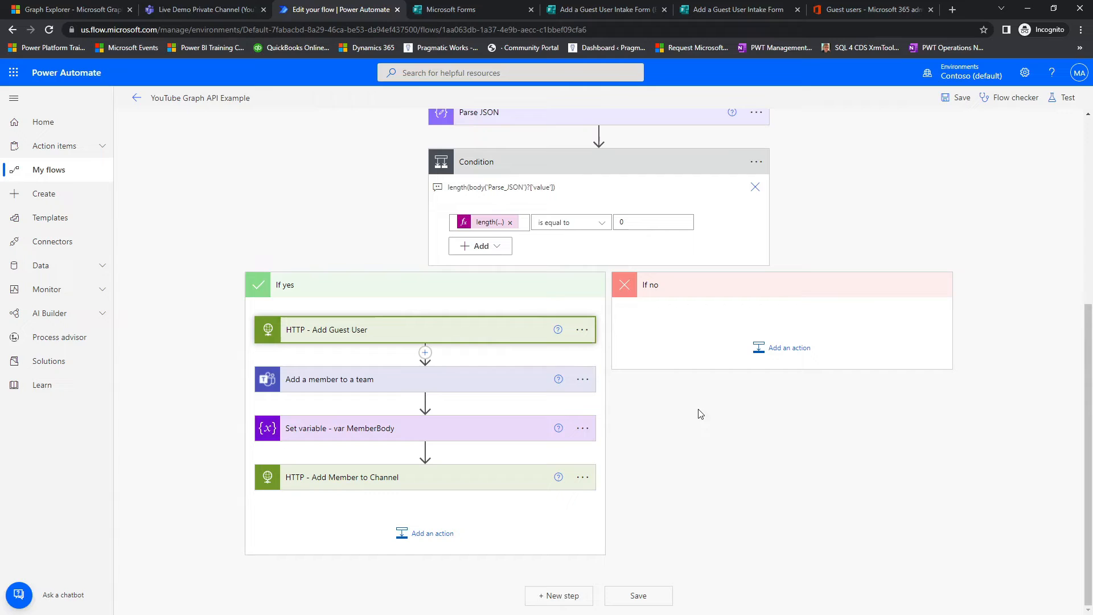
Step: Copy the Add a member to a team action from the If yes branch into the If no branch
left_click(584, 380)
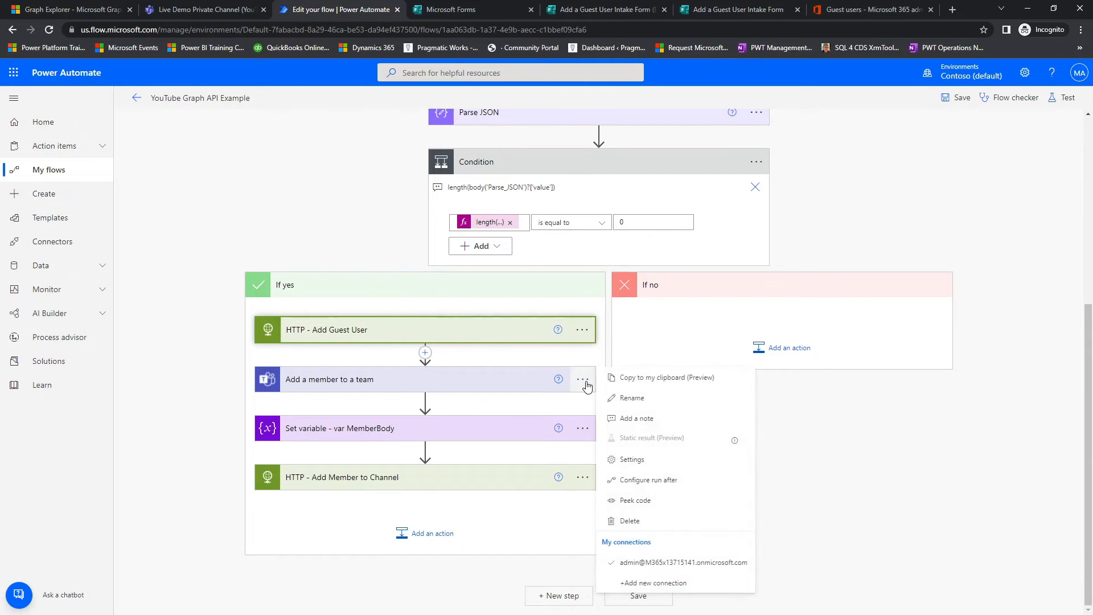
left_click(656, 379)
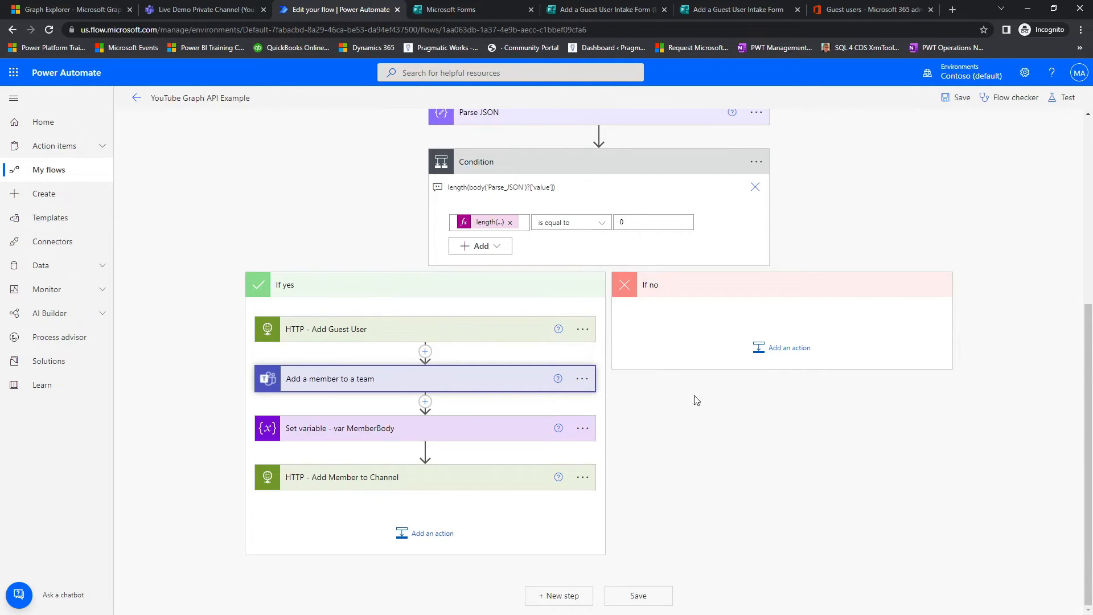
left_click(778, 348)
left_click(852, 384)
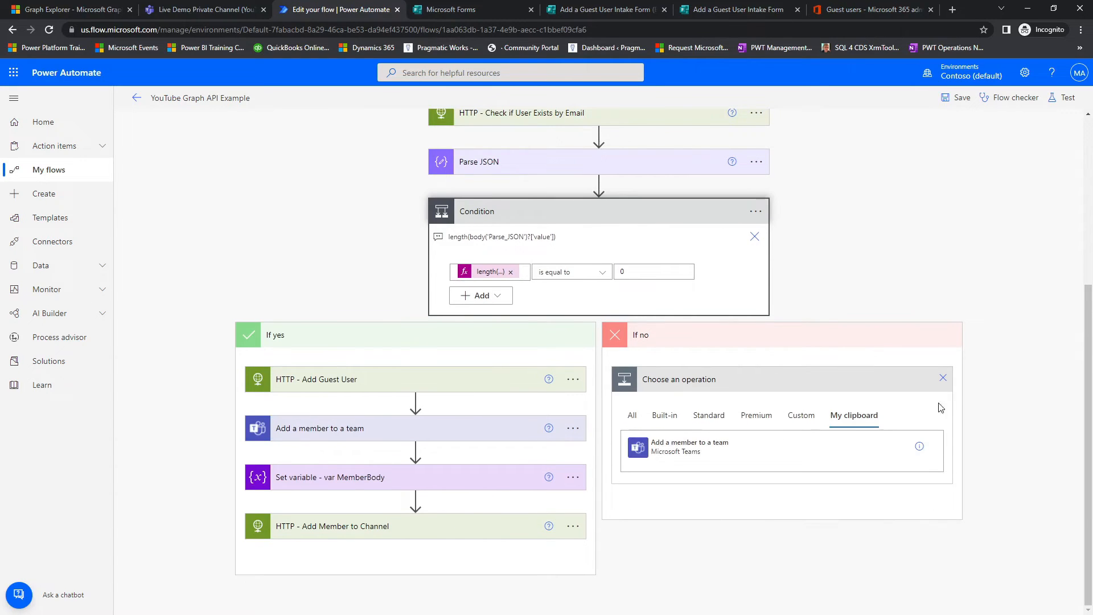
left_click(705, 446)
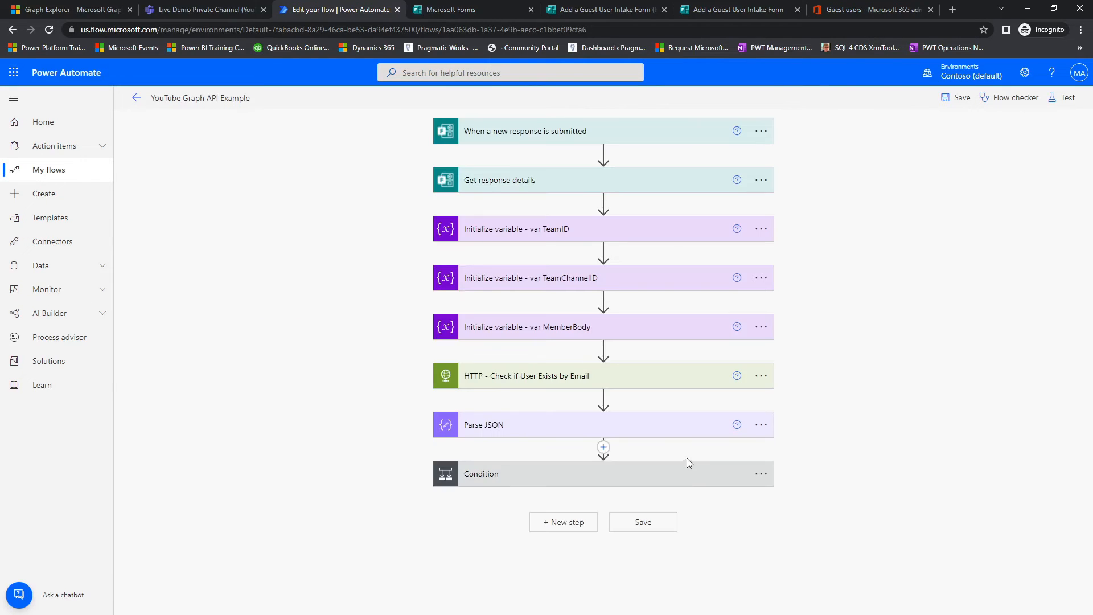
left_click(688, 478)
scroll(869, 448, "down", 5)
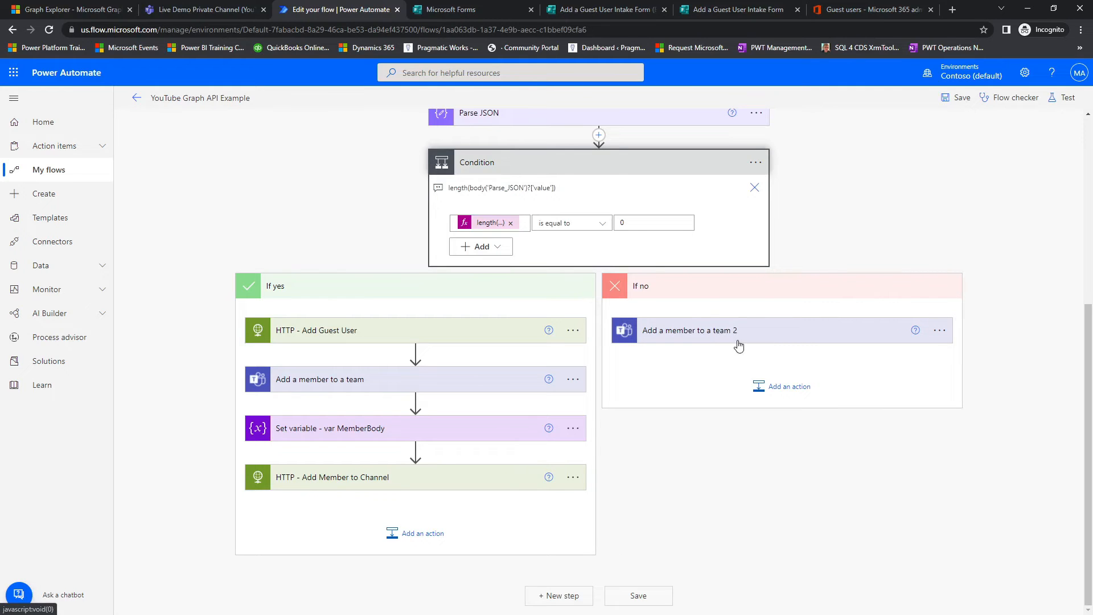
Step: Rename the copied action in the If no branch to "Add a member to a team - Existing Users"
left_click(944, 332)
left_click(939, 331)
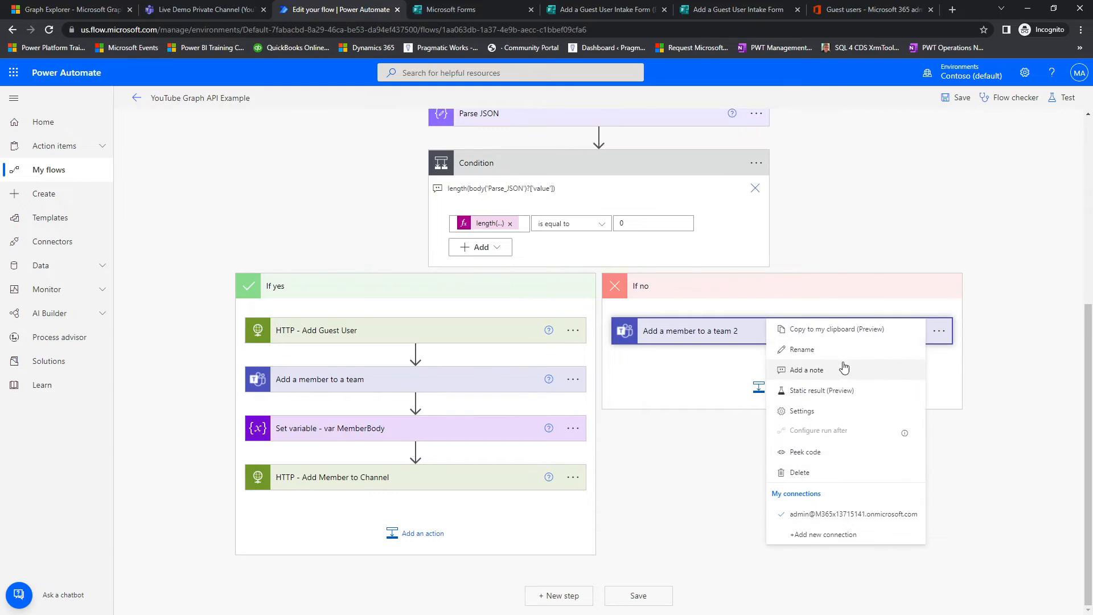
left_click(802, 350)
left_click(773, 335)
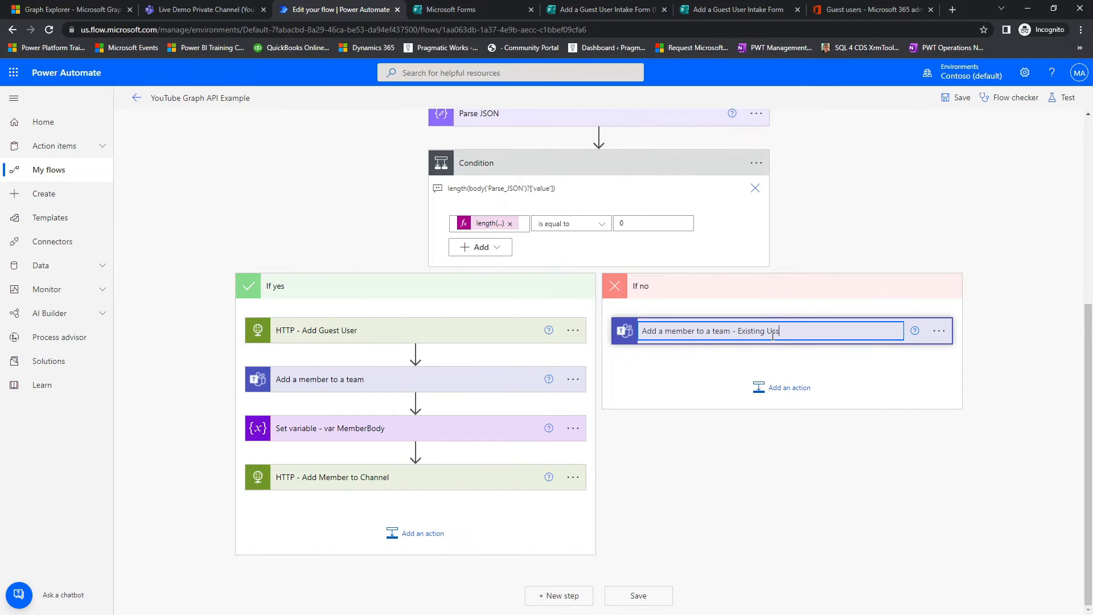
left_click(1015, 261)
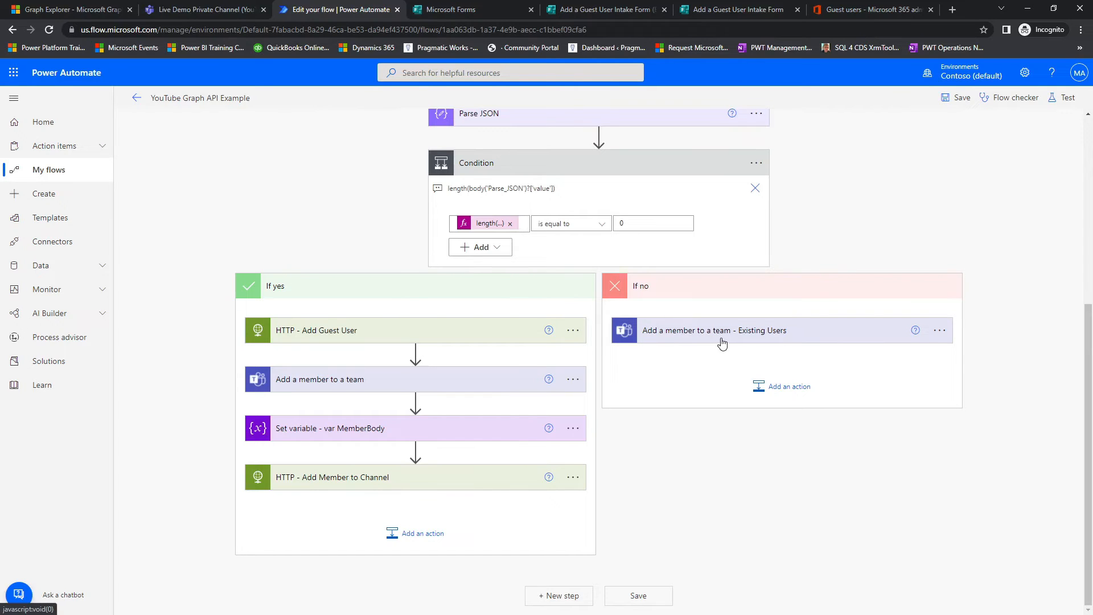
Step: Remove the invitedUser.id token from the user AAD ID of Add a member to a team - Existing Users
left_click(777, 336)
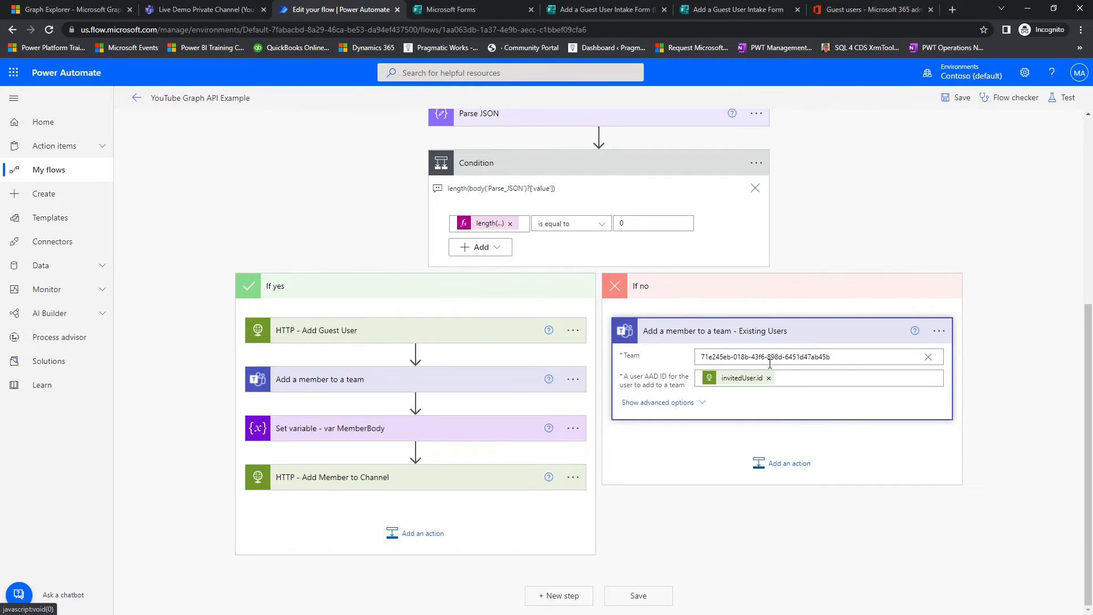
left_click_drag(792, 368, 685, 392)
mouse_move(244, 313)
left_mouse_down()
mouse_move(552, 371)
mouse_move(597, 350)
left_mouse_up()
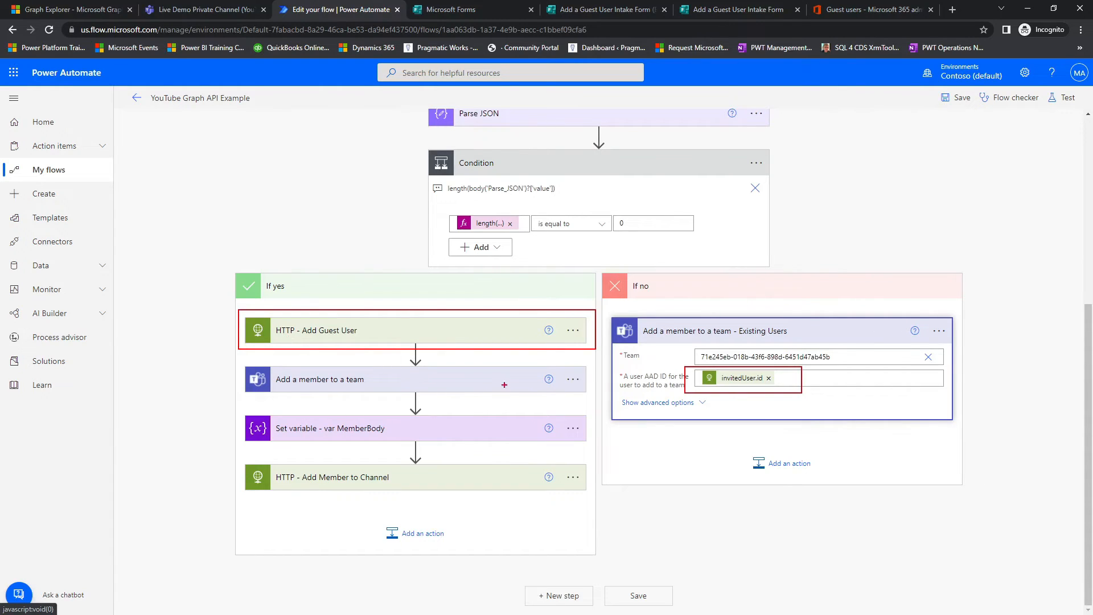
key("Escape")
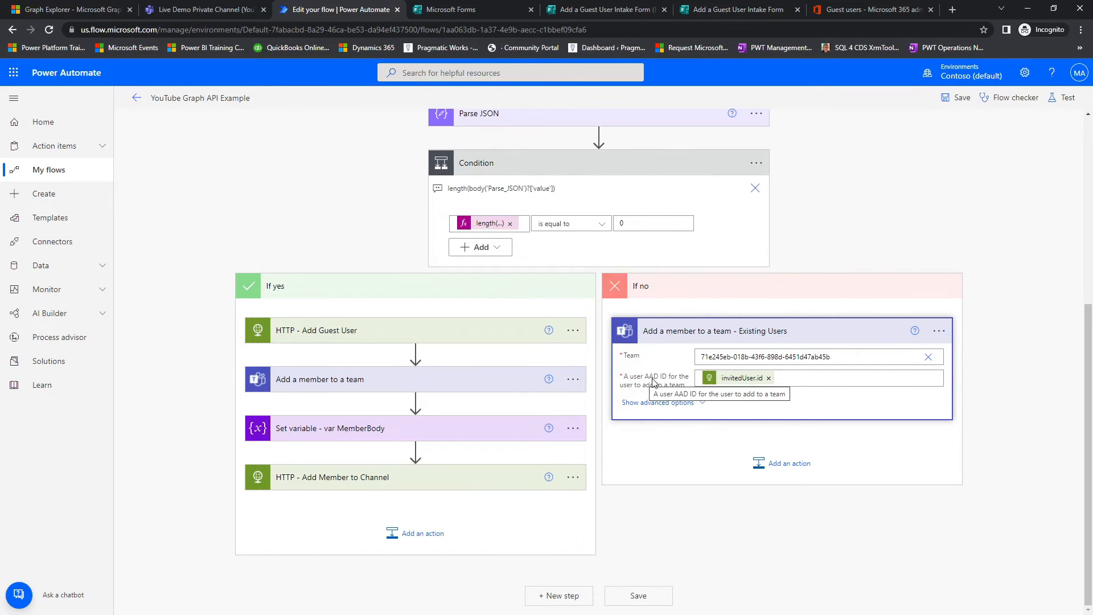
left_click(769, 378)
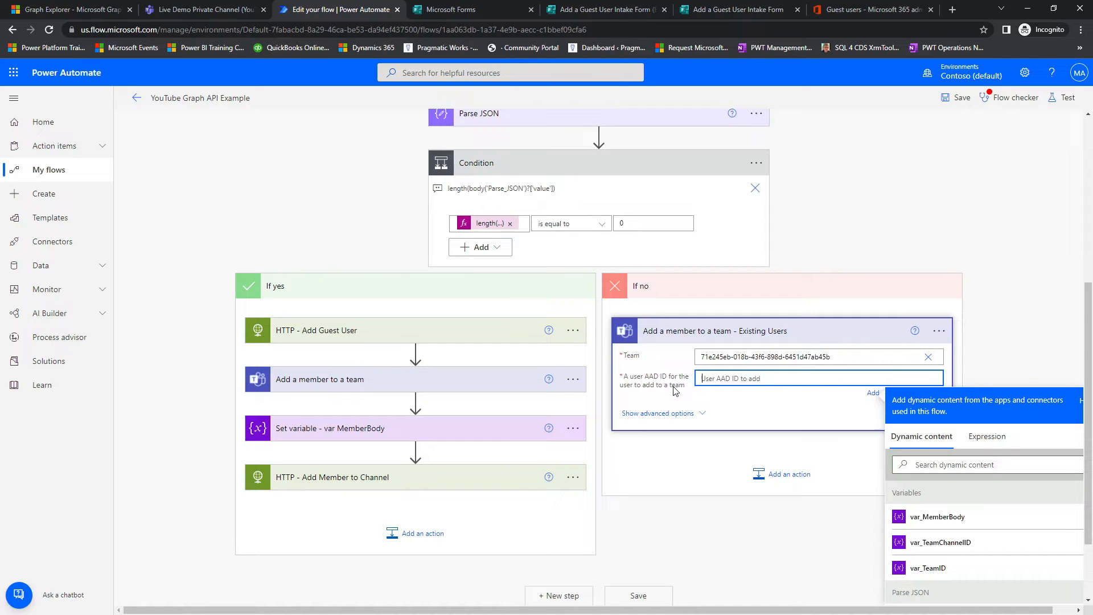
Step: Set the user AAD ID of Add a member to a team - Existing Users to the id from Parse JSON
scroll(511, 332, "up", 3)
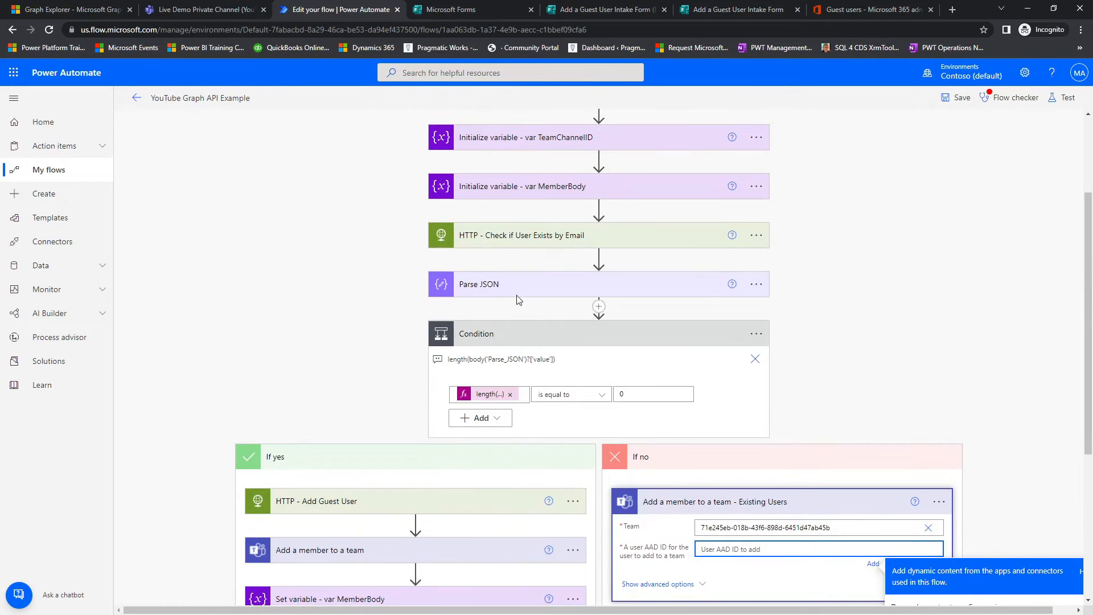
scroll(861, 330, "down", 3)
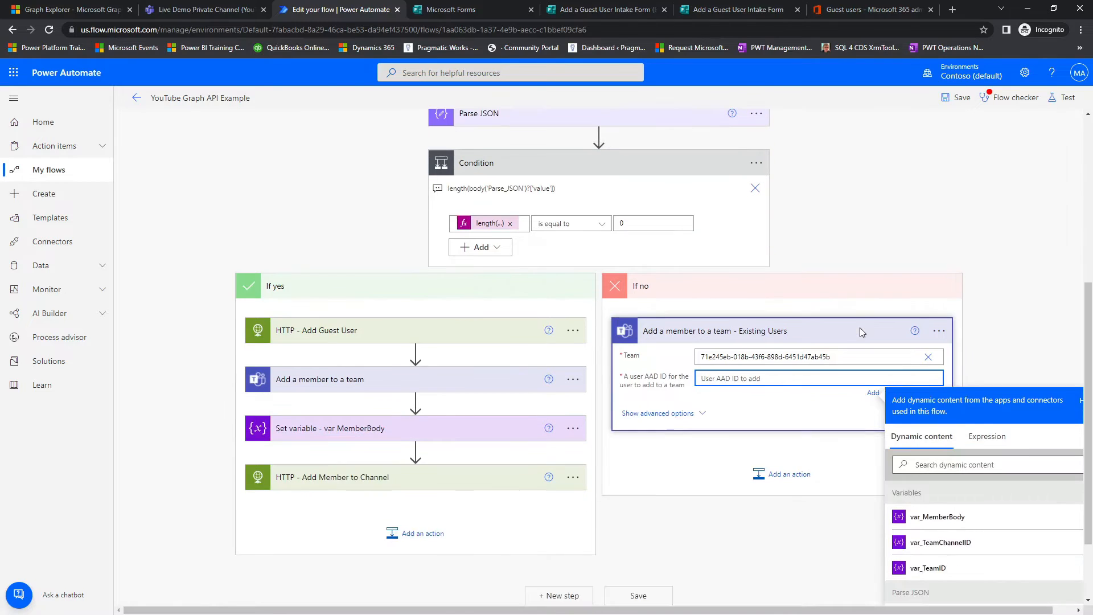
scroll(851, 381, "down", 2)
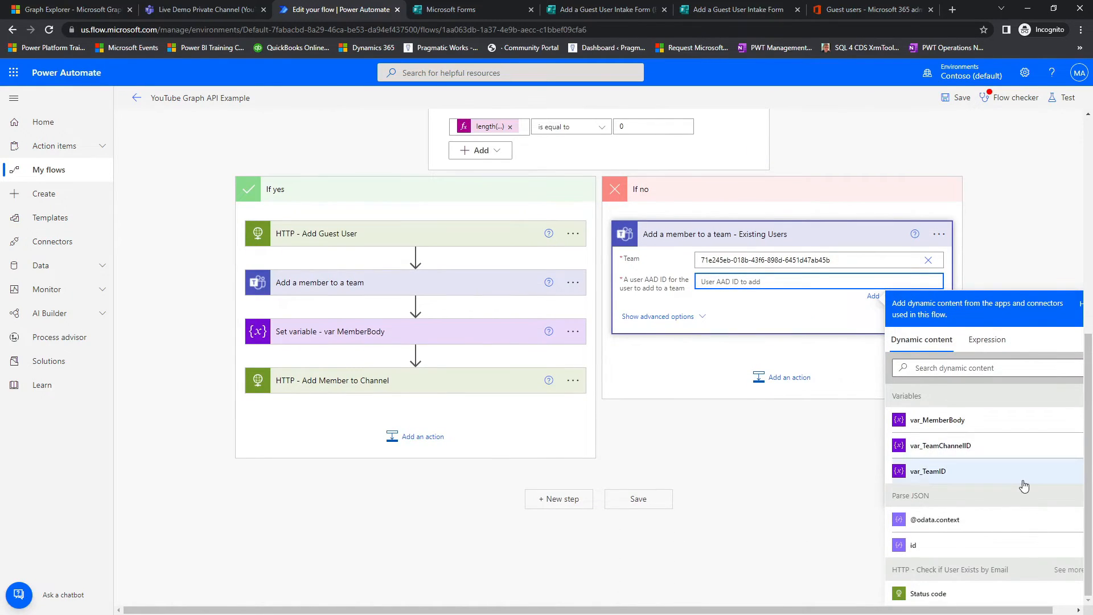
left_click_drag(900, 610, 996, 610)
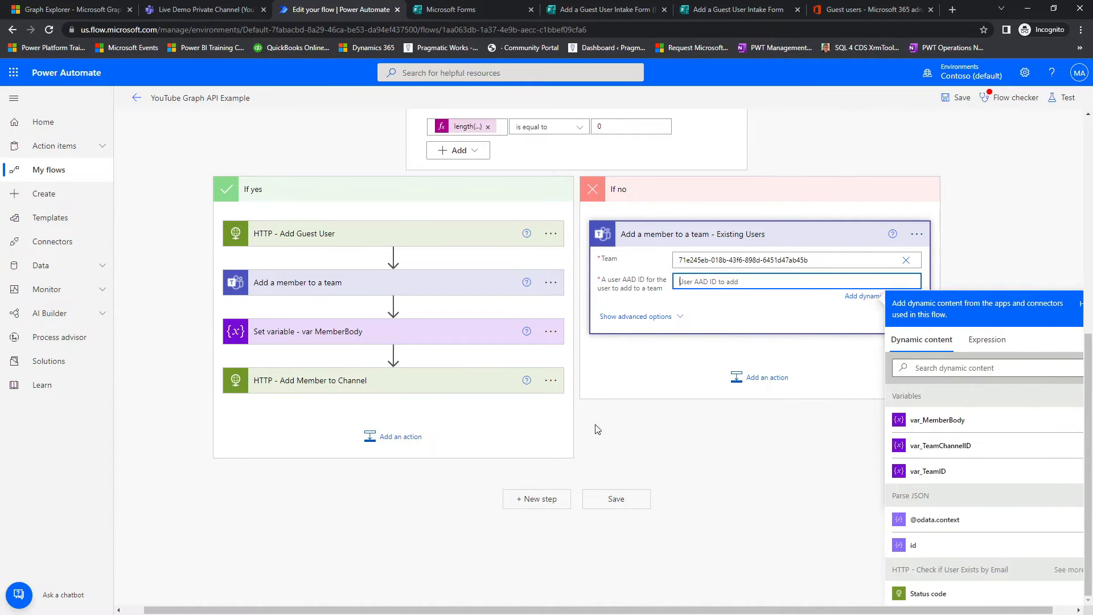
scroll(592, 387, "up", 6)
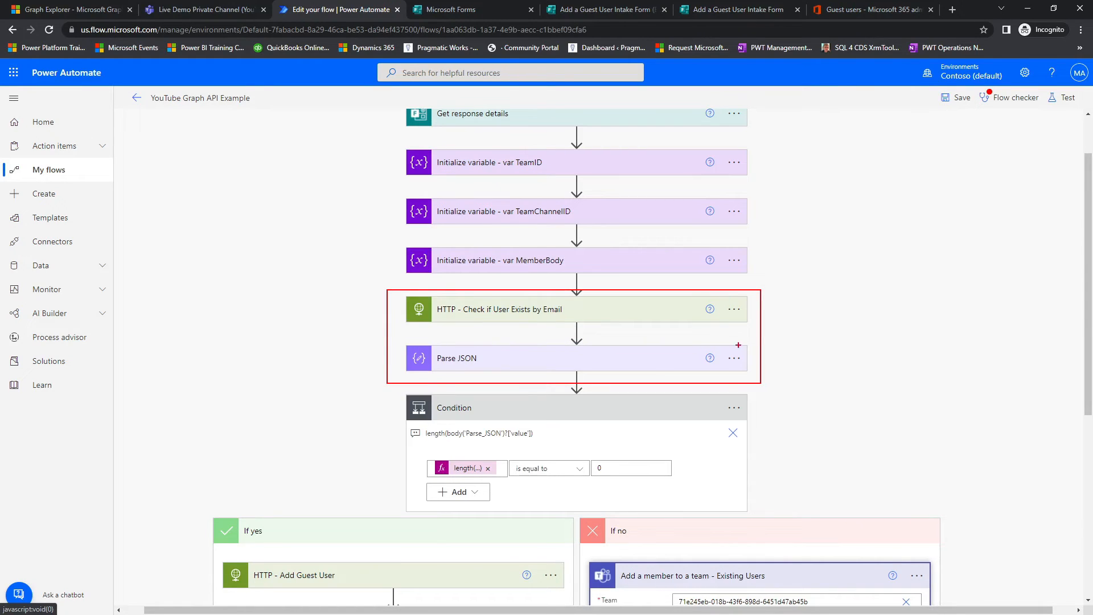
key("Escape")
scroll(791, 404, "down", 5)
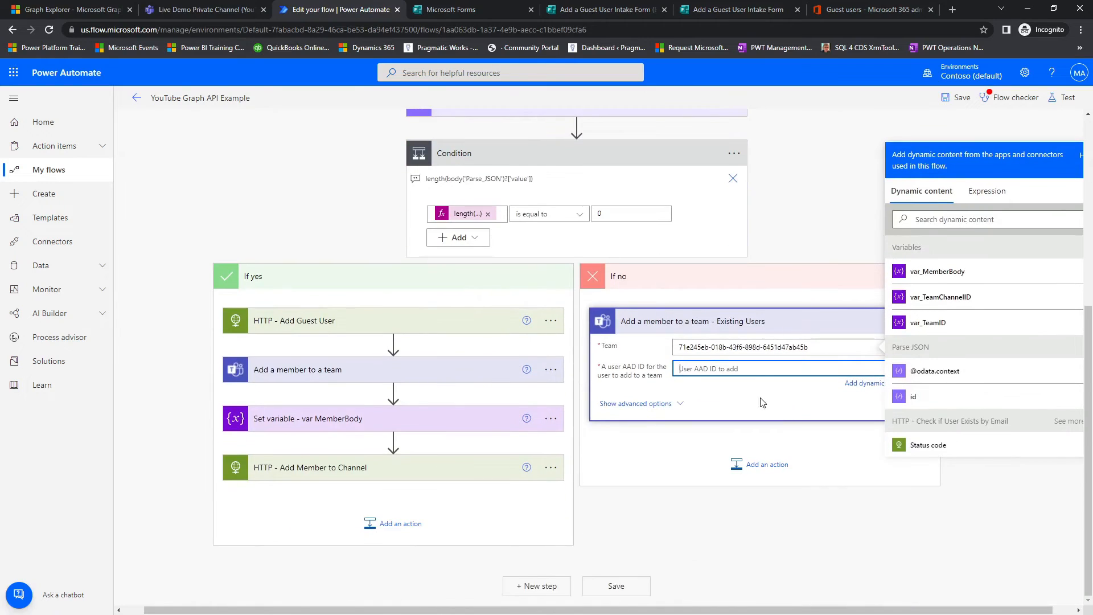
left_click(945, 399)
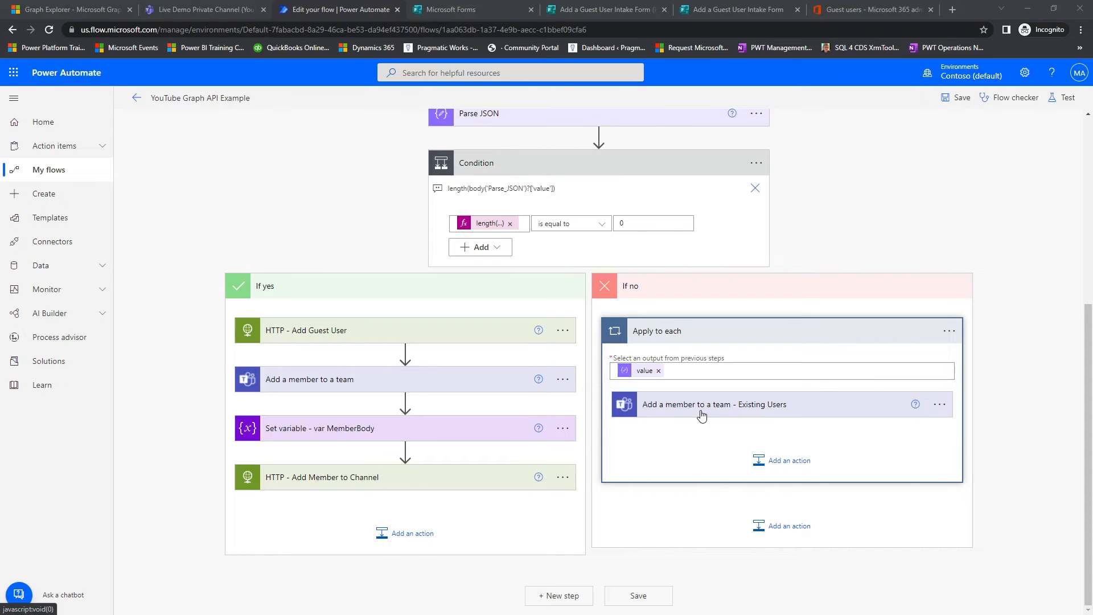
Step: Try to re-enter 71e245eb-018b-43f6-898d-6451d47ab45b as the Team of Add a member to a team - Existing Users and check the flow for errors
left_click(752, 414)
double_click(812, 431)
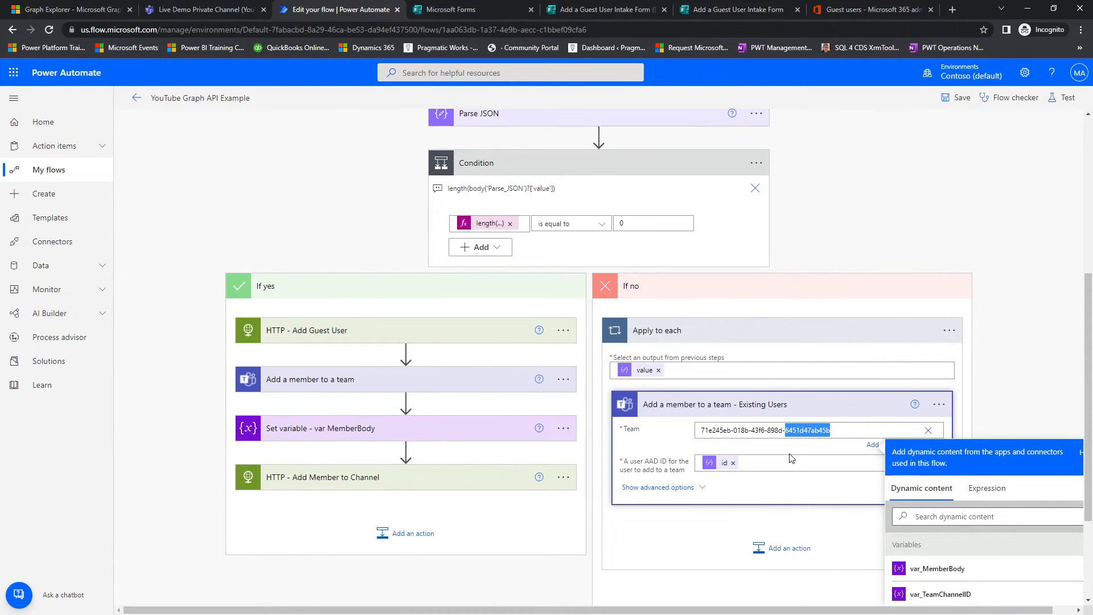
left_click(928, 430)
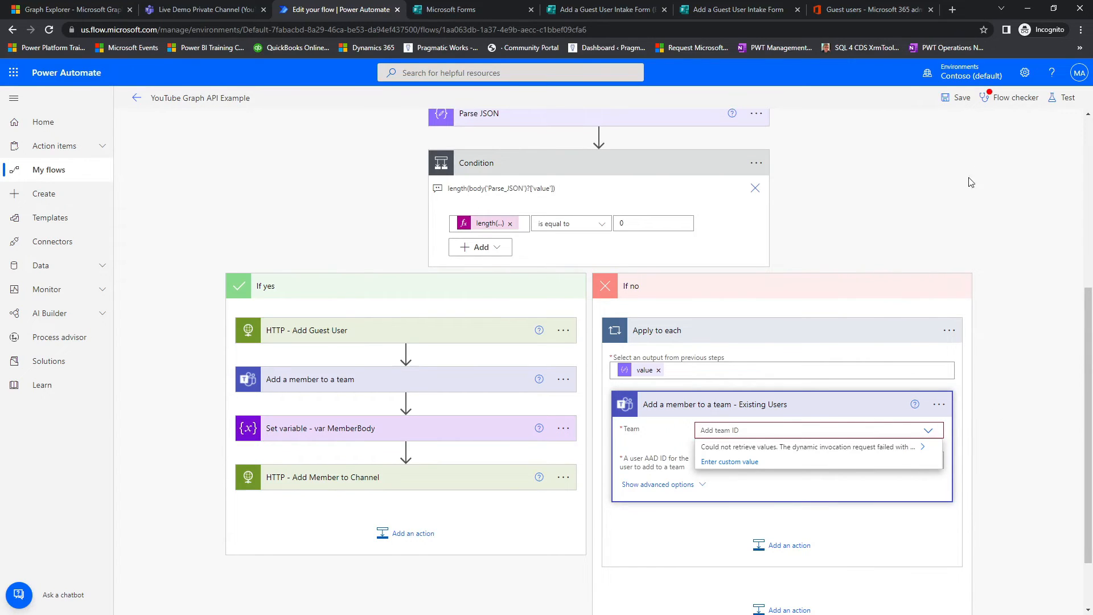
type("71e245eb-018b-43f6-898d-6451d47ab45b")
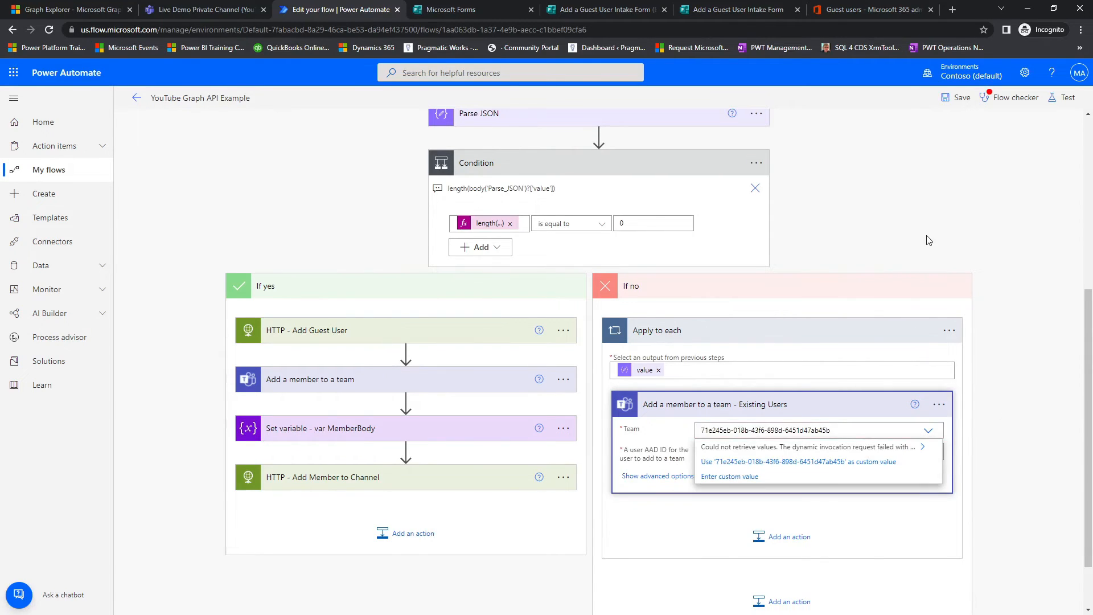
left_click(1005, 98)
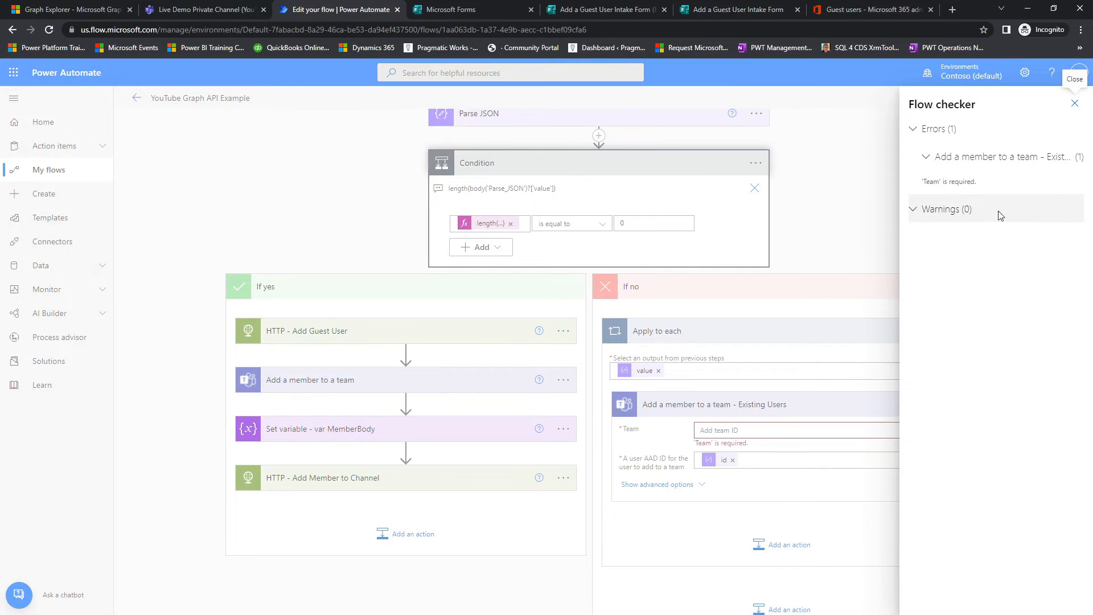
left_click(1075, 103)
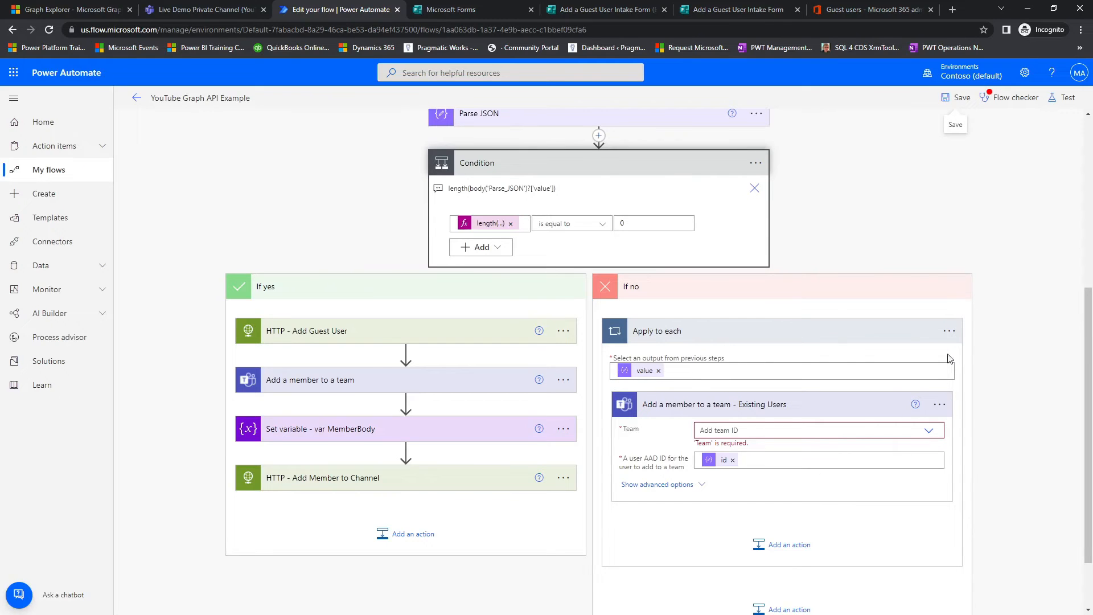
Step: Delete the Apply to each loop and the action inside it from the If no branch
left_click(949, 332)
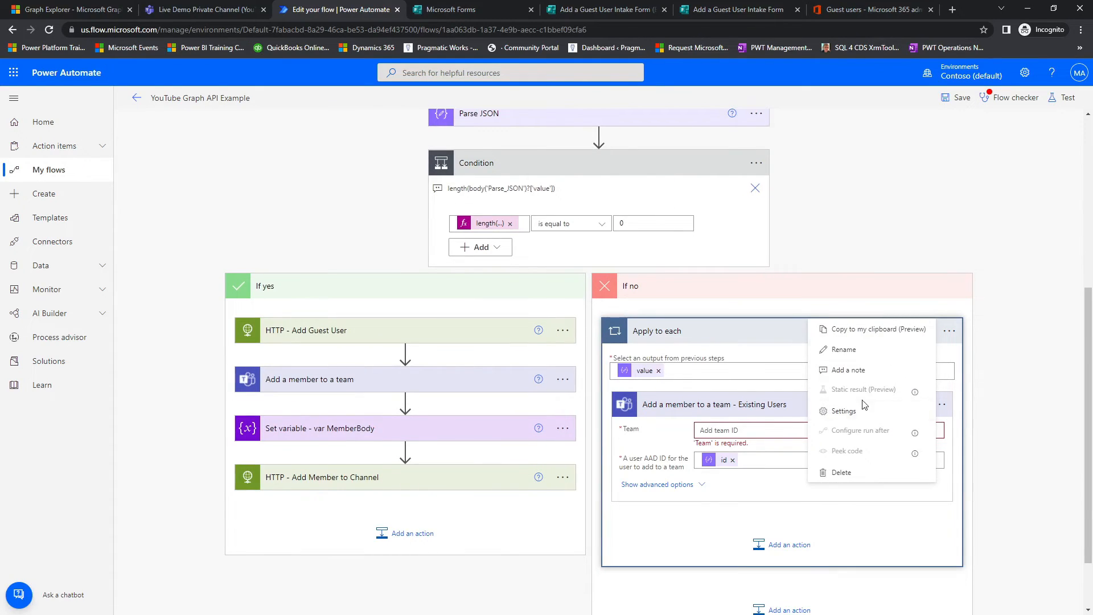
left_click(842, 472)
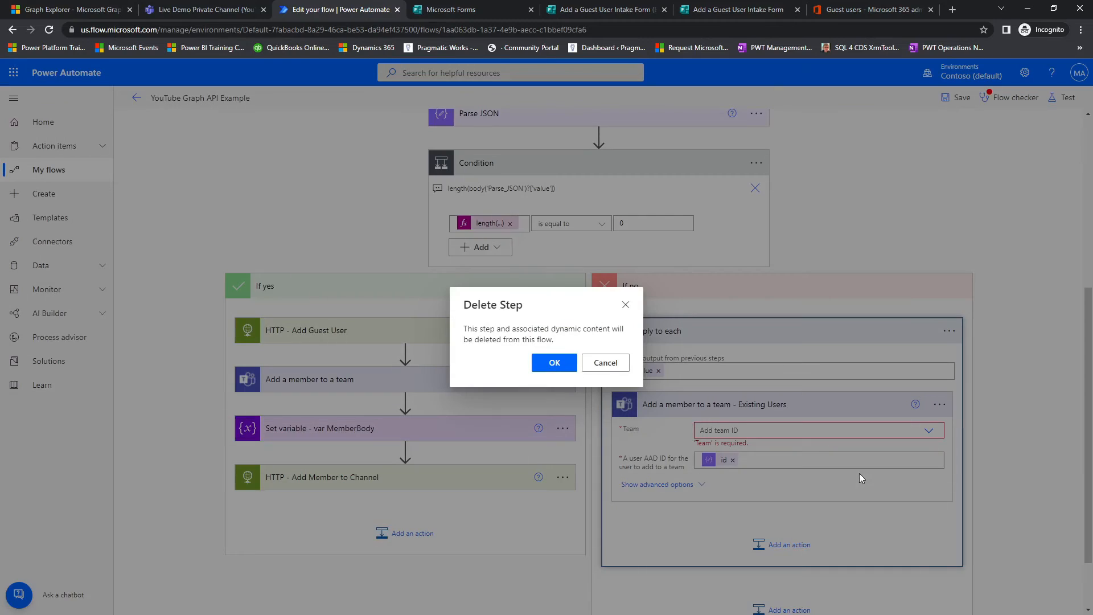
left_click(569, 366)
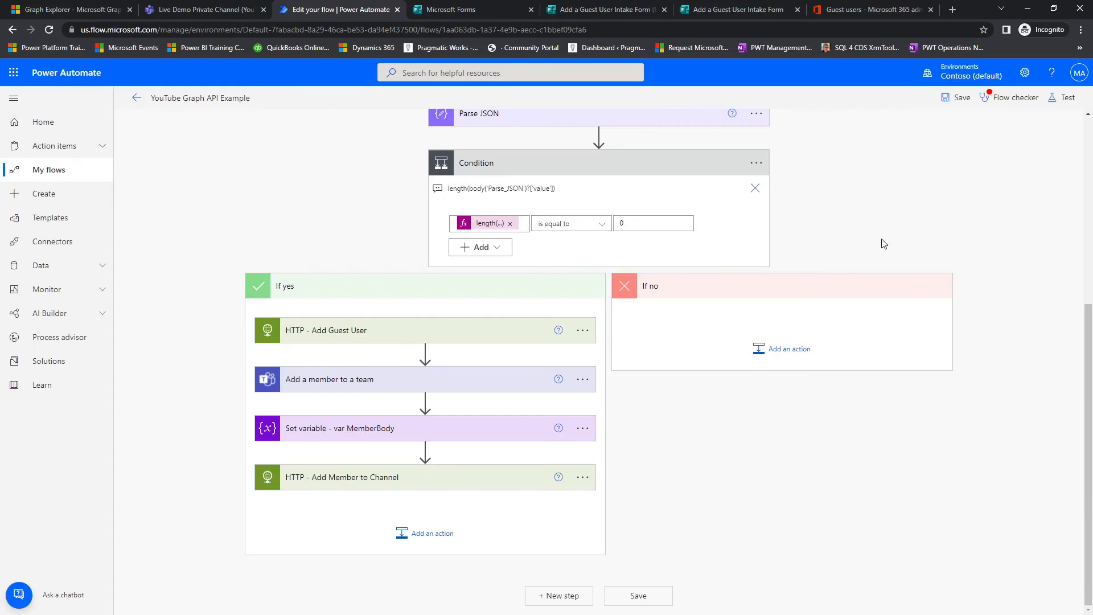
Step: Save the flow and add a new Microsoft Teams Add a member to a team action to the If no branch
left_click(961, 100)
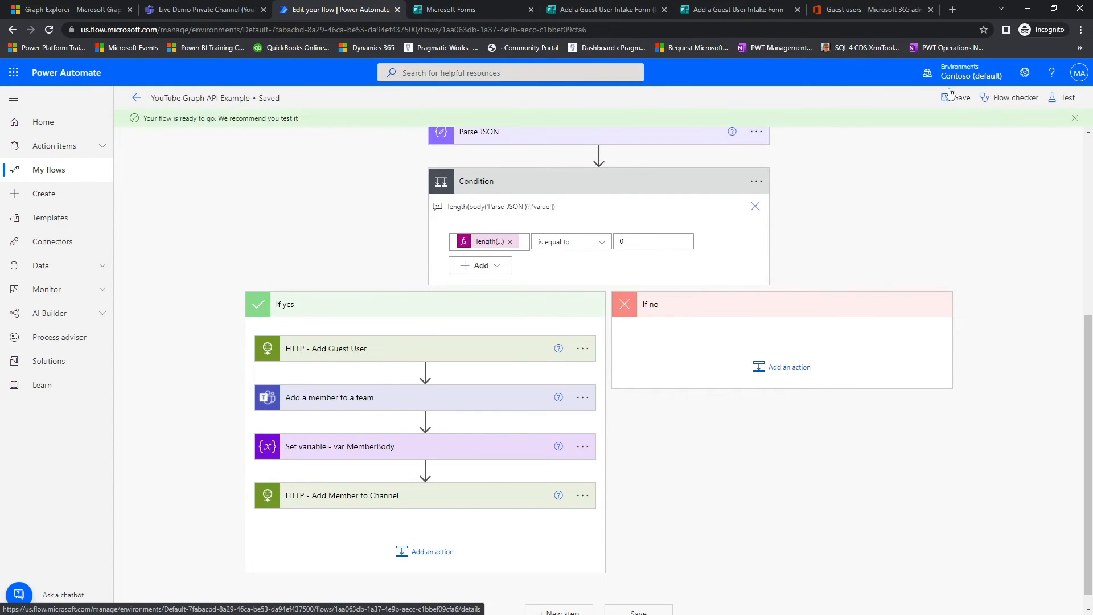
left_click(789, 376)
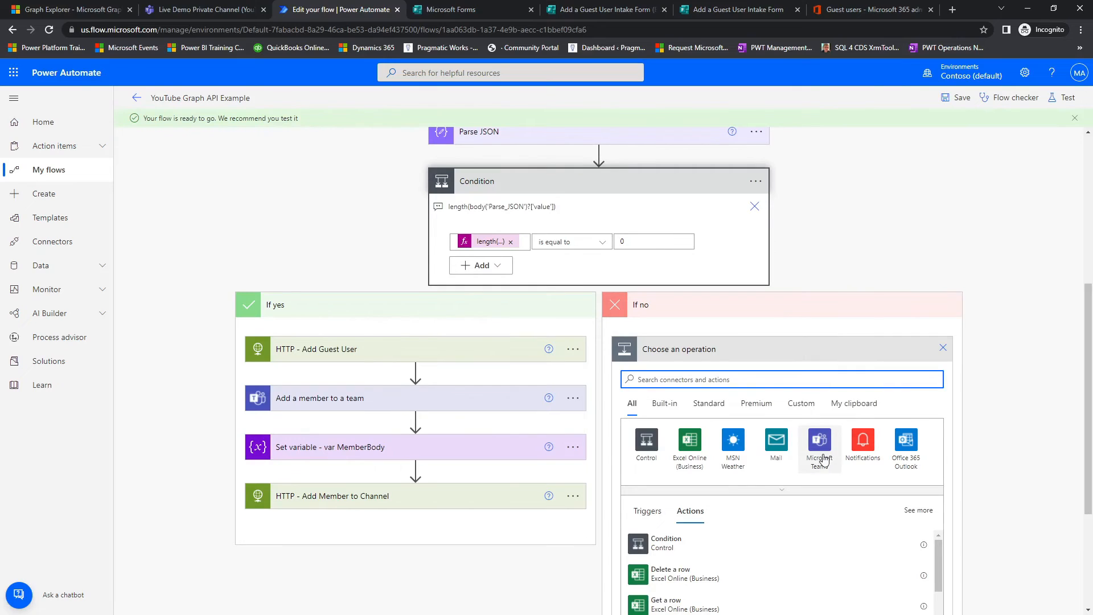
left_click(820, 446)
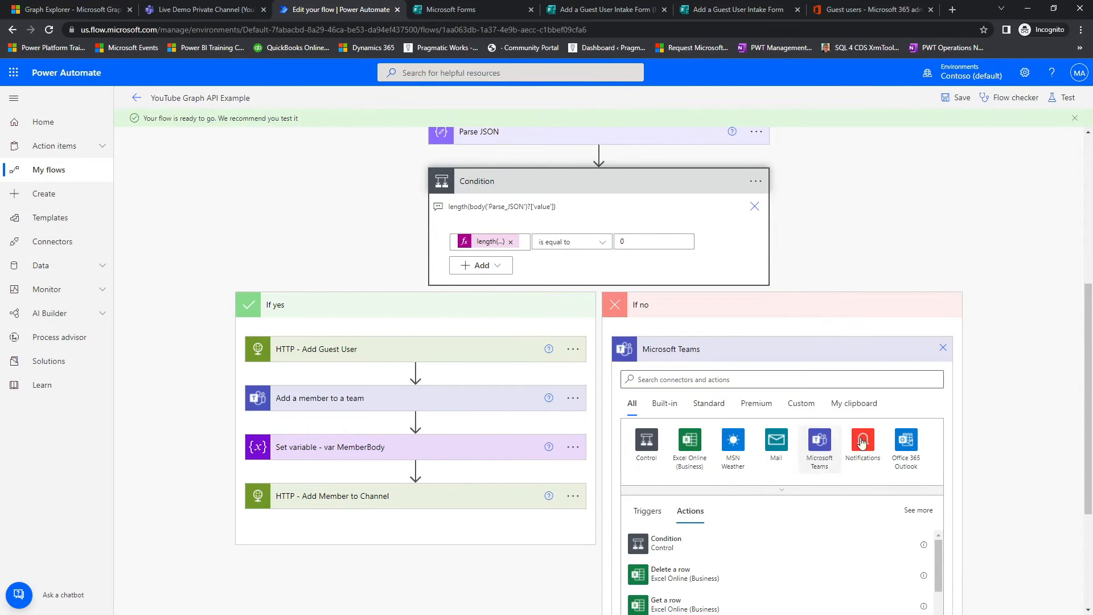
scroll(991, 398, "down", 3)
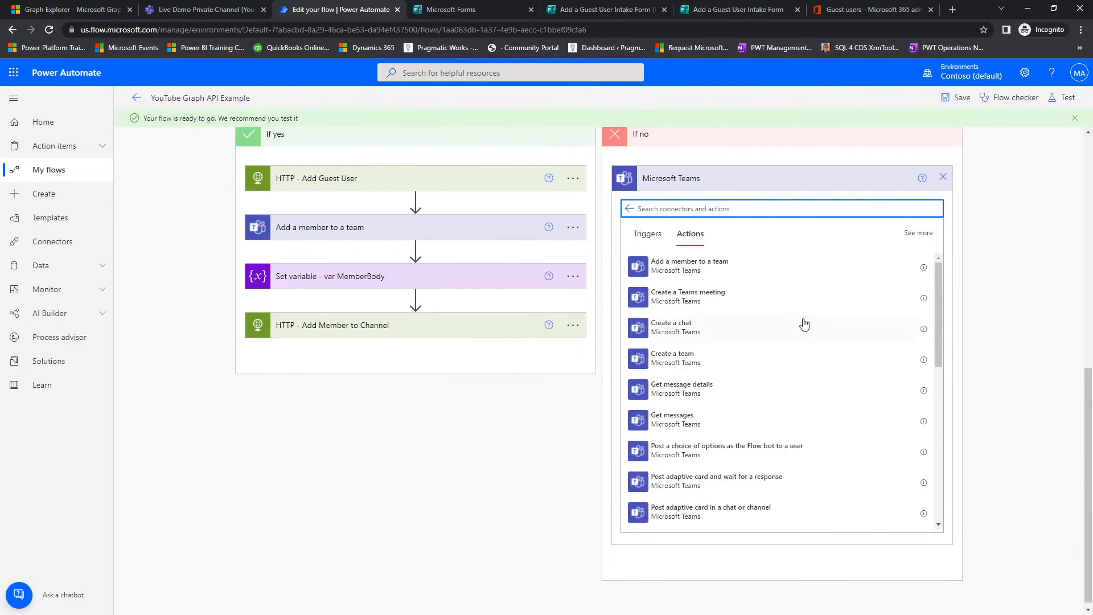
left_click(699, 275)
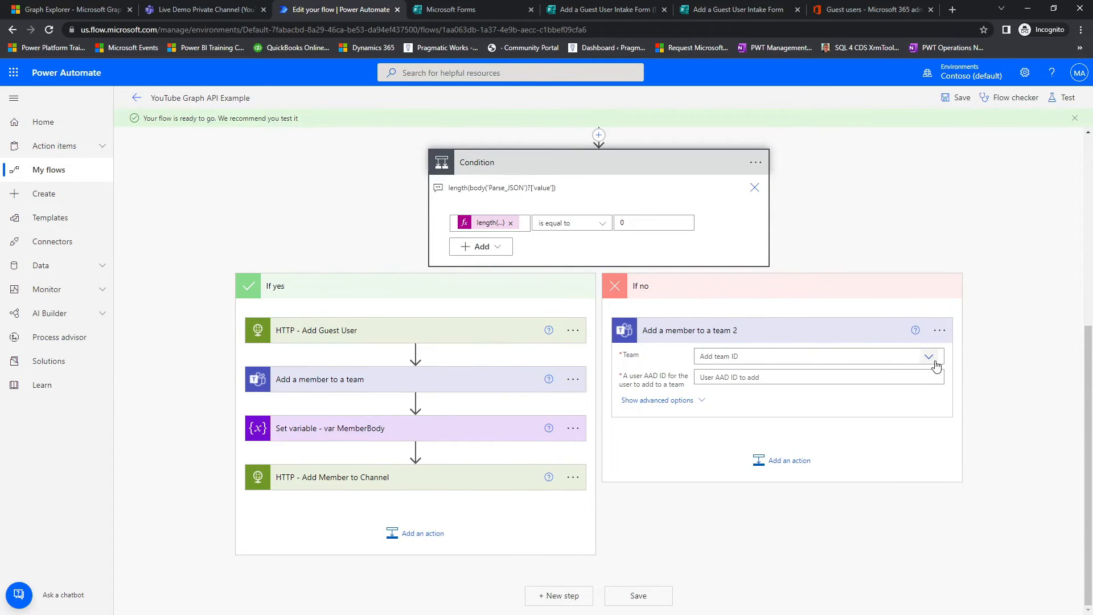
Step: Set the Team of the new Add a member to a team action in the If no branch to YouTube
left_click(934, 360)
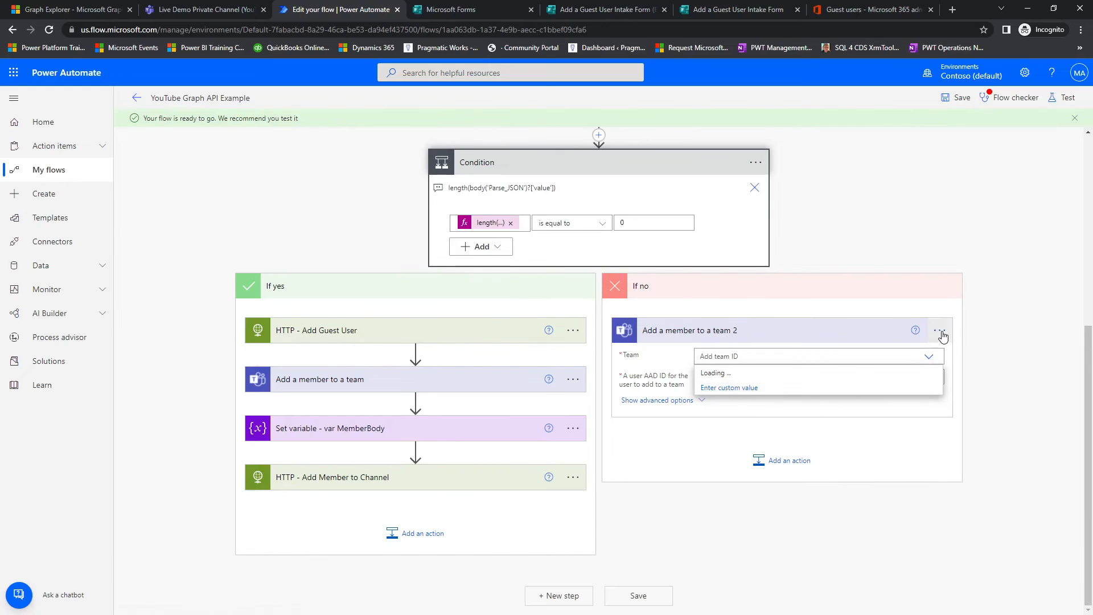
left_click(903, 407)
left_click(927, 357)
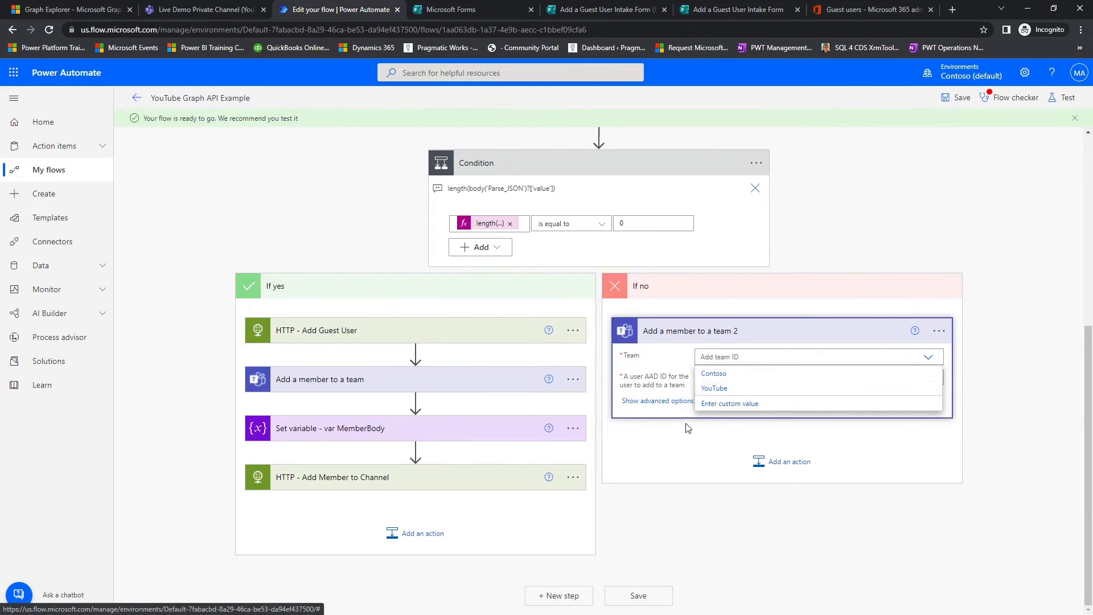
left_click(714, 389)
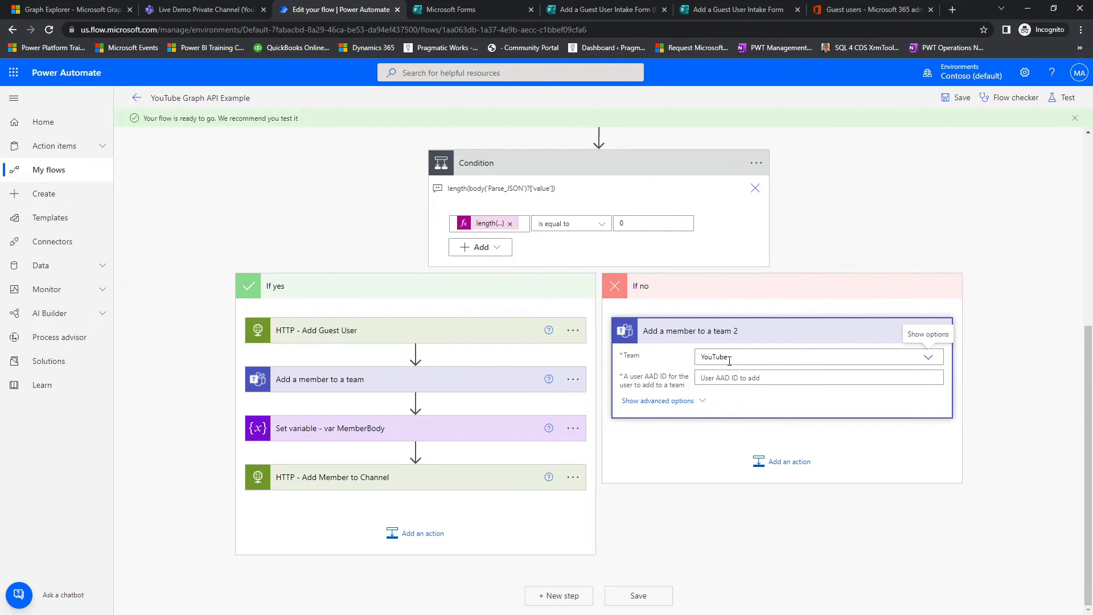
Step: Fill the user AAD ID of the If no branch's Add a member to a team 2 with Parse JSON dynamic content and save the flow
left_click(744, 379)
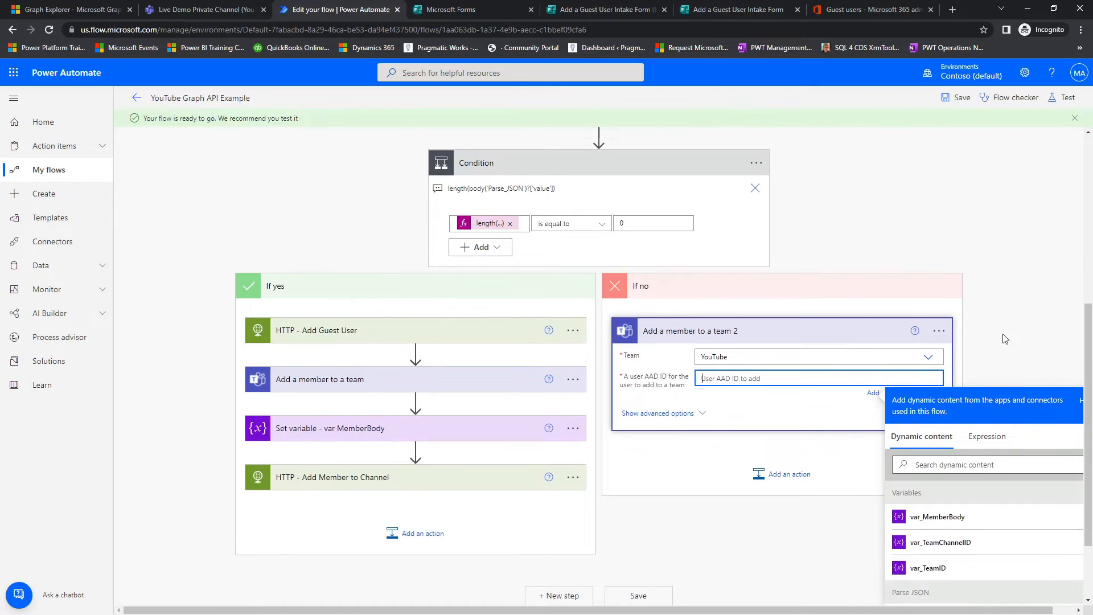
scroll(1005, 339, "down", 2)
left_click(954, 547)
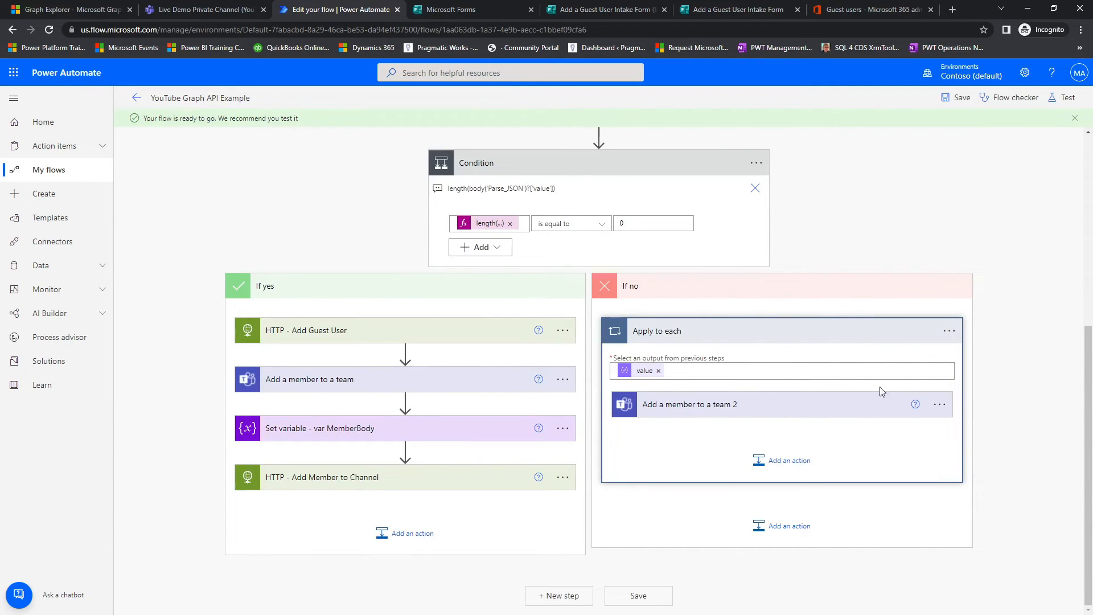
left_click(958, 97)
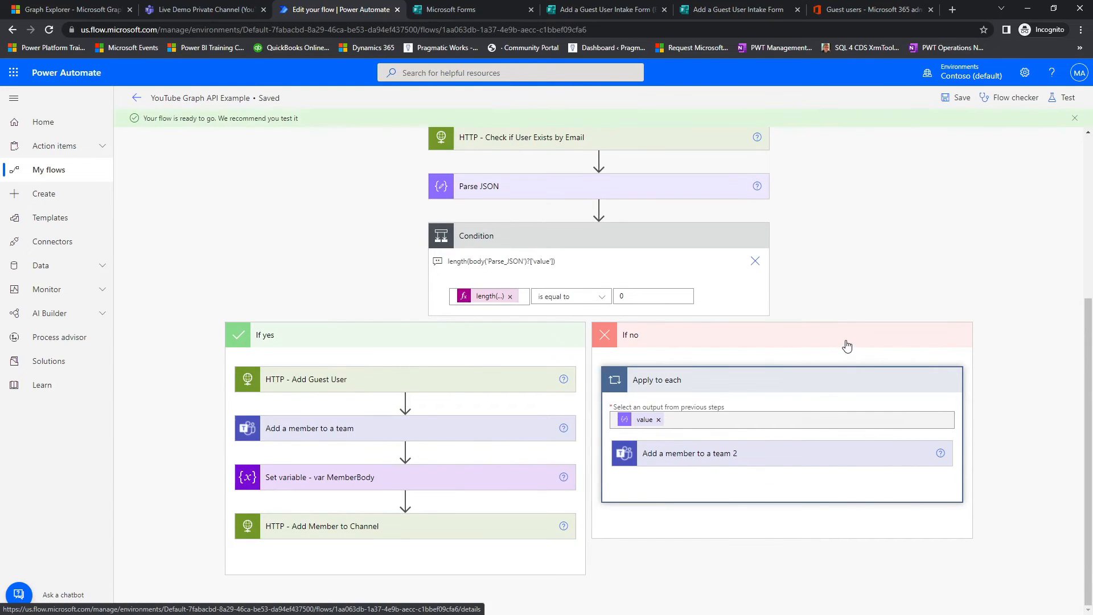
Step: Rename the Teams action inside the Apply to each loop to Add a member to a team - Existing Users
left_click(938, 405)
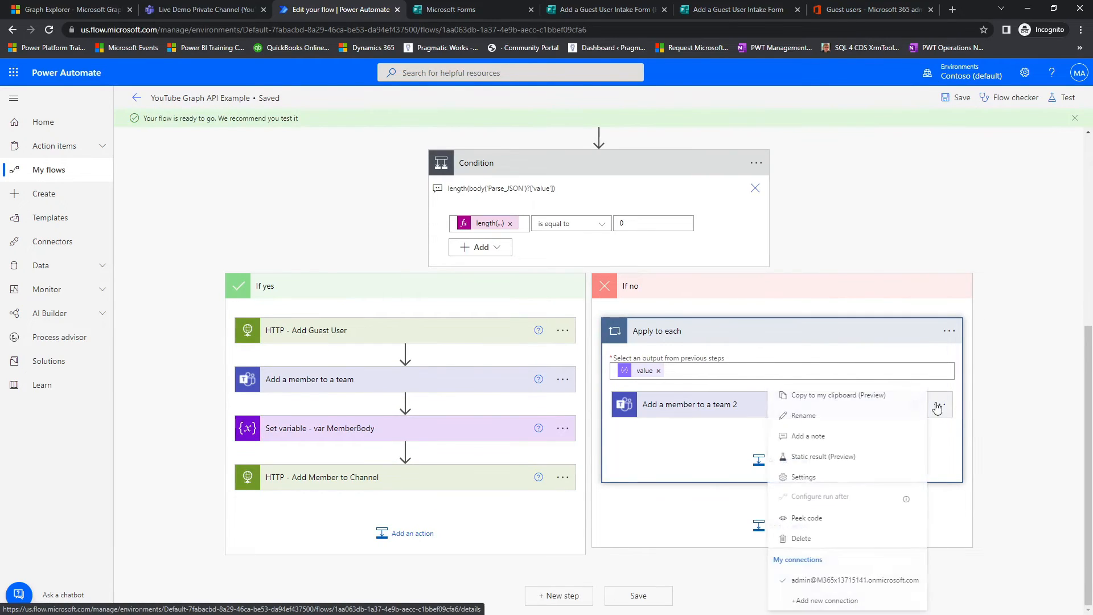
left_click(809, 481)
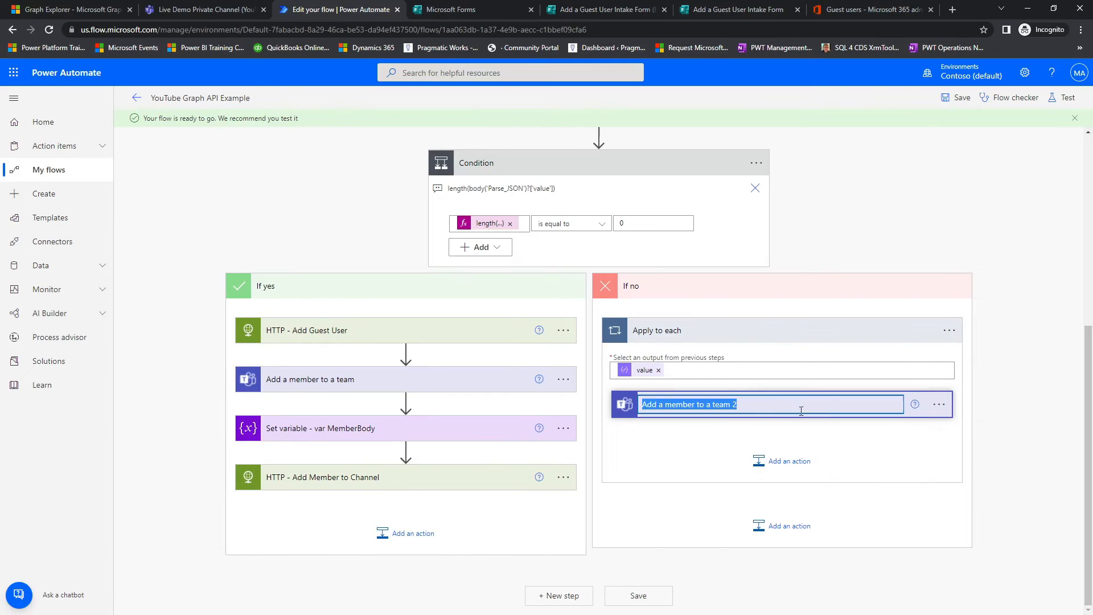
left_click(765, 407)
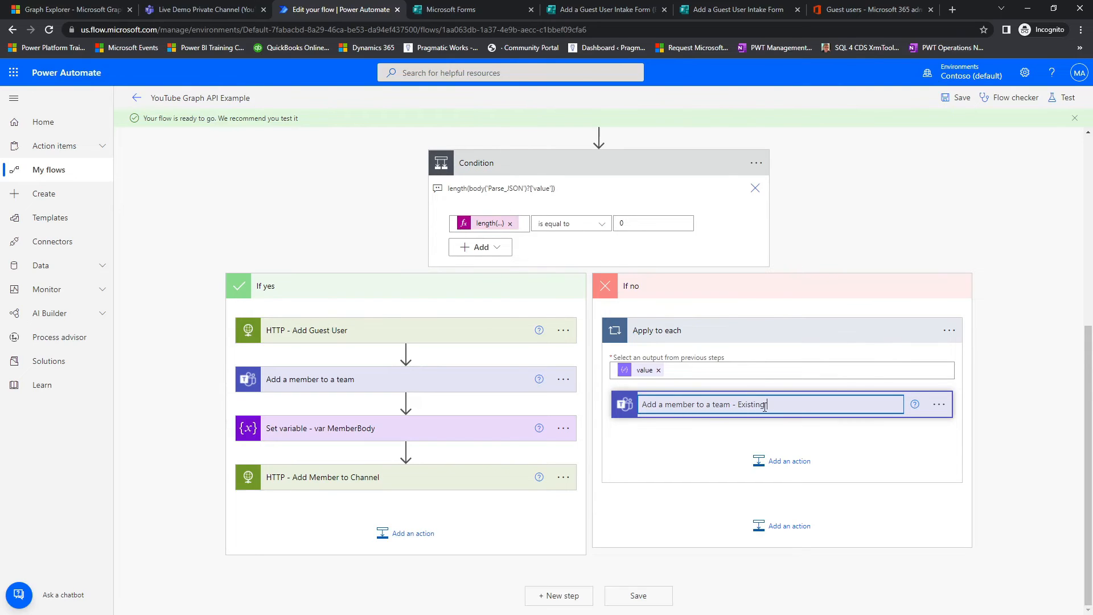
left_click(904, 447)
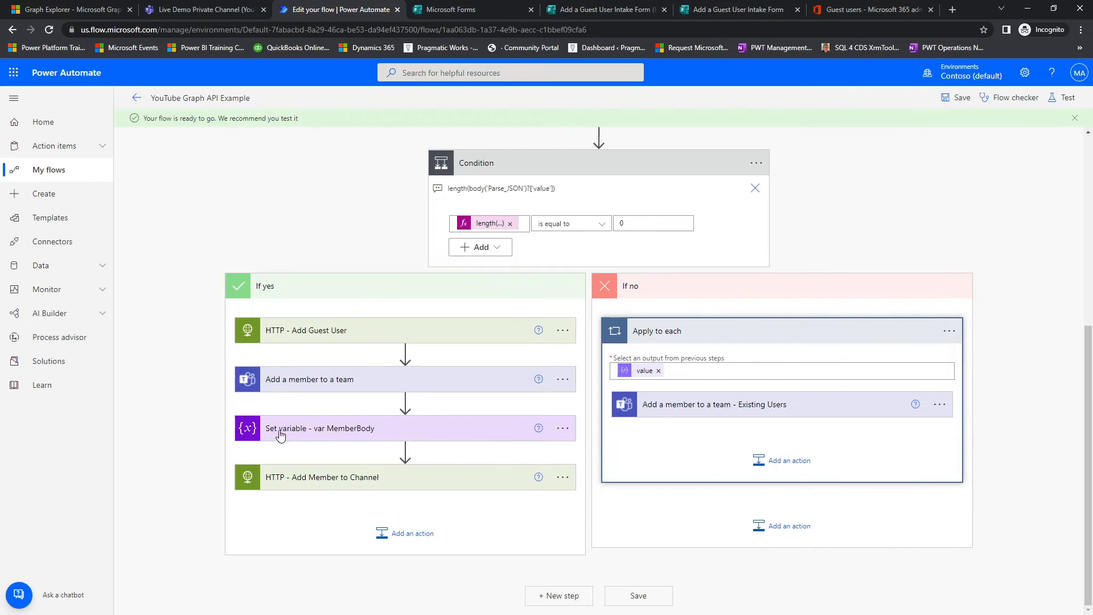
Step: Add a Set variable action after the Teams action in the Apply to each loop and choose var_MemberBody as its variable
left_click(795, 470)
scroll(725, 485, "down", 3)
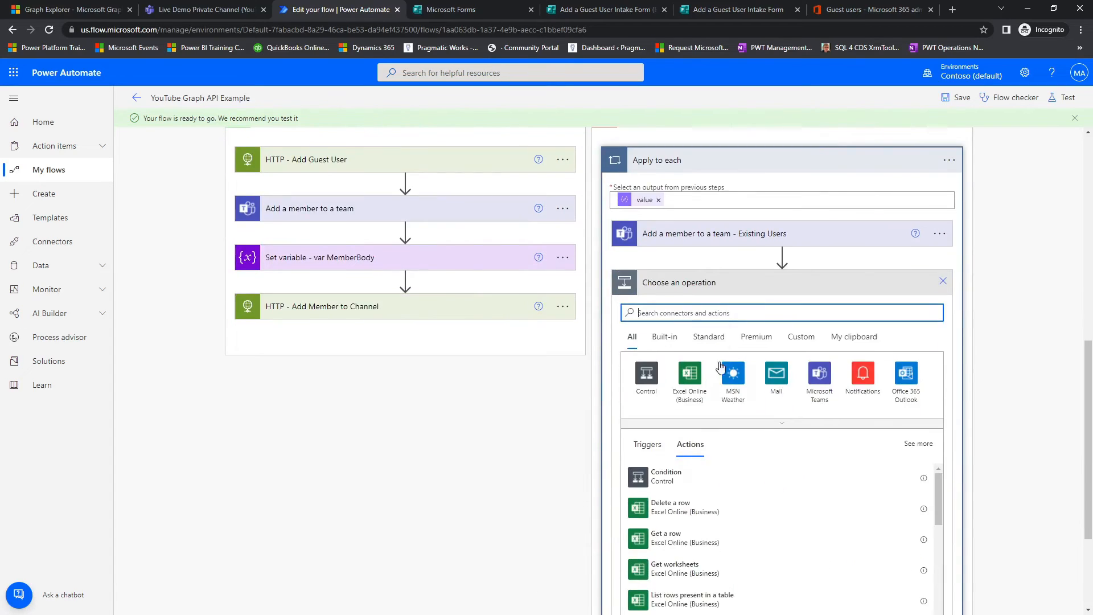
type("variable")
left_click(683, 514)
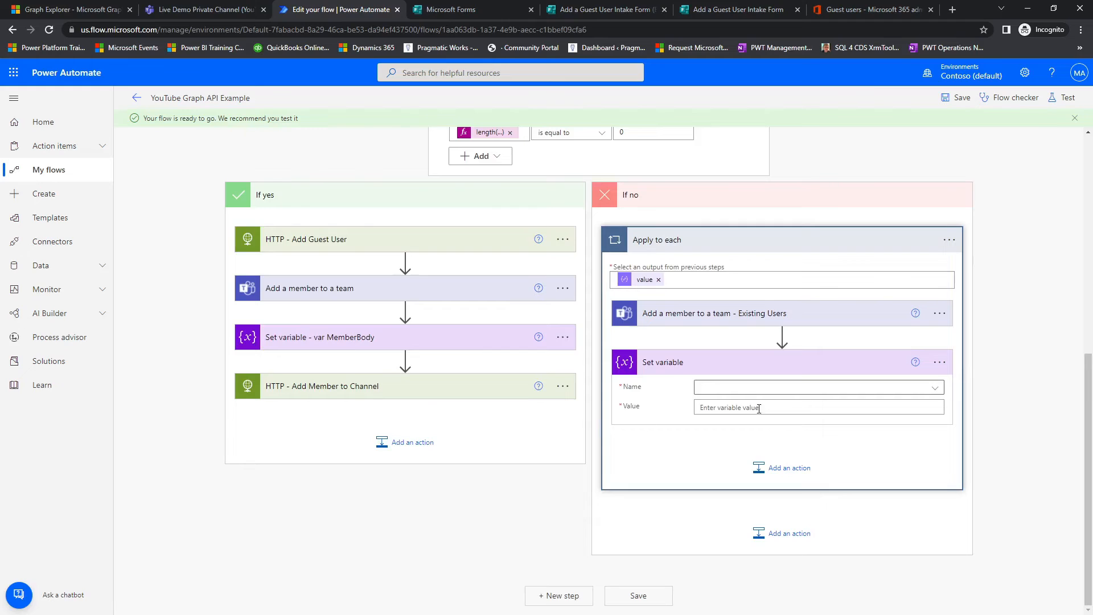
left_click(872, 387)
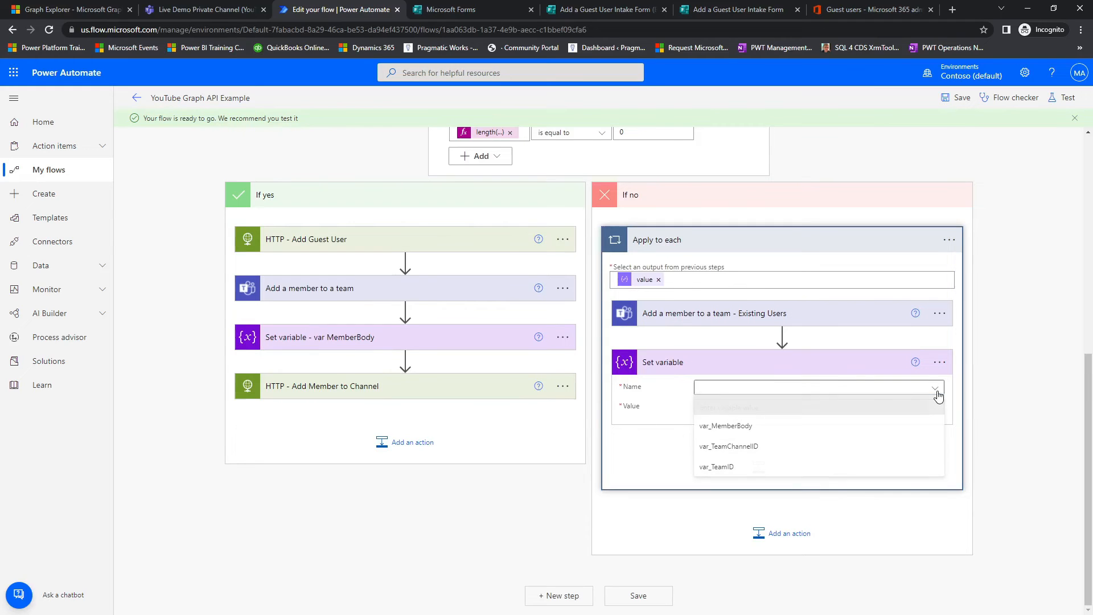
left_click(755, 434)
Step: Copy the JSON value of Set variable - var MemberBody in the If yes branch into the new Set variable's value
left_click(462, 349)
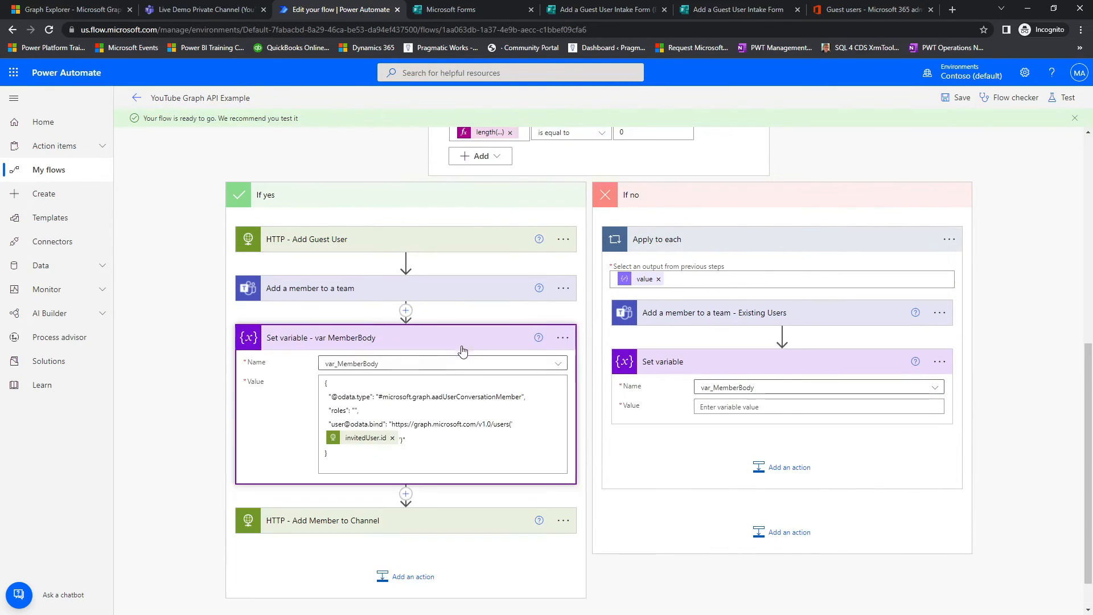
left_click_drag(371, 462, 293, 359)
key("ctrl+c")
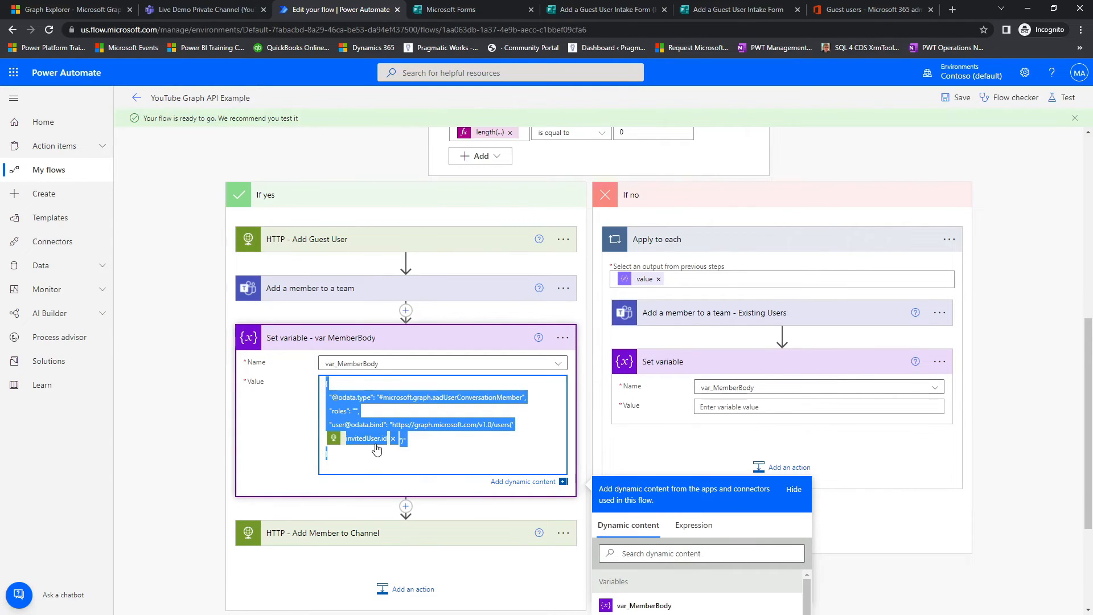
left_click(754, 408)
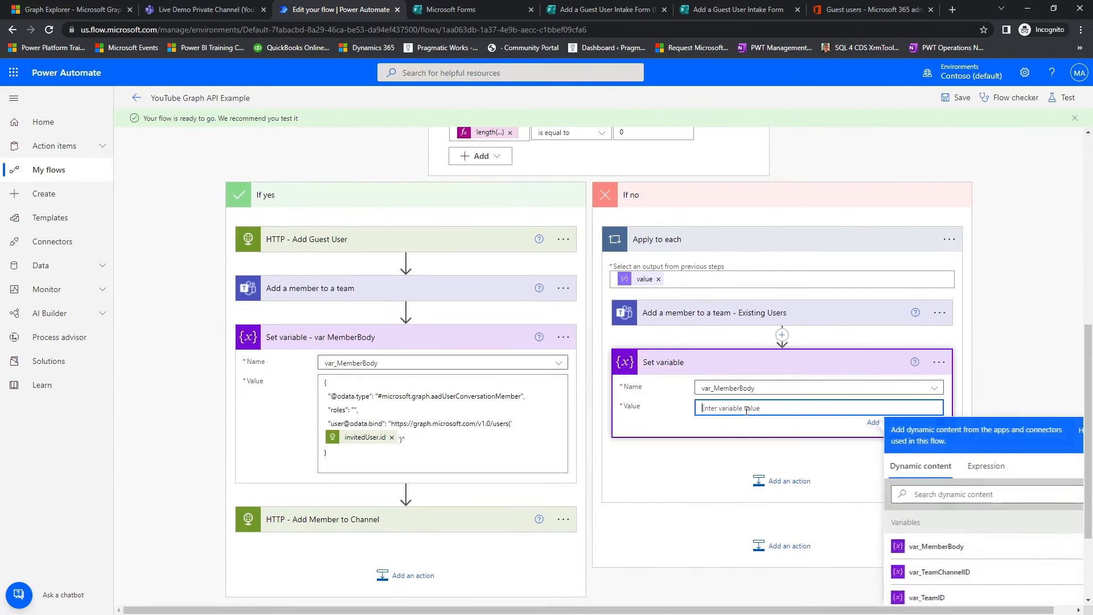
key("ctrl+v")
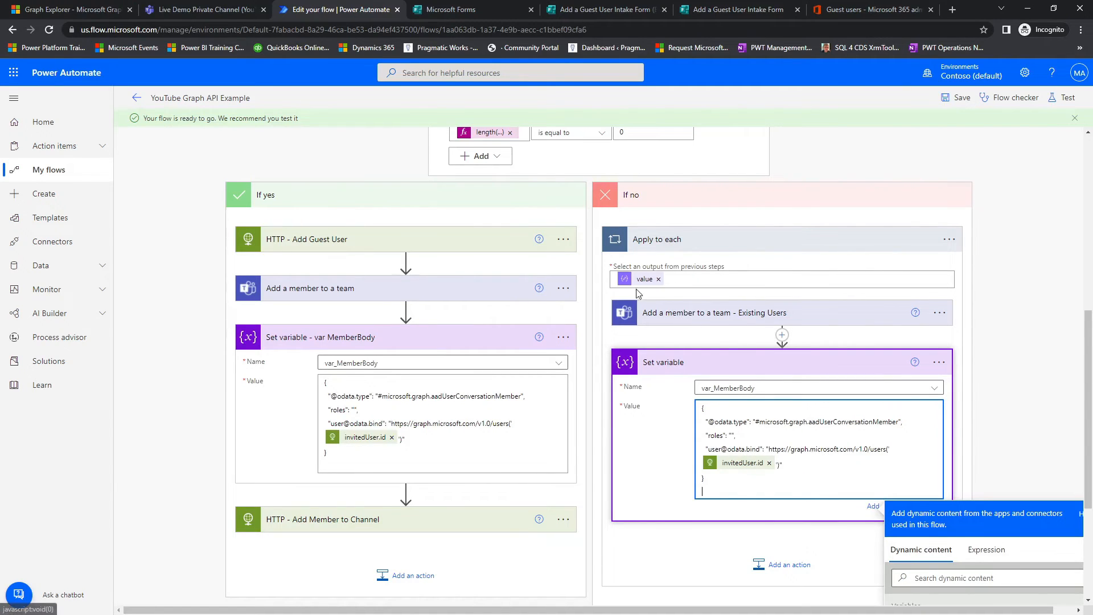
left_click(770, 462)
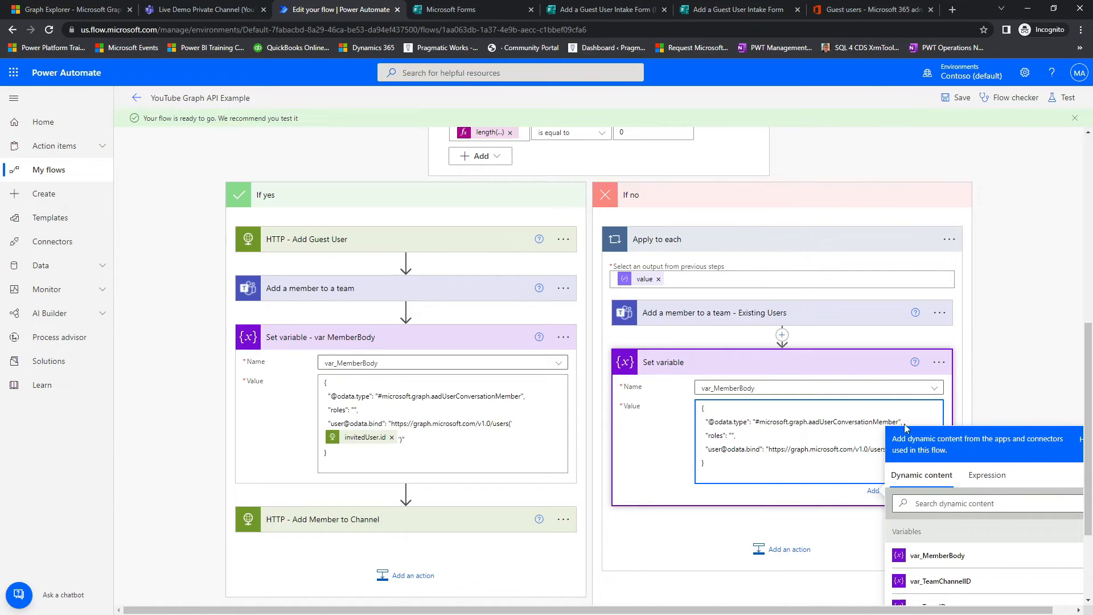
scroll(896, 432, "down", 2)
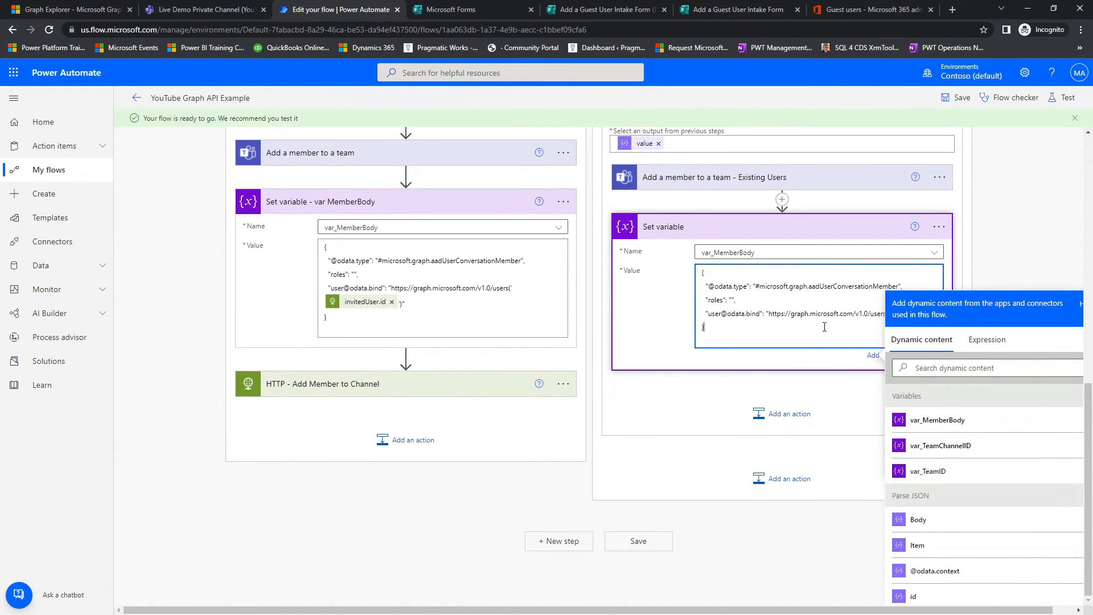
scroll(1082, 254, "up", 6)
scroll(938, 363, "down", 6)
left_click(679, 412)
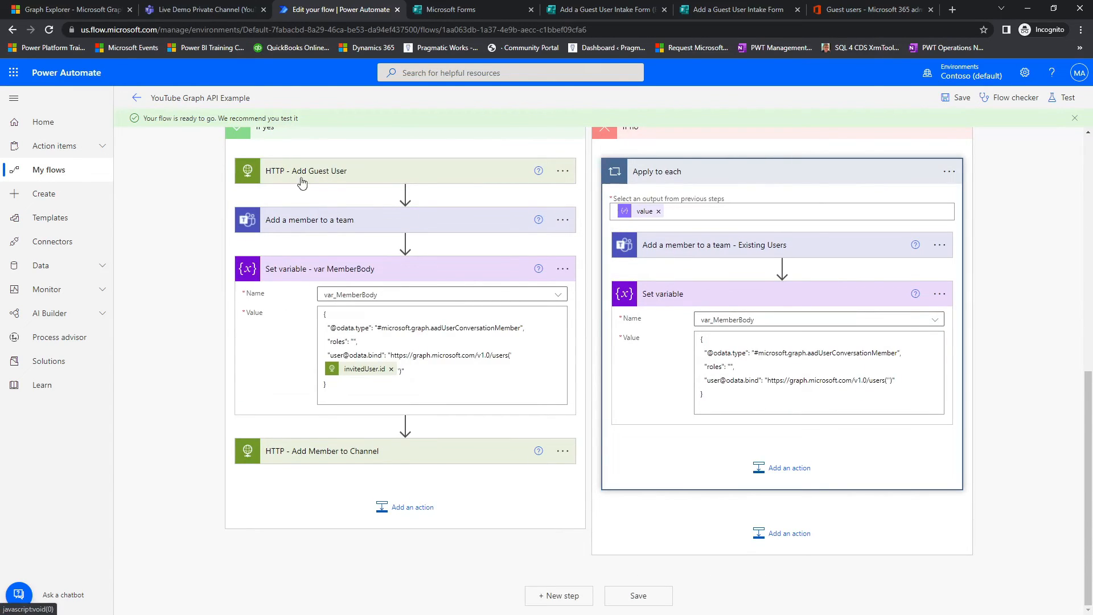
left_click(888, 379)
scroll(1001, 333, "down", 2)
left_click(913, 597)
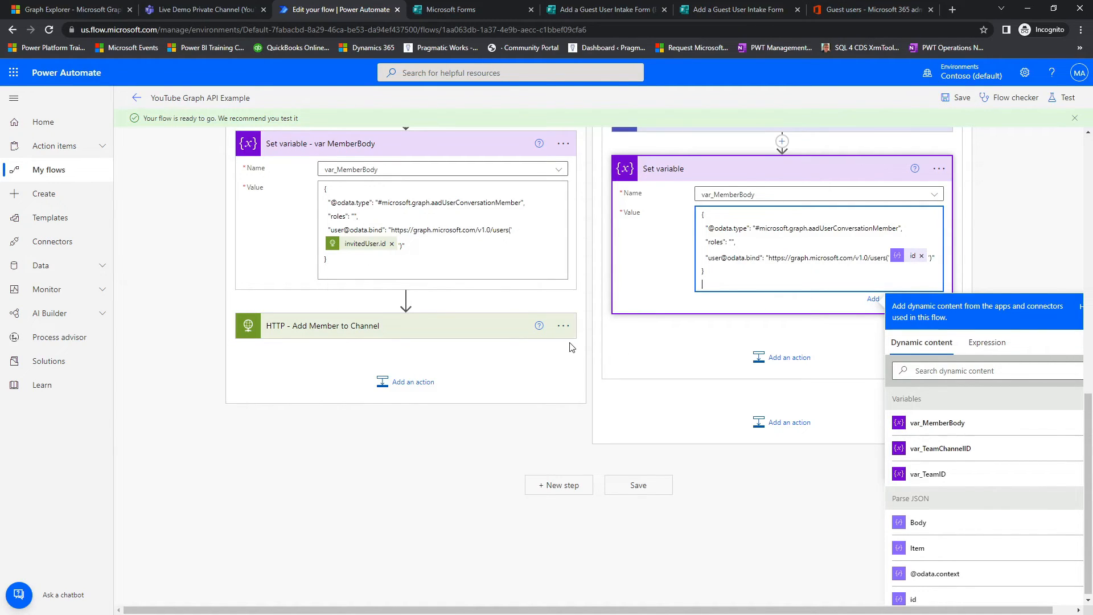
Step: Copy the If yes branch's HTTP - Add Member to Channel action to the flow clipboard and save the flow
left_click(489, 333)
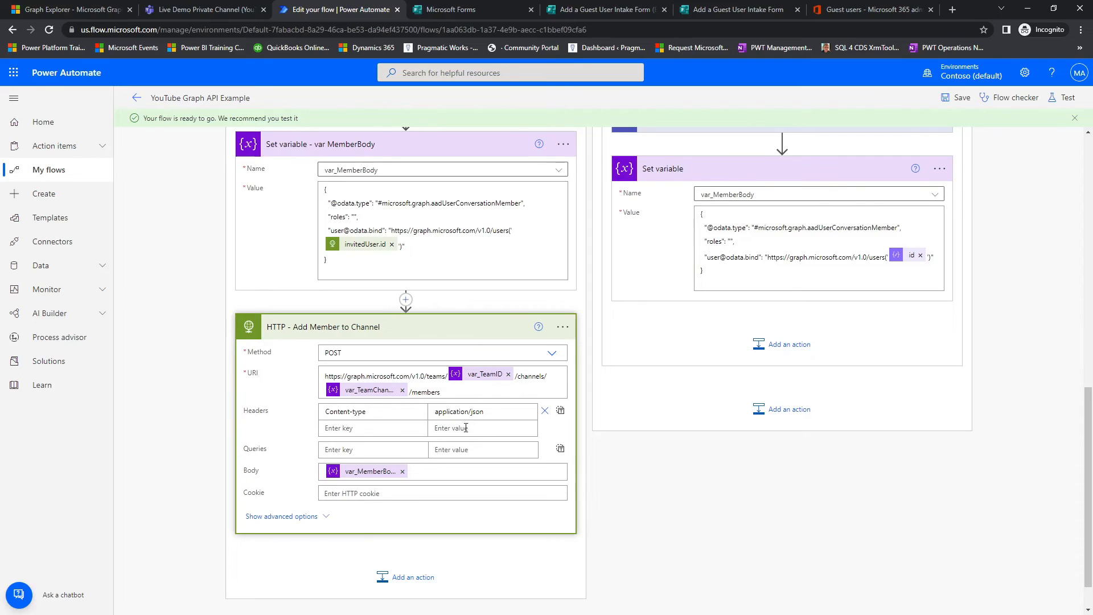
left_click(563, 327)
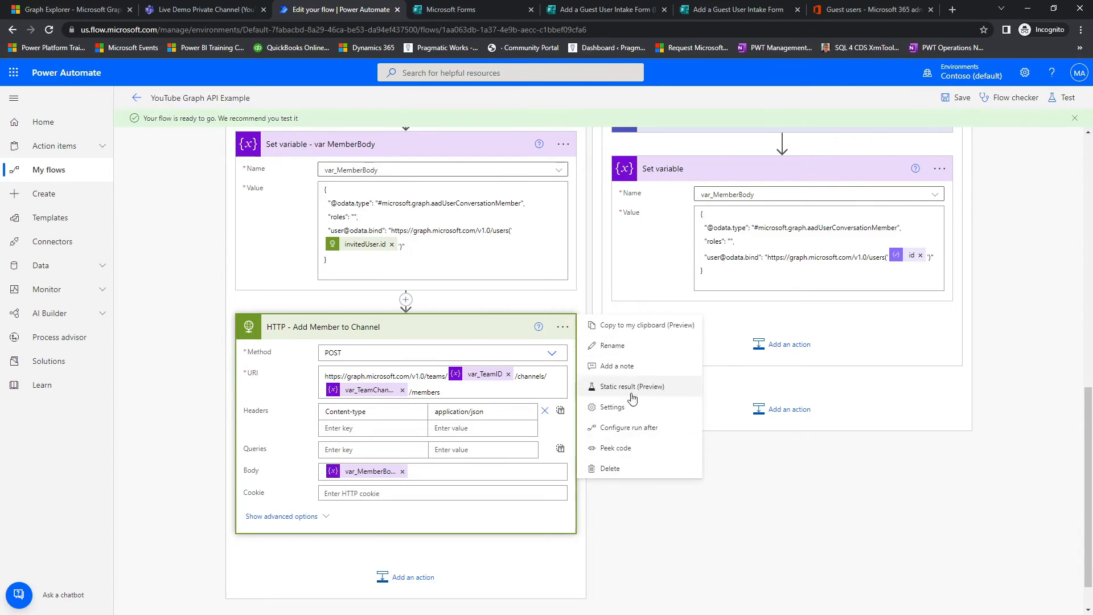
left_click(638, 325)
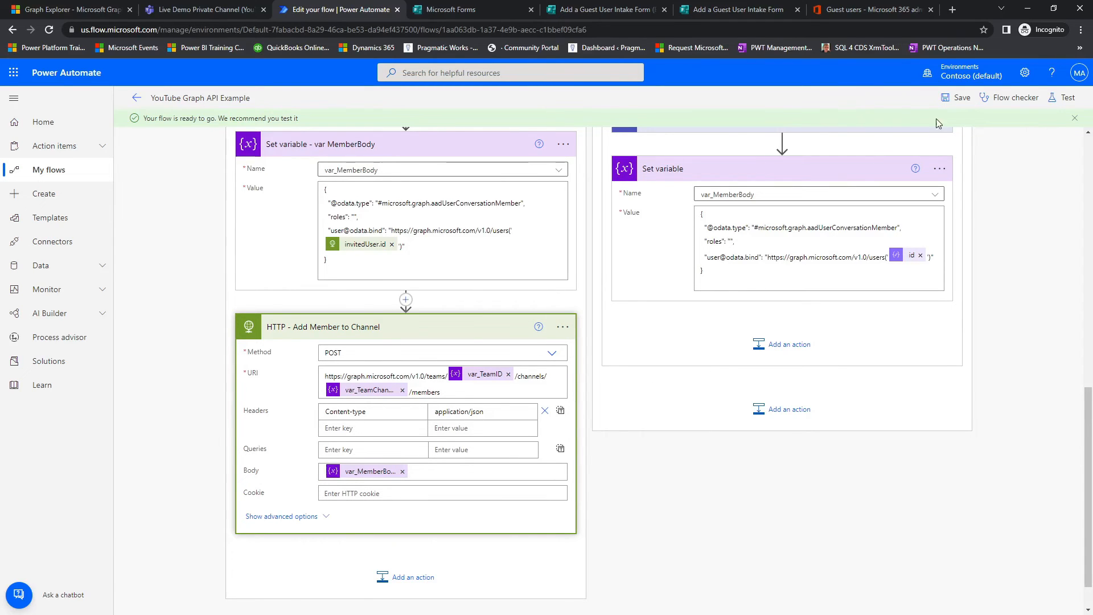
left_click(963, 98)
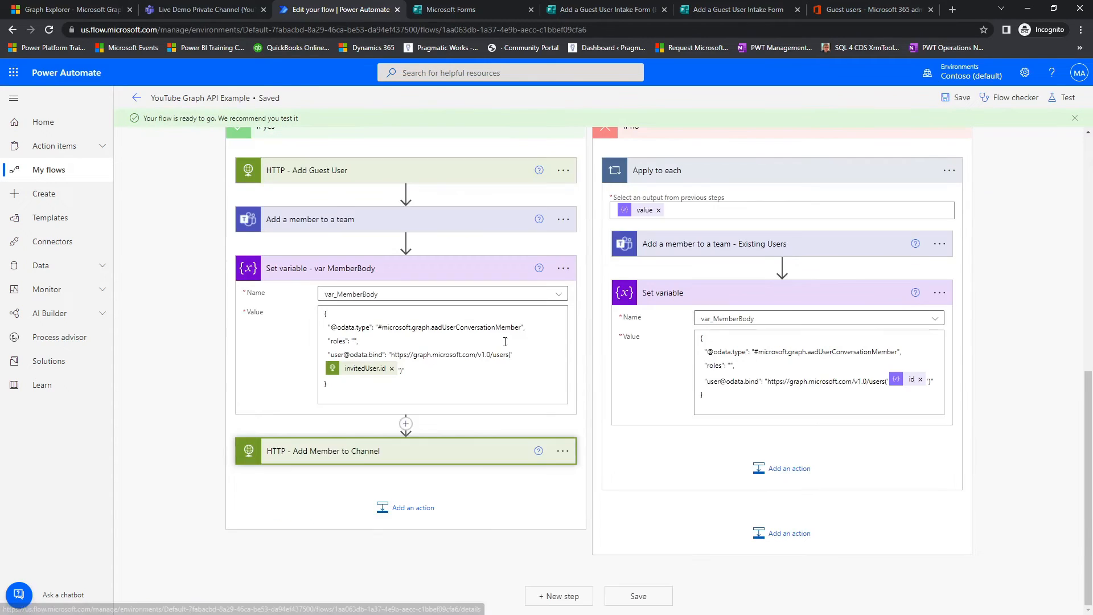
Step: Add the copied HTTP - Add Member to Channel action after Set variable inside the Apply to each loop
left_click(818, 480)
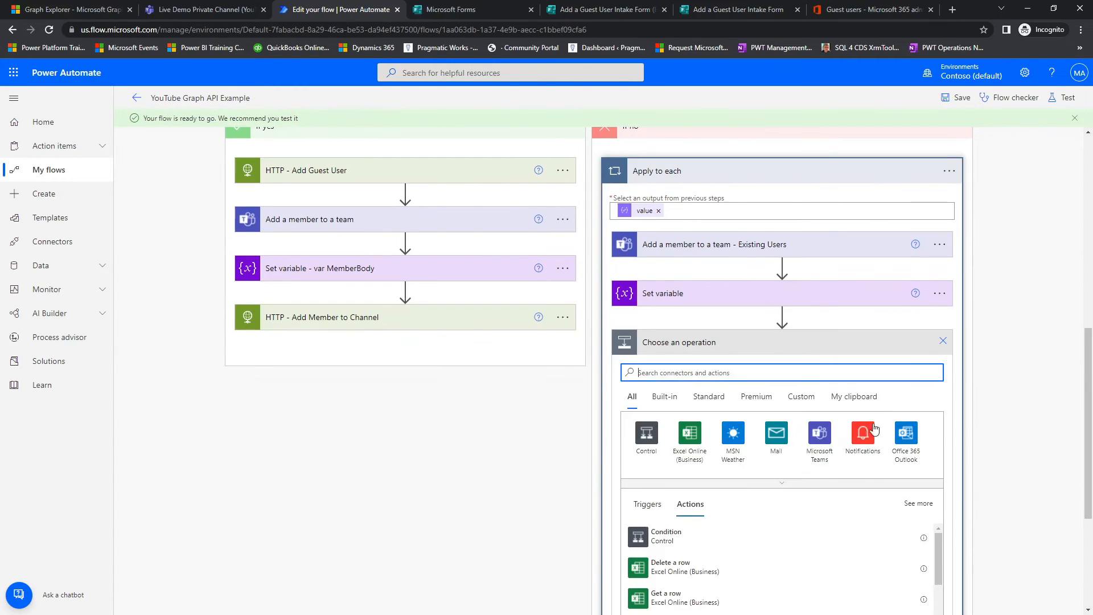
left_click(870, 397)
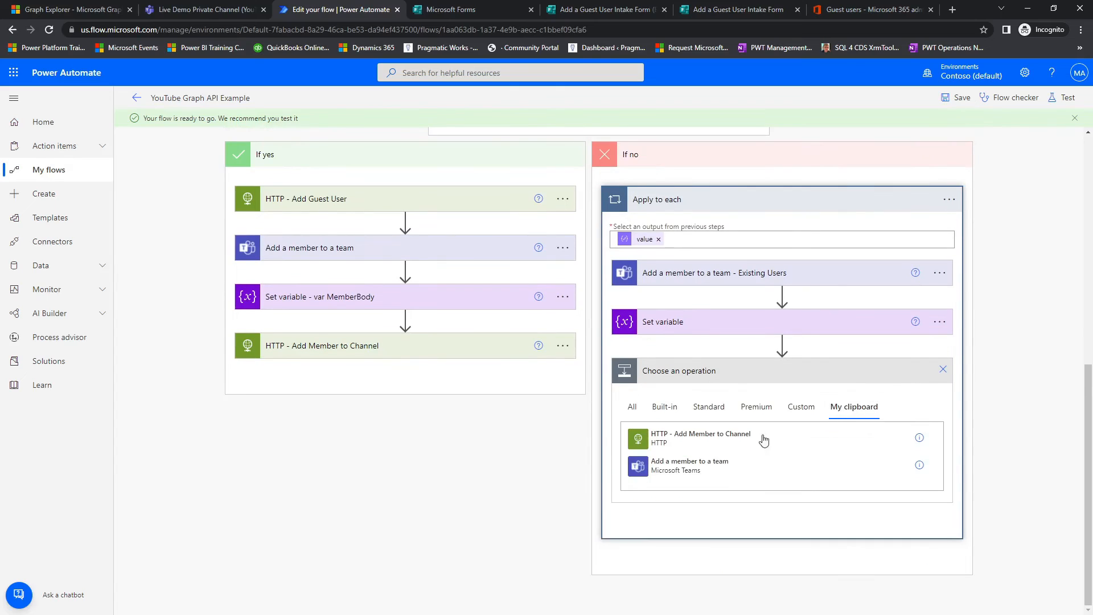
left_click(676, 443)
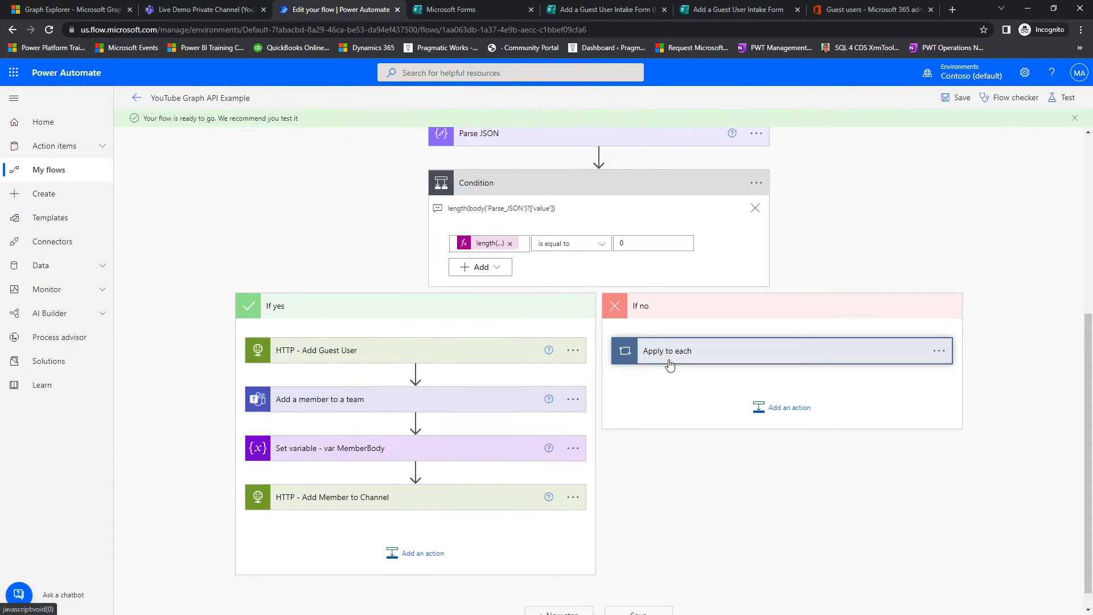
left_click(780, 350)
scroll(730, 536, "down", 2)
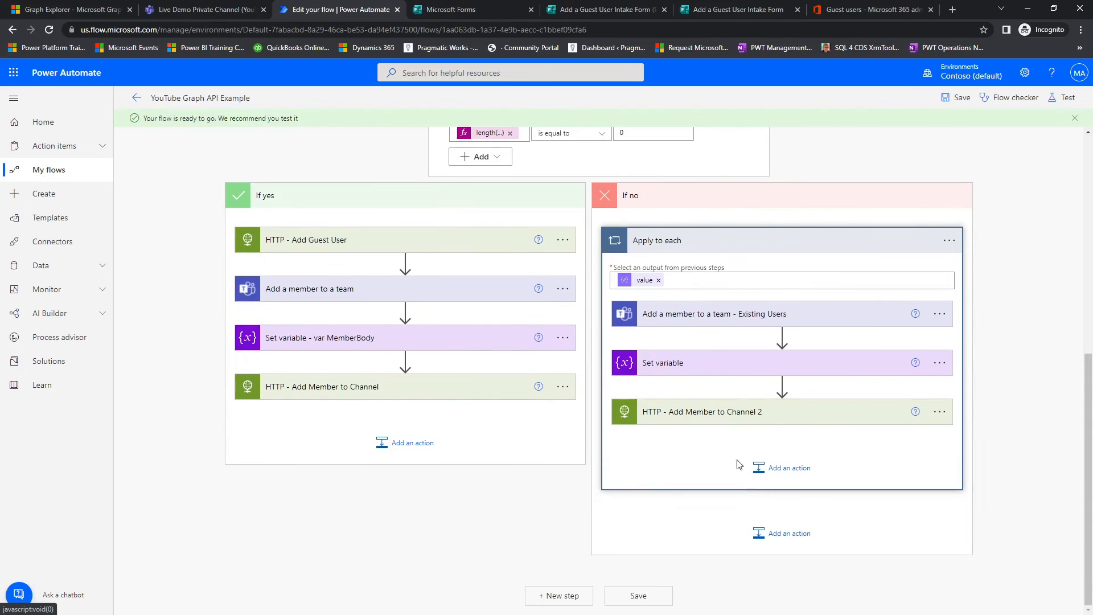
Step: Rename the Set variable action in the Apply to each loop to Set variable - var MemberBody Existing Uesrs
left_click(940, 362)
left_click(989, 381)
left_click(763, 369)
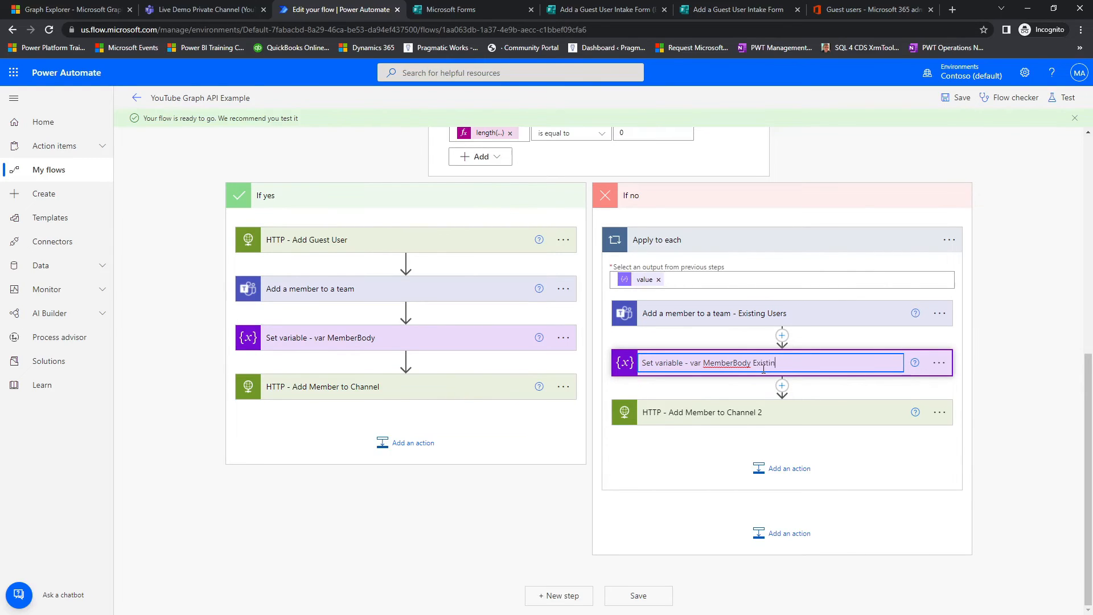
key("Return")
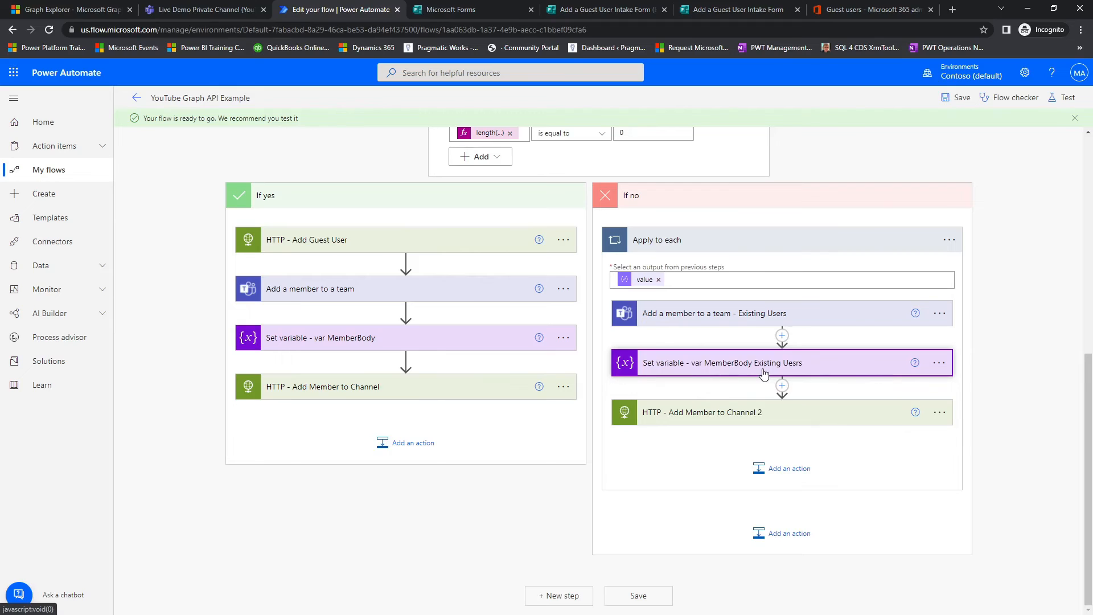
Step: Try to correct the misspelled last word in the loop's Set variable action name to Users
right_click(764, 373)
left_click(939, 363)
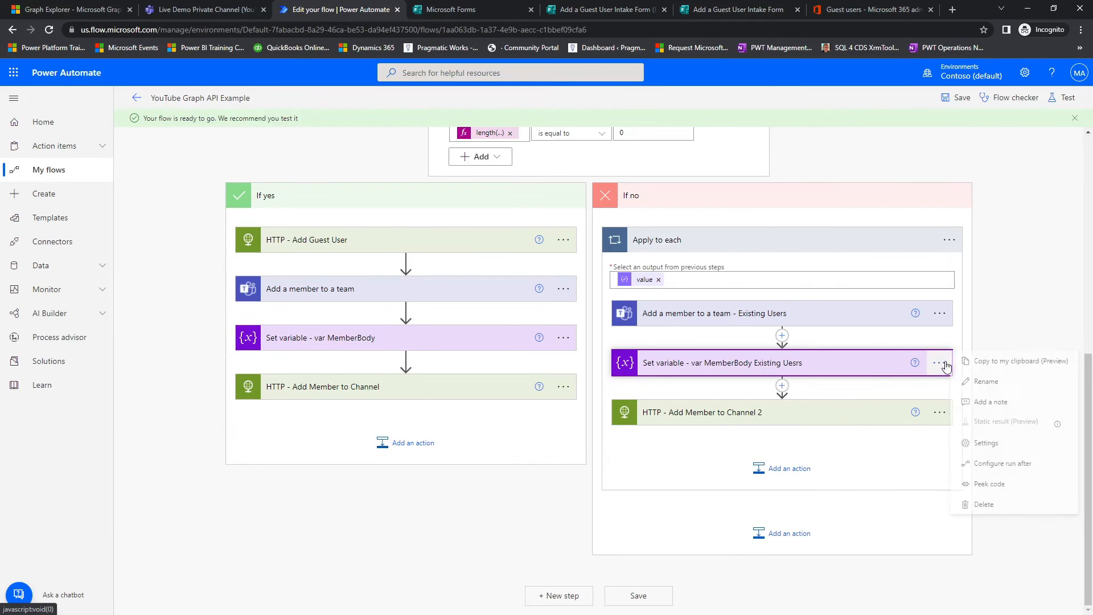
left_click(975, 383)
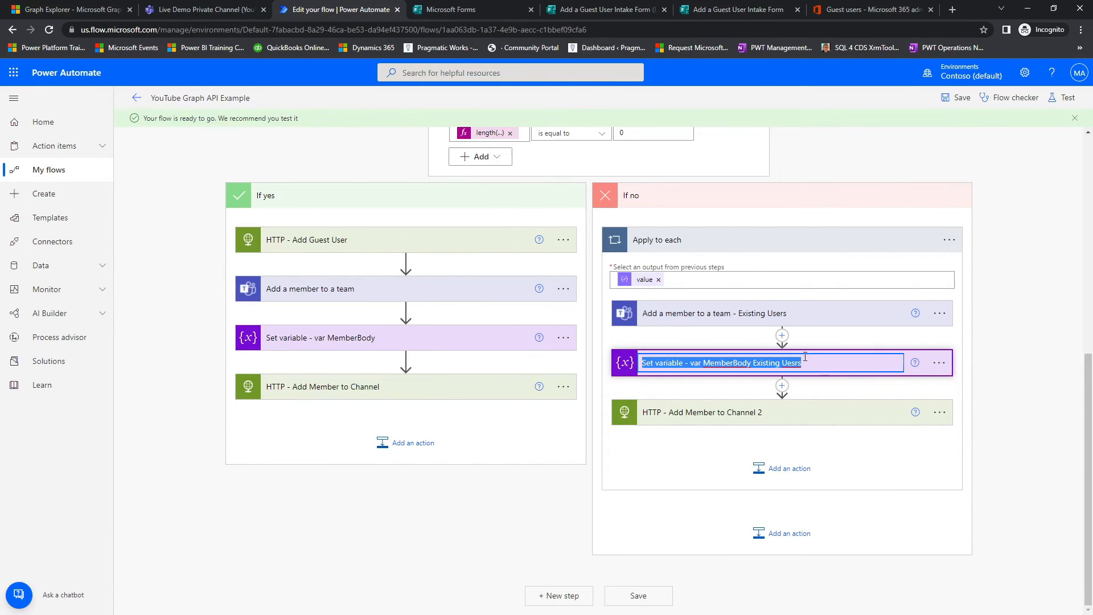
left_click(810, 361)
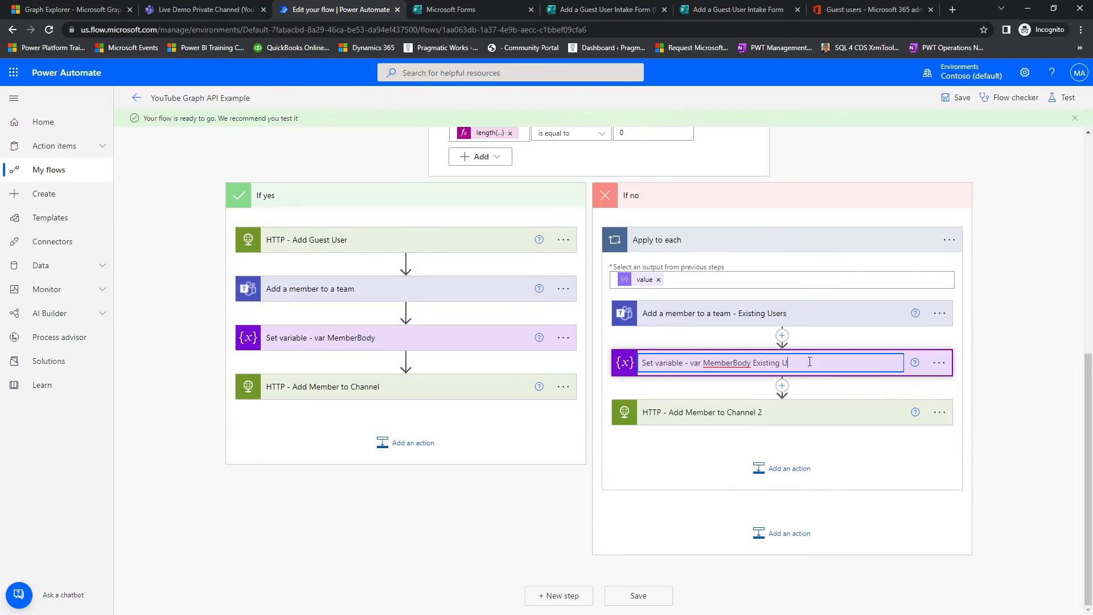
type("srs")
left_click(1005, 354)
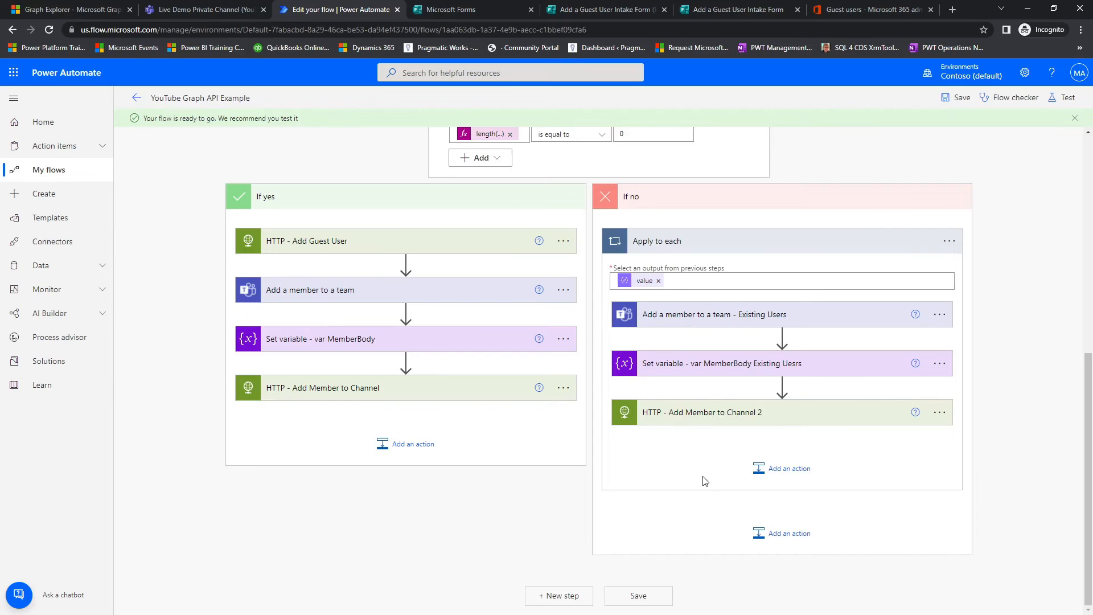
Step: Expand HTTP - Add Member to Channel 2 in the loop and review its URI, headers and body
left_click(690, 415)
scroll(671, 478, "down", 3)
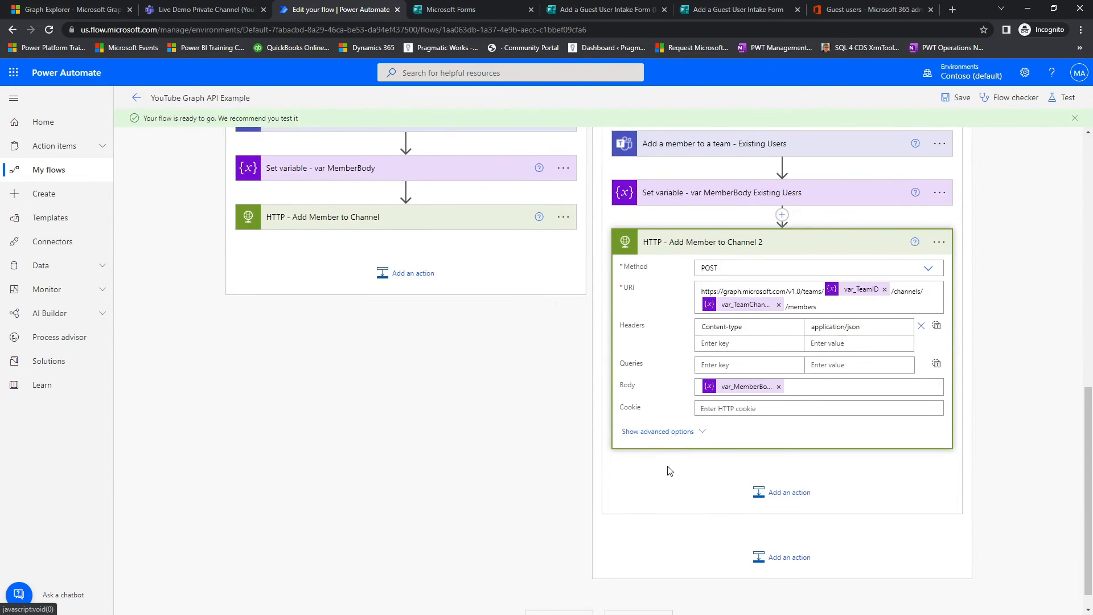
left_click(697, 432)
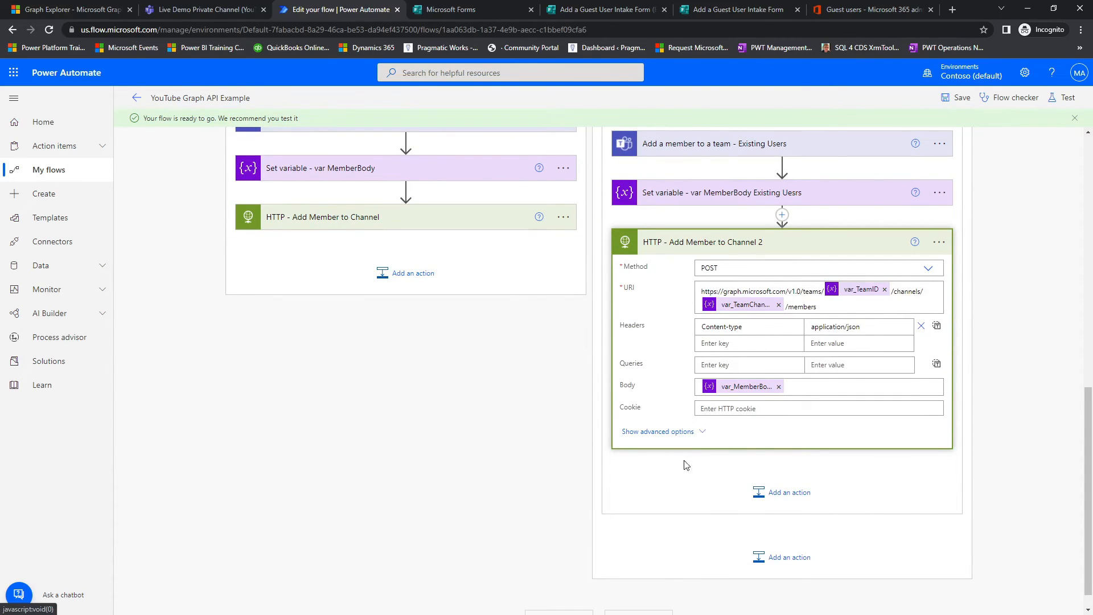
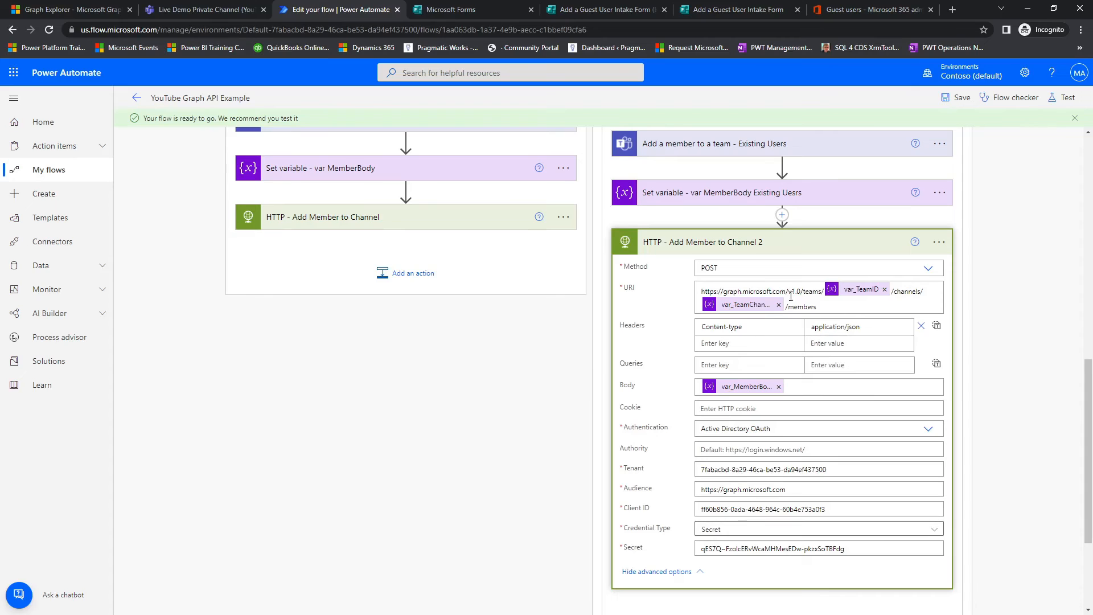
Step: Collapse the HTTP - Add Member to Channel 2 action and save the flow
left_click(768, 246)
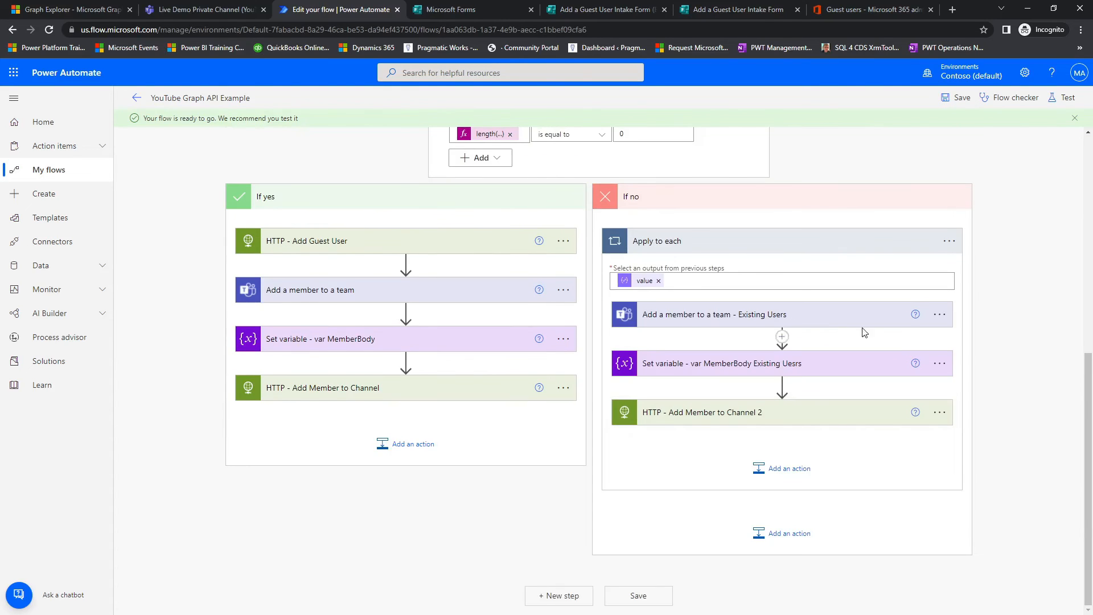
left_click(958, 98)
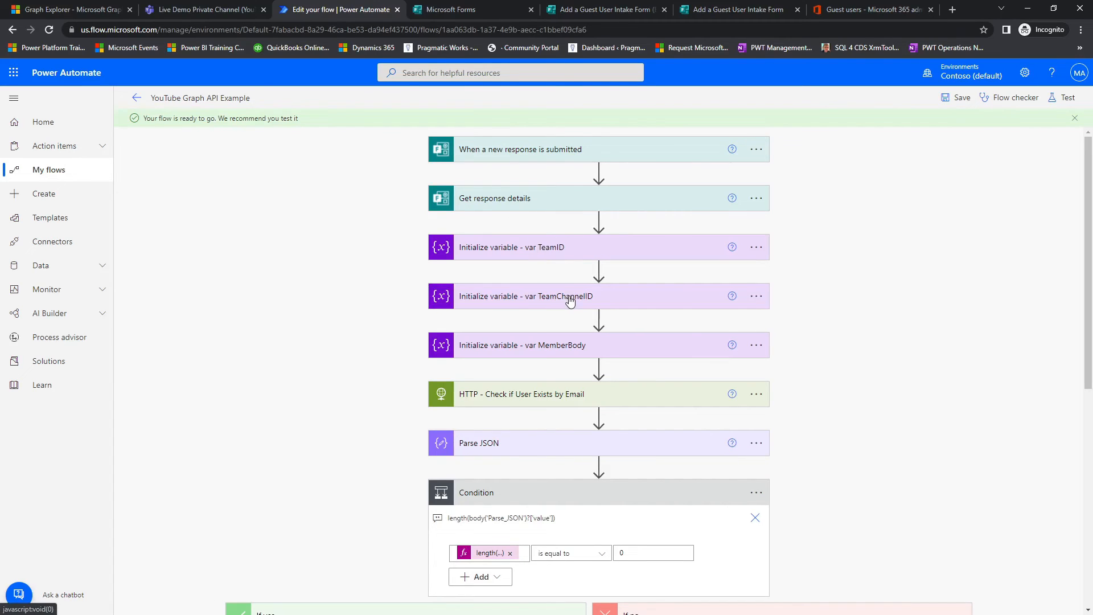
scroll(571, 305, "down", 3)
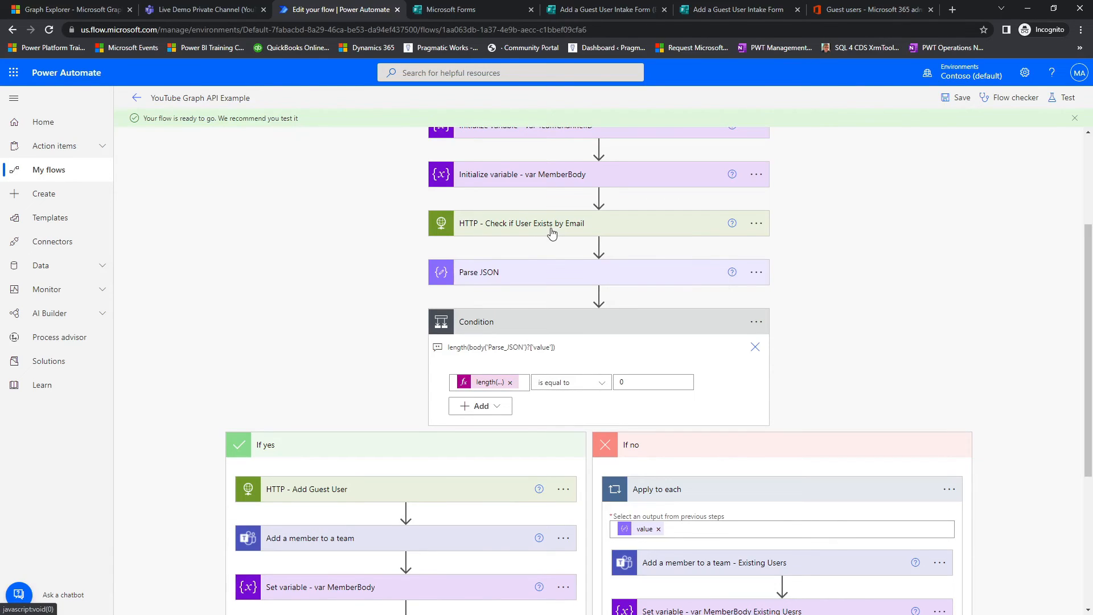
mouse_move(872, 468)
left_mouse_down()
mouse_move(824, 419)
mouse_move(661, 311)
left_mouse_up()
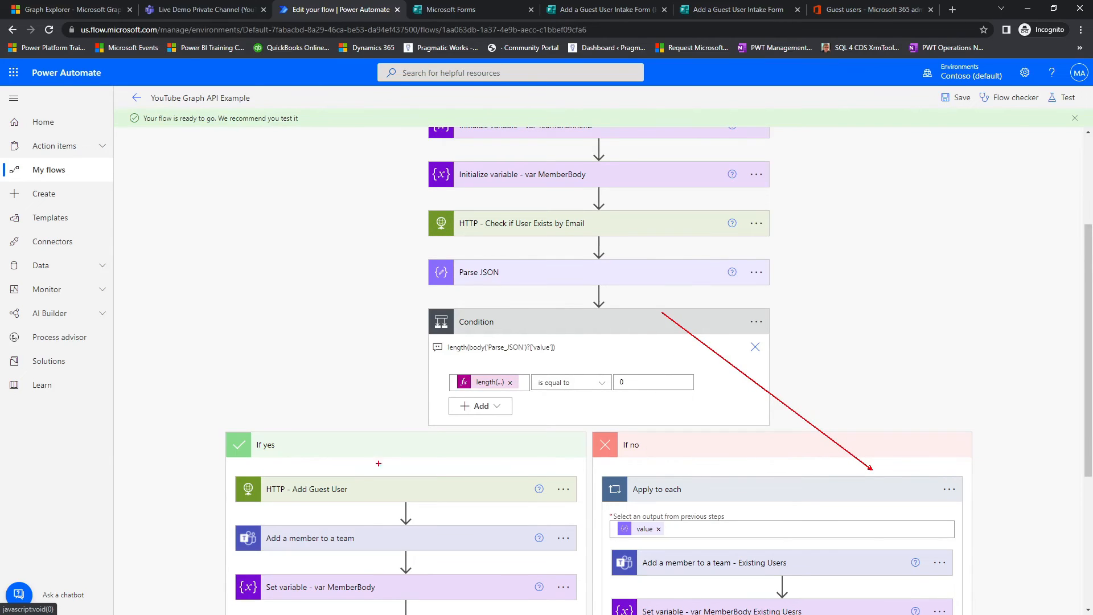
mouse_move(338, 469)
left_mouse_down()
mouse_move(506, 352)
mouse_move(541, 297)
left_mouse_up()
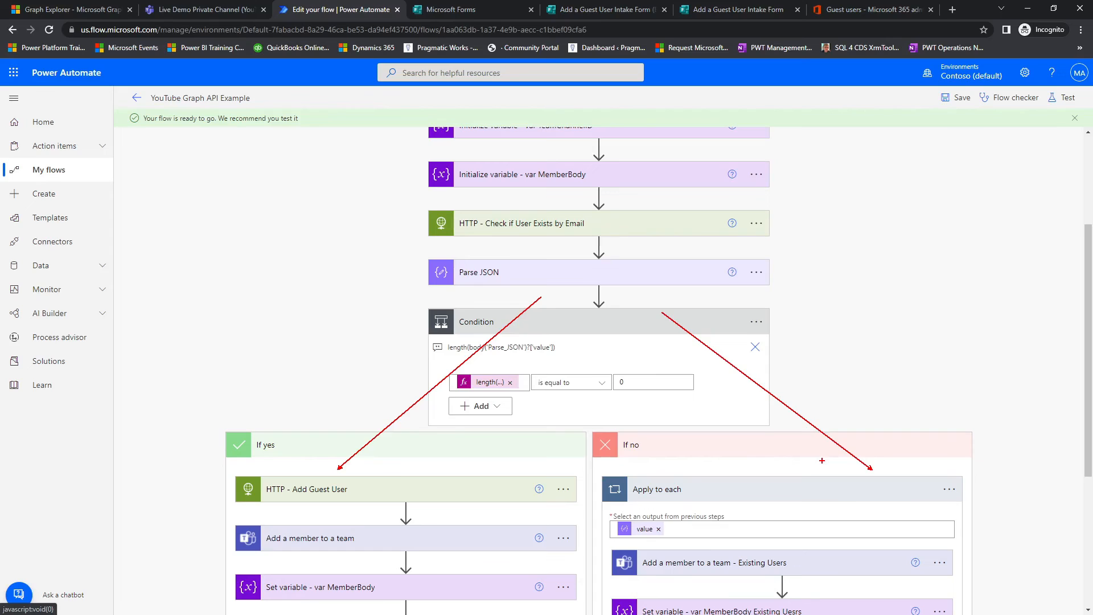
key("Escape")
scroll(824, 465, "down", 3)
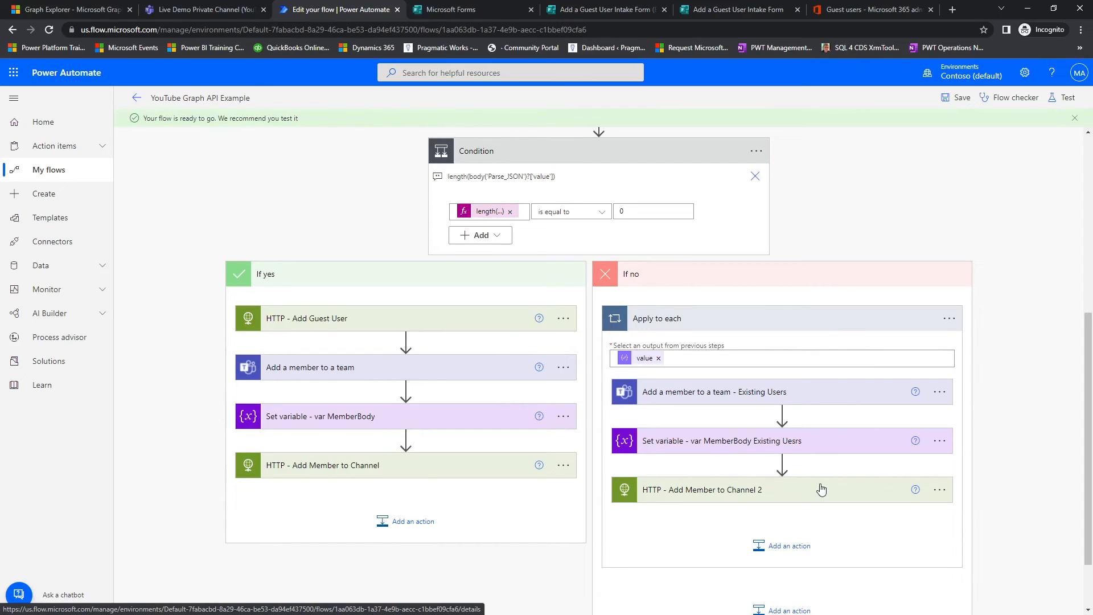
Step: Test the flow automatically with the recently used trigger from the Test Succeeded run of 4 hours ago
left_click(1060, 100)
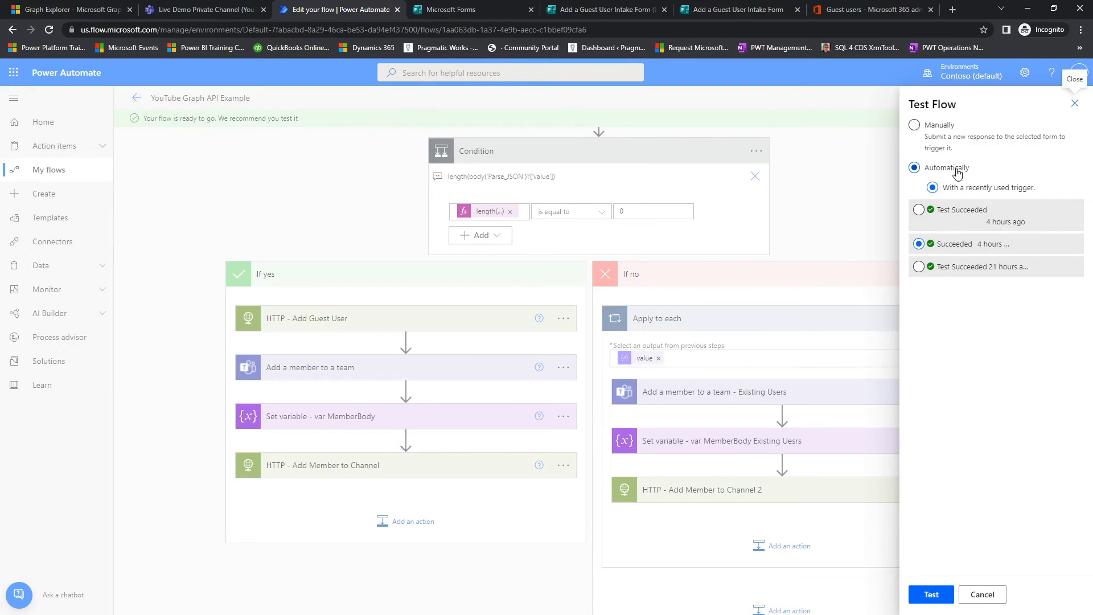
left_click(960, 215)
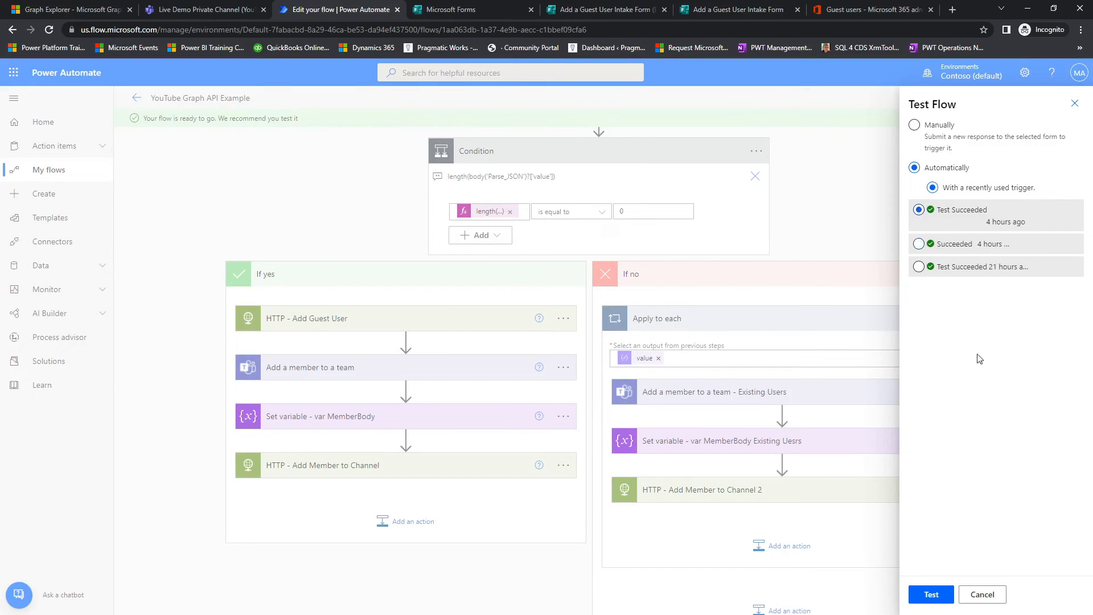
left_click(934, 596)
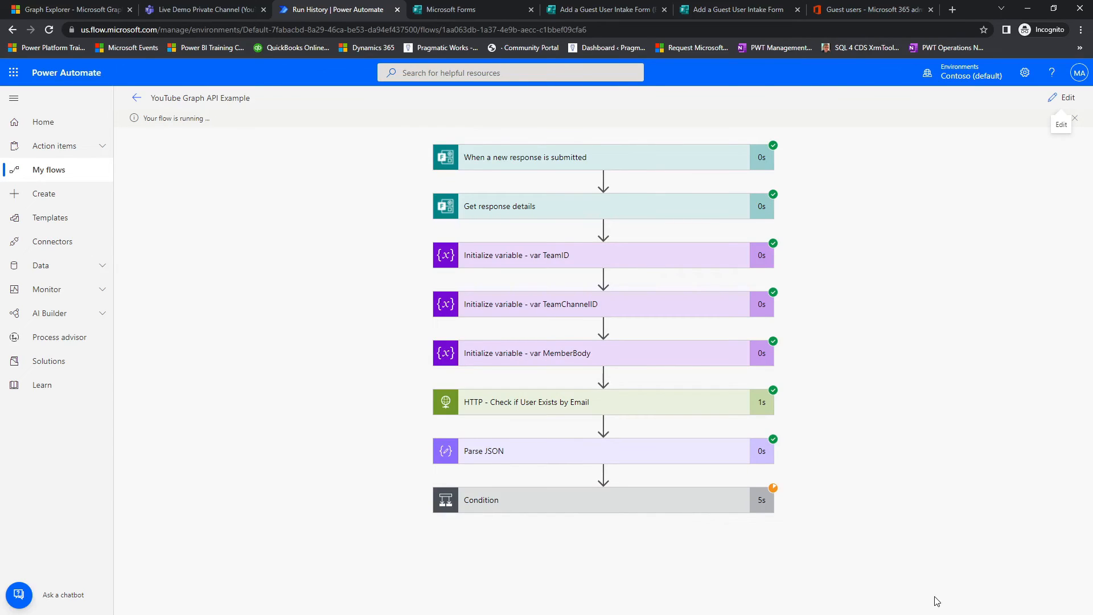
Step: Expand the Condition in the test run and check the status of the actions in its If yes and If no branches
left_click(745, 513)
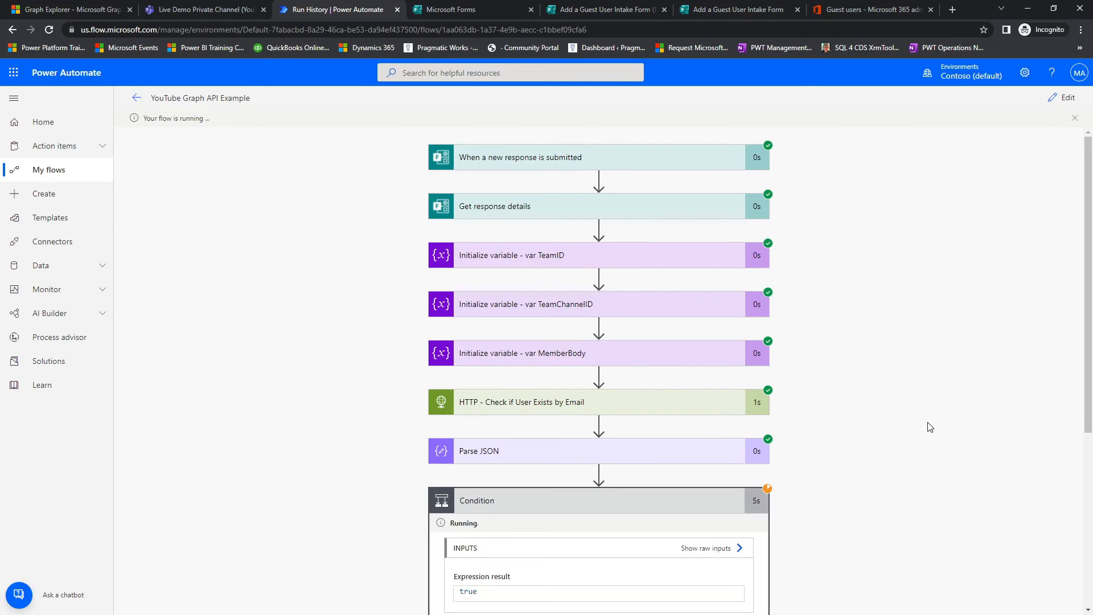
scroll(928, 428, "down", 5)
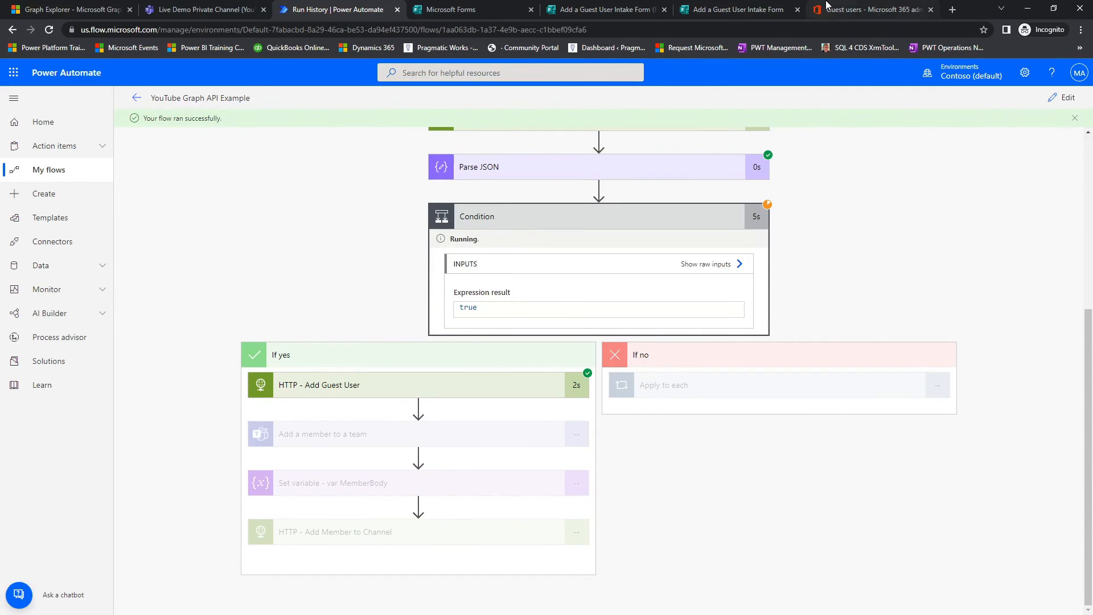
left_click(832, 9)
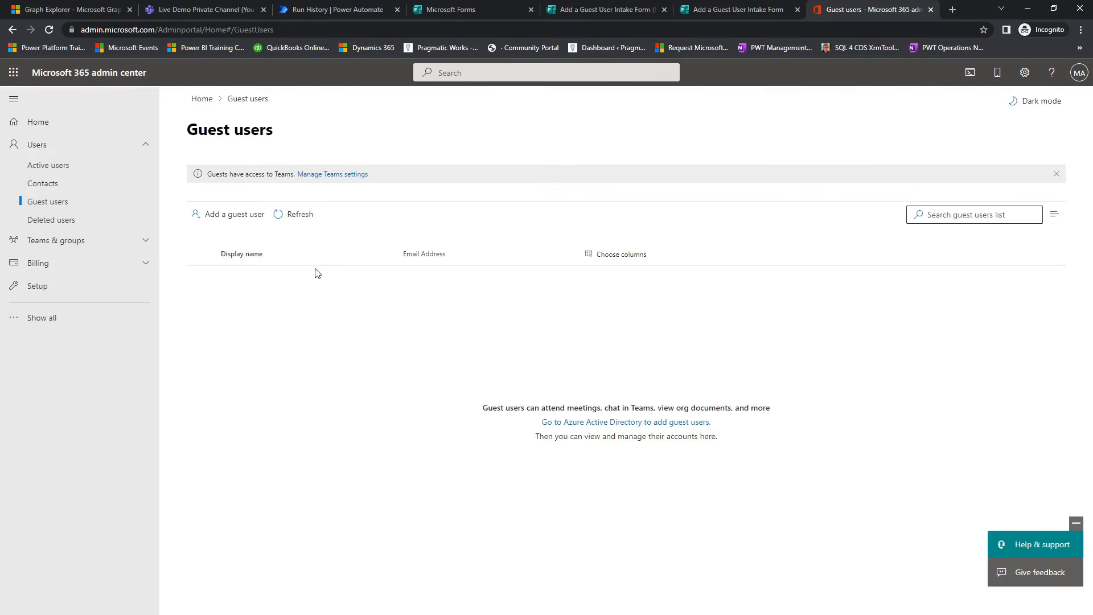
left_click(309, 9)
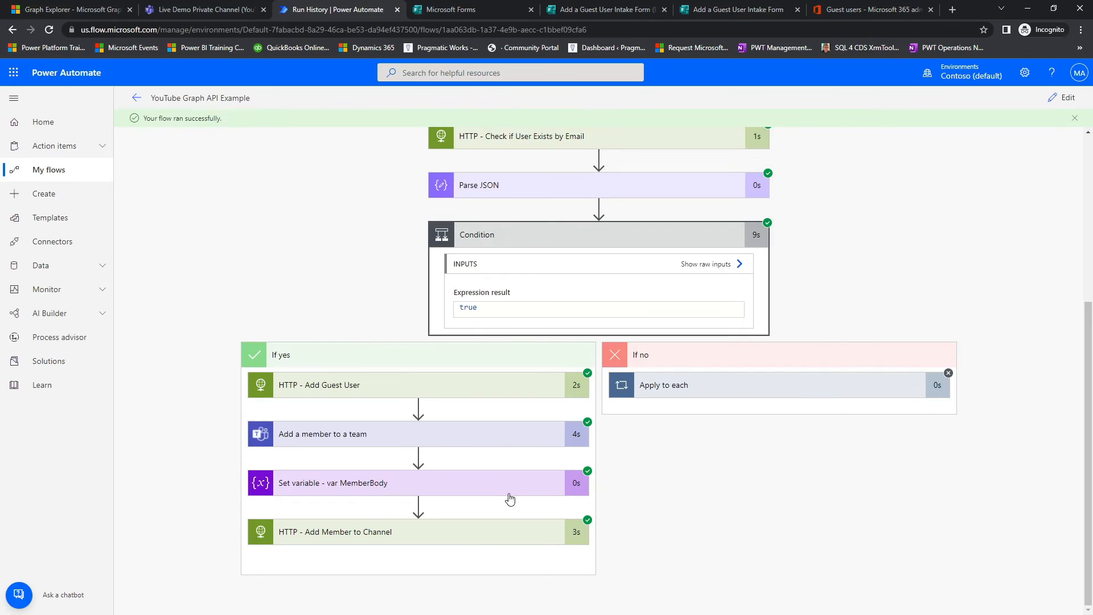
mouse_move(233, 357)
left_mouse_down()
mouse_move(542, 444)
mouse_move(600, 399)
left_mouse_up()
mouse_move(224, 411)
left_mouse_down()
mouse_move(249, 424)
mouse_move(550, 464)
mouse_move(606, 446)
left_mouse_up()
mouse_move(223, 502)
left_mouse_down()
mouse_move(464, 574)
mouse_move(619, 563)
mouse_move(605, 564)
left_mouse_up()
key("Escape")
Step: Switch to the Microsoft 365 admin center and refresh the Guest users list to check for the new guest
left_click(842, 10)
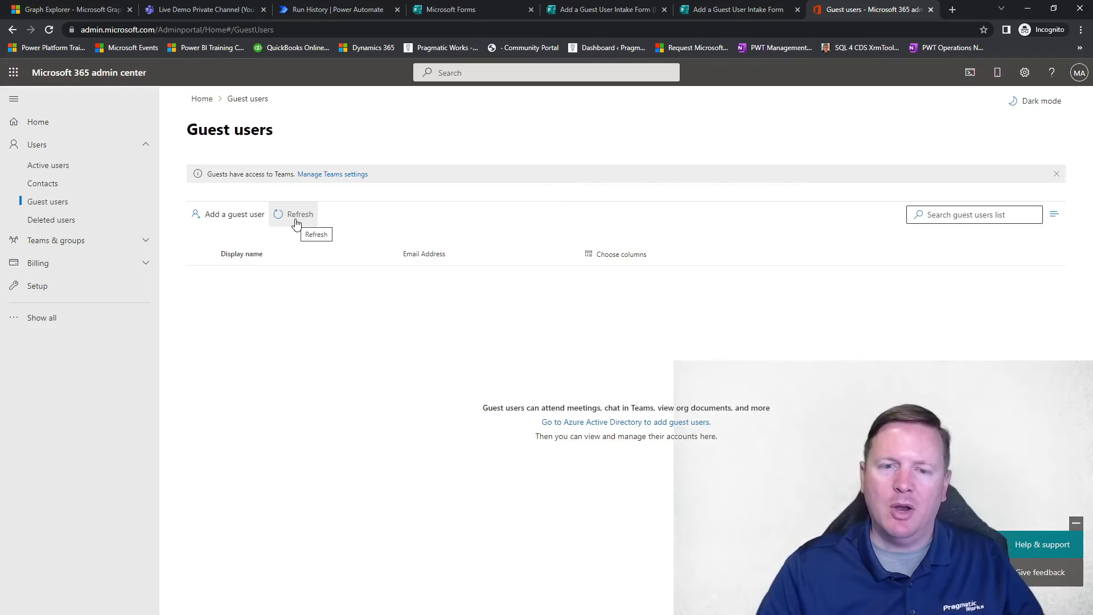
left_click(295, 219)
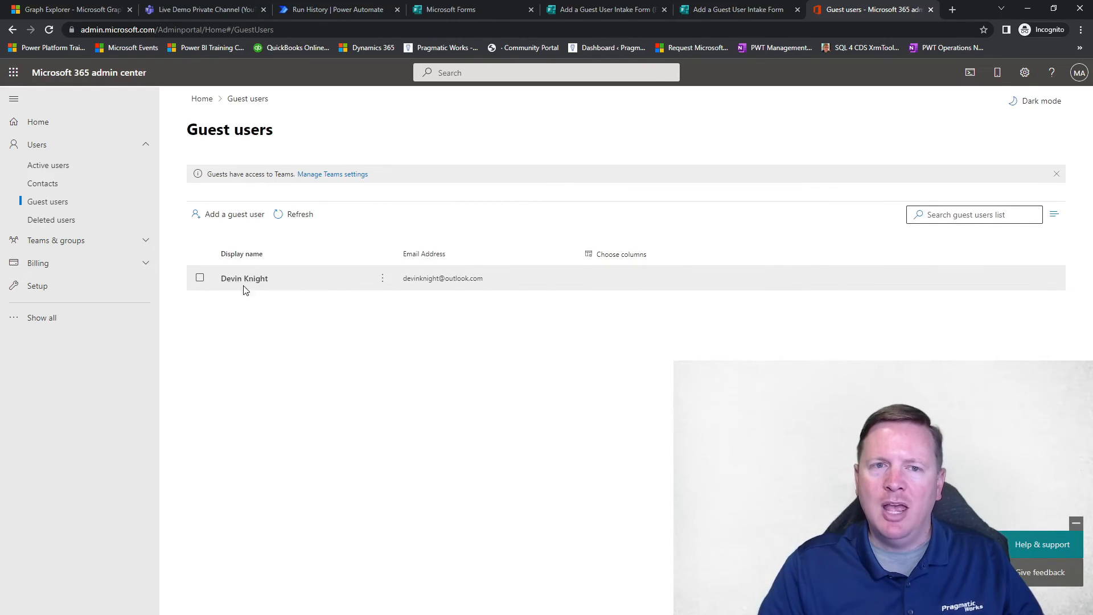
Step: Switch to Microsoft Teams and check the members and guests of Live Demo Private Channel in its channel management
left_click(179, 10)
mouse_move(160, 219)
left_click(227, 216)
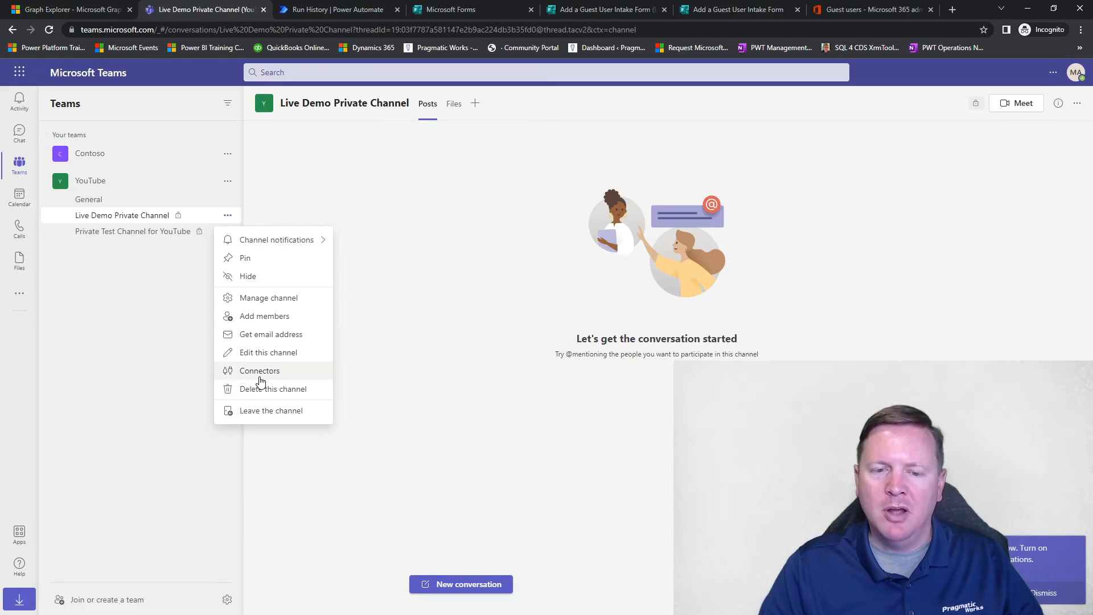
left_click(262, 302)
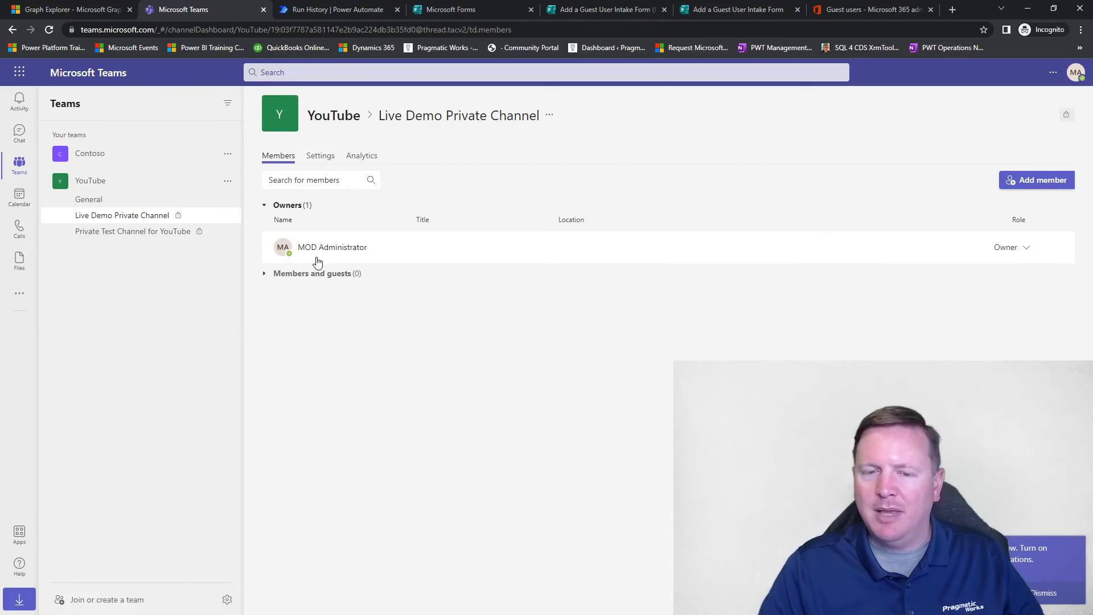
left_click(329, 165)
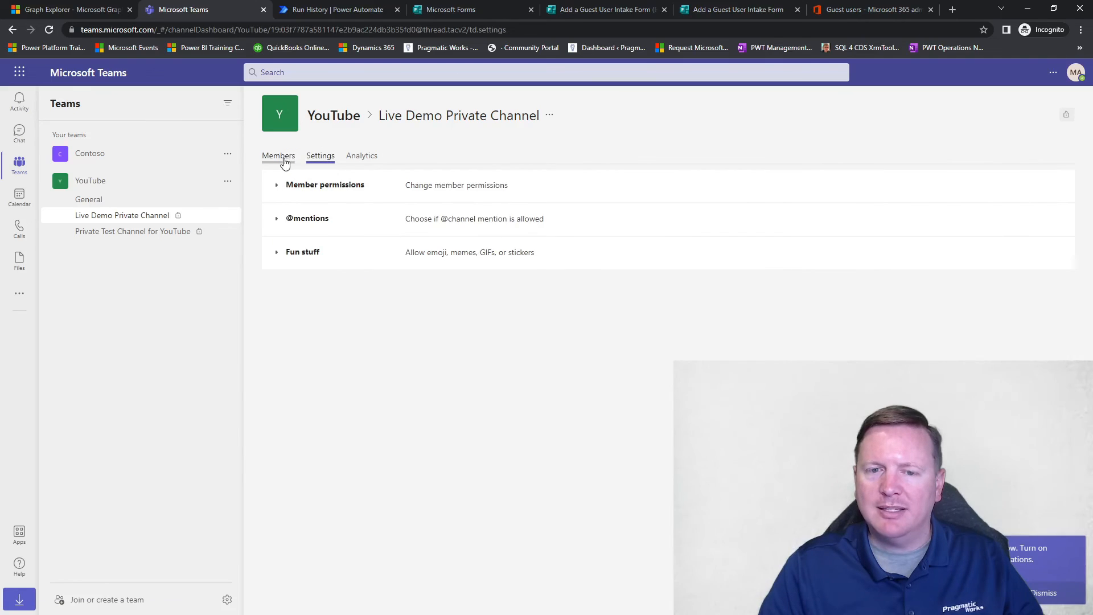
left_click(283, 162)
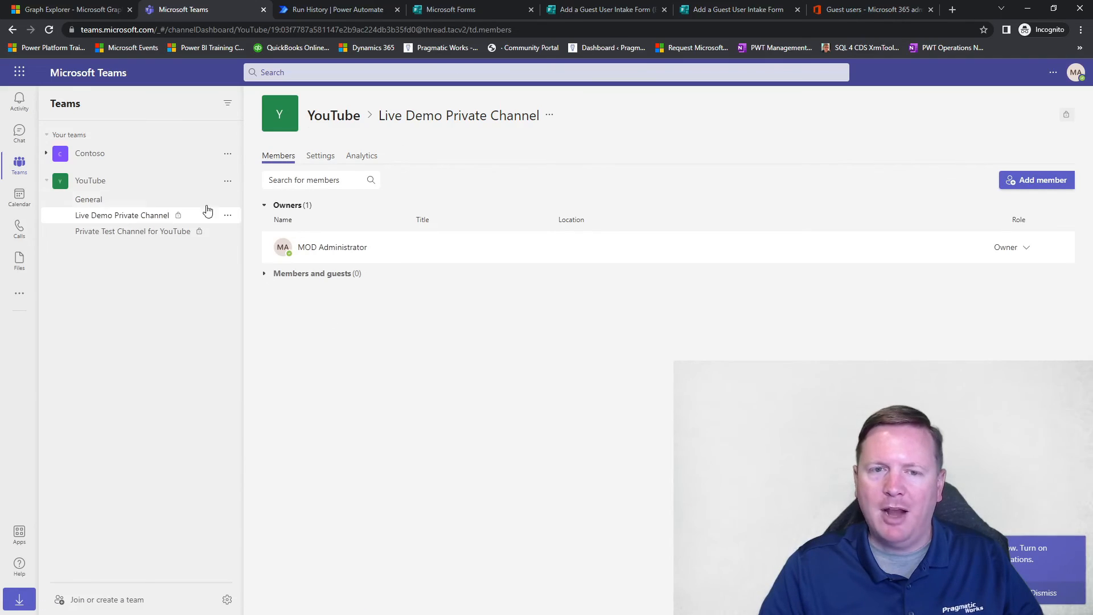
Step: Return to the Power Automate run and examine the inputs, status code and response body of HTTP - Add Member to Channel
left_click(351, 12)
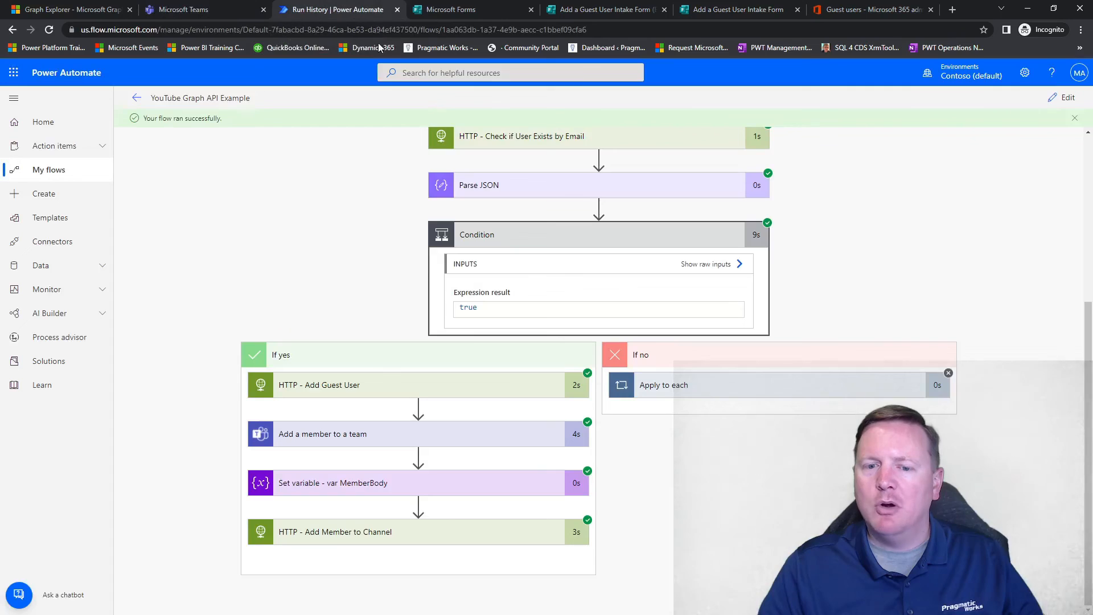
left_click(523, 544)
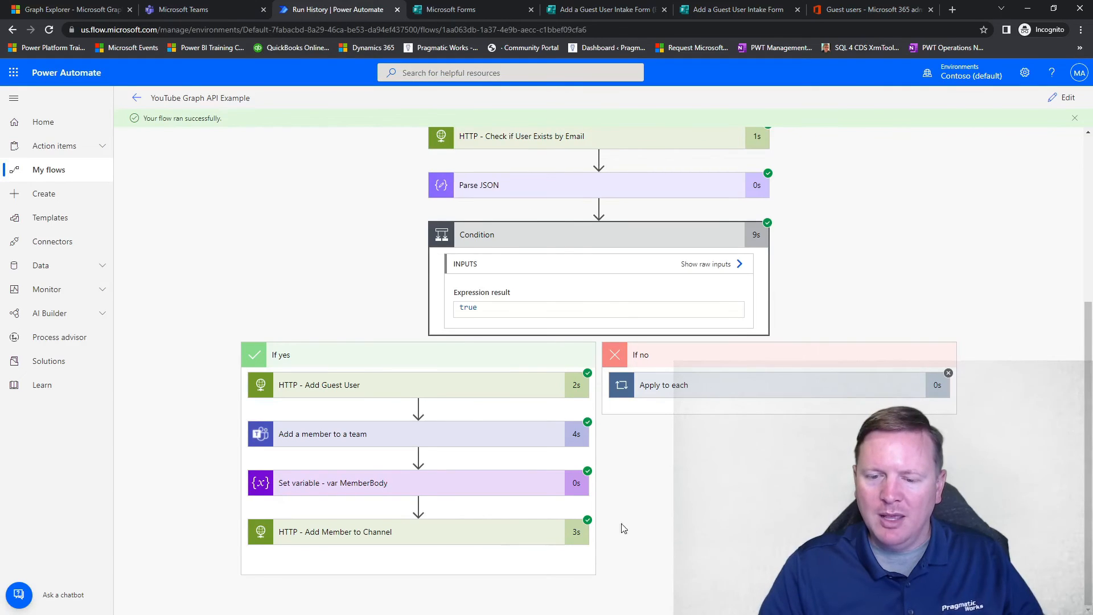
scroll(664, 520, "down", 6)
scroll(666, 523, "down", 5)
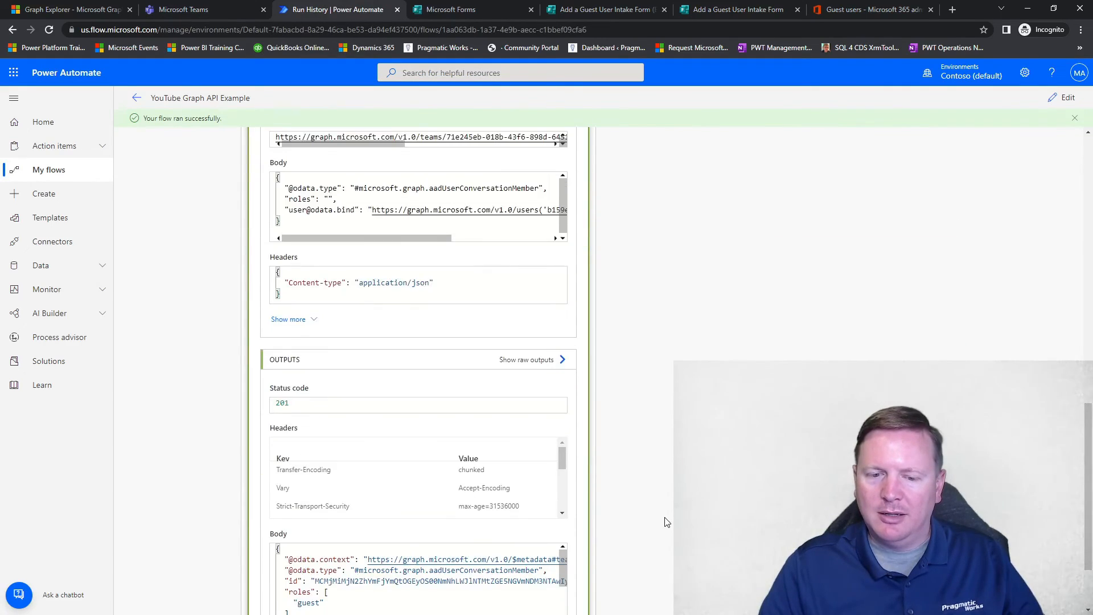
left_click_drag(562, 469, 563, 500)
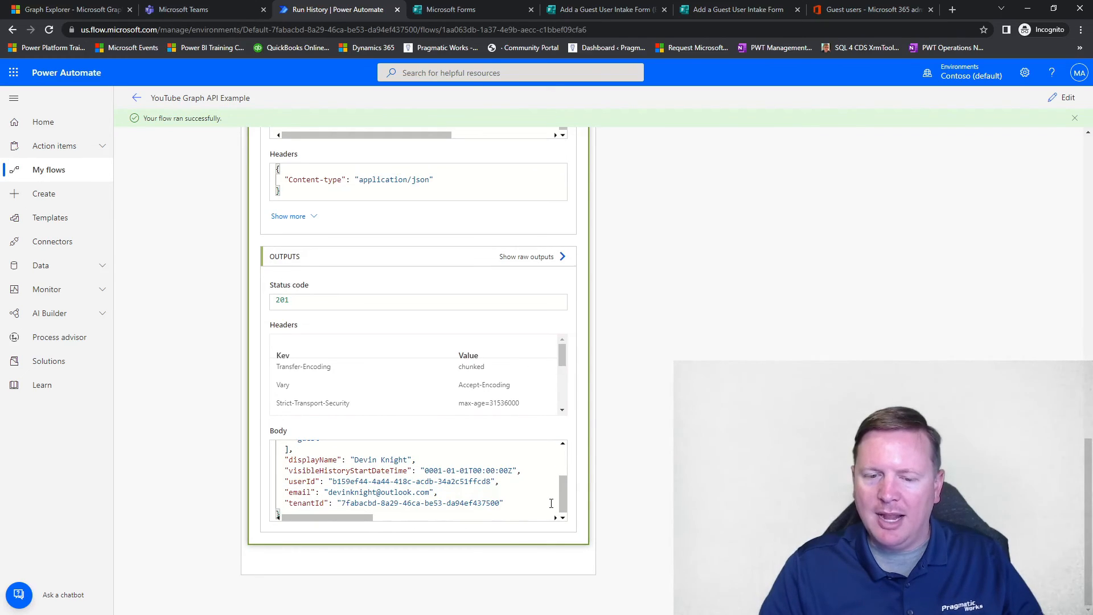
left_click_drag(561, 497, 561, 513)
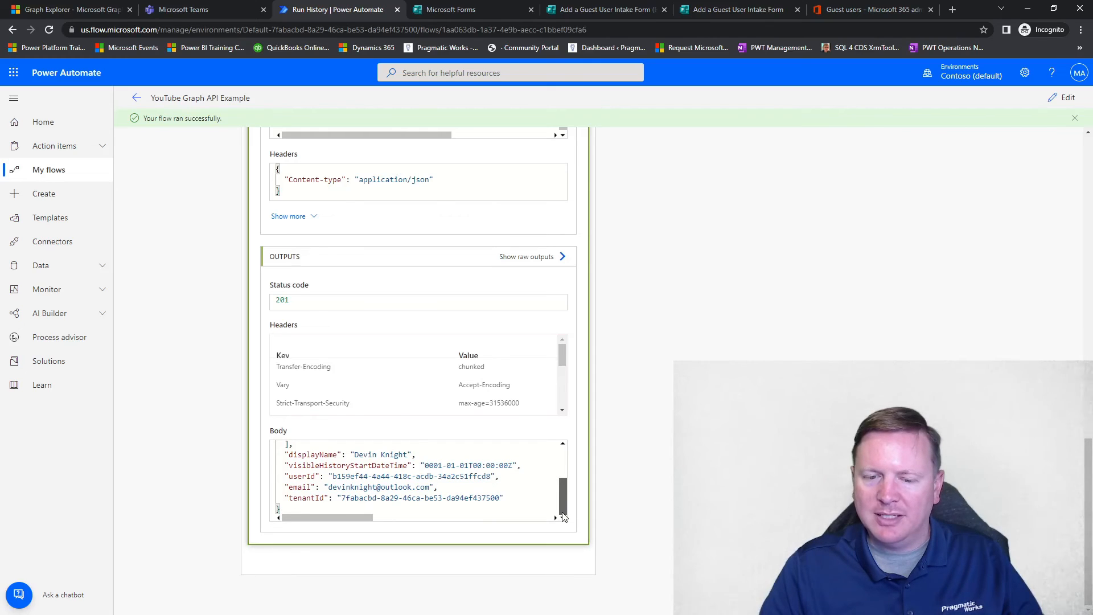
left_click_drag(562, 512, 562, 492)
scroll(631, 370, "up", 6)
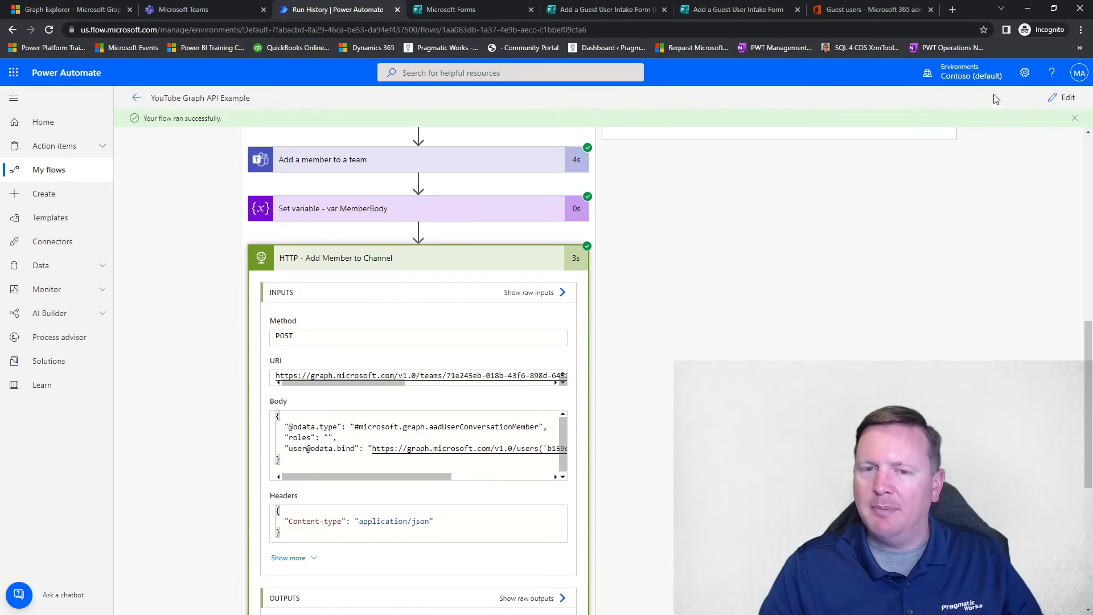
Step: Switch to Microsoft Teams and compare the member lists of Live Demo Private Channel and Private Test Channel for YouTube
left_click(182, 10)
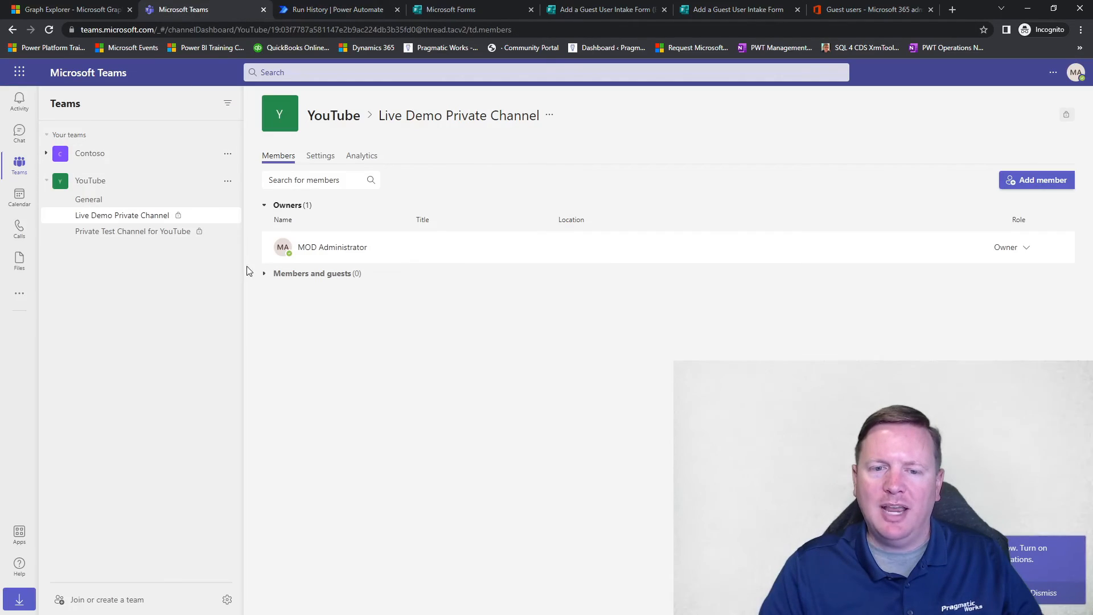
left_click(158, 231)
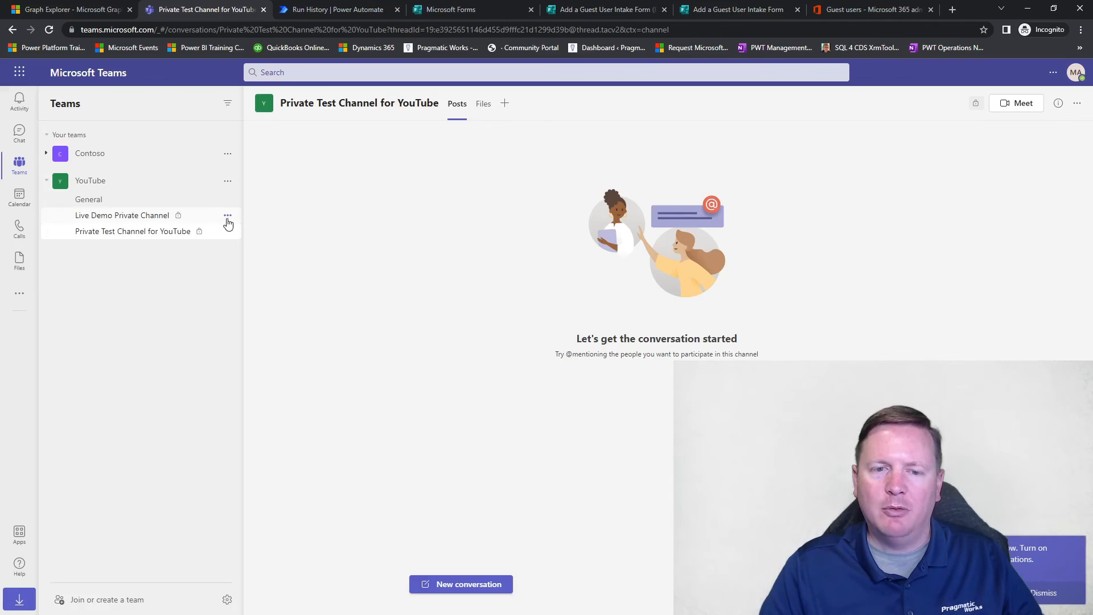
left_click(227, 218)
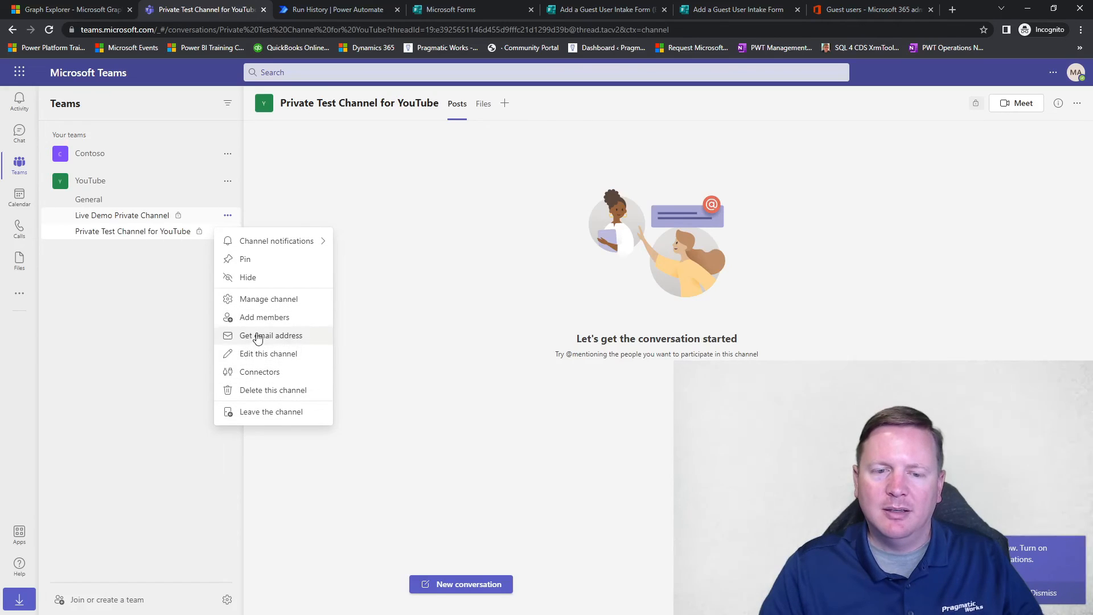
left_click(258, 302)
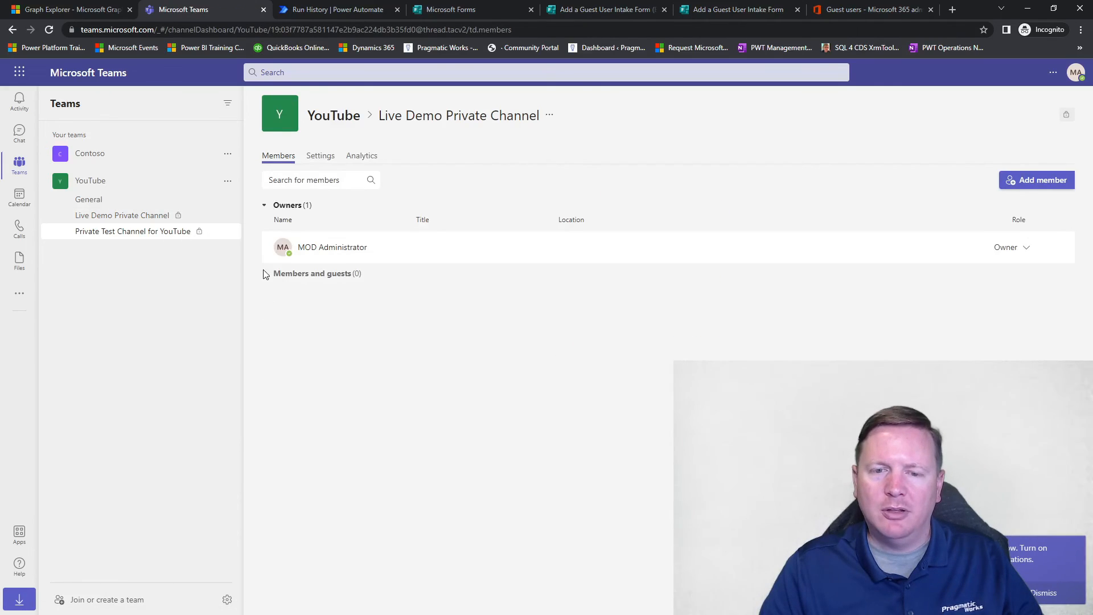
left_click(227, 231)
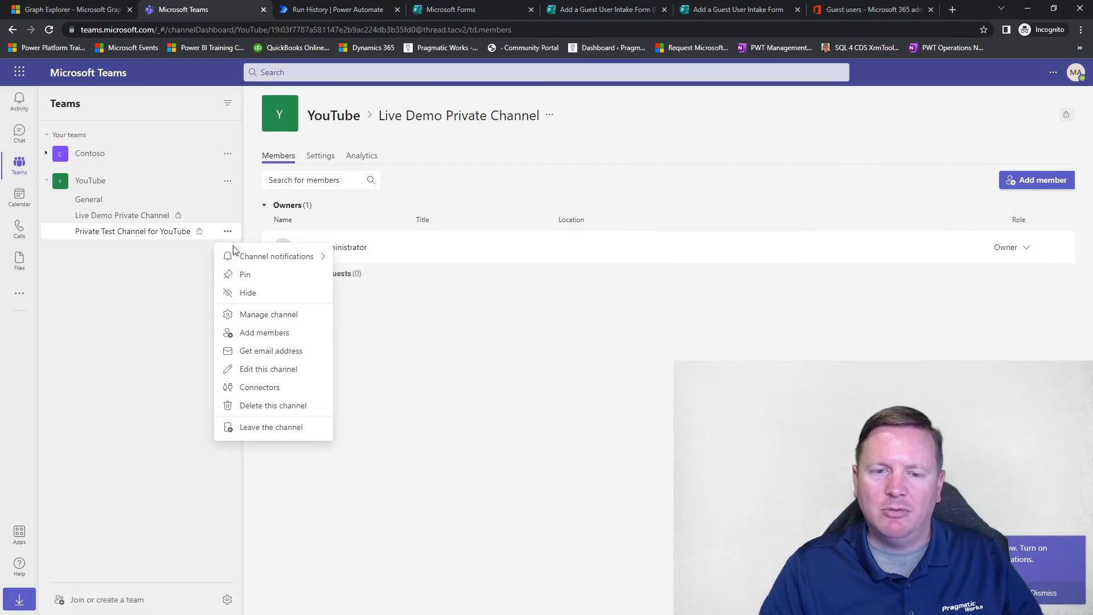
left_click(281, 319)
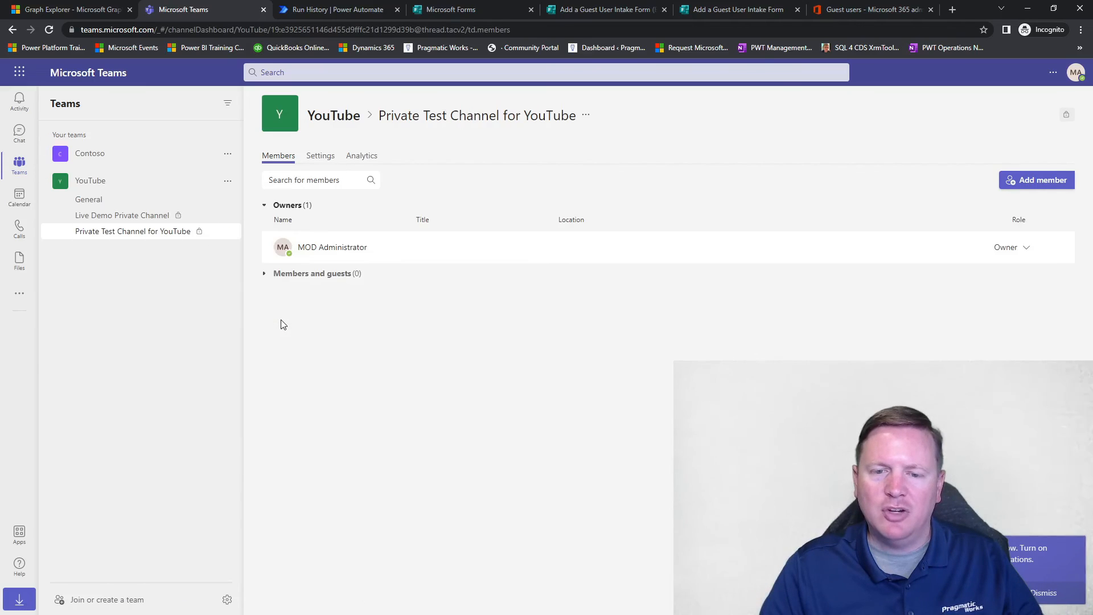
left_click(165, 215)
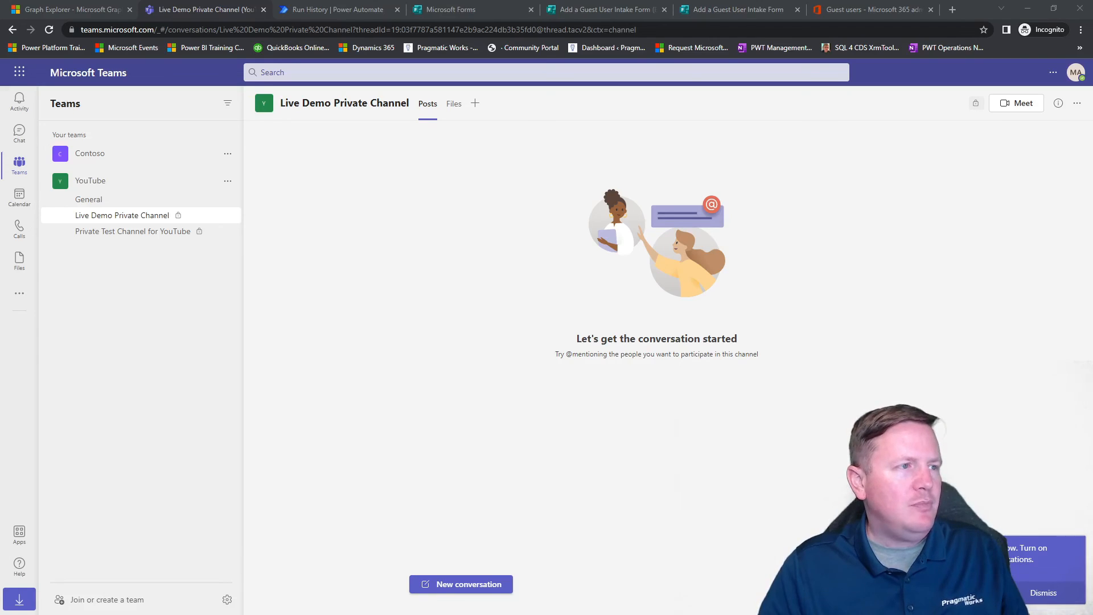
Step: Switch to the other browser window and open Microsoft Teams from the sign-out page
left_click_drag(0, 125, 504, 0)
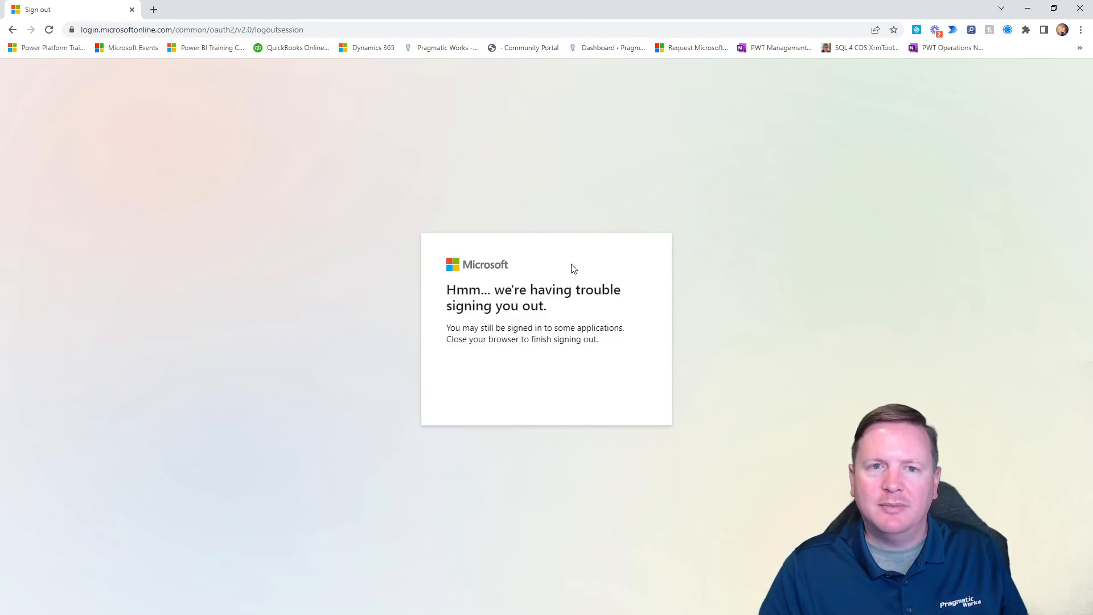
left_click(252, 29)
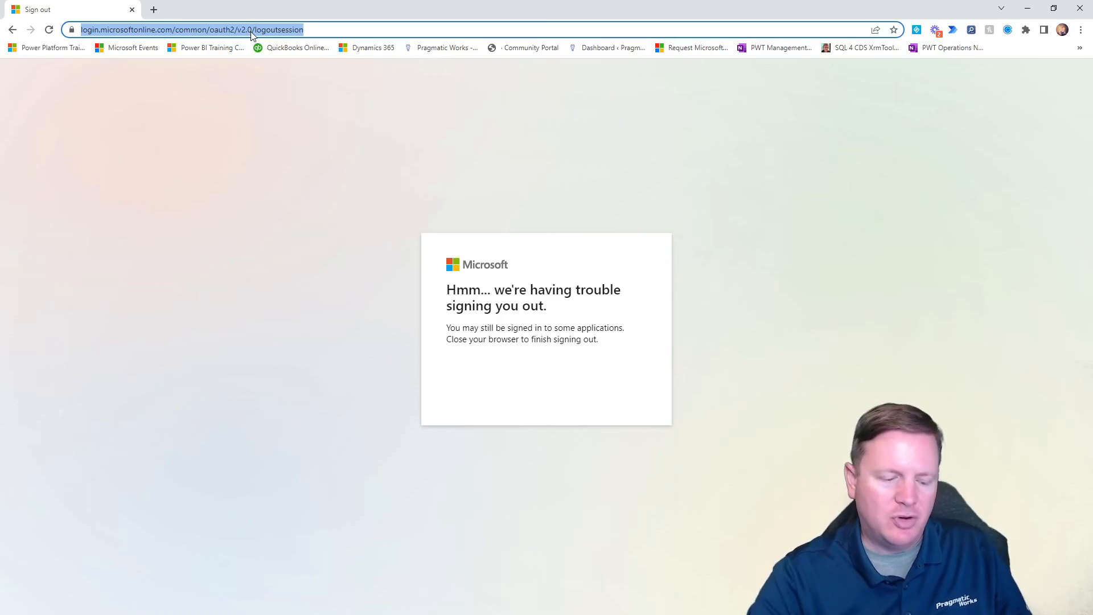
type("team")
key("Return")
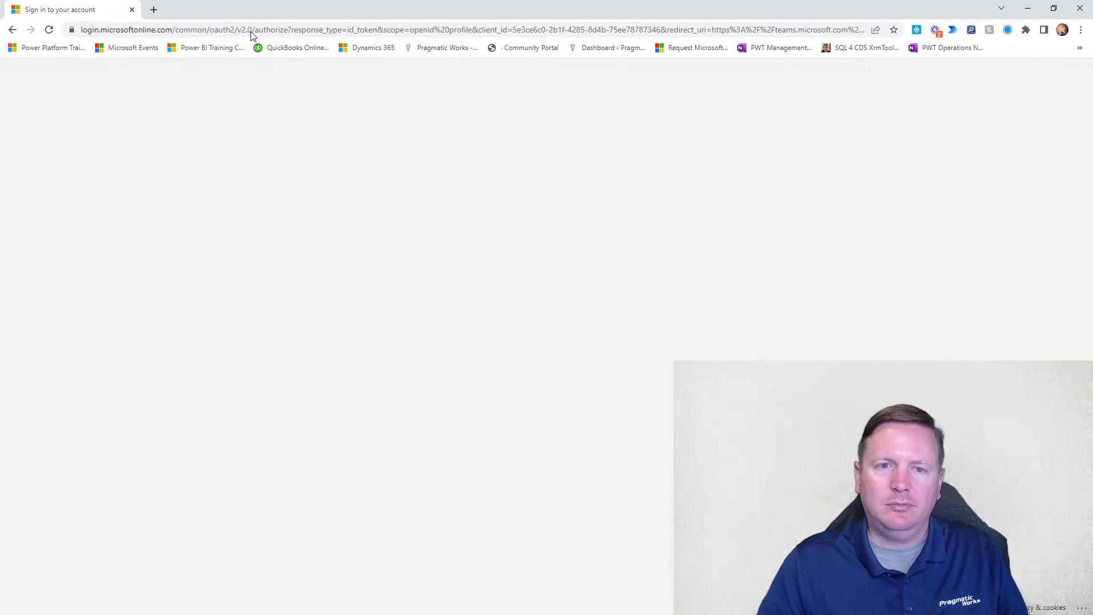
Step: Sign in to Teams with the guest's saved Outlook e-mail and password, and choose to stay signed in
left_click(555, 378)
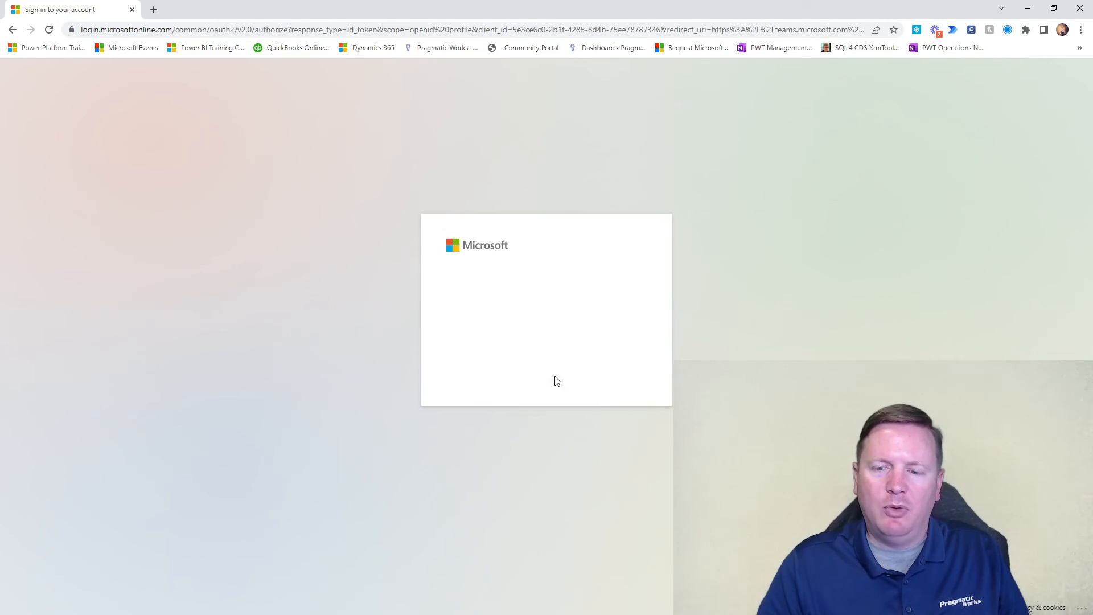
key("ctrl+a")
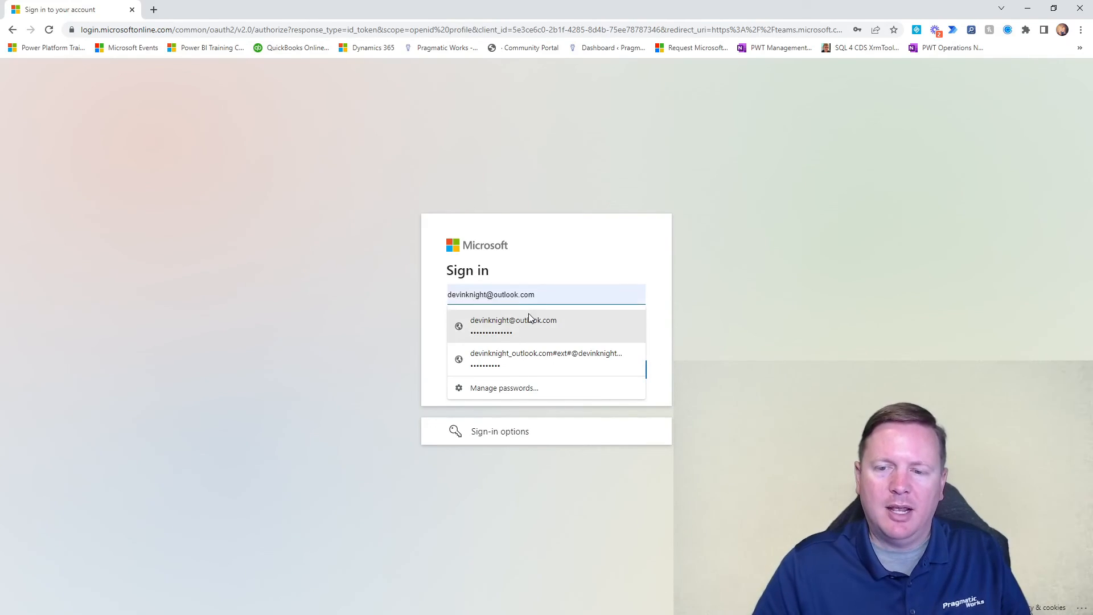
left_click(527, 322)
left_click(608, 377)
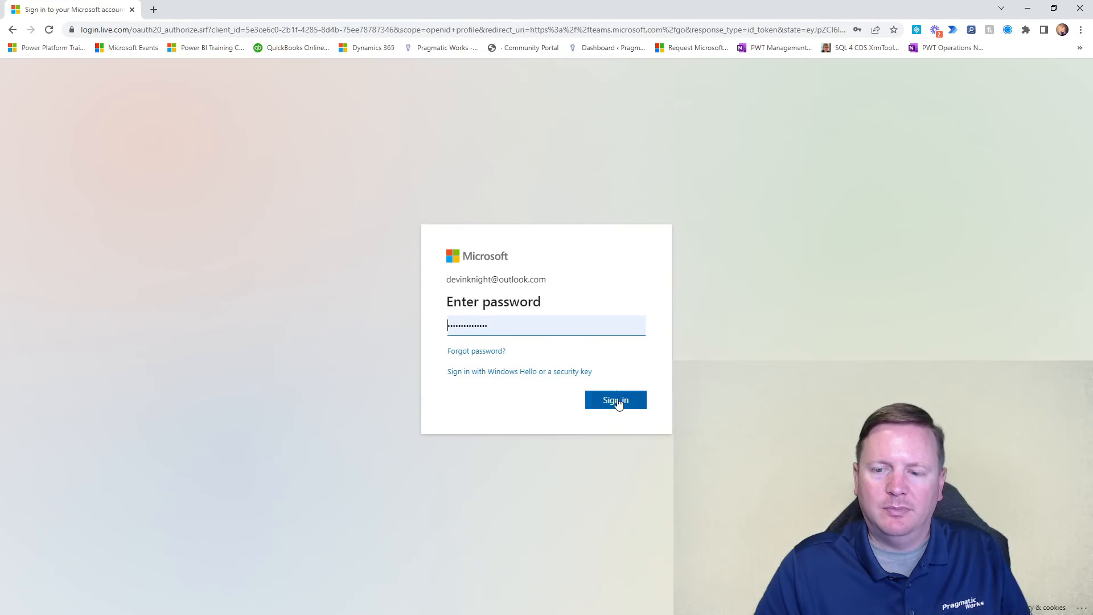
left_click(618, 401)
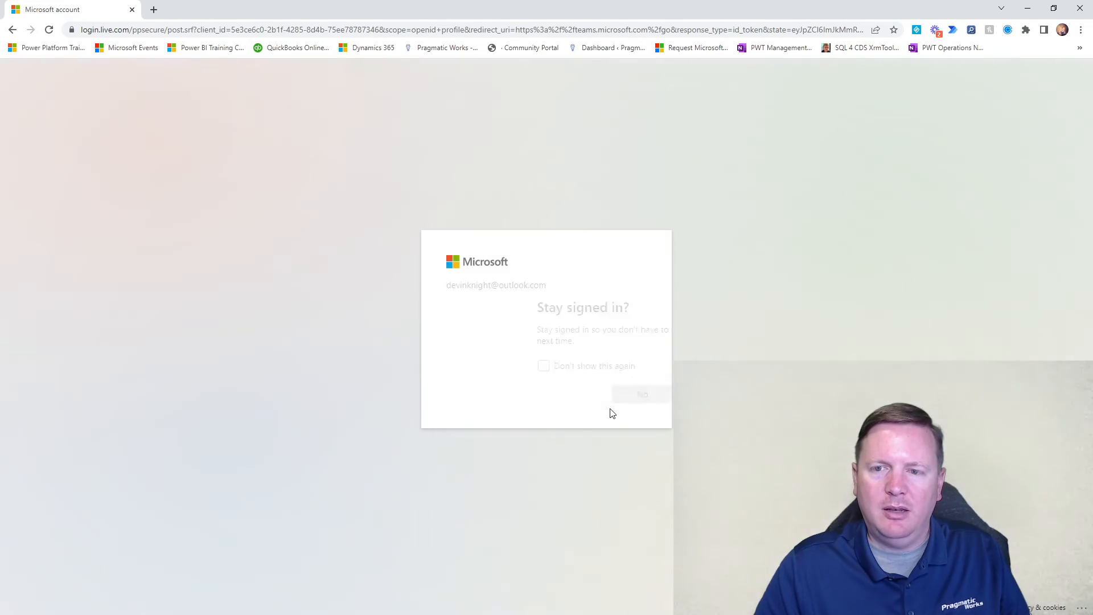
left_click(596, 401)
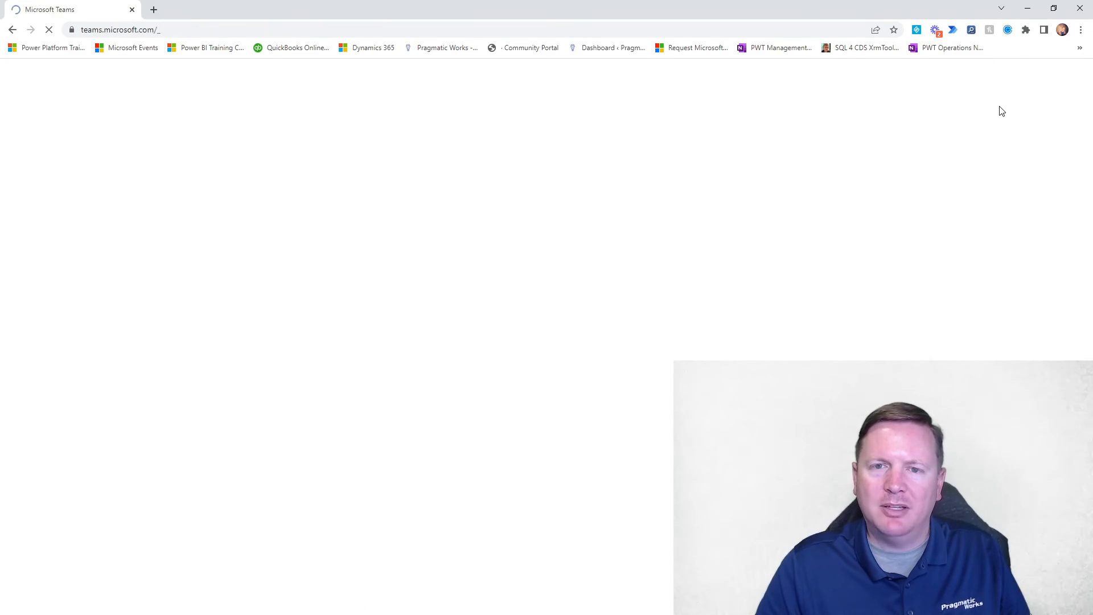
Step: Check the new guest invitations offered in the Teams organization list, comparing against the admin's Teams window
left_click_drag(869, 9, 1, 217)
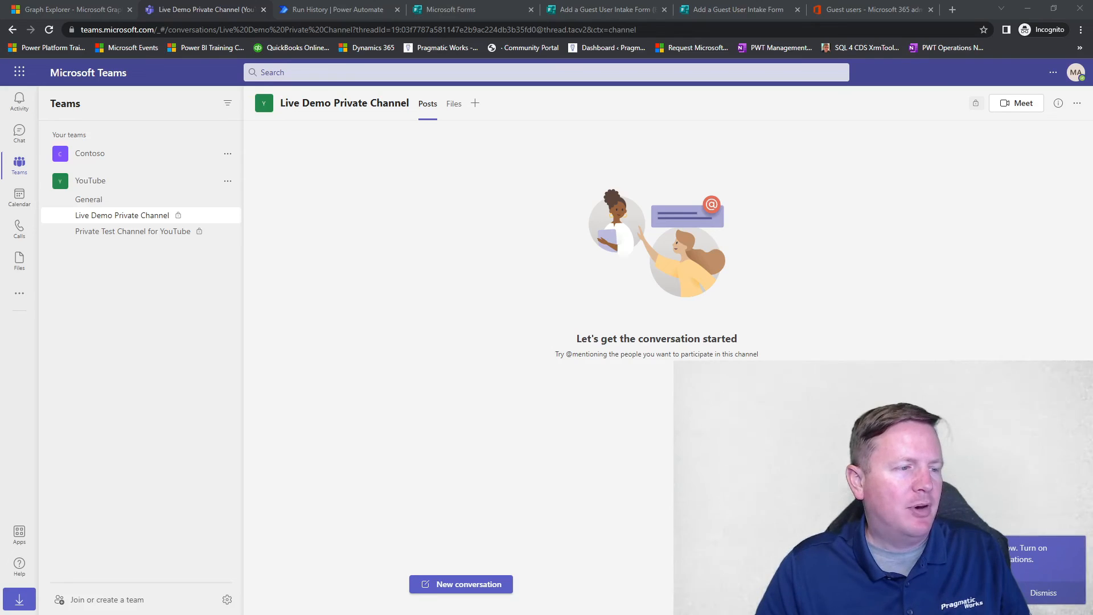
left_click_drag(228, 614, 627, 1)
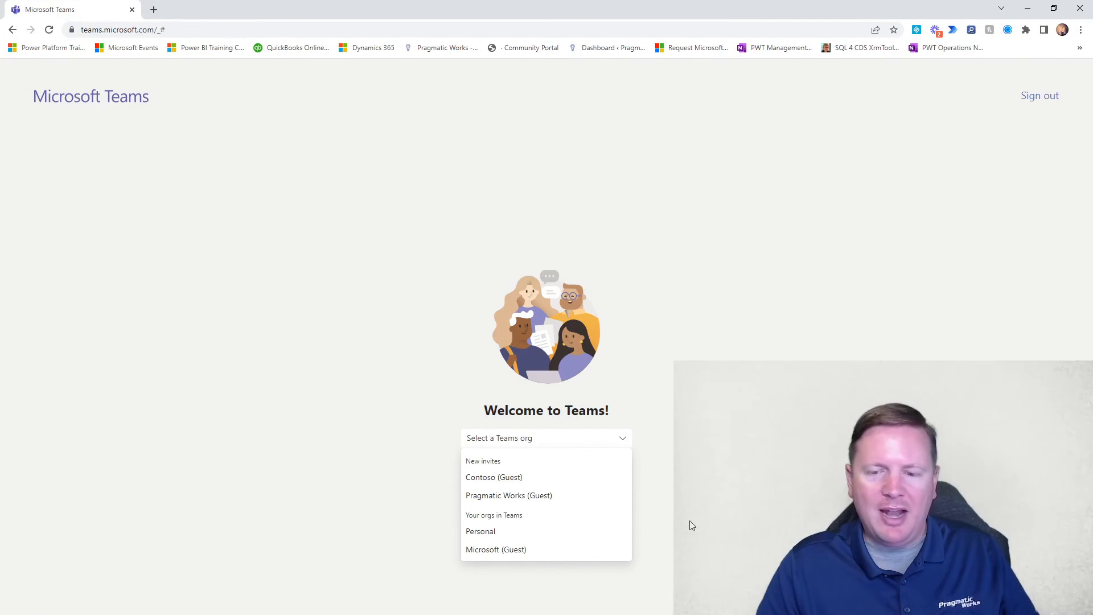
left_click_drag(657, 440, 449, 576)
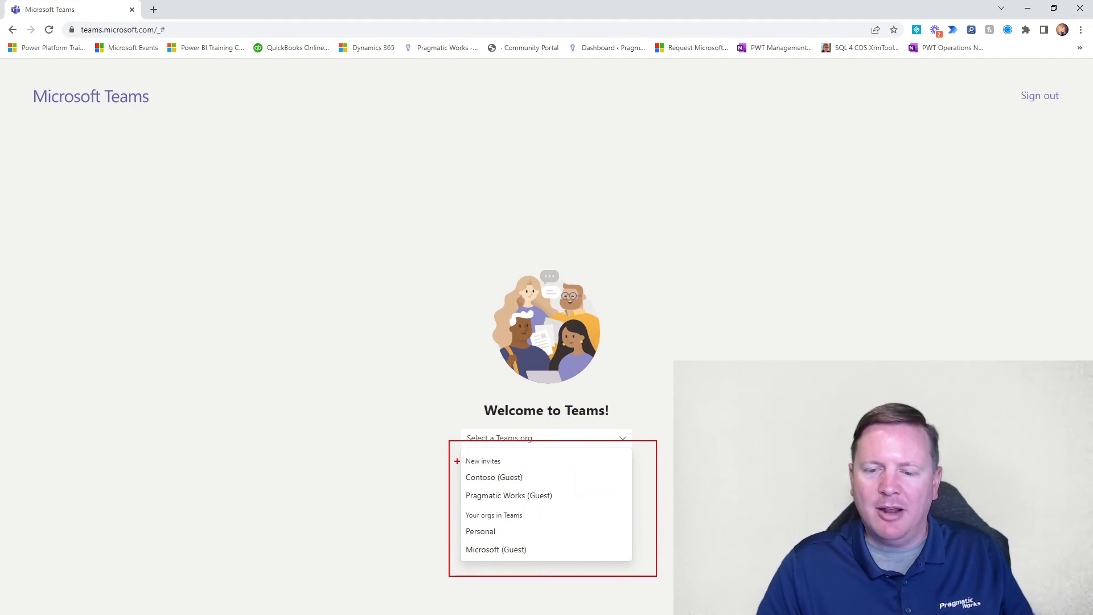
mouse_move(508, 445)
left_mouse_down()
mouse_move(451, 466)
mouse_move(567, 481)
mouse_move(484, 437)
left_mouse_up()
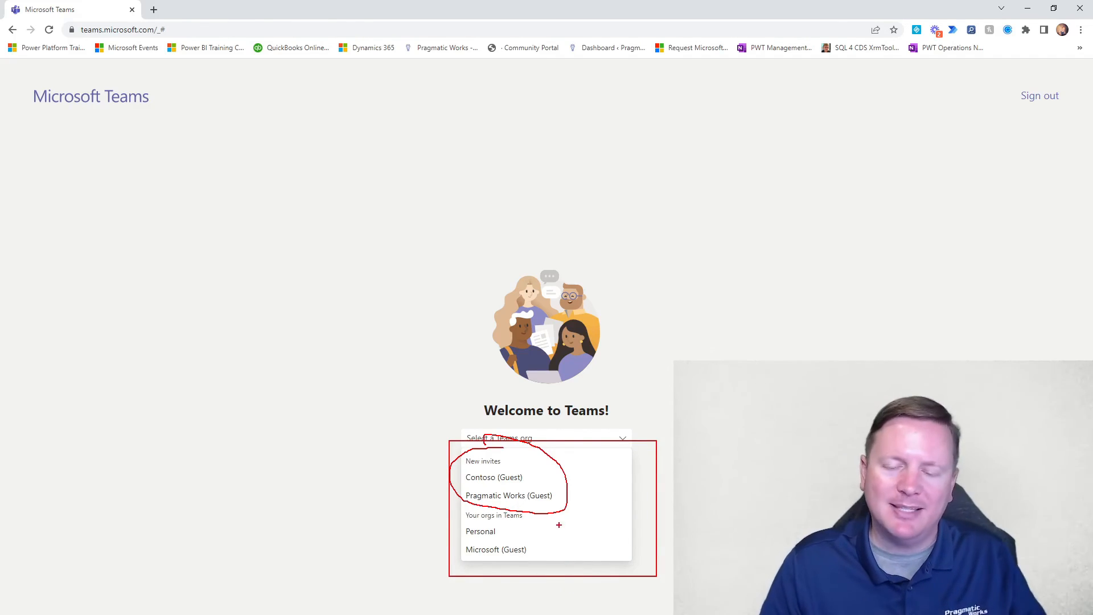
key("Escape")
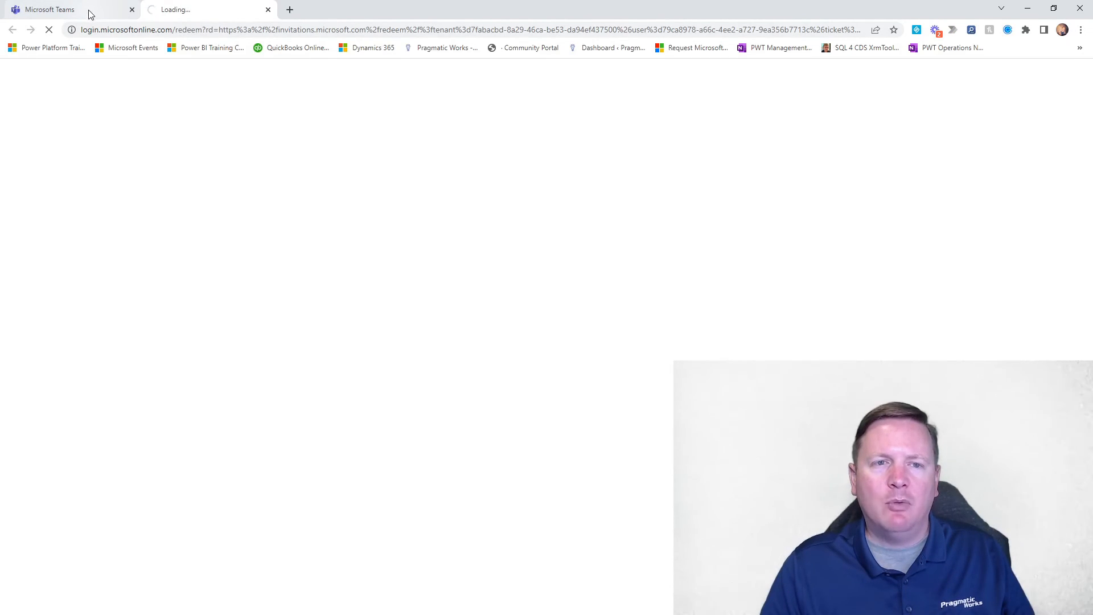
Step: Continue into the Contoso (Guest) organization and accept the permissions it requests
left_click(88, 9)
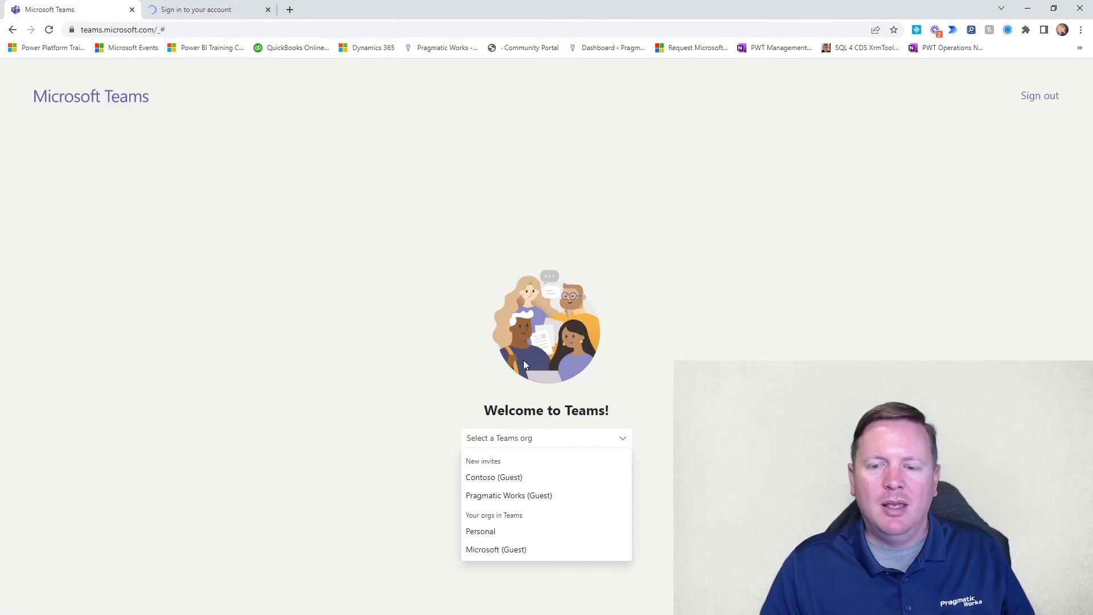
left_click(512, 477)
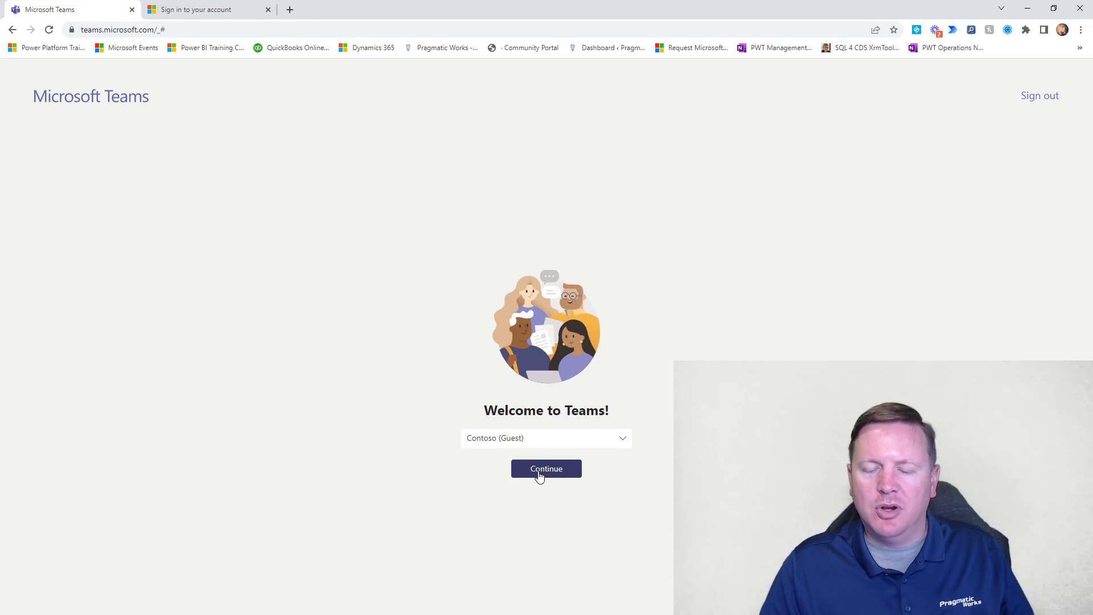
left_click(514, 473)
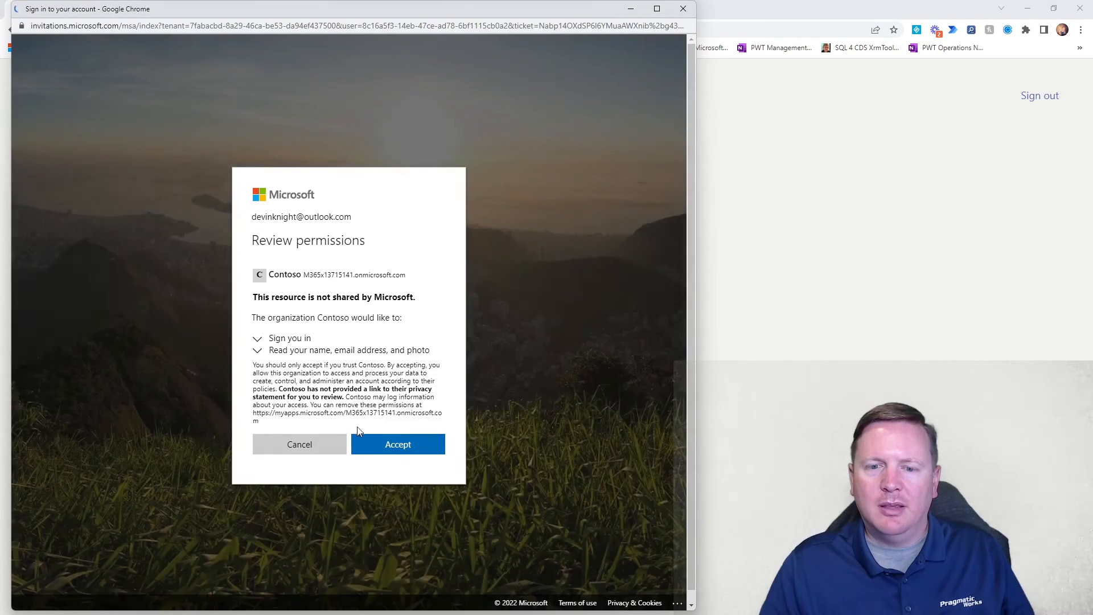
left_click(404, 450)
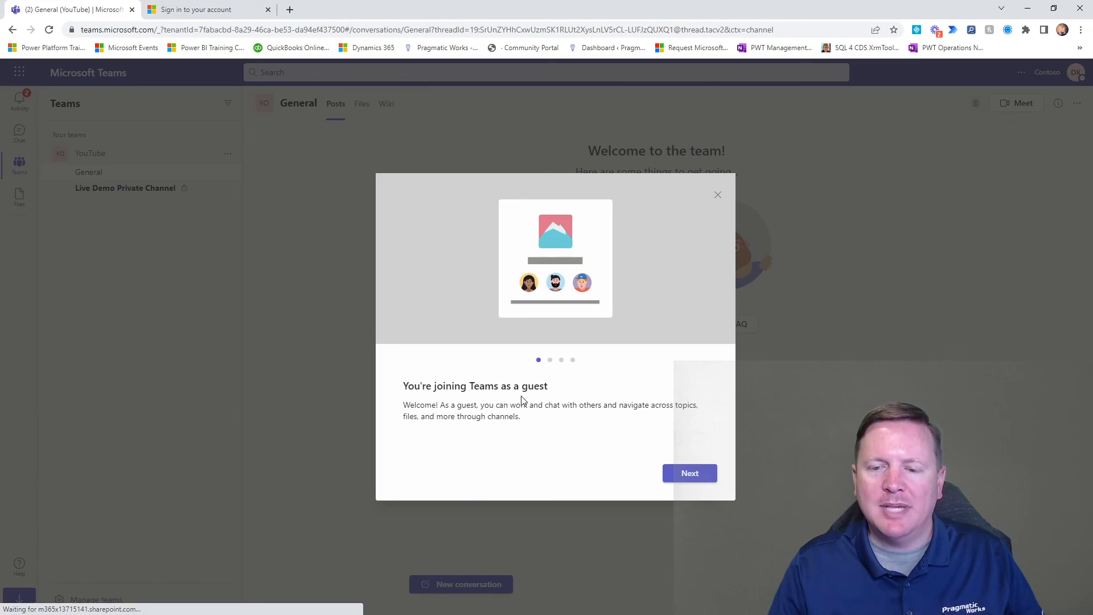
Step: Dismiss the guest welcome tour and open Live Demo Private Channel in the YouTube team
left_click(718, 196)
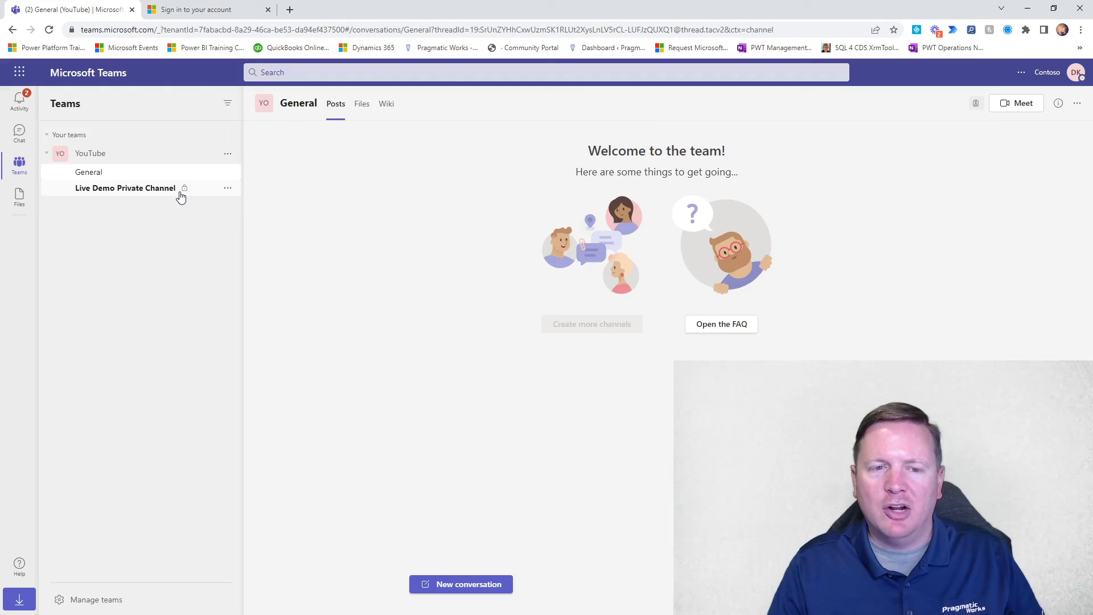
left_click(156, 194)
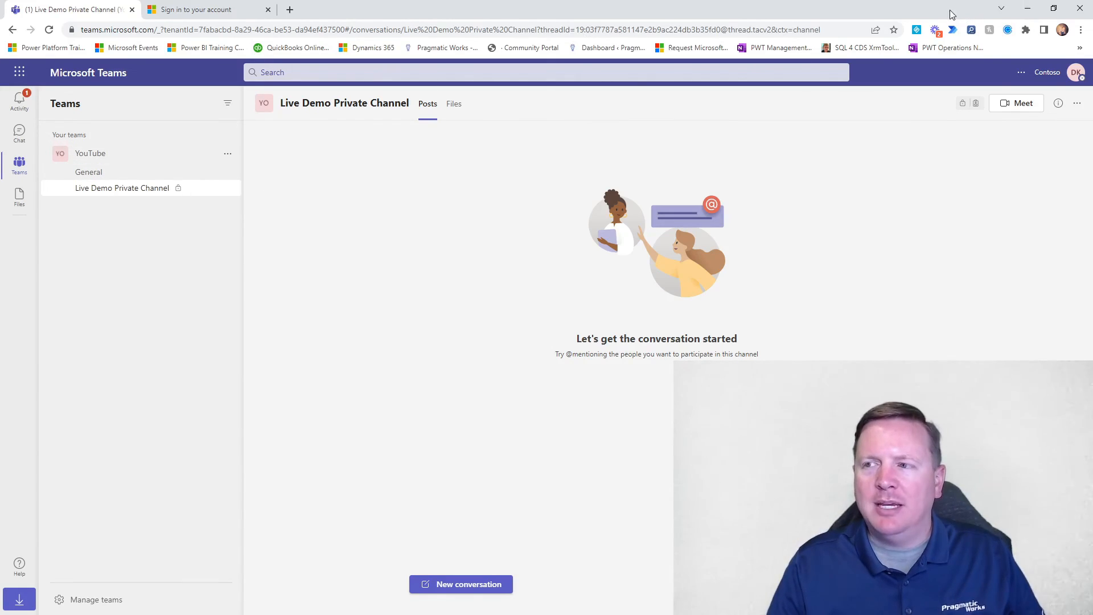
Step: Return to the admin's browser window and check the Guest users list in Microsoft 365 admin center and the channel in Teams
left_click(1028, 9)
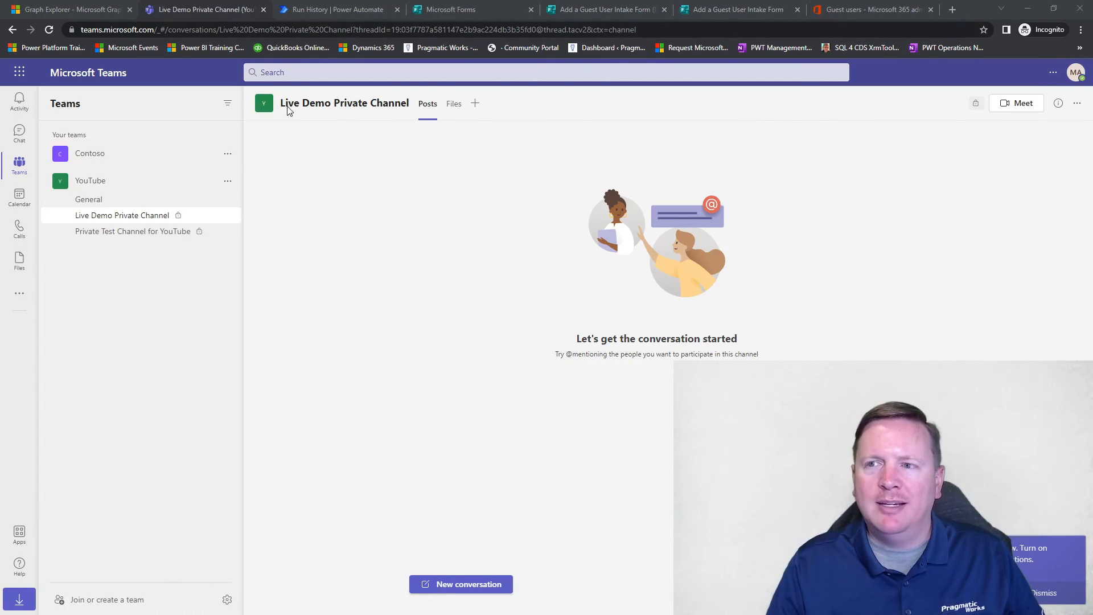
left_click(871, 9)
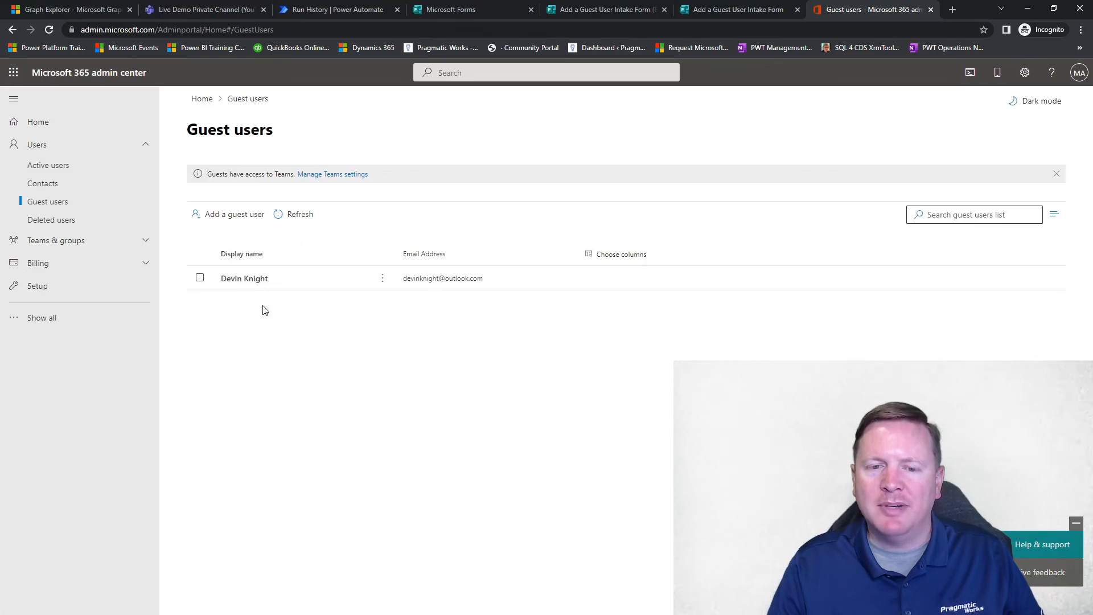
left_click(205, 10)
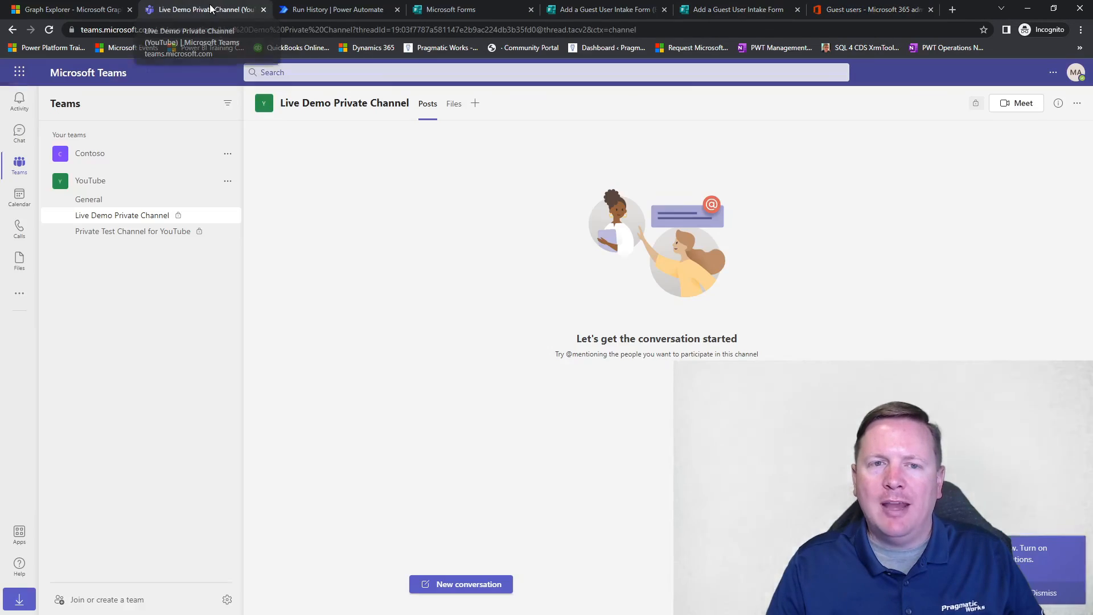
Step: Switch to Power Automate and test the YouTube Graph API Example flow automatically with the most recently used trigger
left_click(337, 10)
left_click(1062, 97)
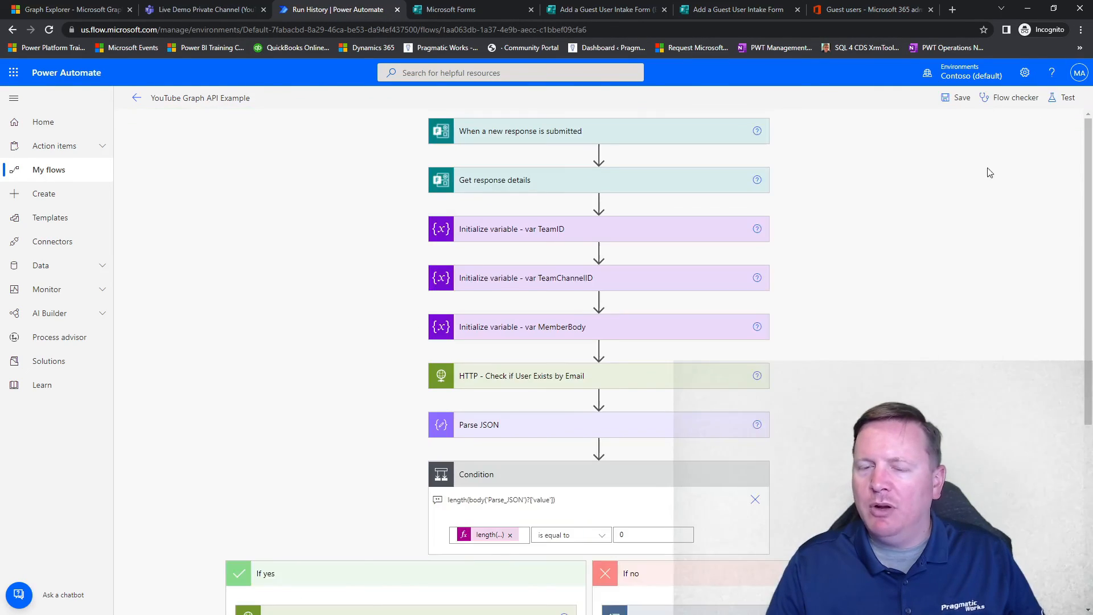
left_click(1064, 100)
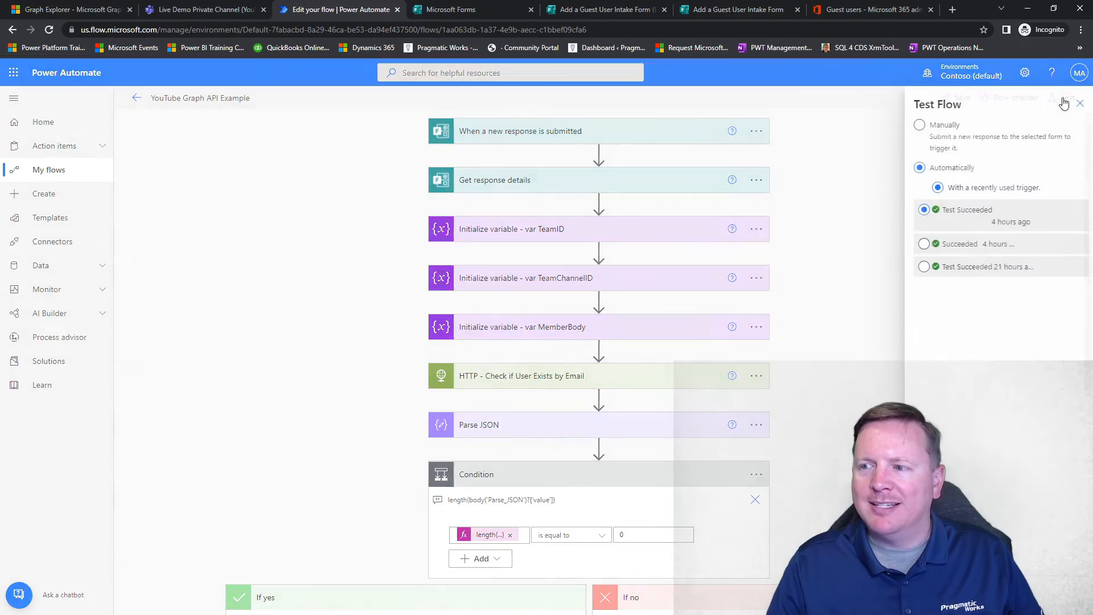
left_click(934, 596)
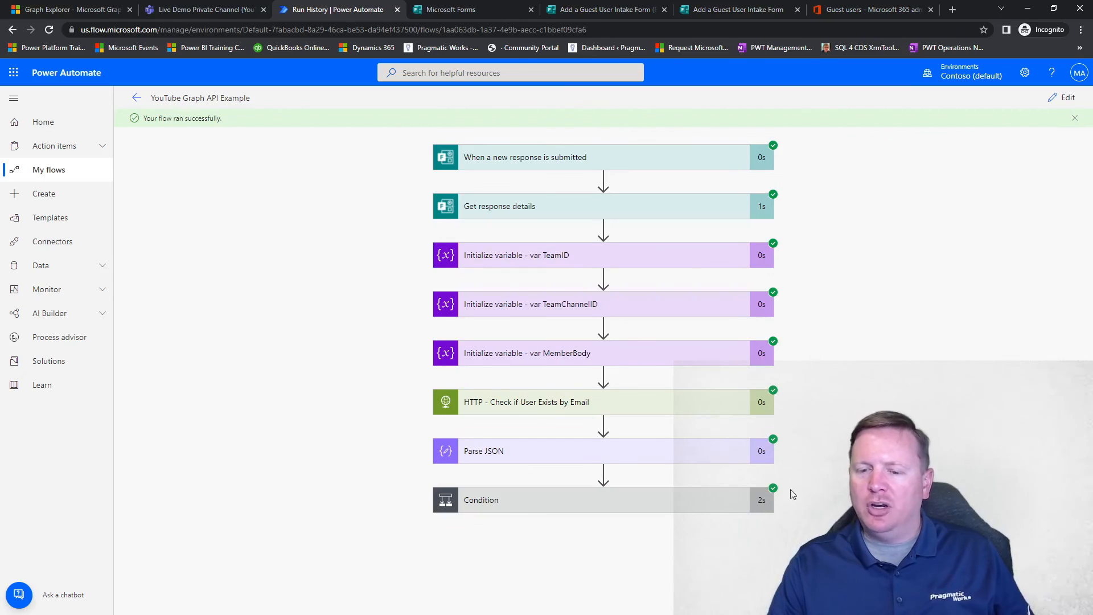
Step: Expand the Condition result and the Apply to each loop in the If no branch to examine the run
left_click(766, 504)
scroll(798, 456, "down", 5)
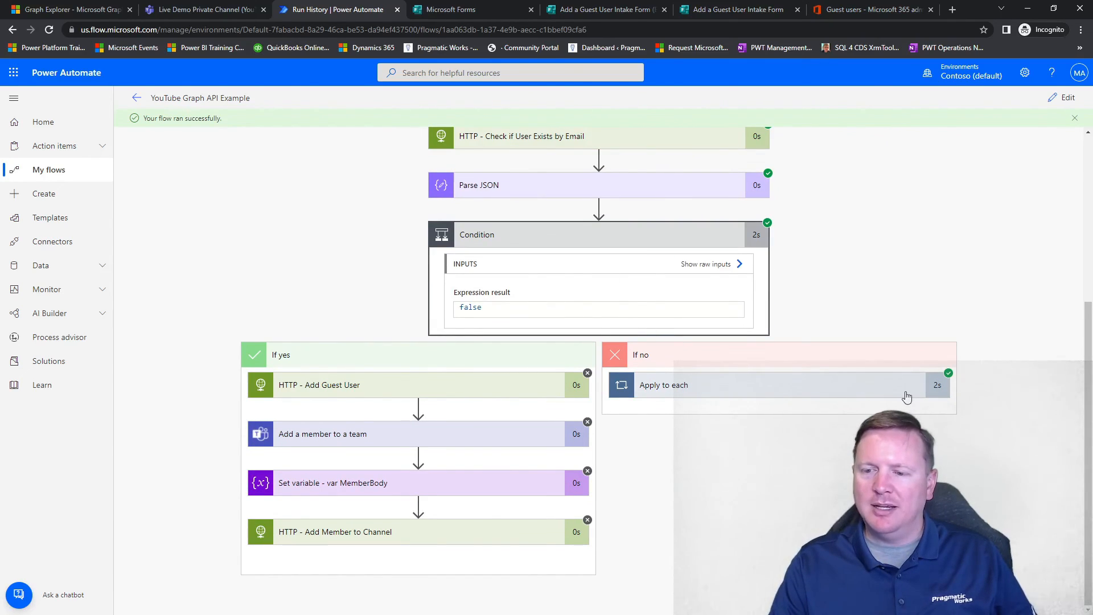
left_click(880, 393)
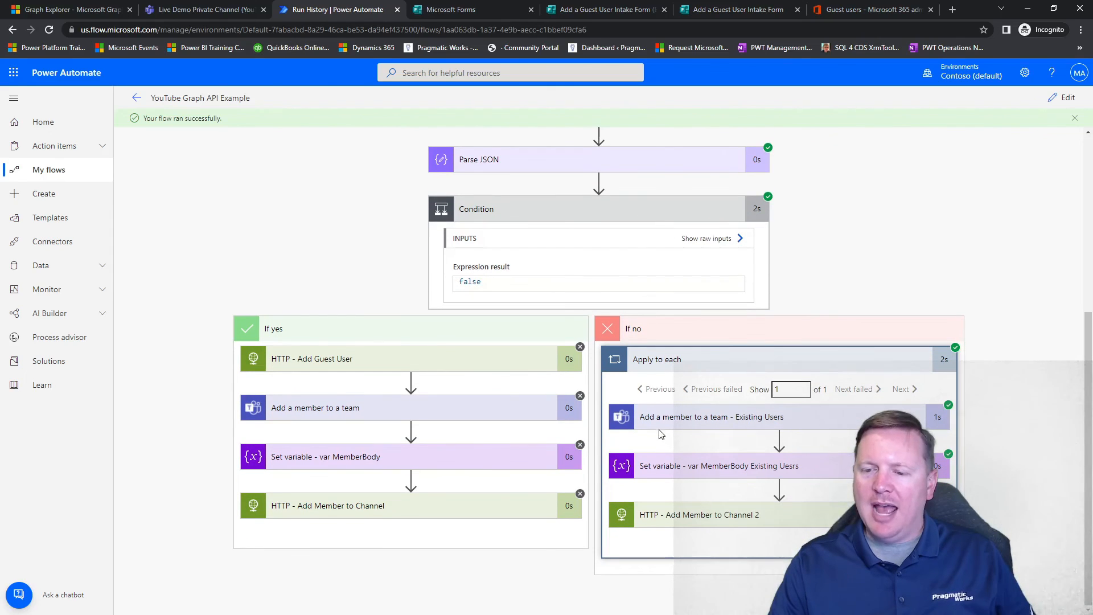